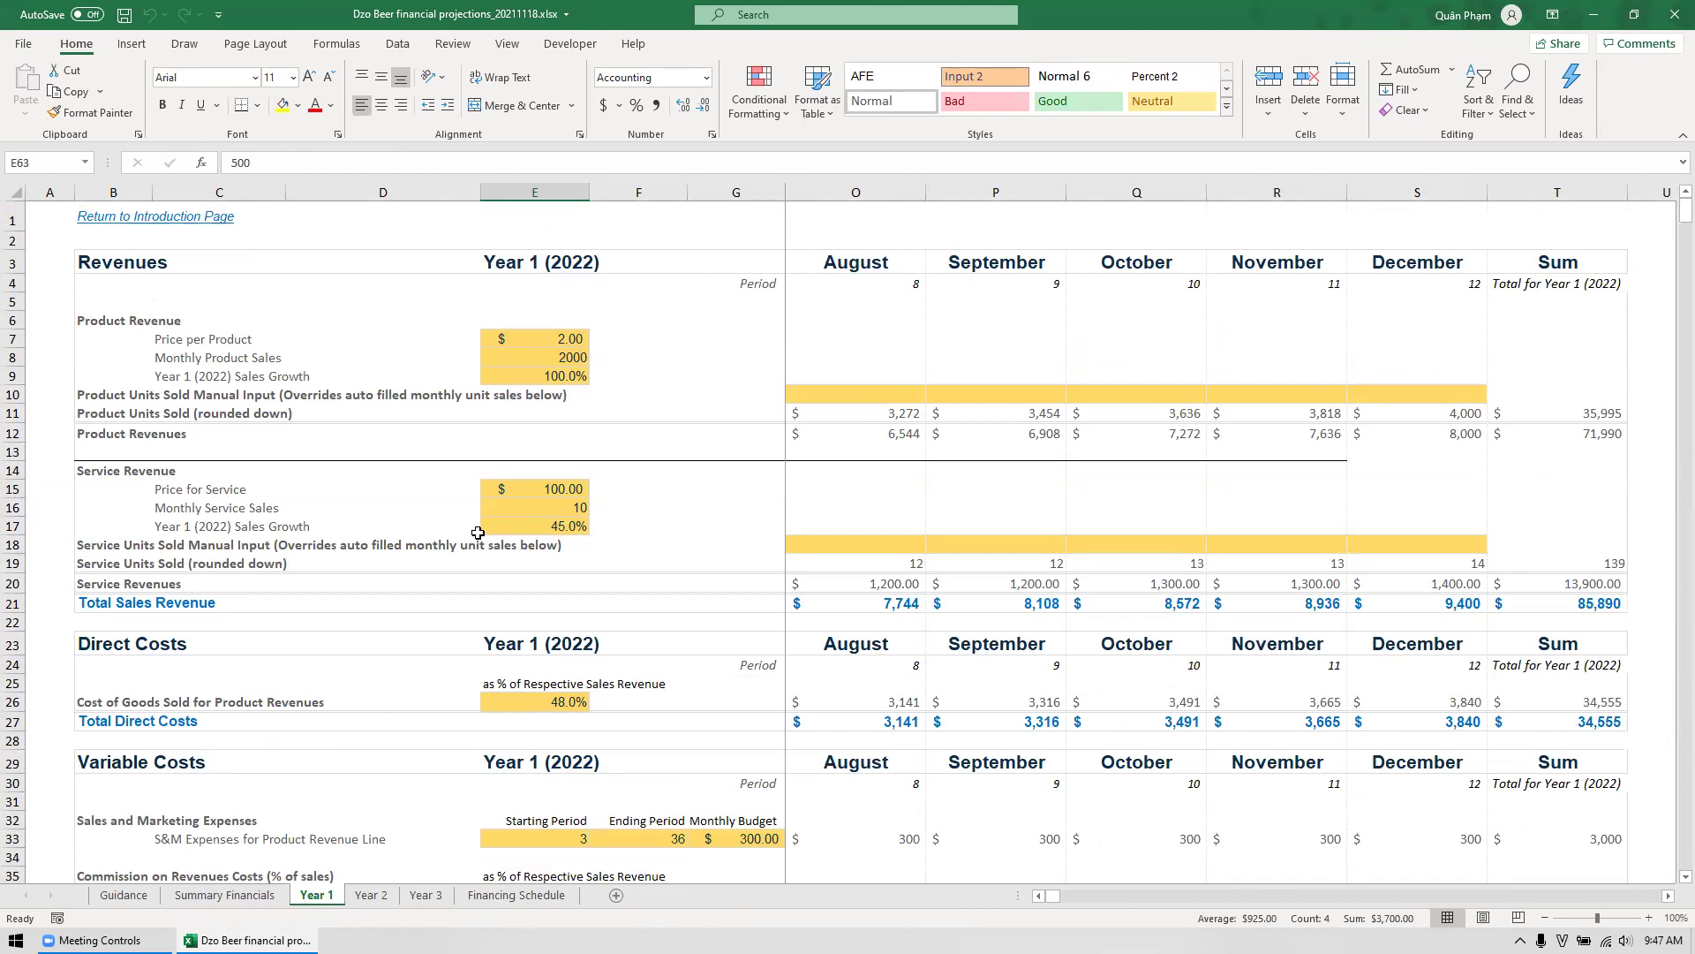
Colour the Year 1 (2022) Sales Growth value for Product Revenue in red font.
scroll(477, 533, "down", 2)
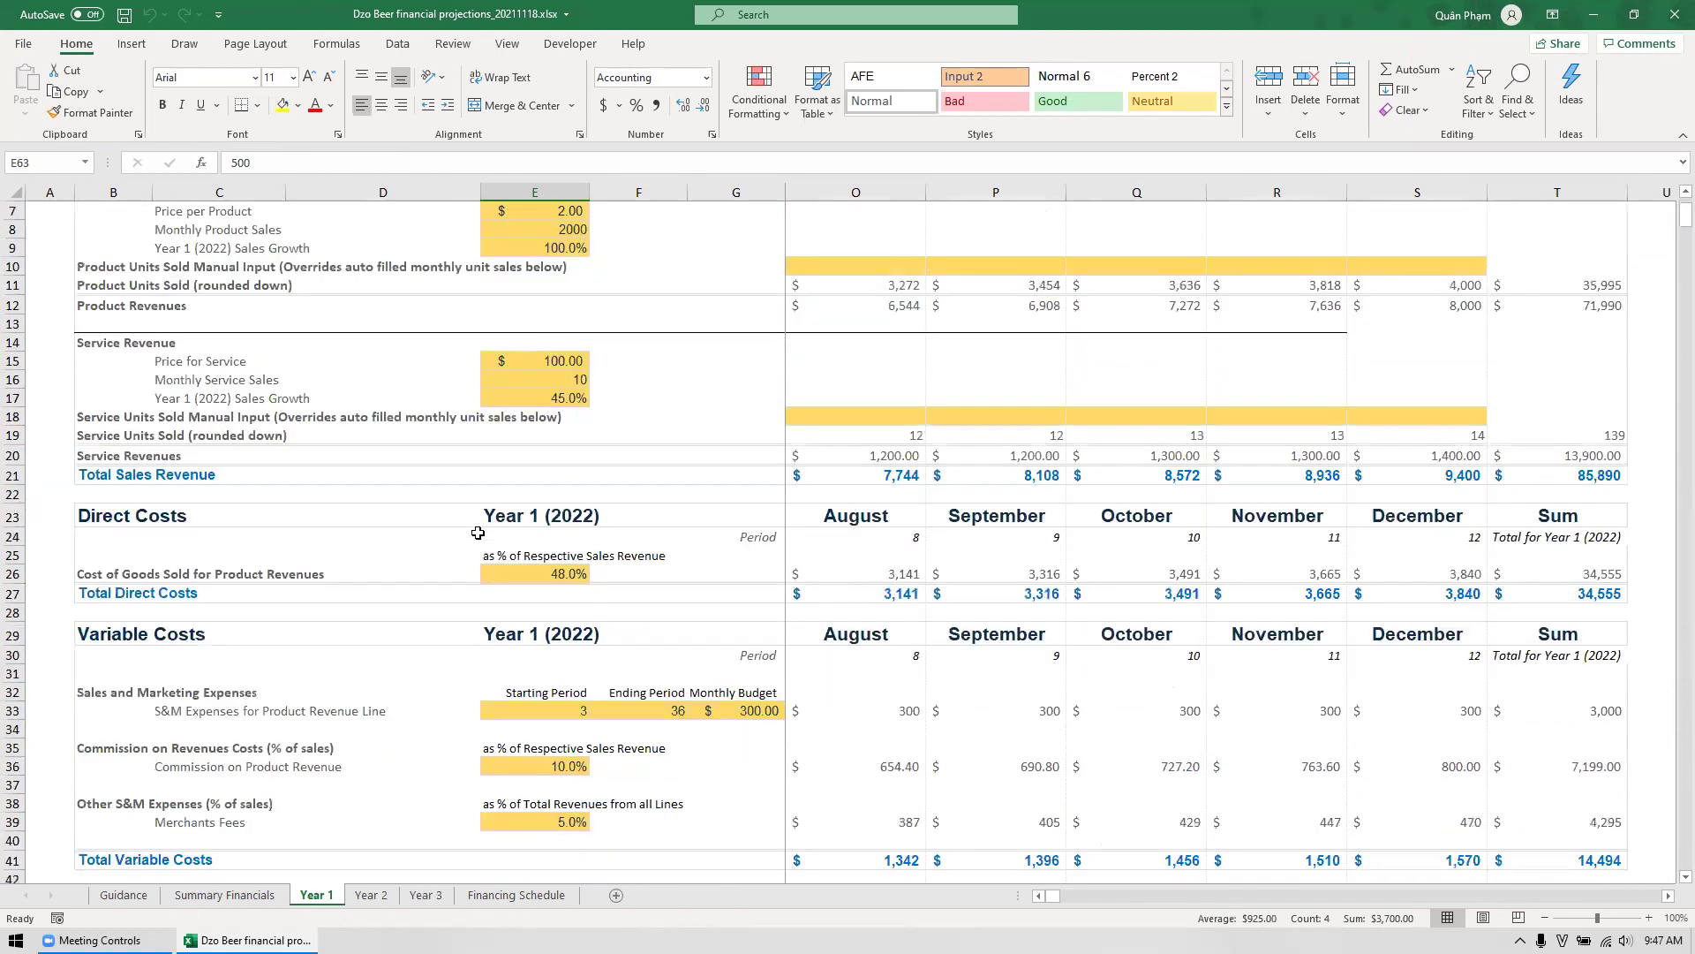
scroll(477, 532, "up", 1)
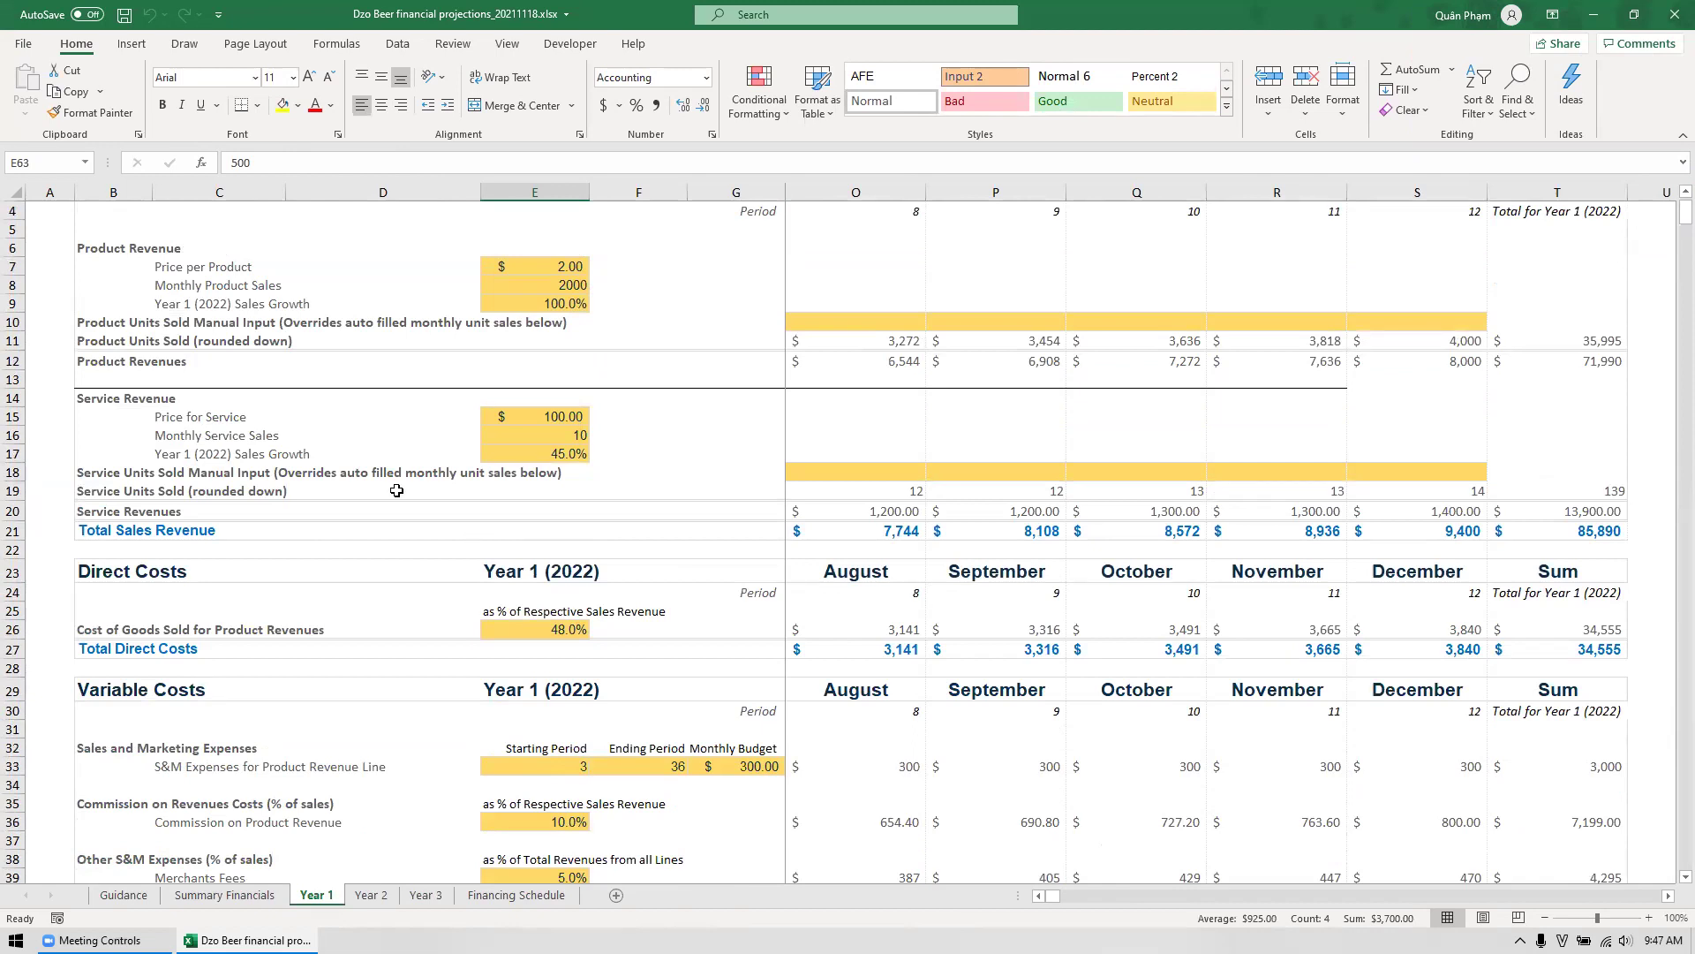
scroll(396, 490, "up", 1)
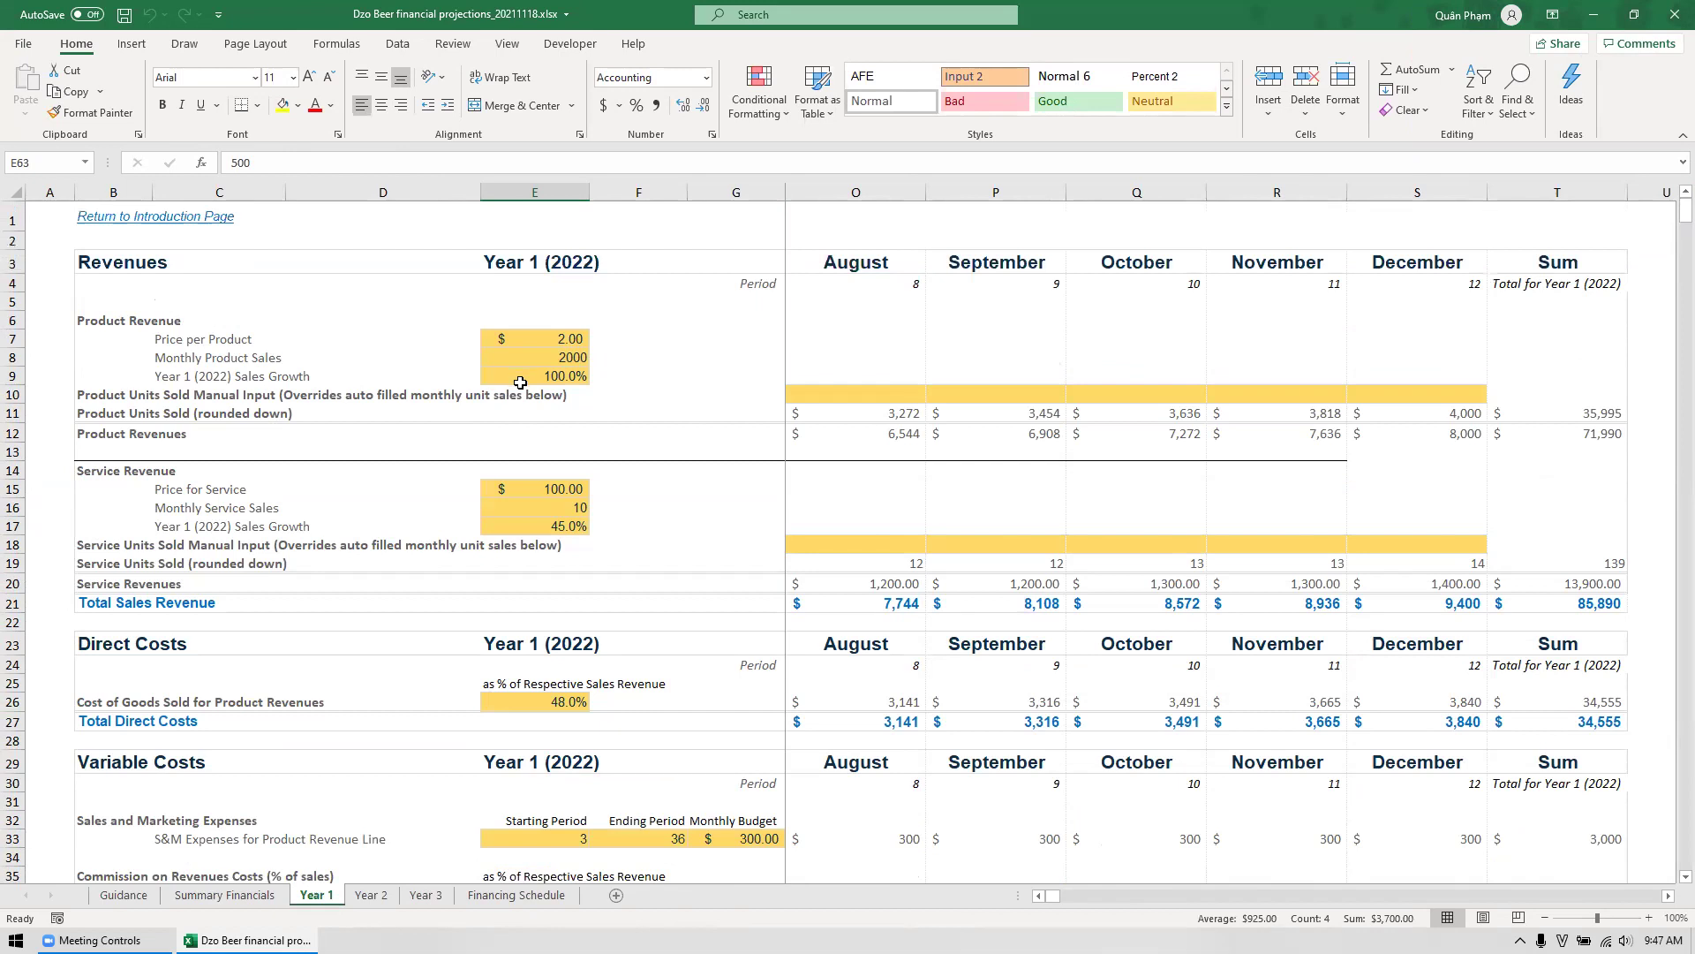
left_click(517, 381)
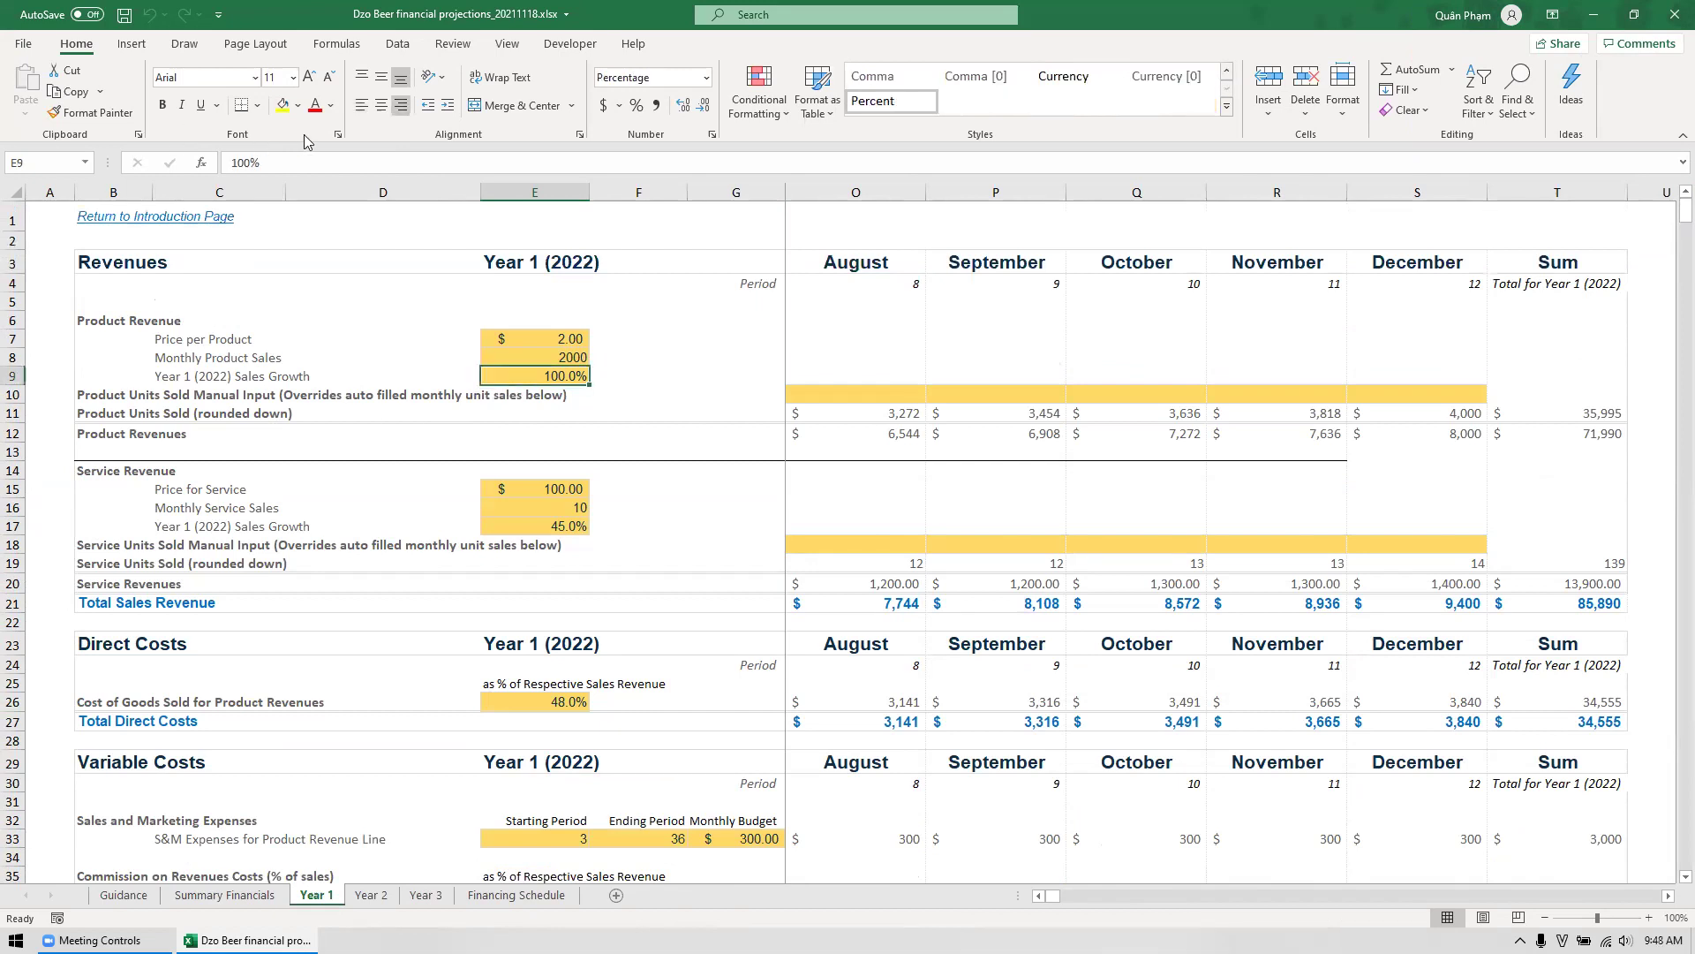
left_click(315, 105)
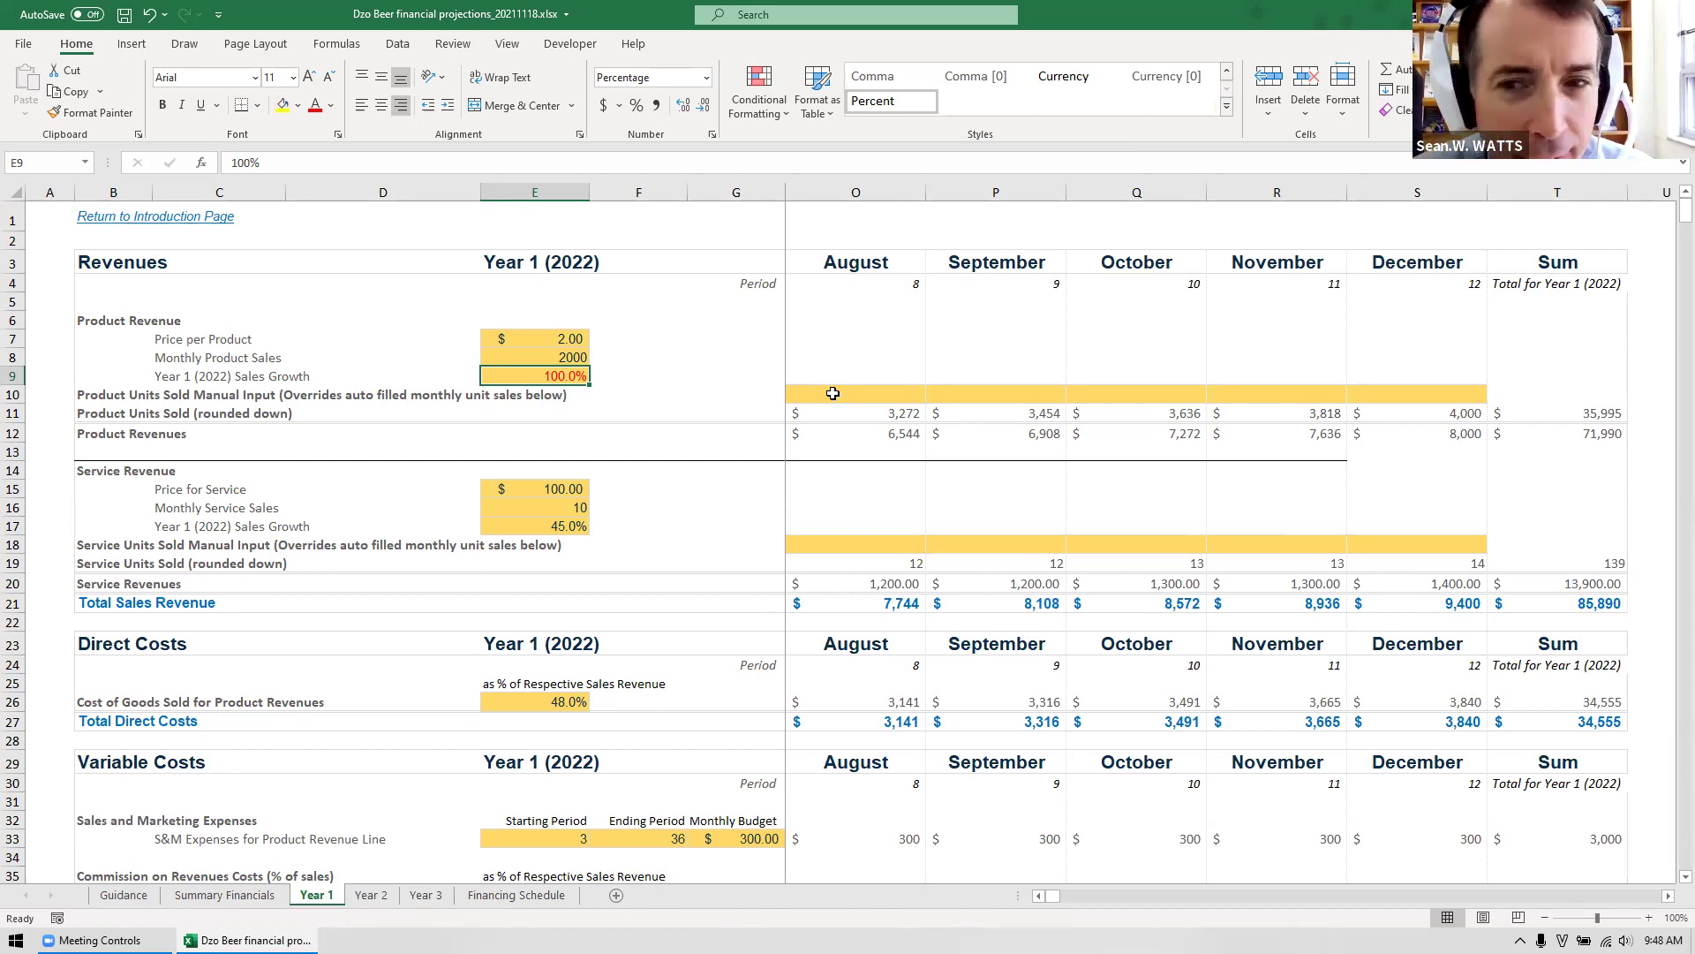
Check the January product units sold formula and set Monthly Product Sales under Product Revenue to 100.
left_click(769, 394)
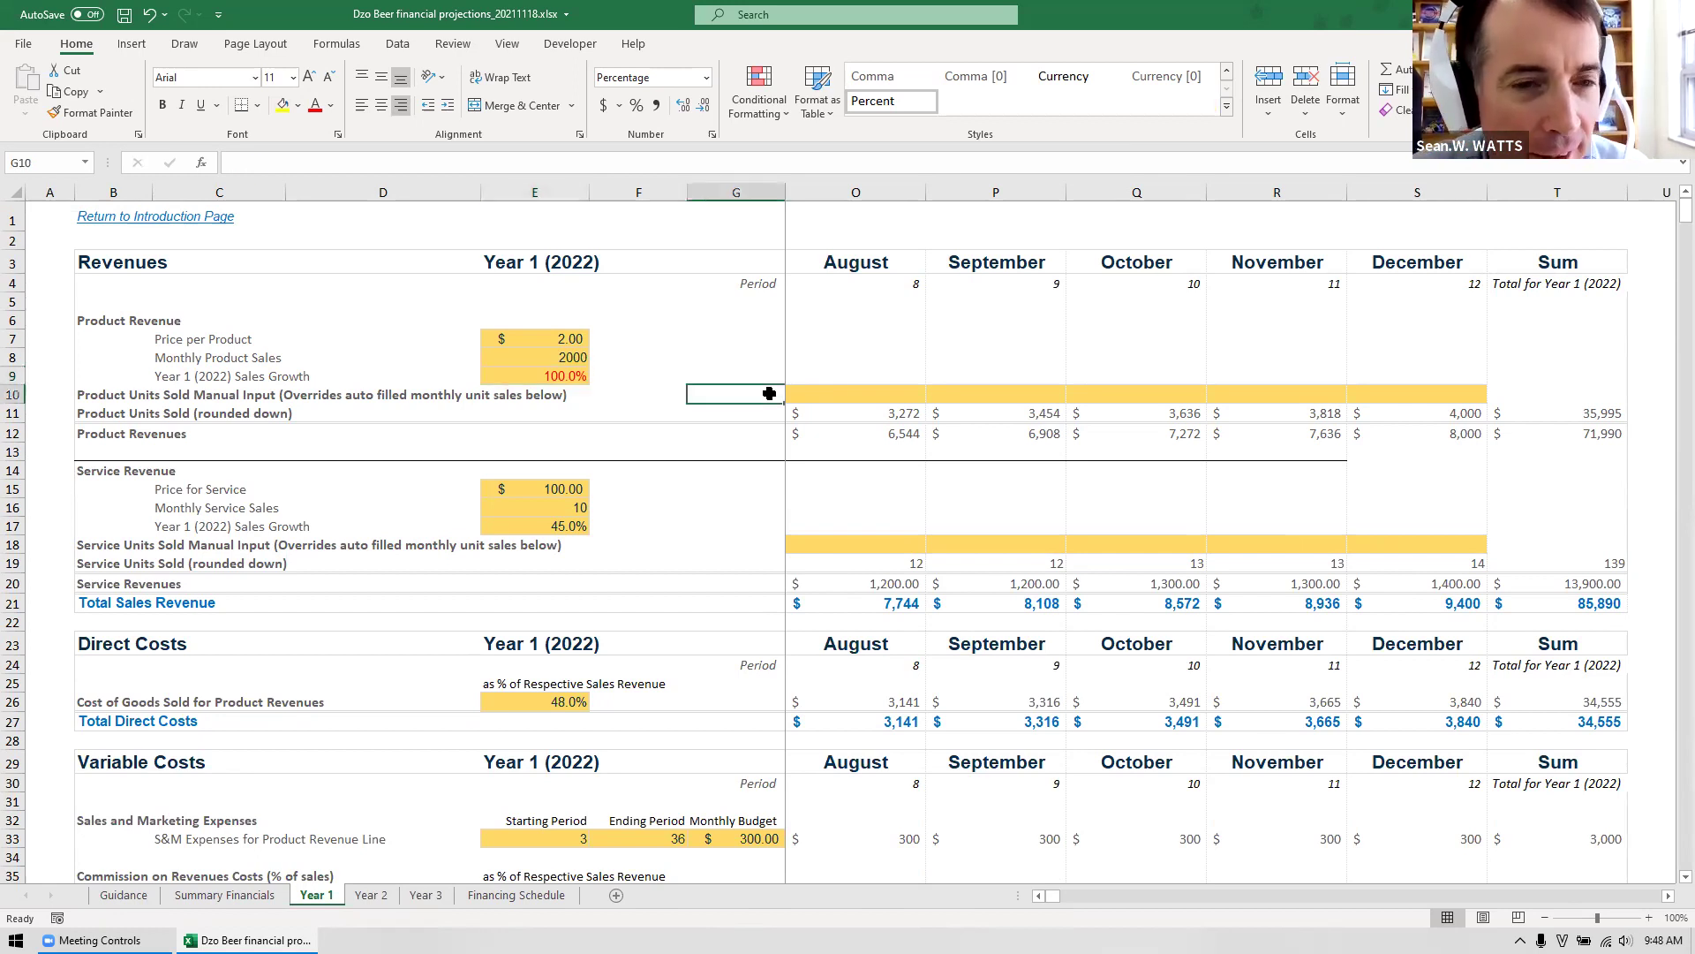
key("Right")
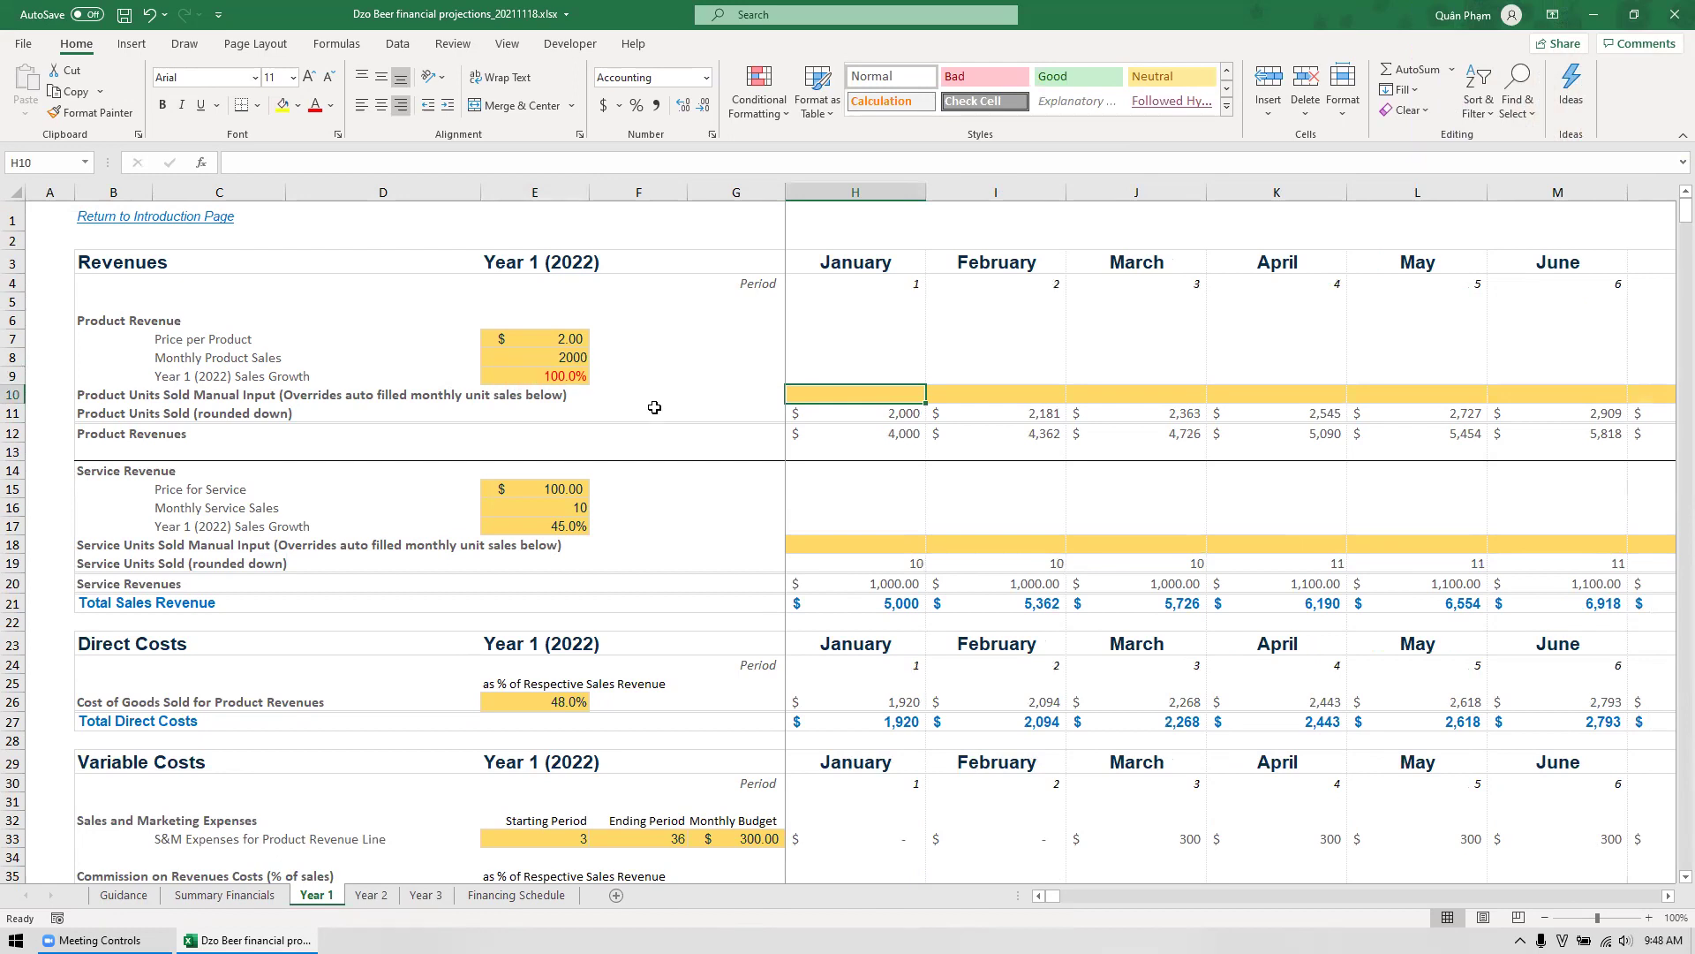
left_click(540, 374)
left_click(548, 357)
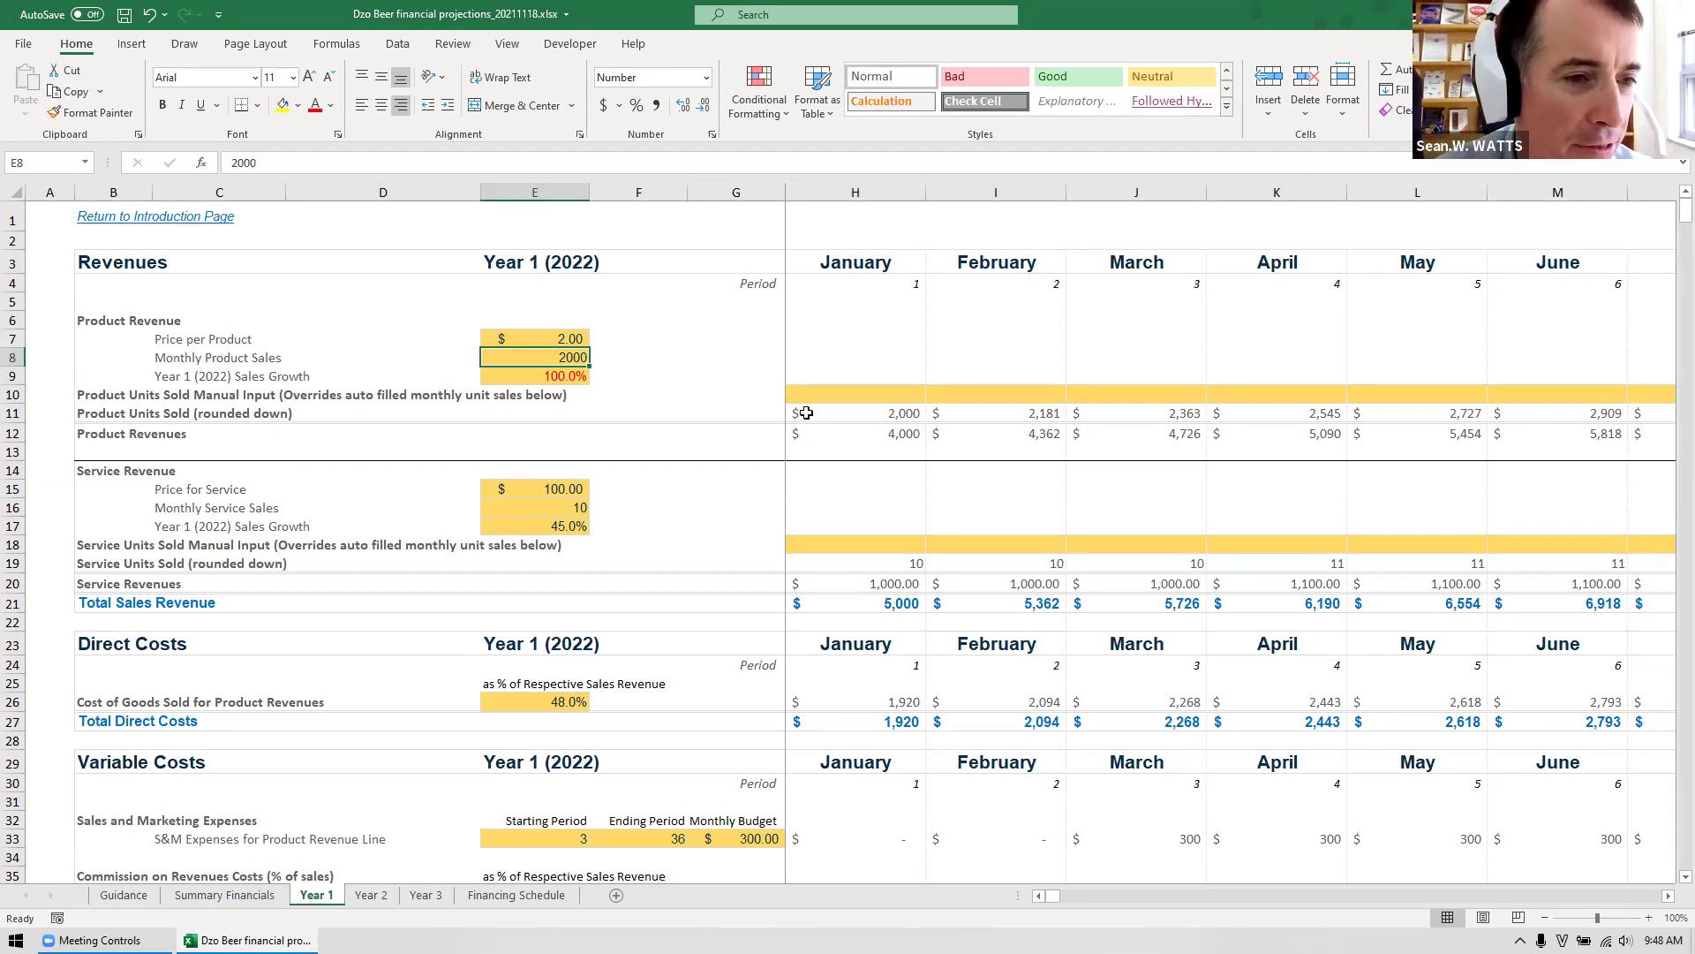
left_click(830, 412)
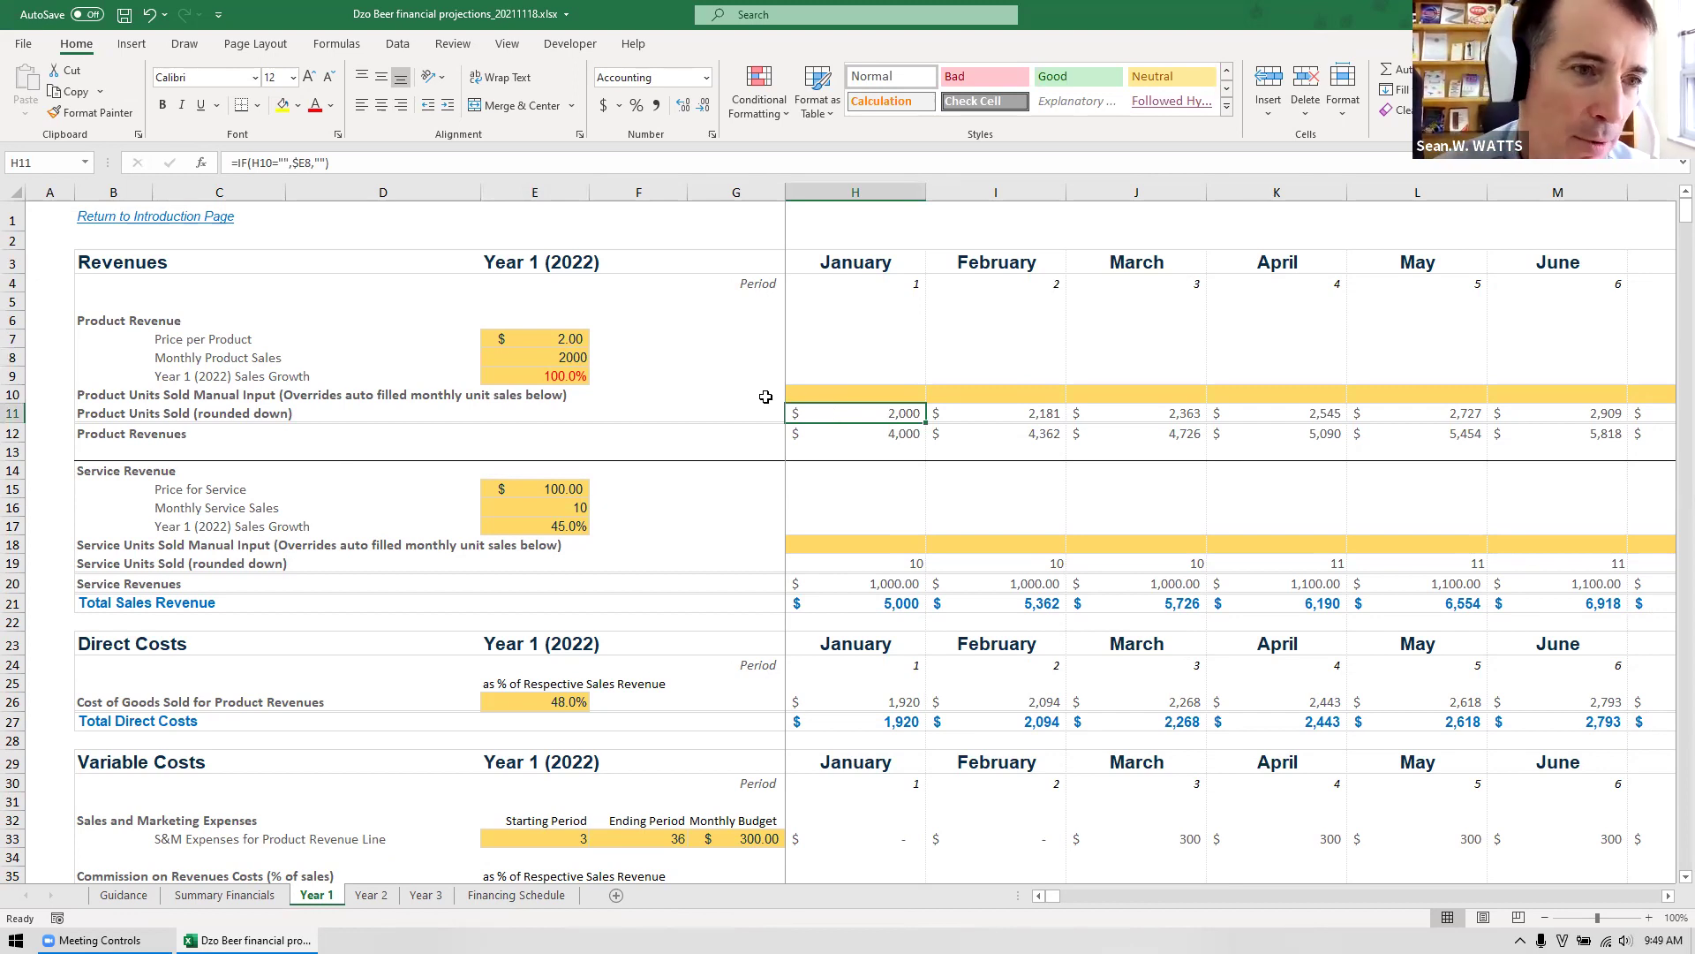
left_click(555, 357)
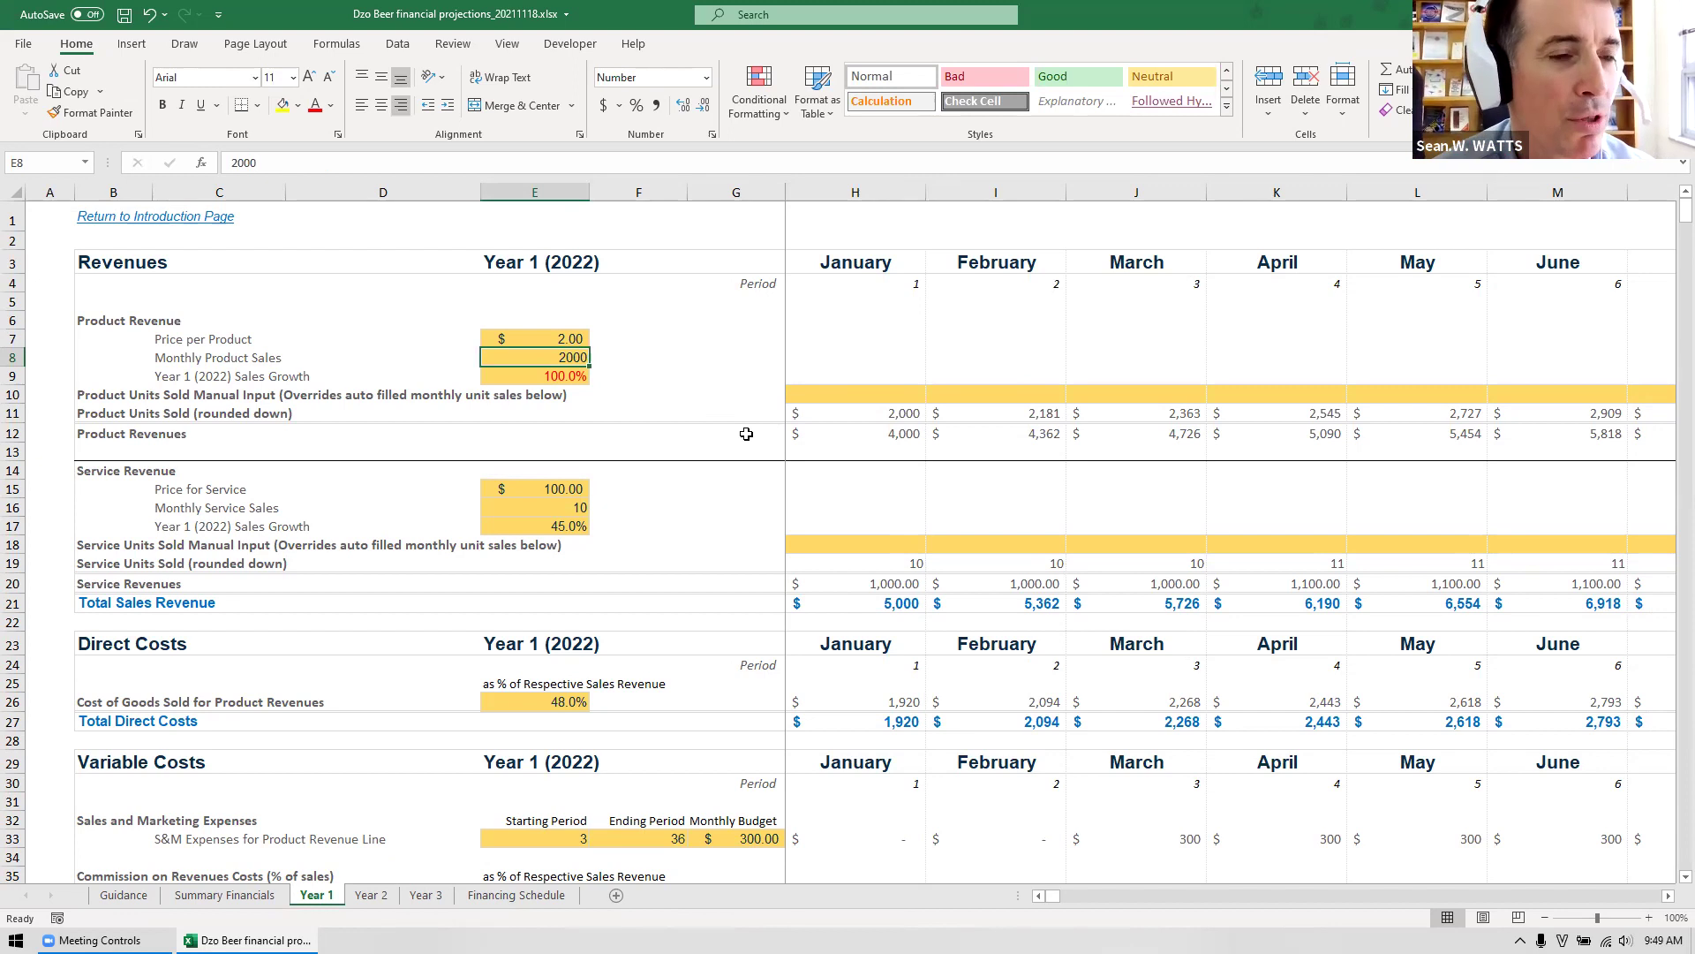
type("100")
key("Return")
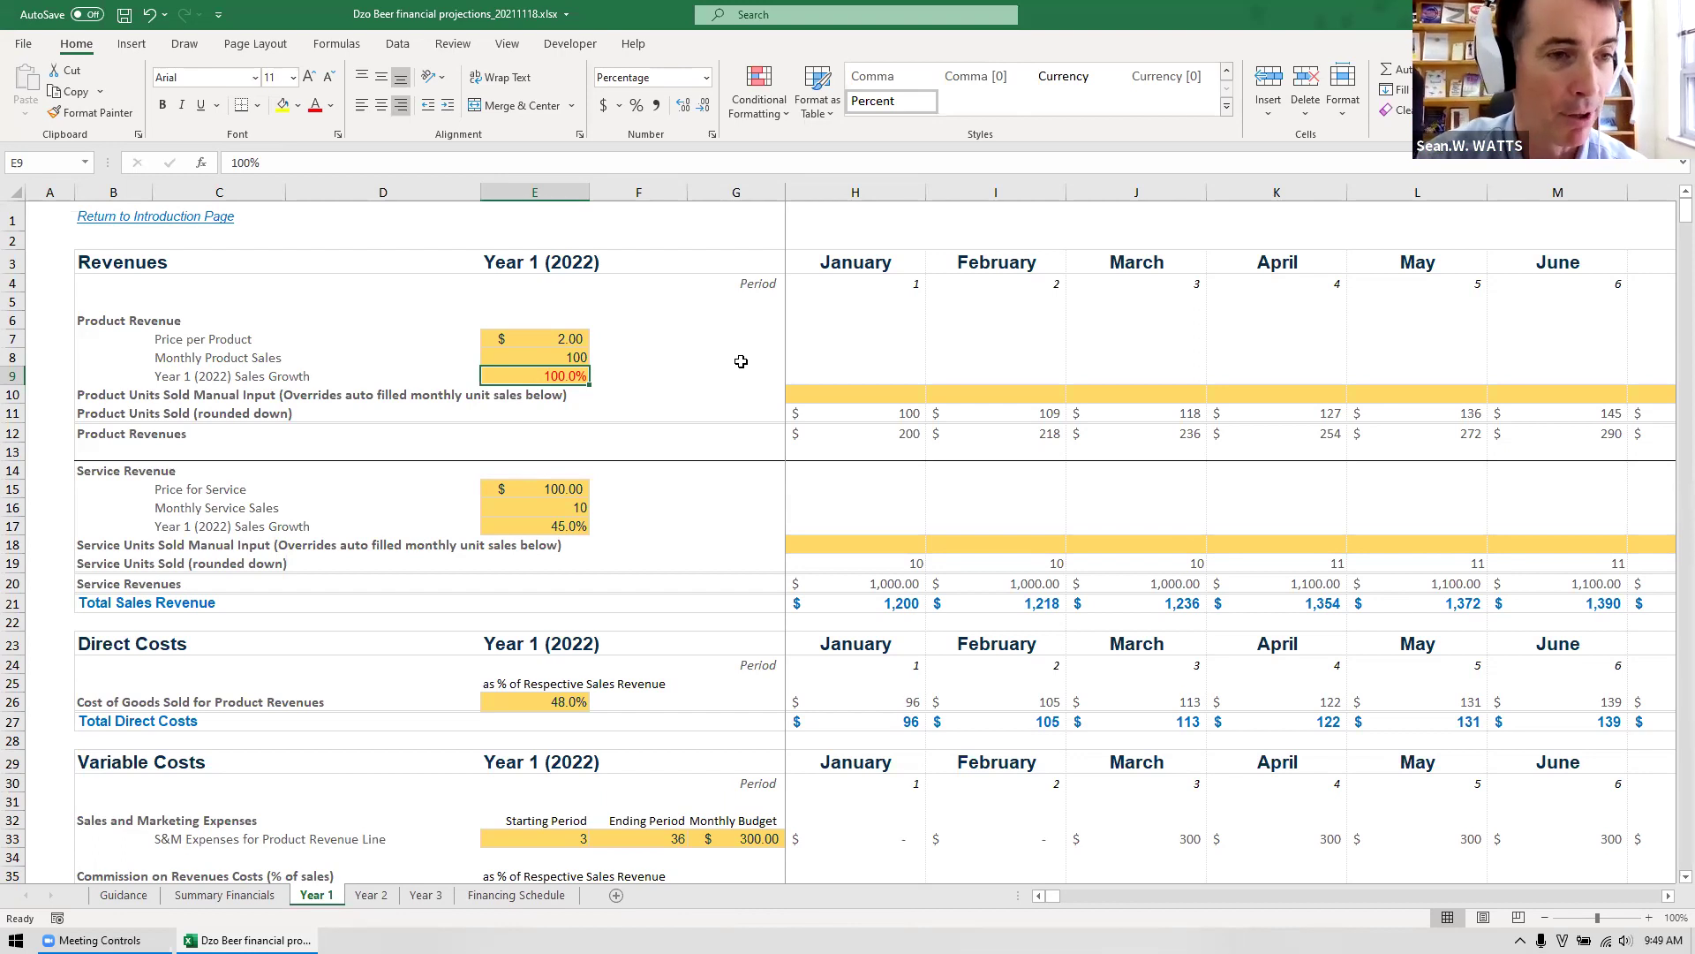
Review the Year 1 Income Statement, Capex, wage and overhead sections.
scroll(741, 361, "down", 20)
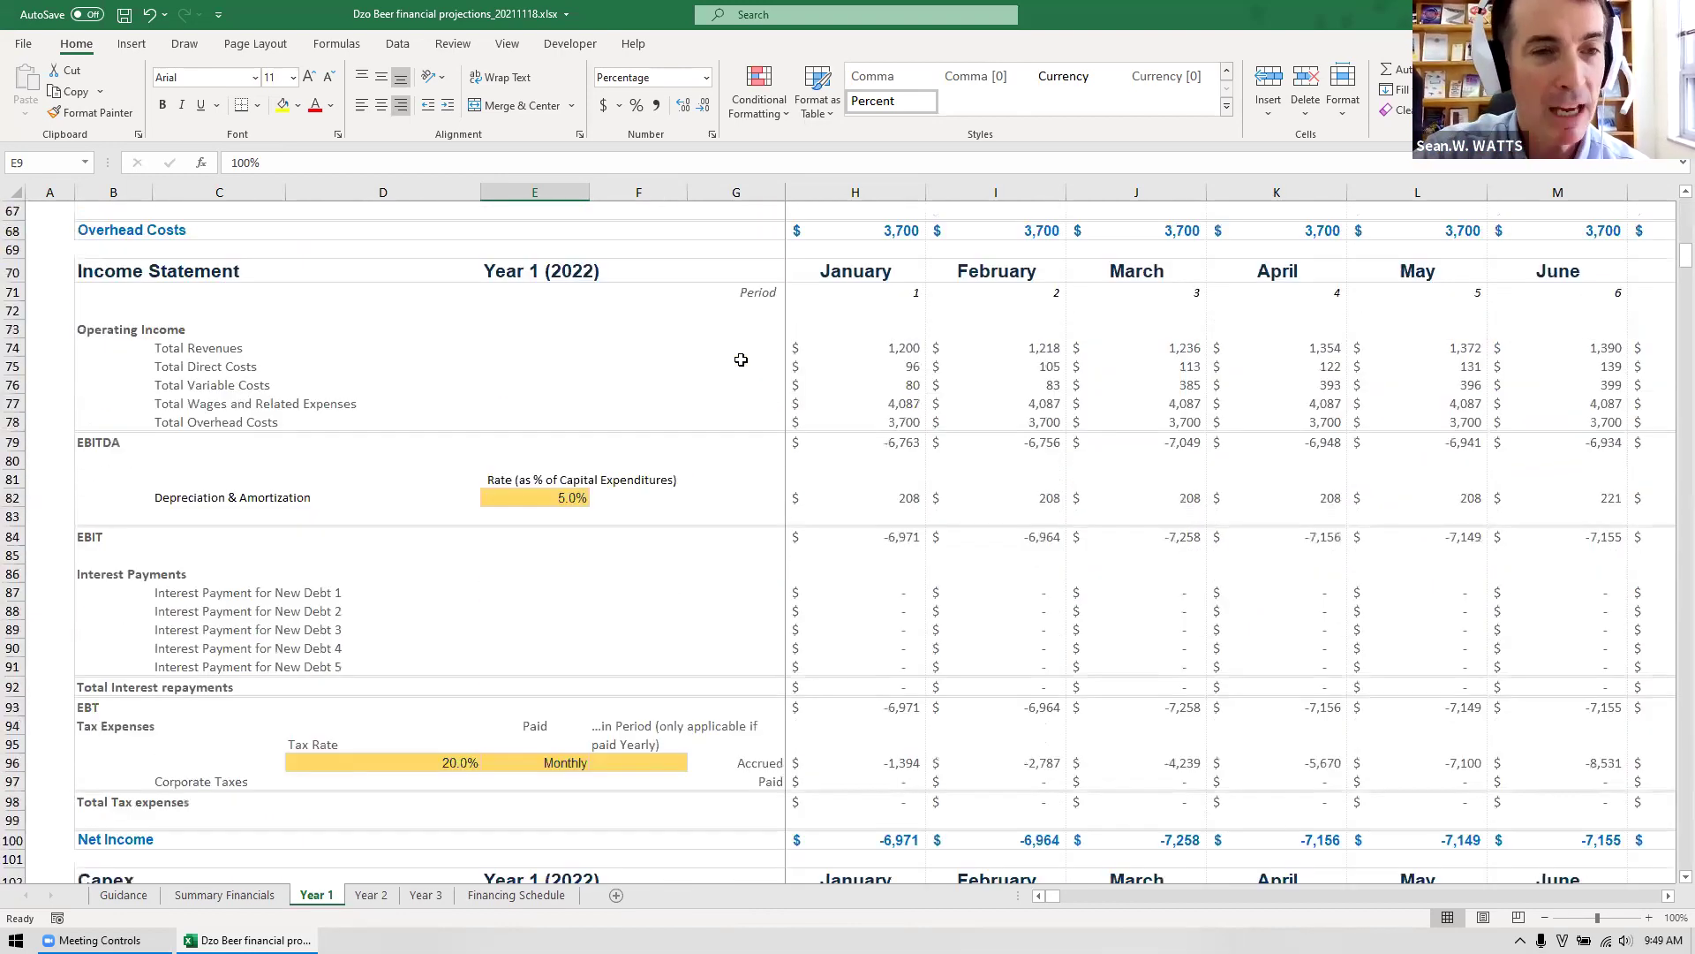
scroll(741, 359, "down", 6)
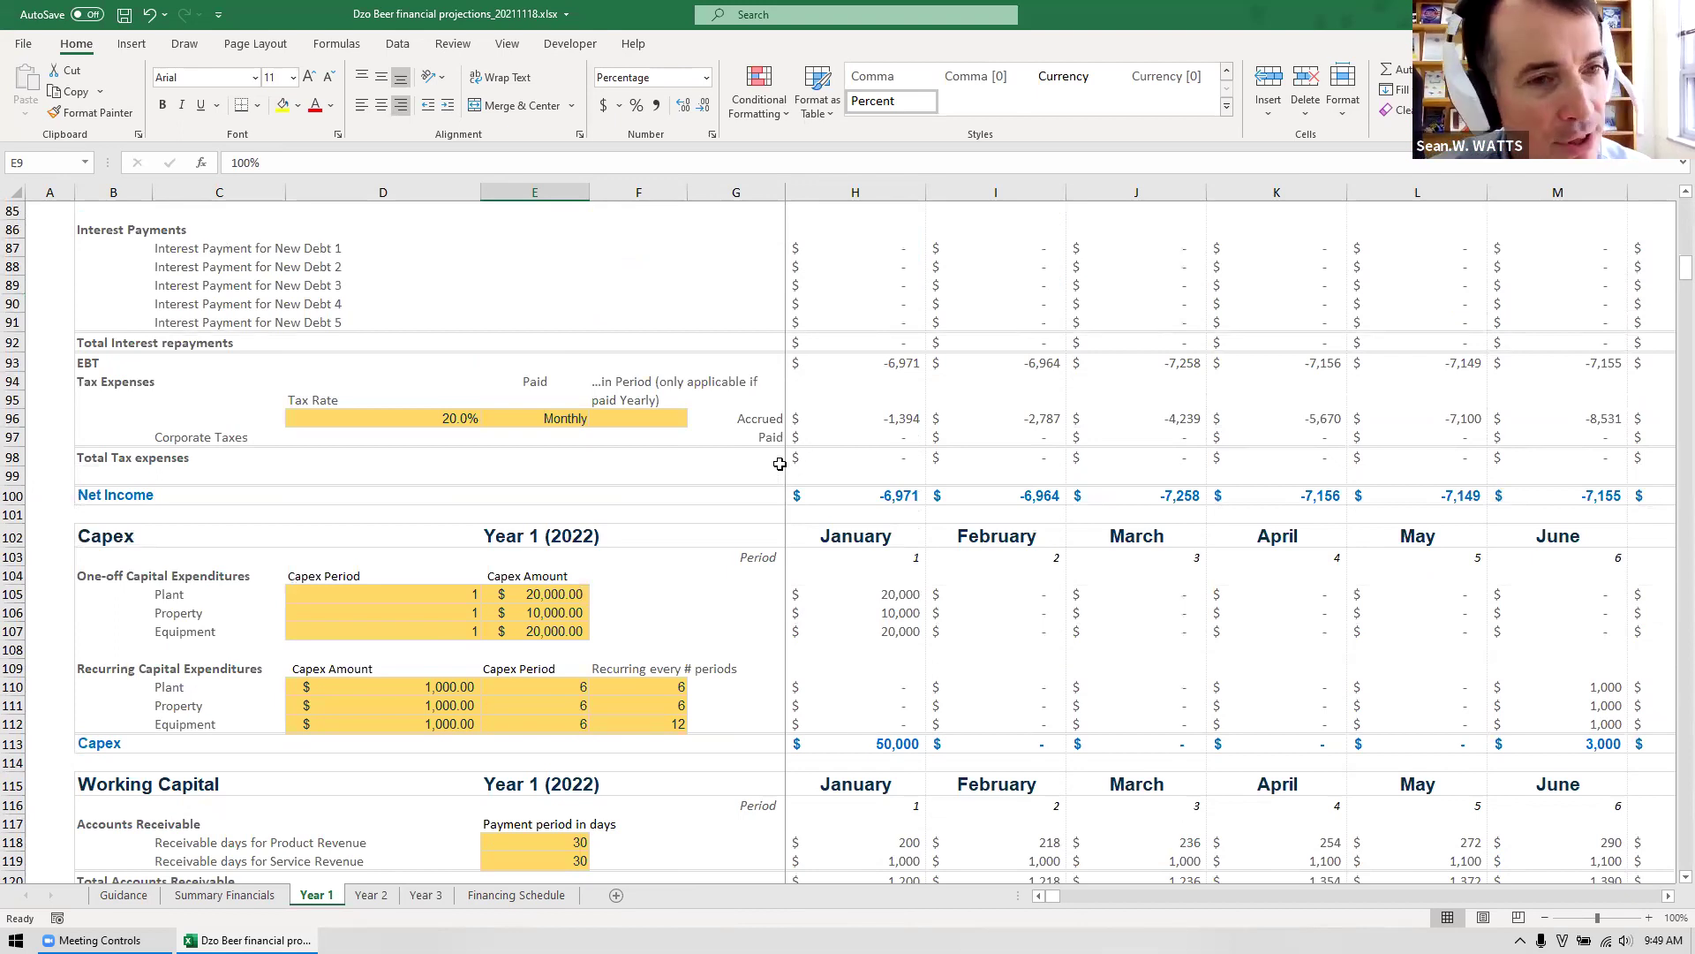
scroll(780, 464, "up", 16)
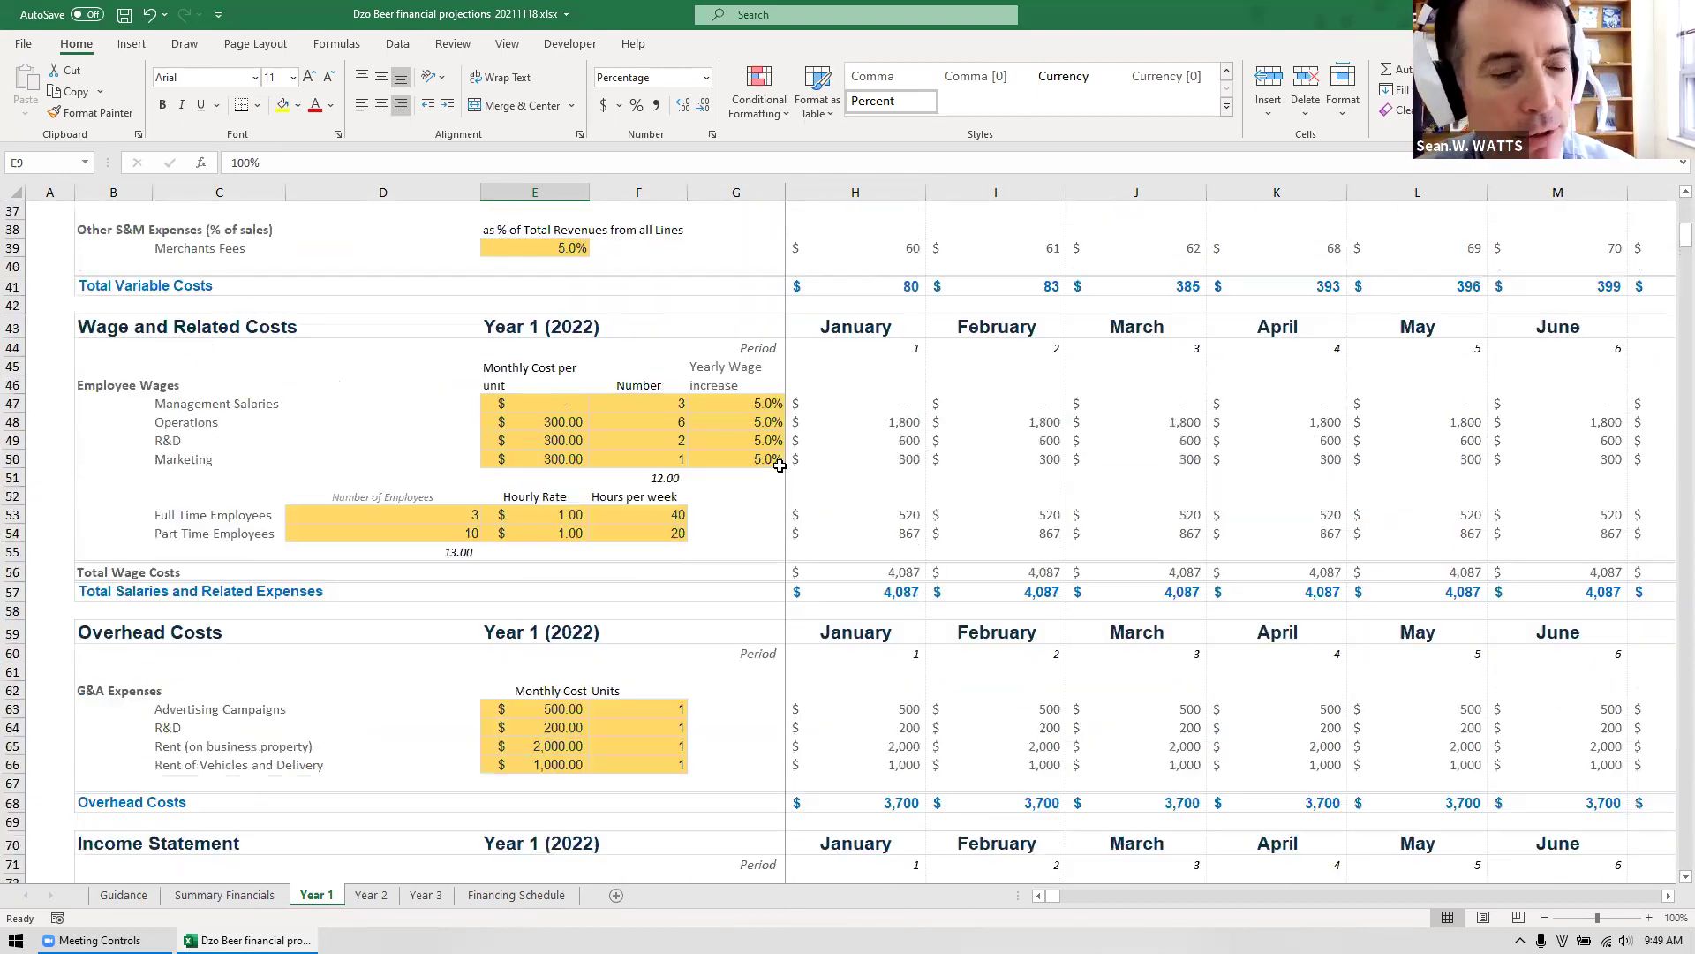
scroll(780, 466, "up", 12)
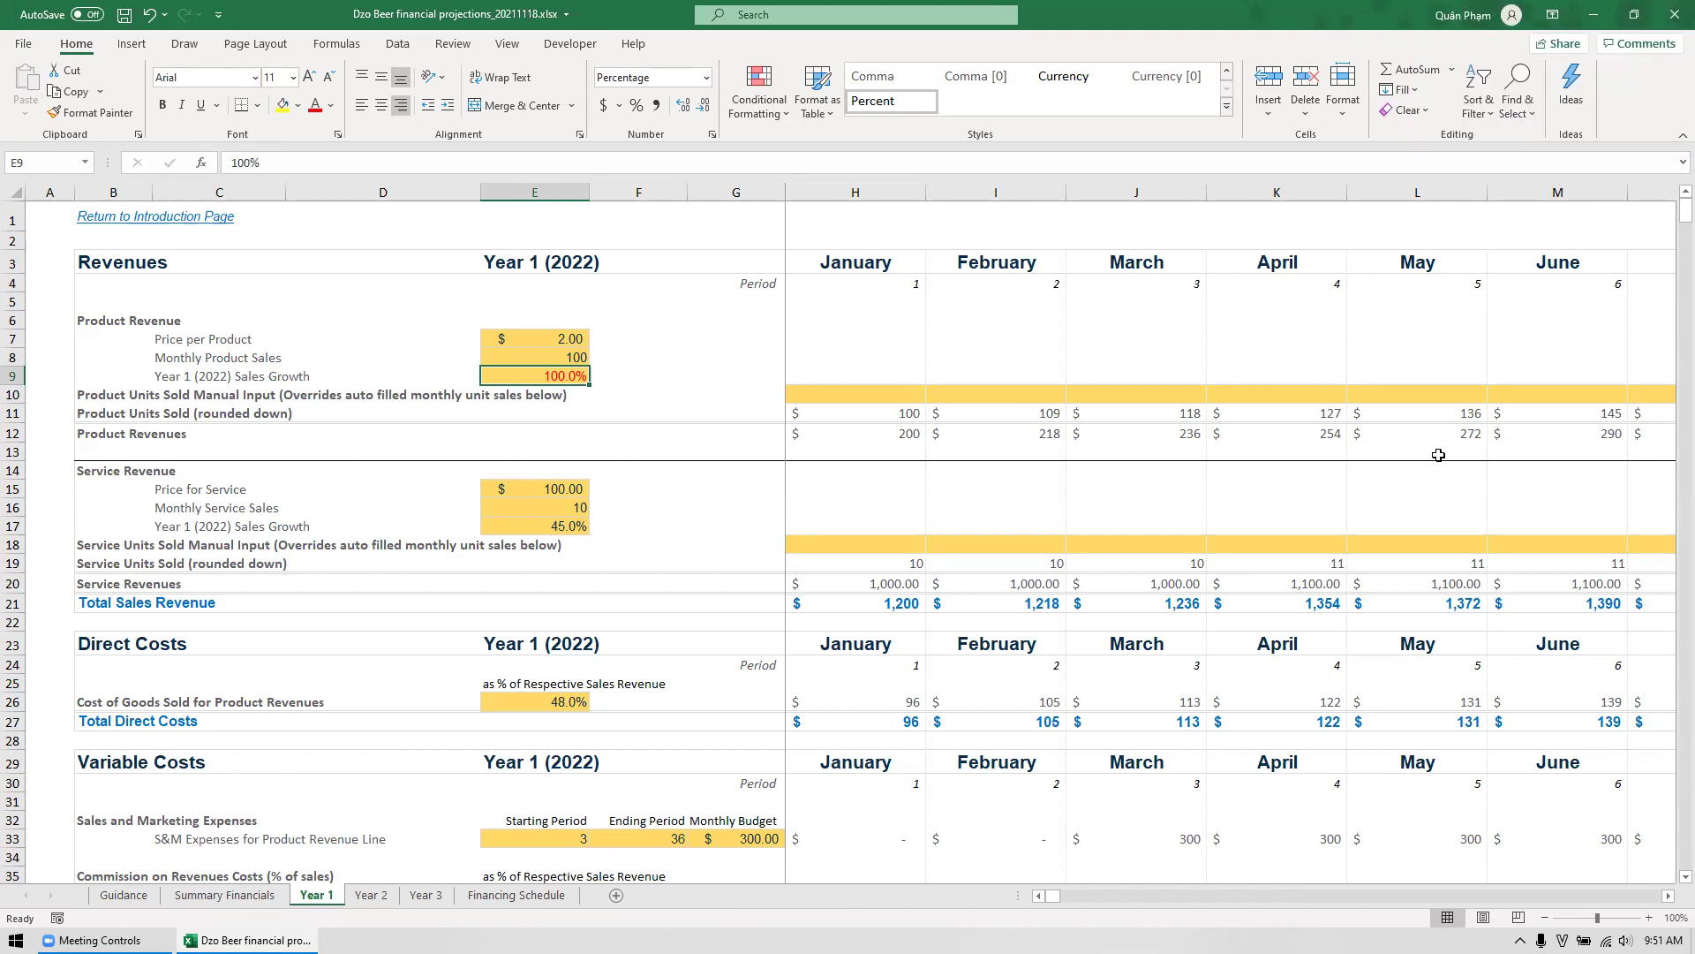
Inspect the Product Units Sold (rounded down) cells from January through December, including the December formula.
key("Right")
key("Down")
key("Right")
key("Right")
key("Right")
key("Down")
key("Left")
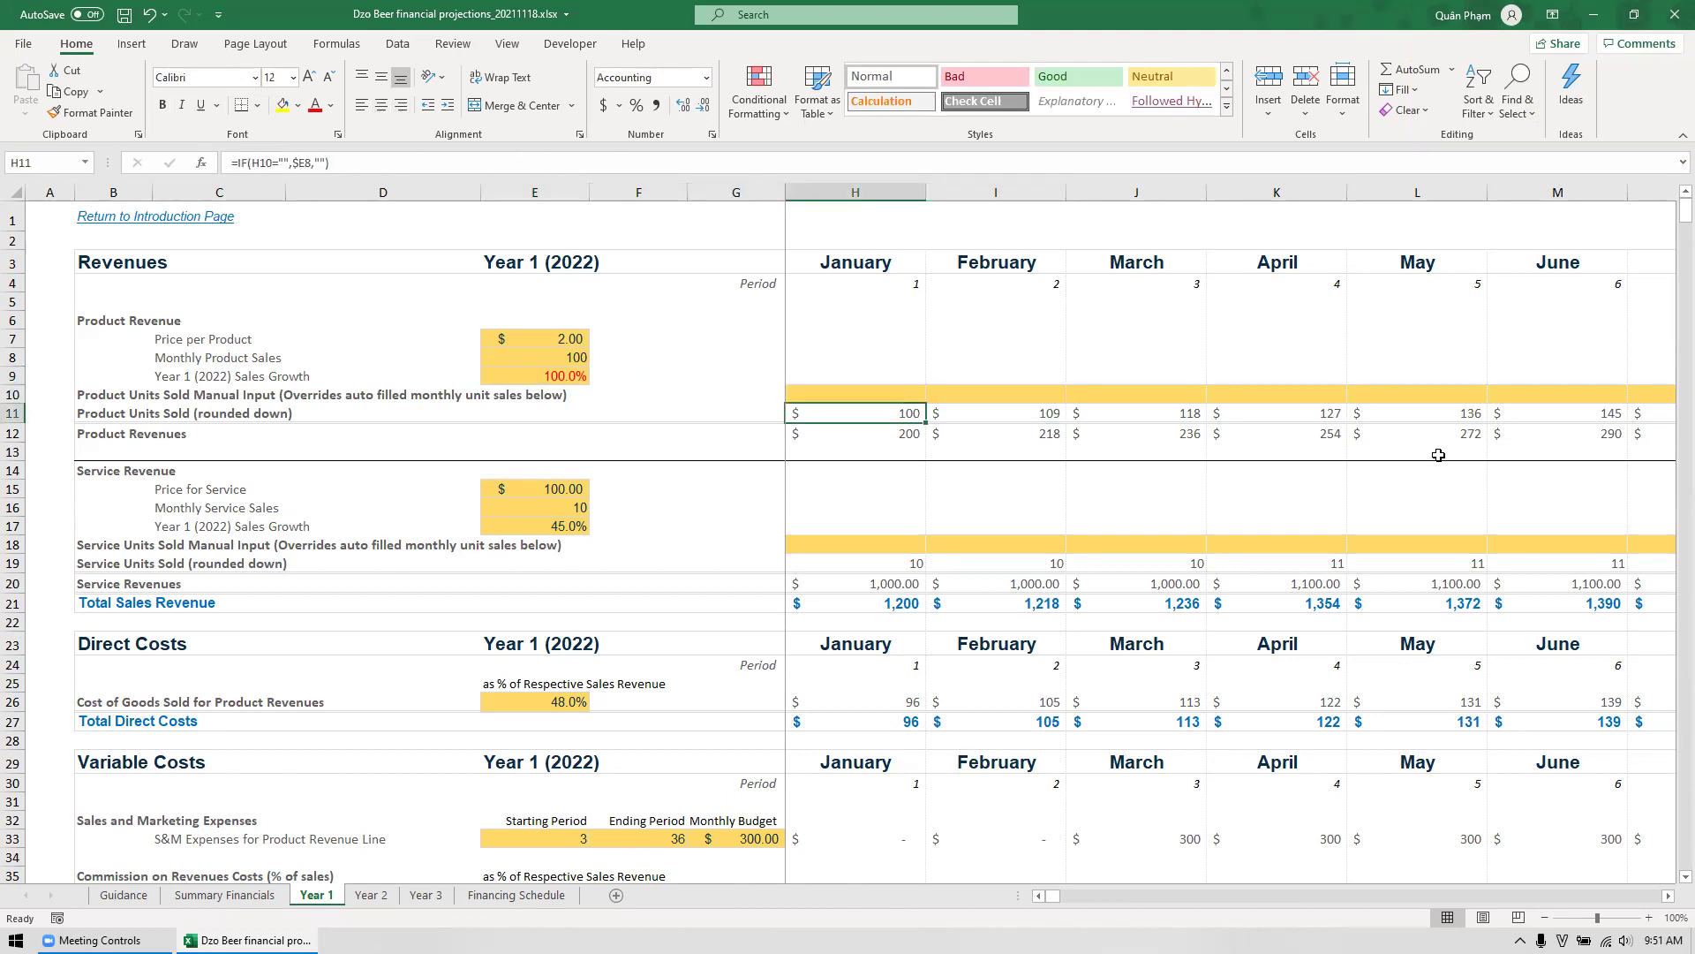
key("ctrl+Right")
key("Right")
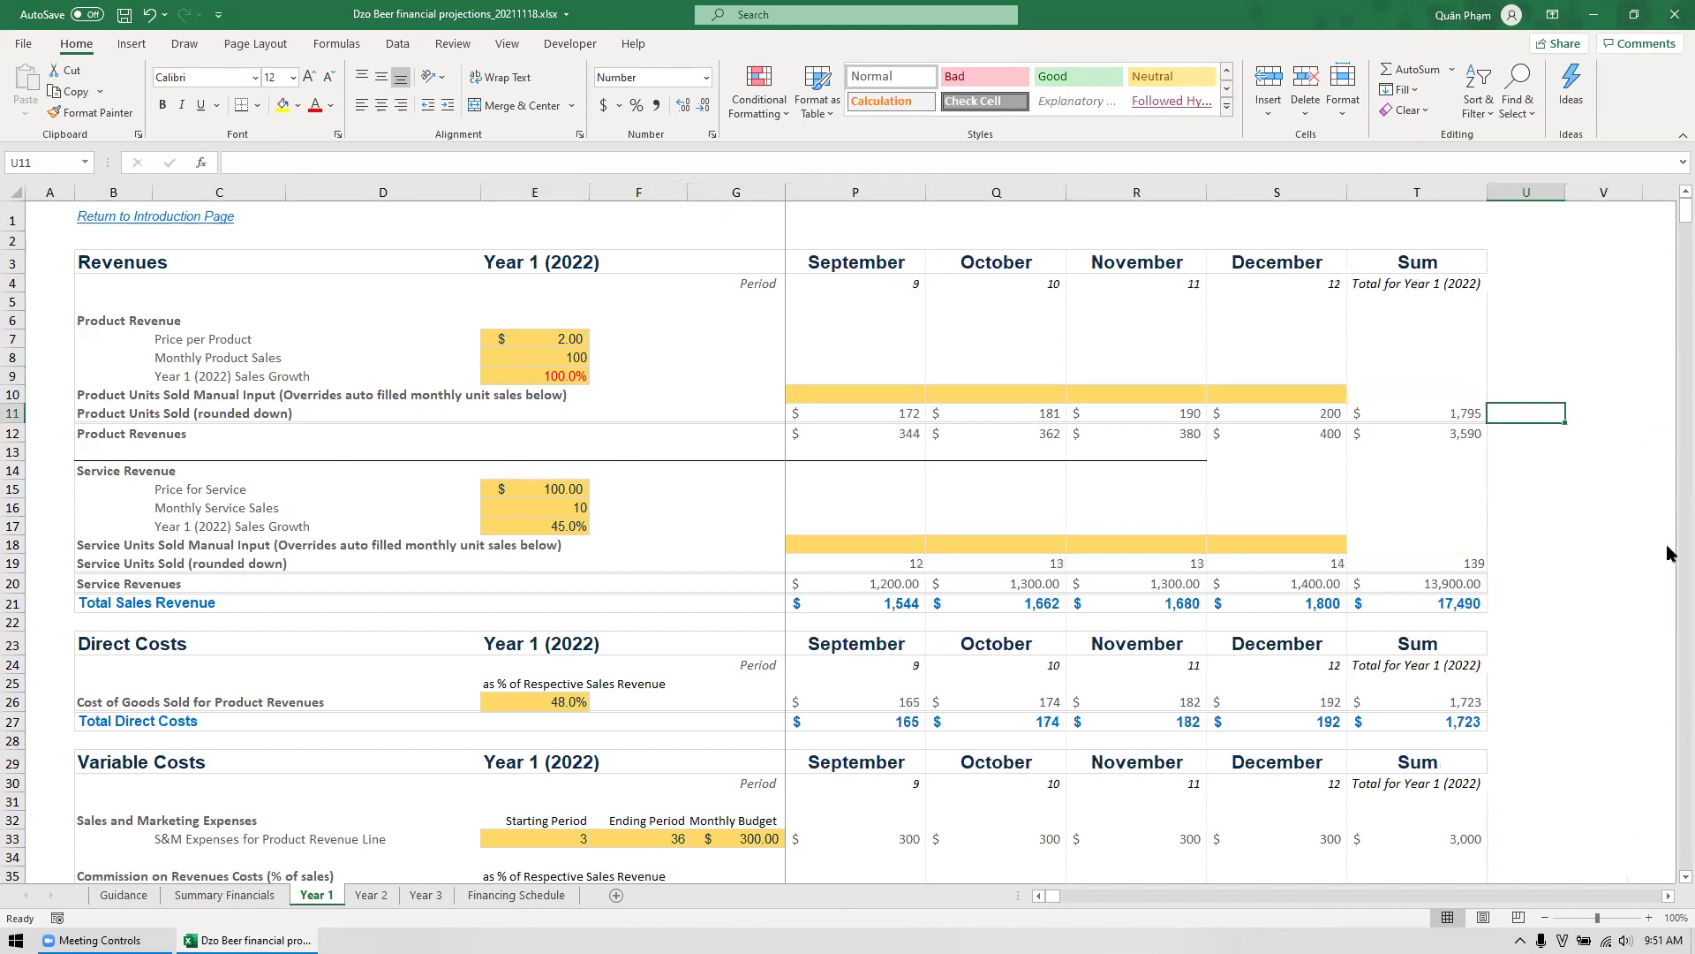
left_click(1315, 410)
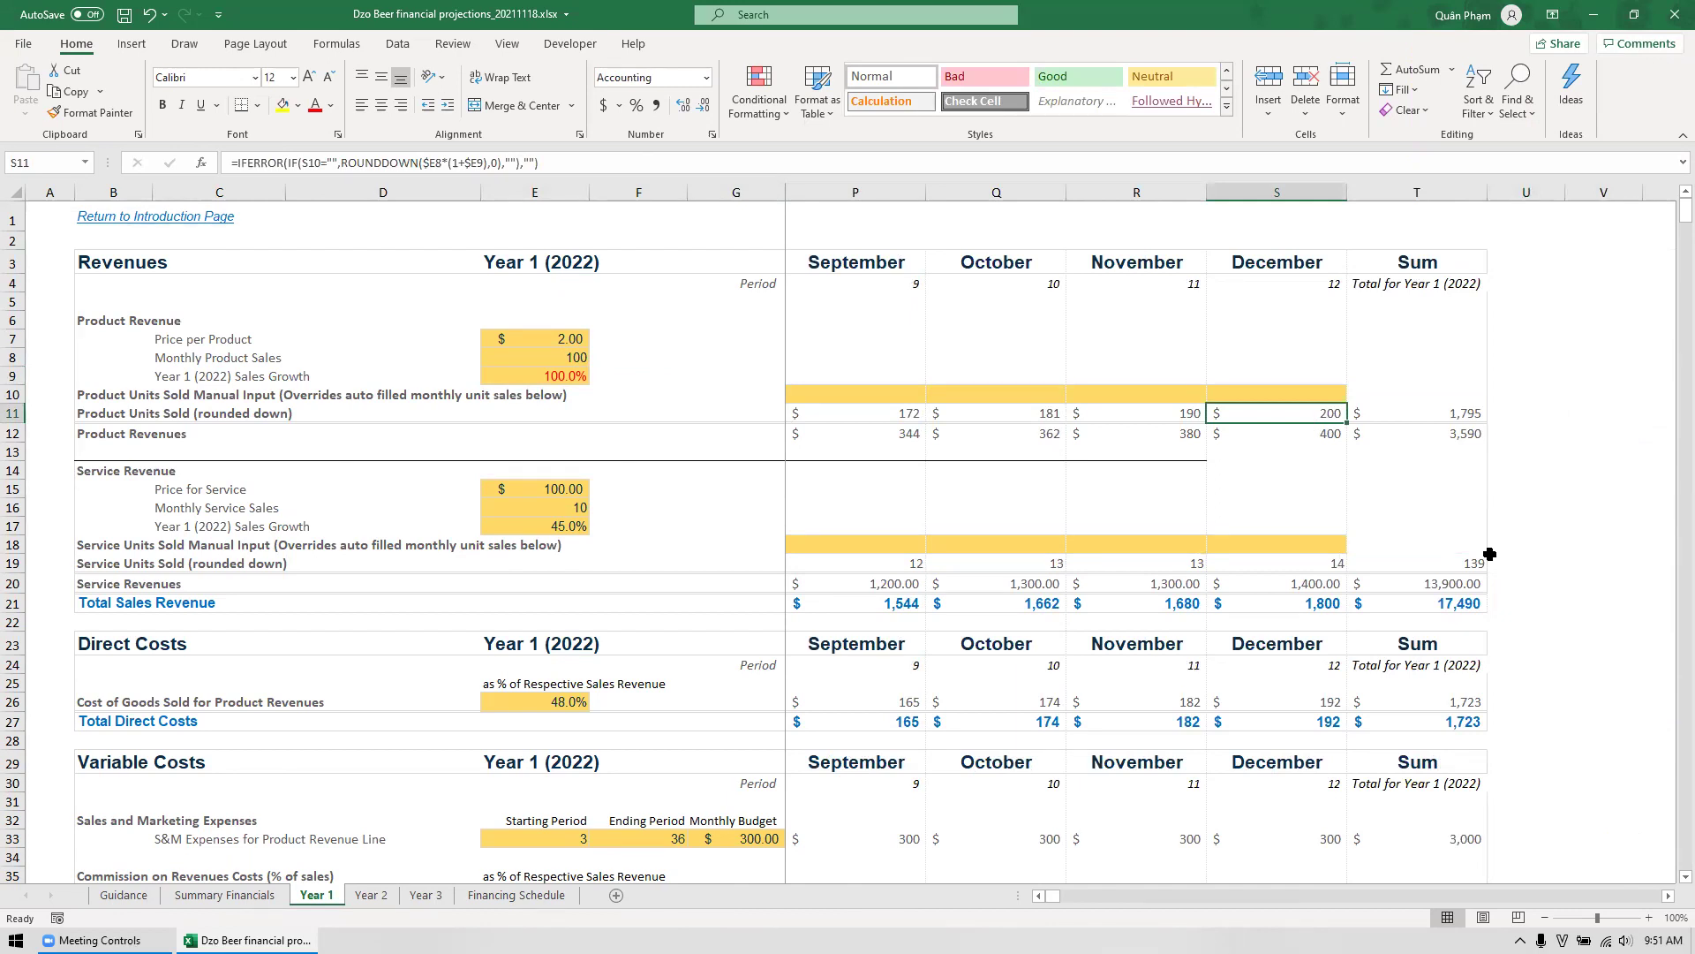
Format the entire Product Units Sold (rounded down) row in comma style with no decimal places.
left_click(13, 414)
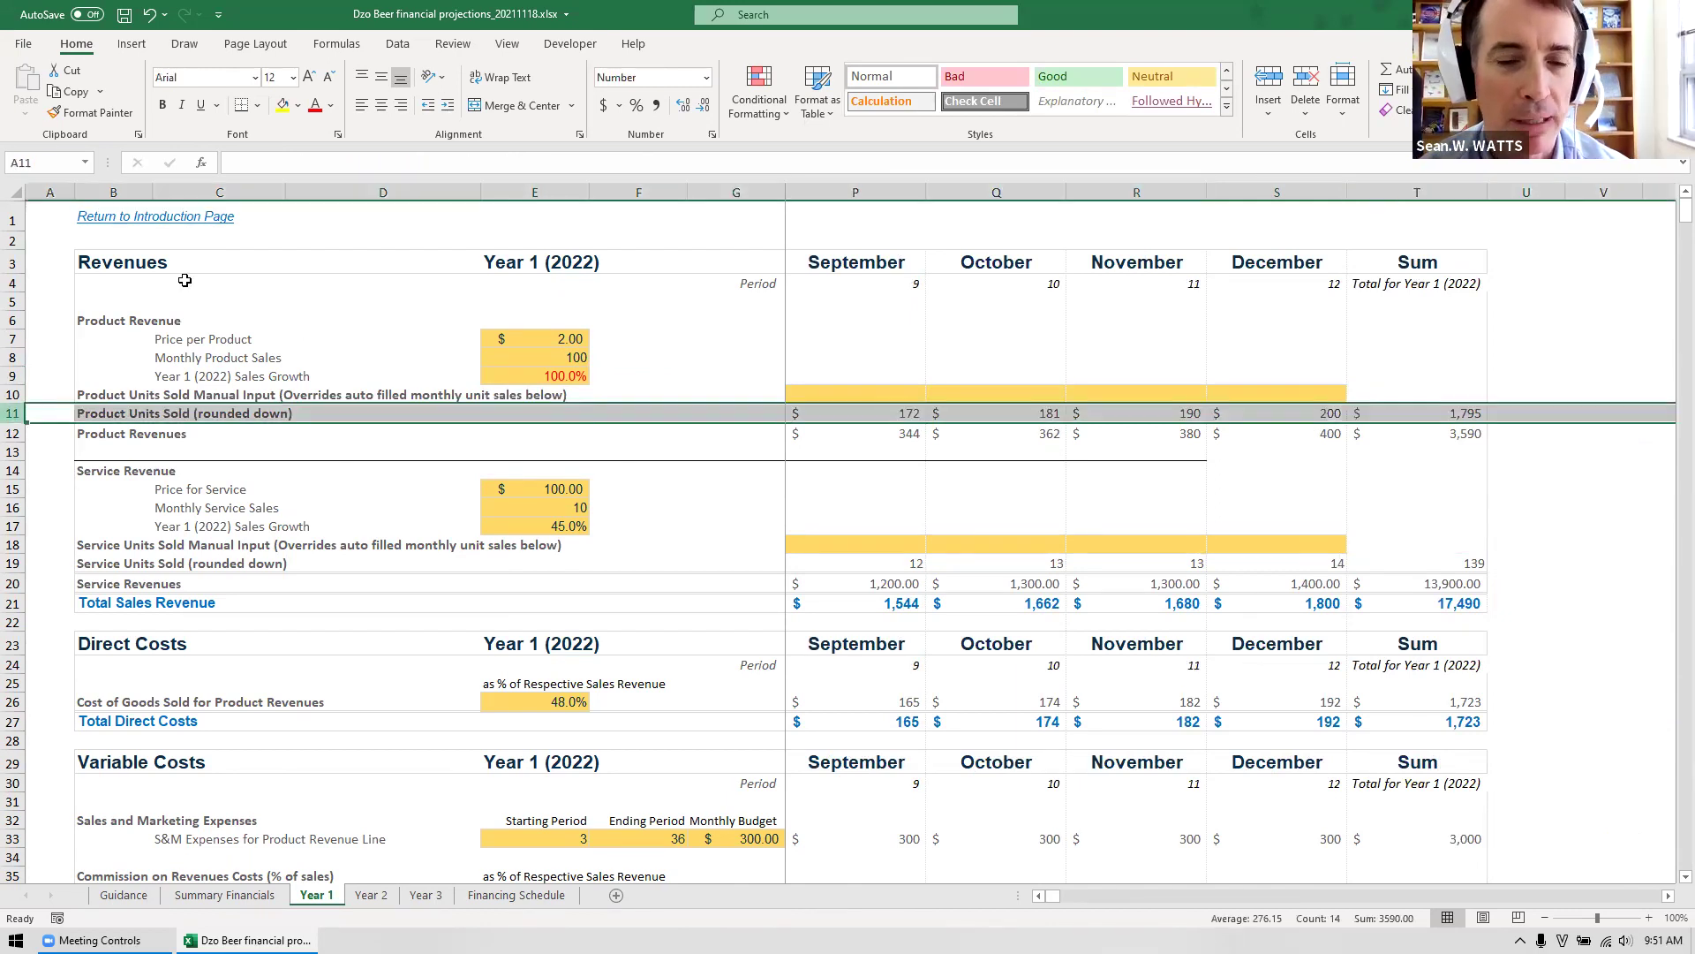
left_click(656, 105)
left_click(703, 106)
left_click(703, 105)
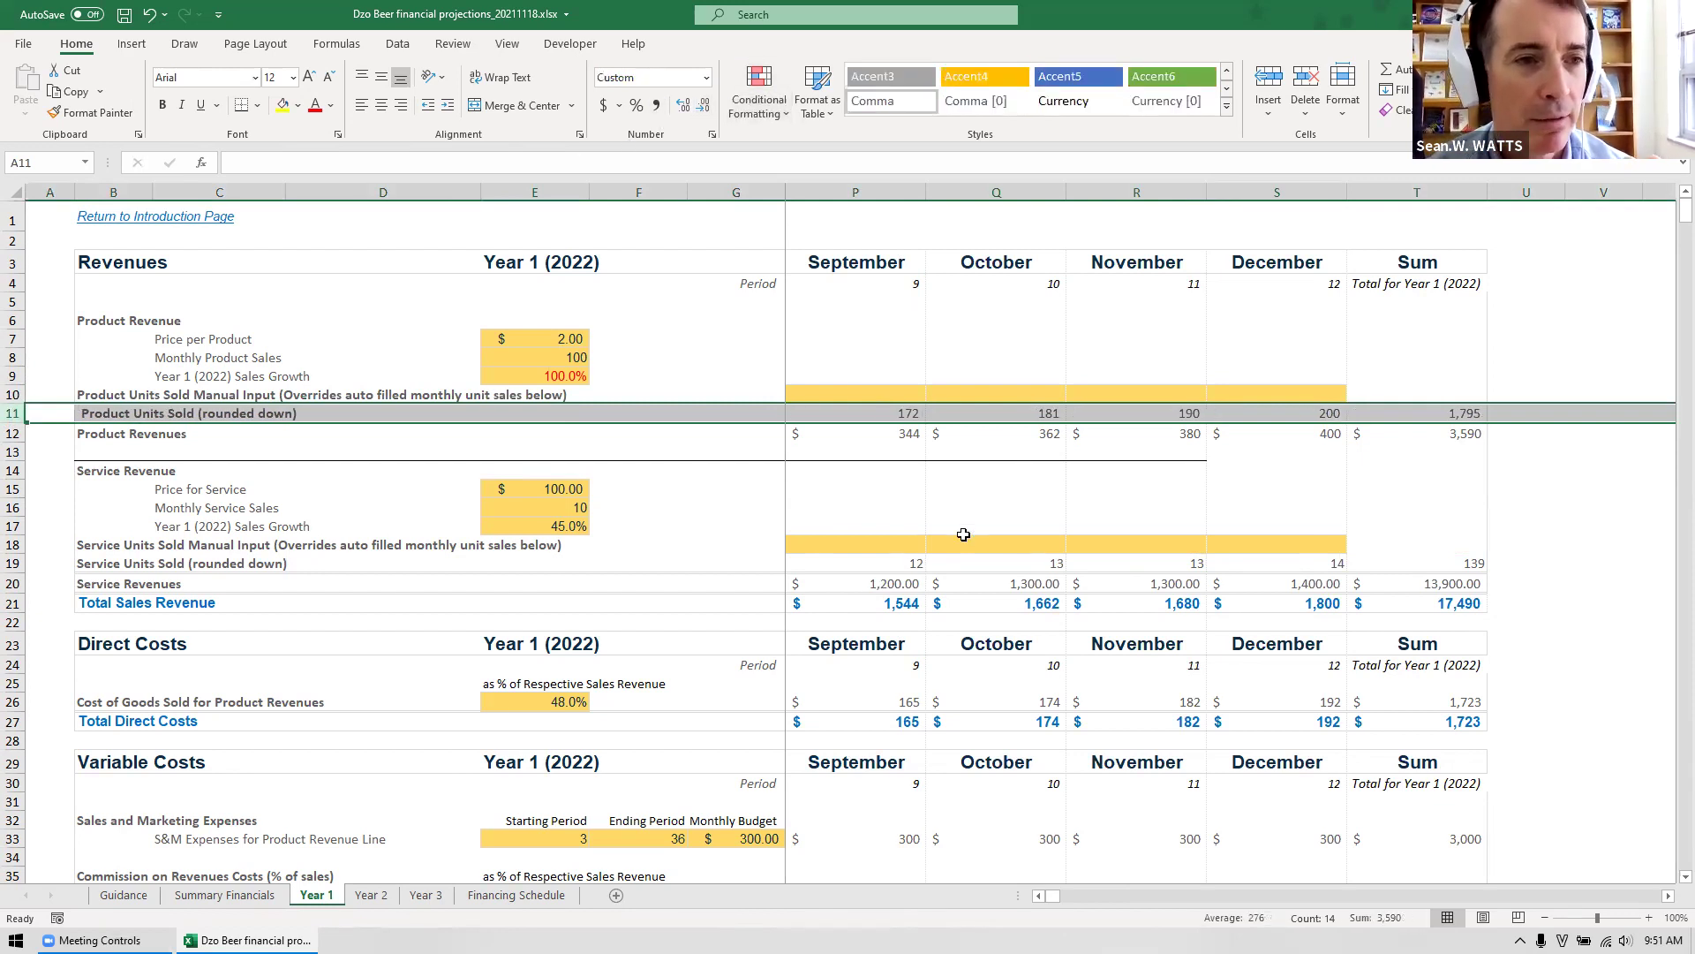
left_click(975, 431)
Examine the September and February formulas in the Product Units Sold (rounded down) row.
left_click(896, 413)
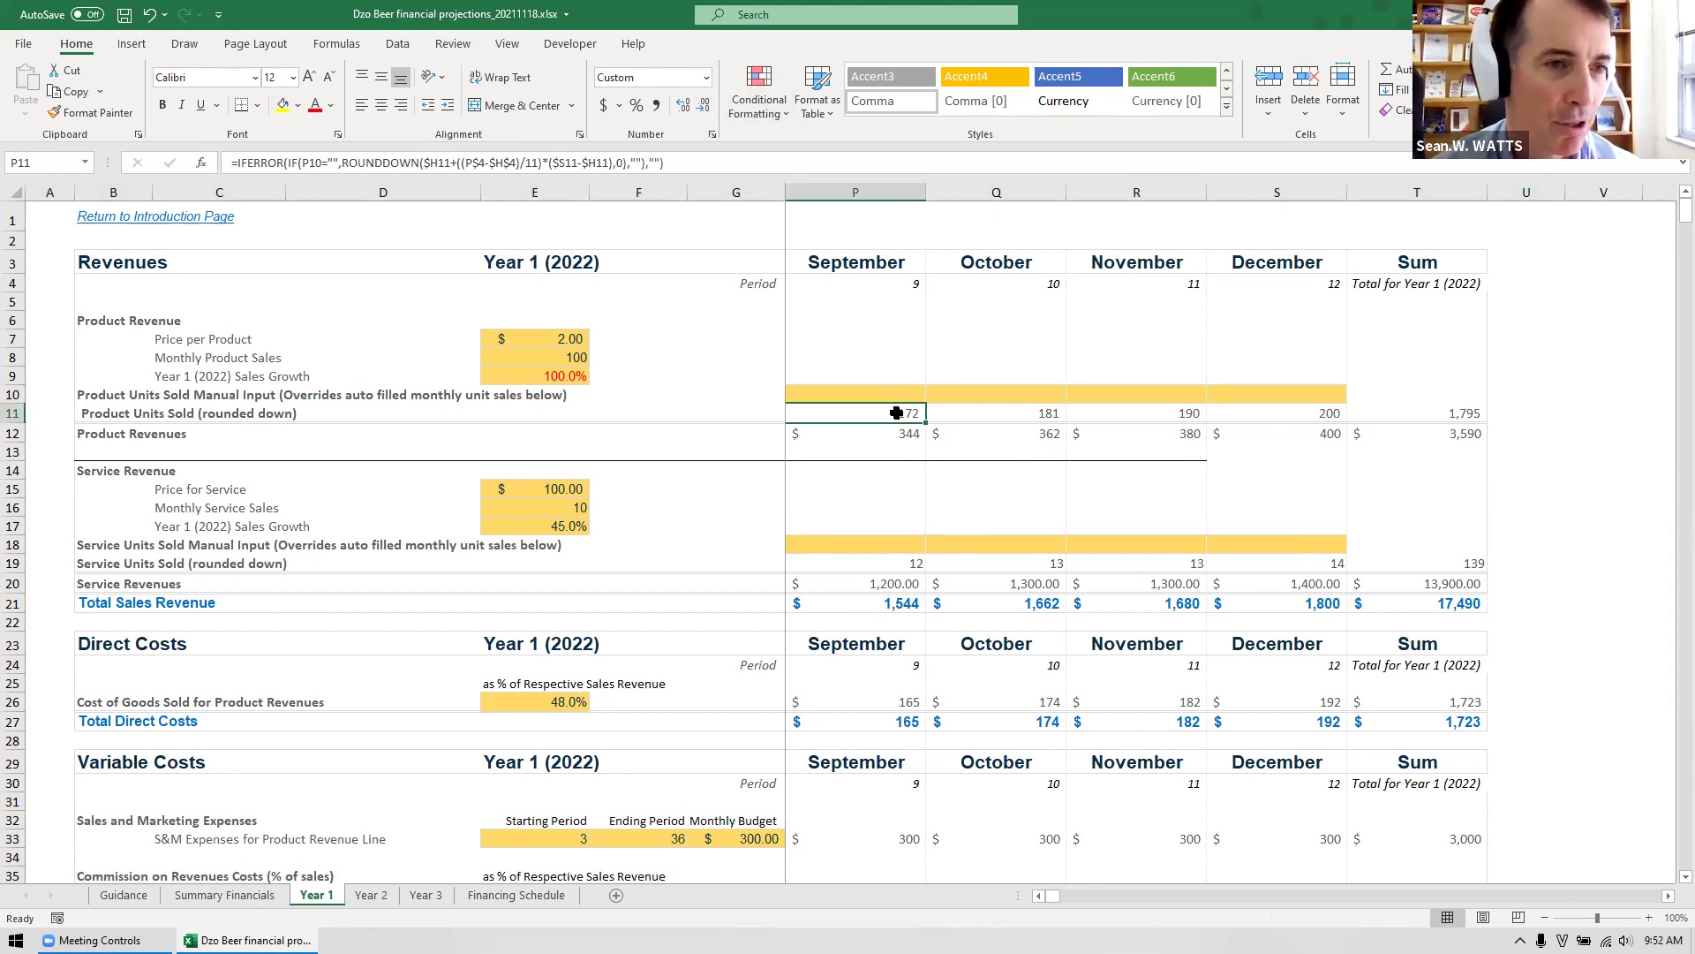
key("Home")
key("ctrl+Left")
key("Right")
key("Right")
key("Right")
key("Right")
key("Right")
key("Right")
key("Right")
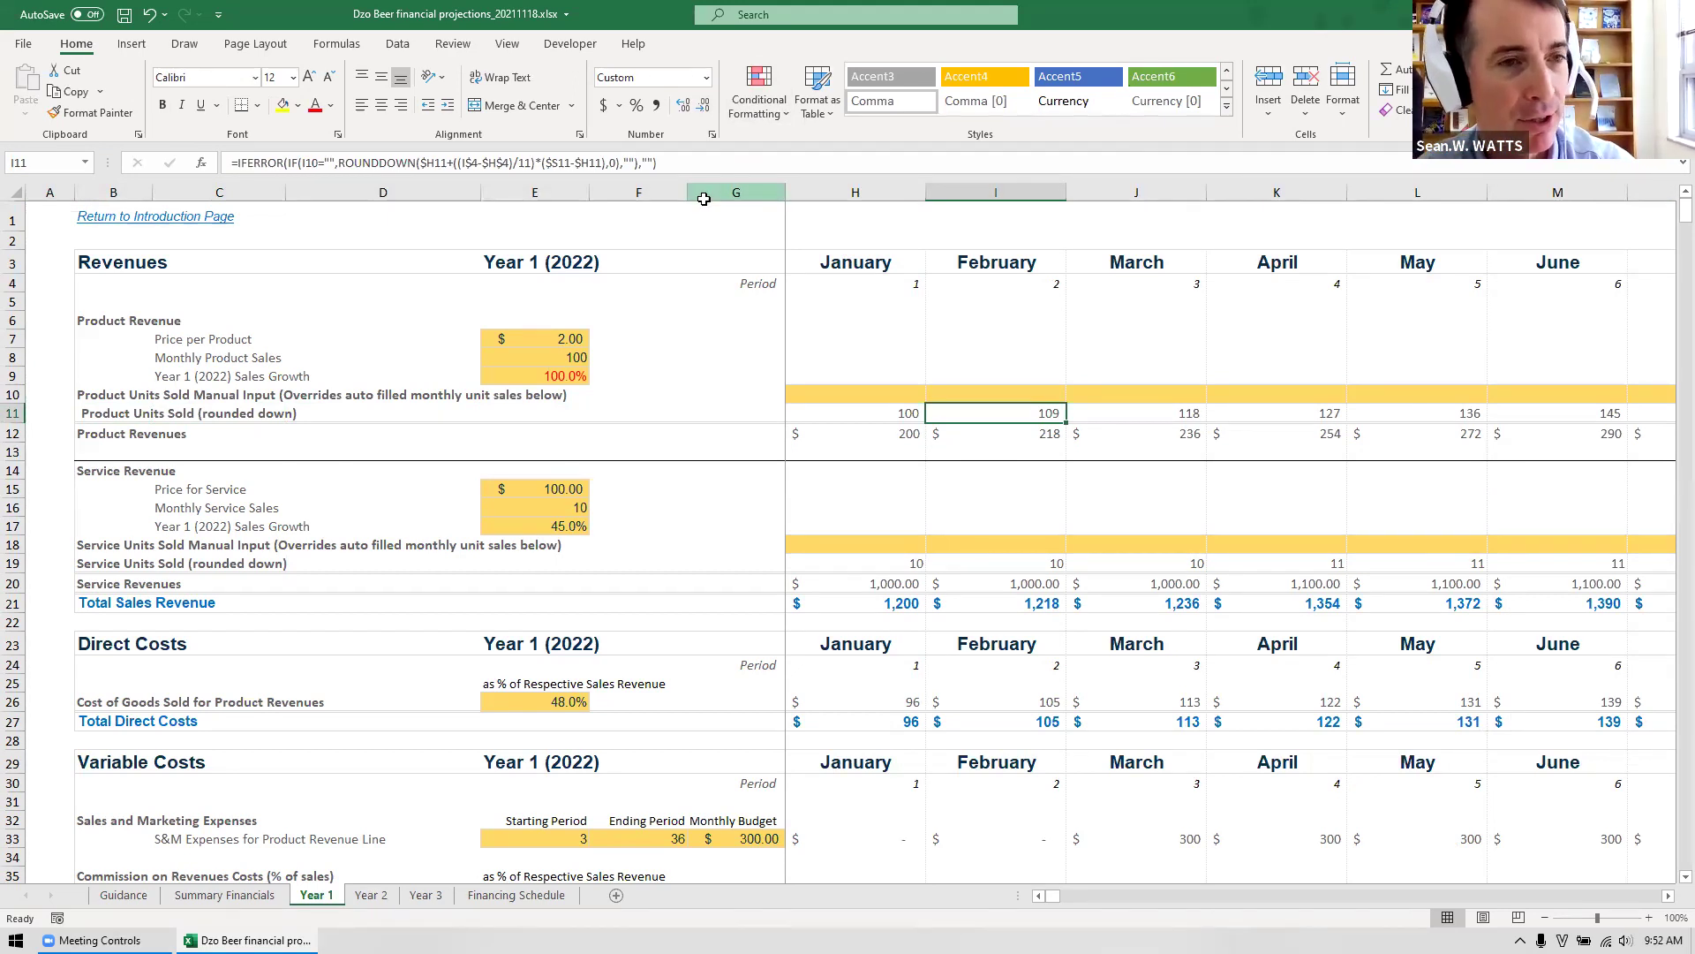
Group the Year 1 to Year 3 sheets and format the Product Units Sold Manual Input row in comma style without decimals.
left_click(425, 894, "shift")
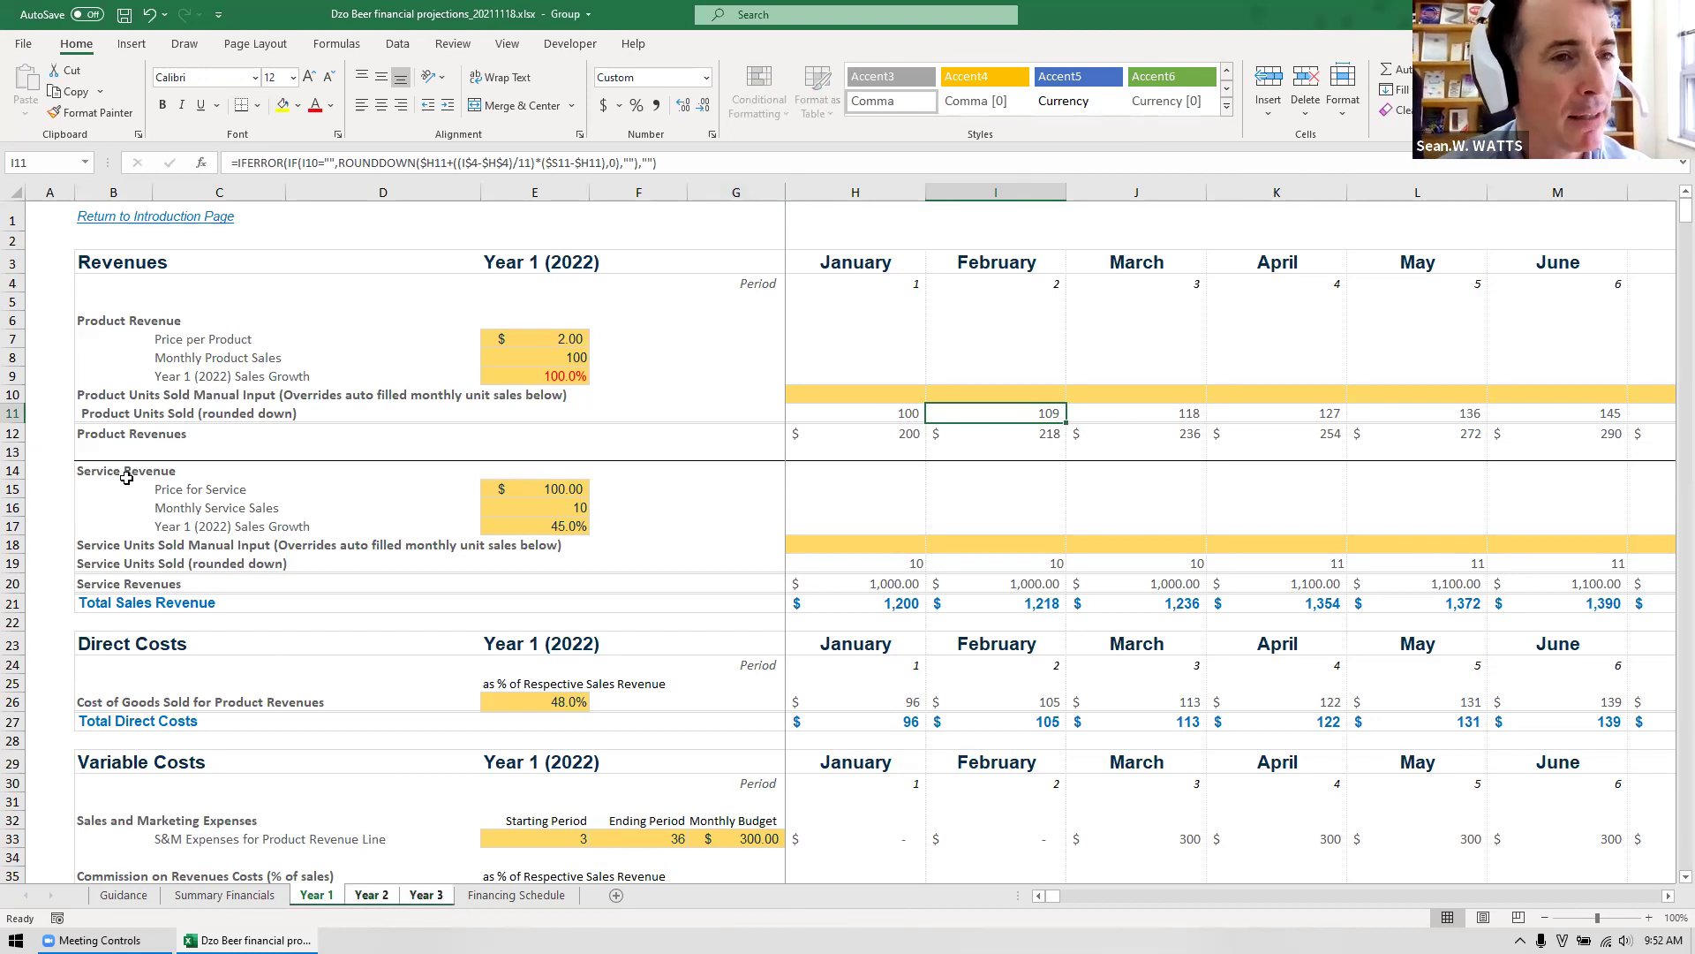
left_click(12, 397)
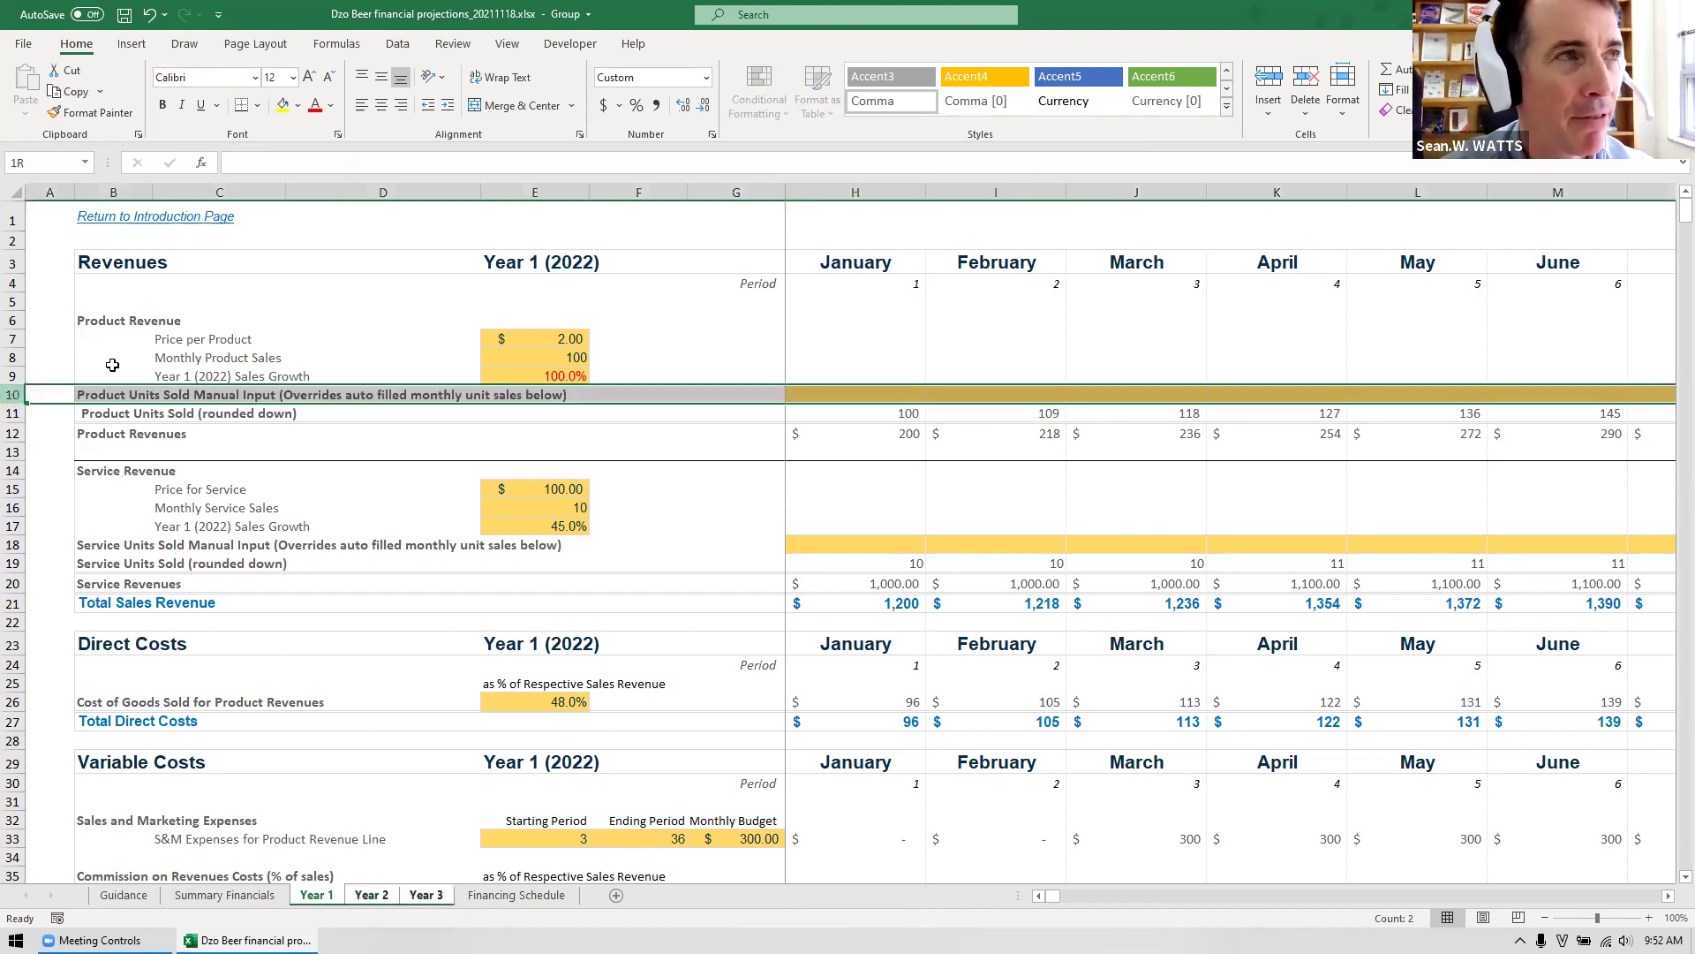
left_click(703, 106)
left_click(703, 108)
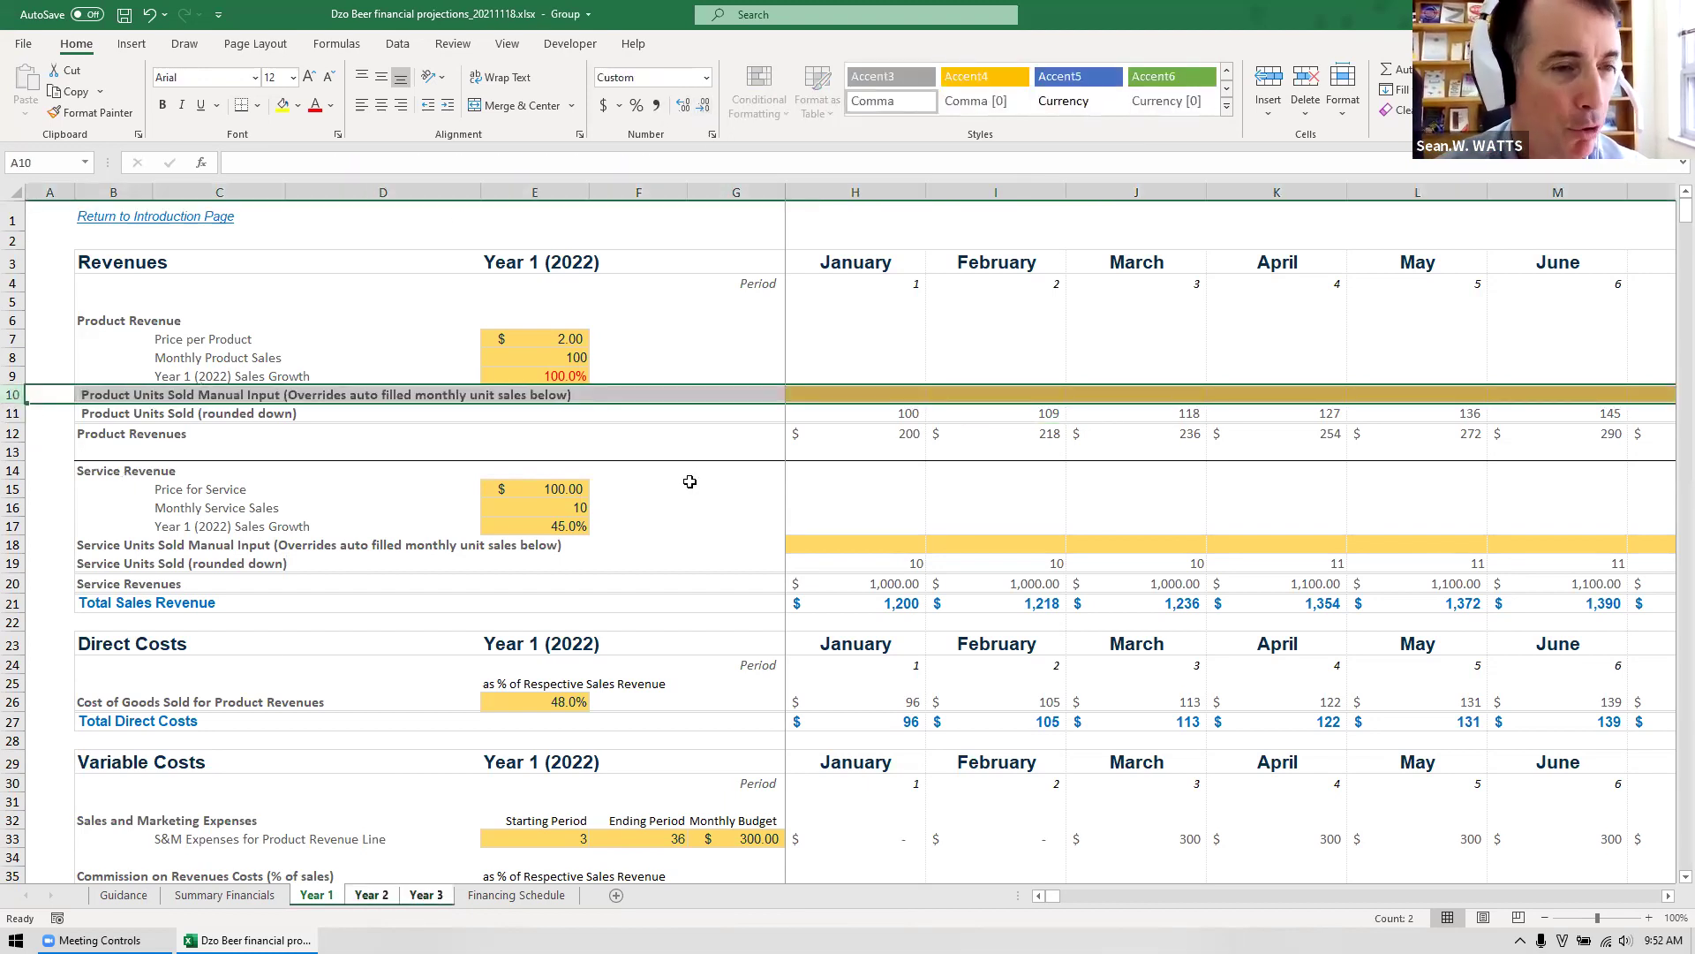
Apply comma style without decimals to the Product Units Sold (rounded down) row across the grouped year sheets.
left_click(12, 413)
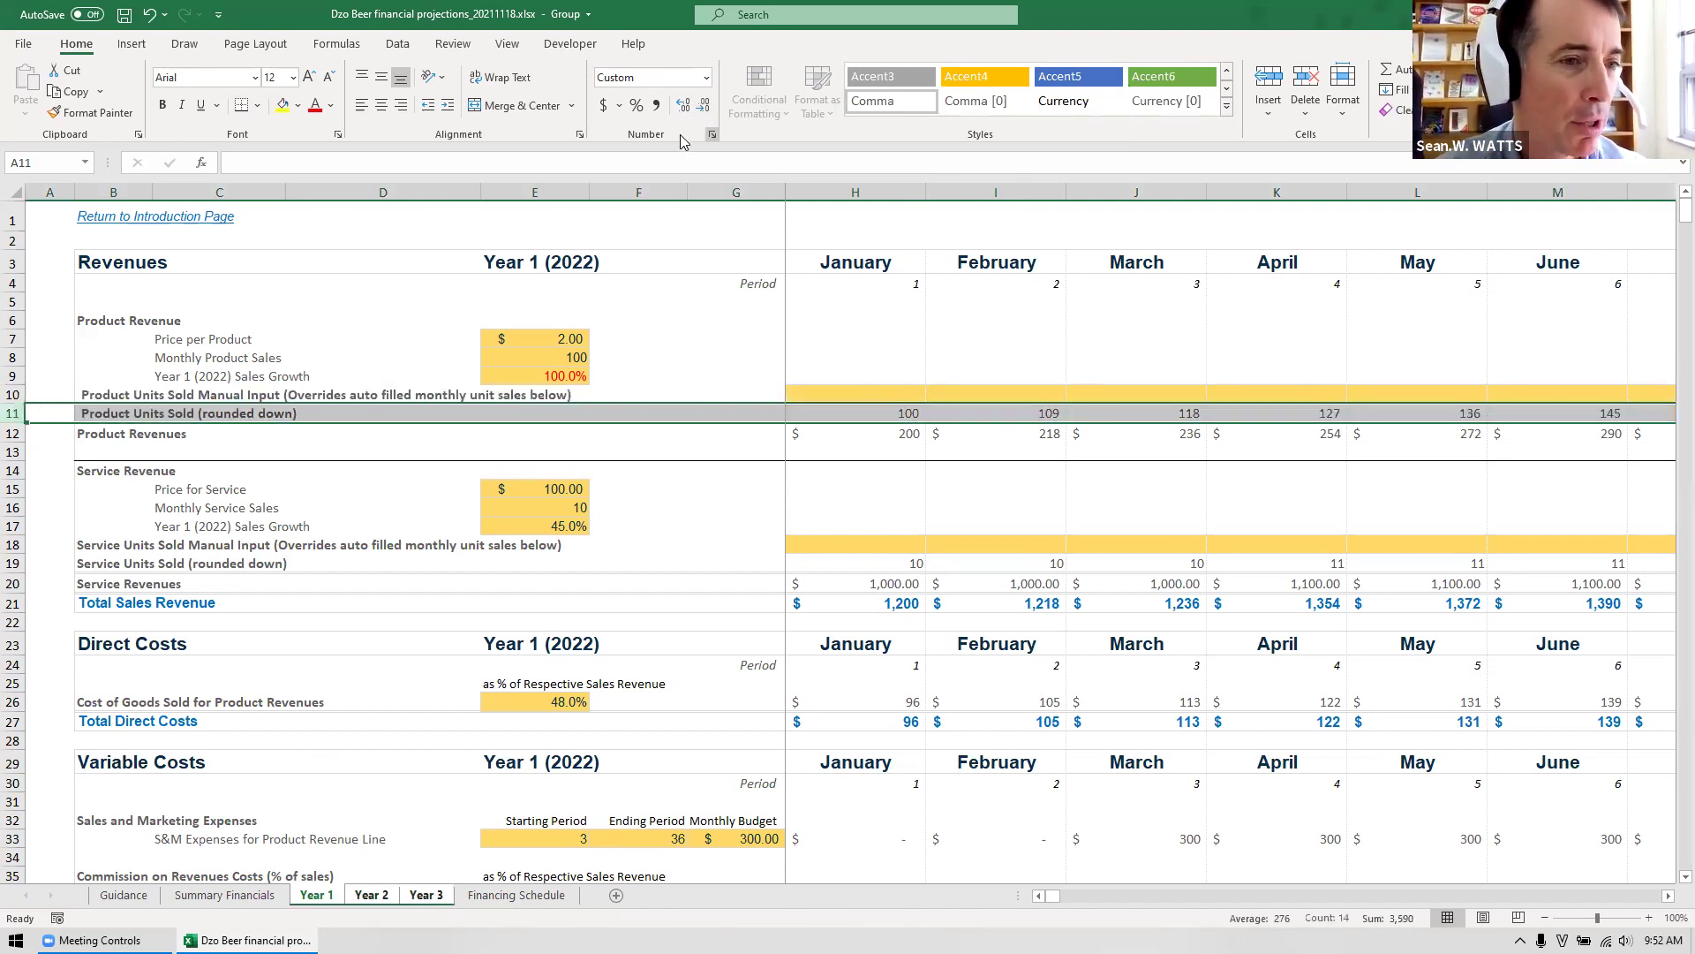
left_click(656, 105)
left_click(703, 108)
left_click(702, 108)
left_click(677, 501)
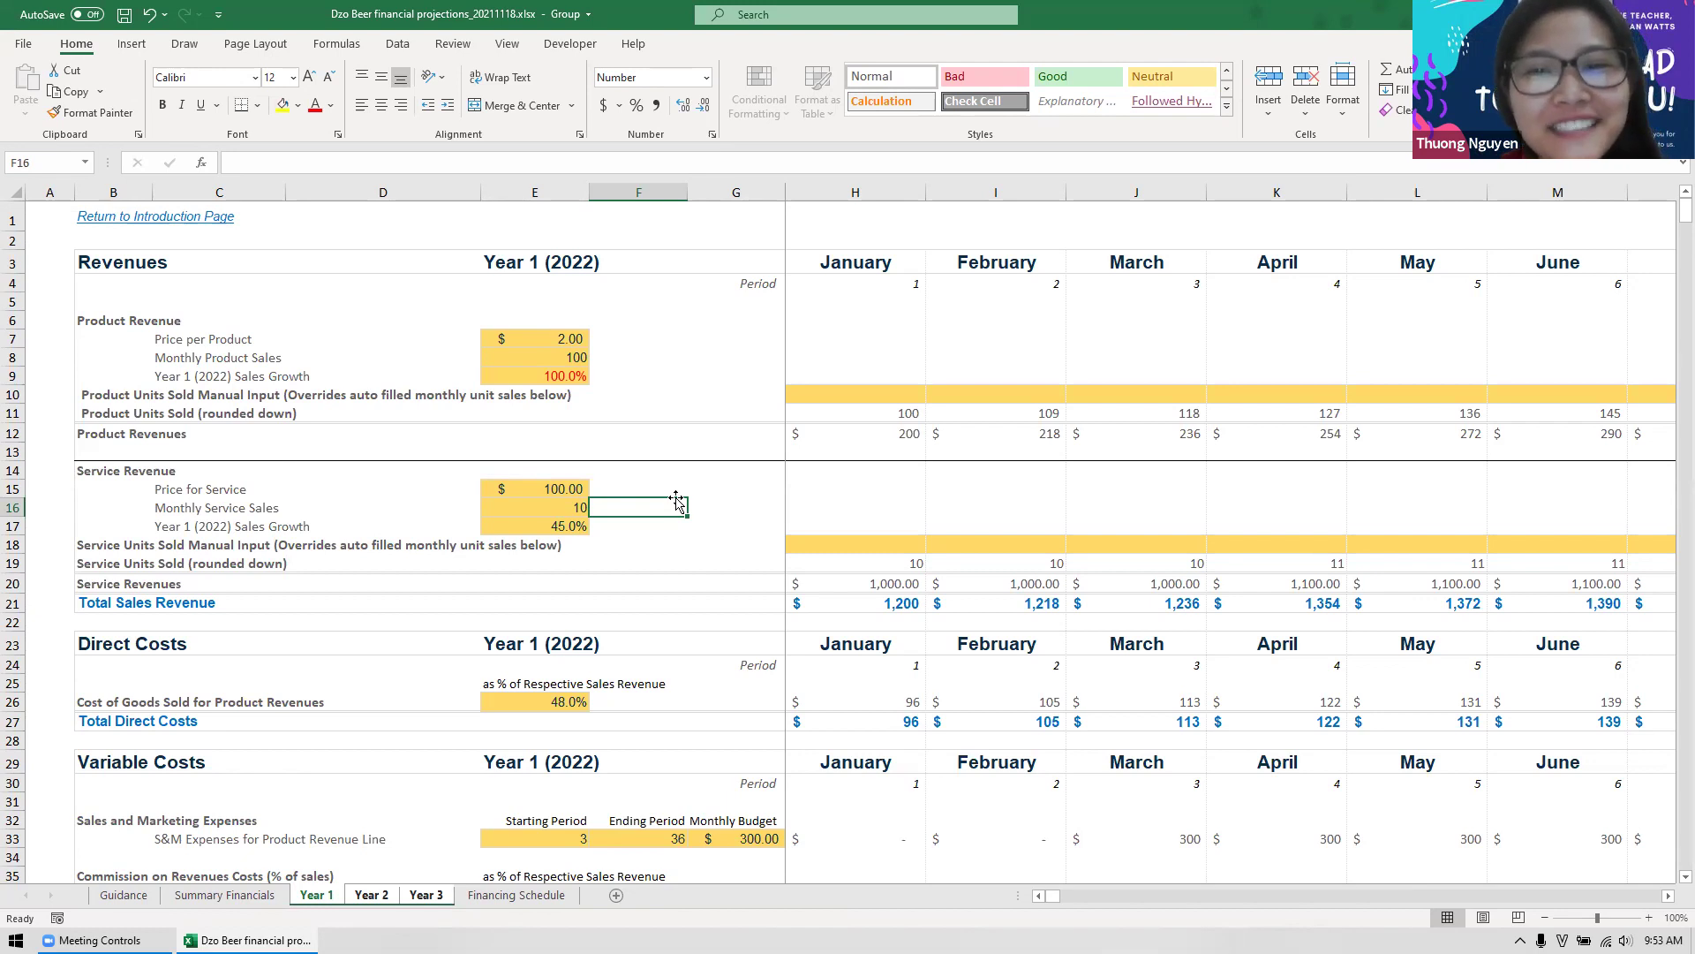
Review the Summary Financials sheet from Total Revenues down to Net Income for all three years.
left_click(205, 897)
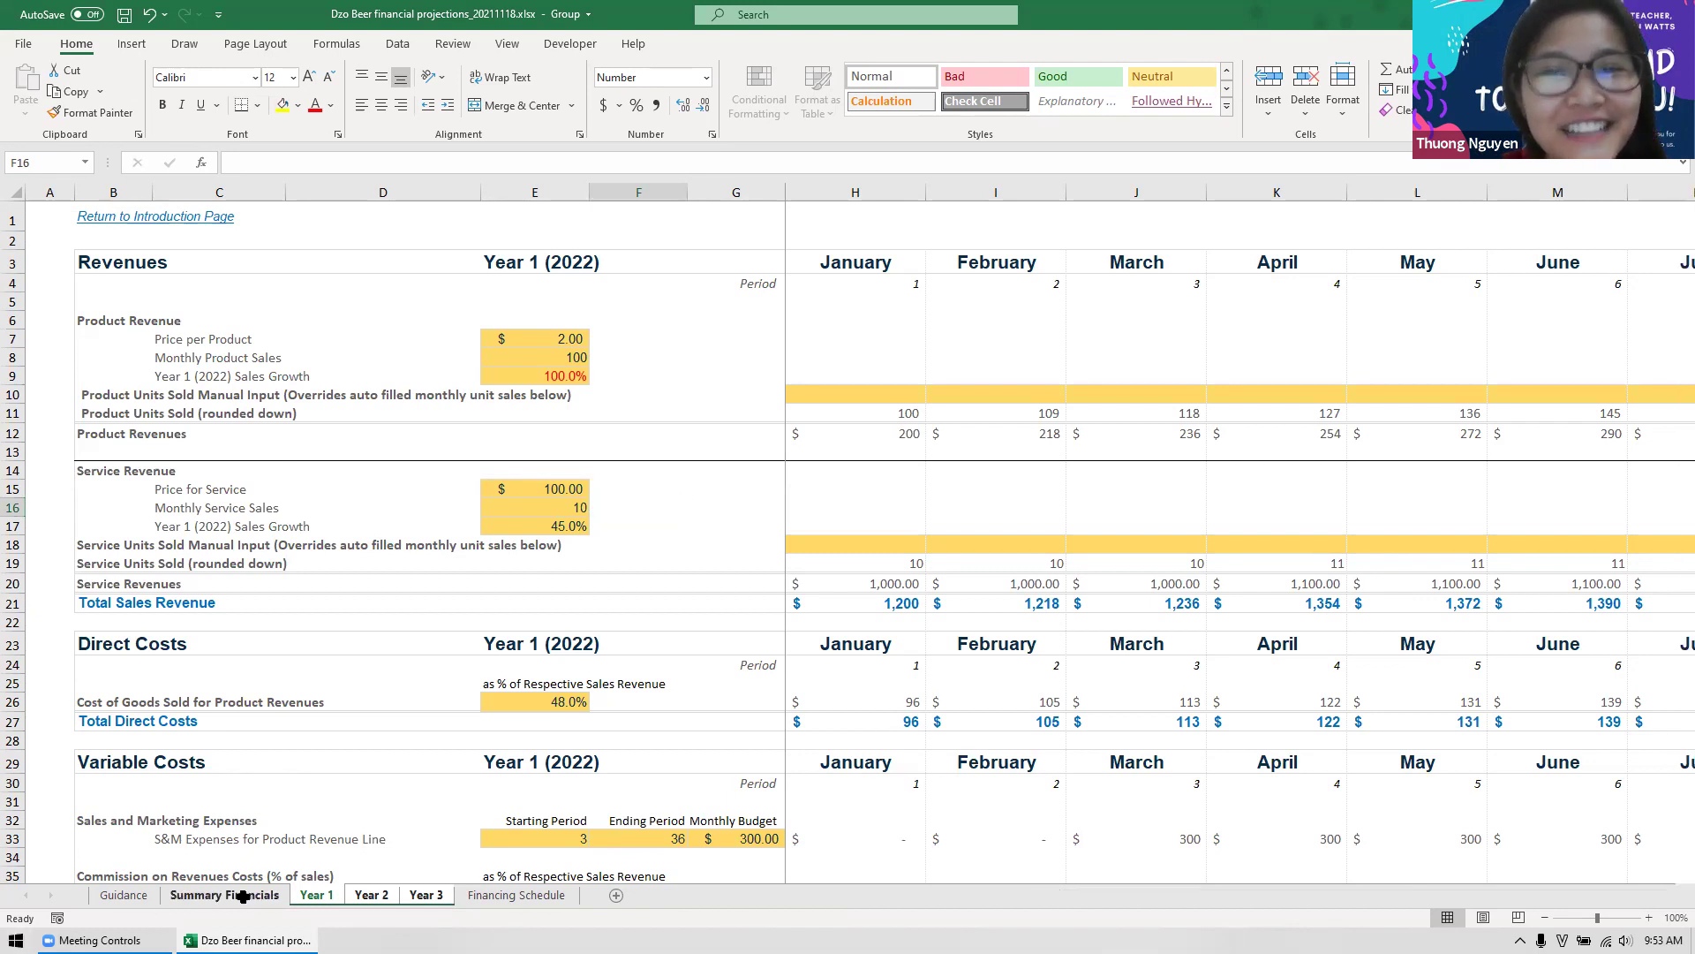
scroll(394, 494, "down", 3)
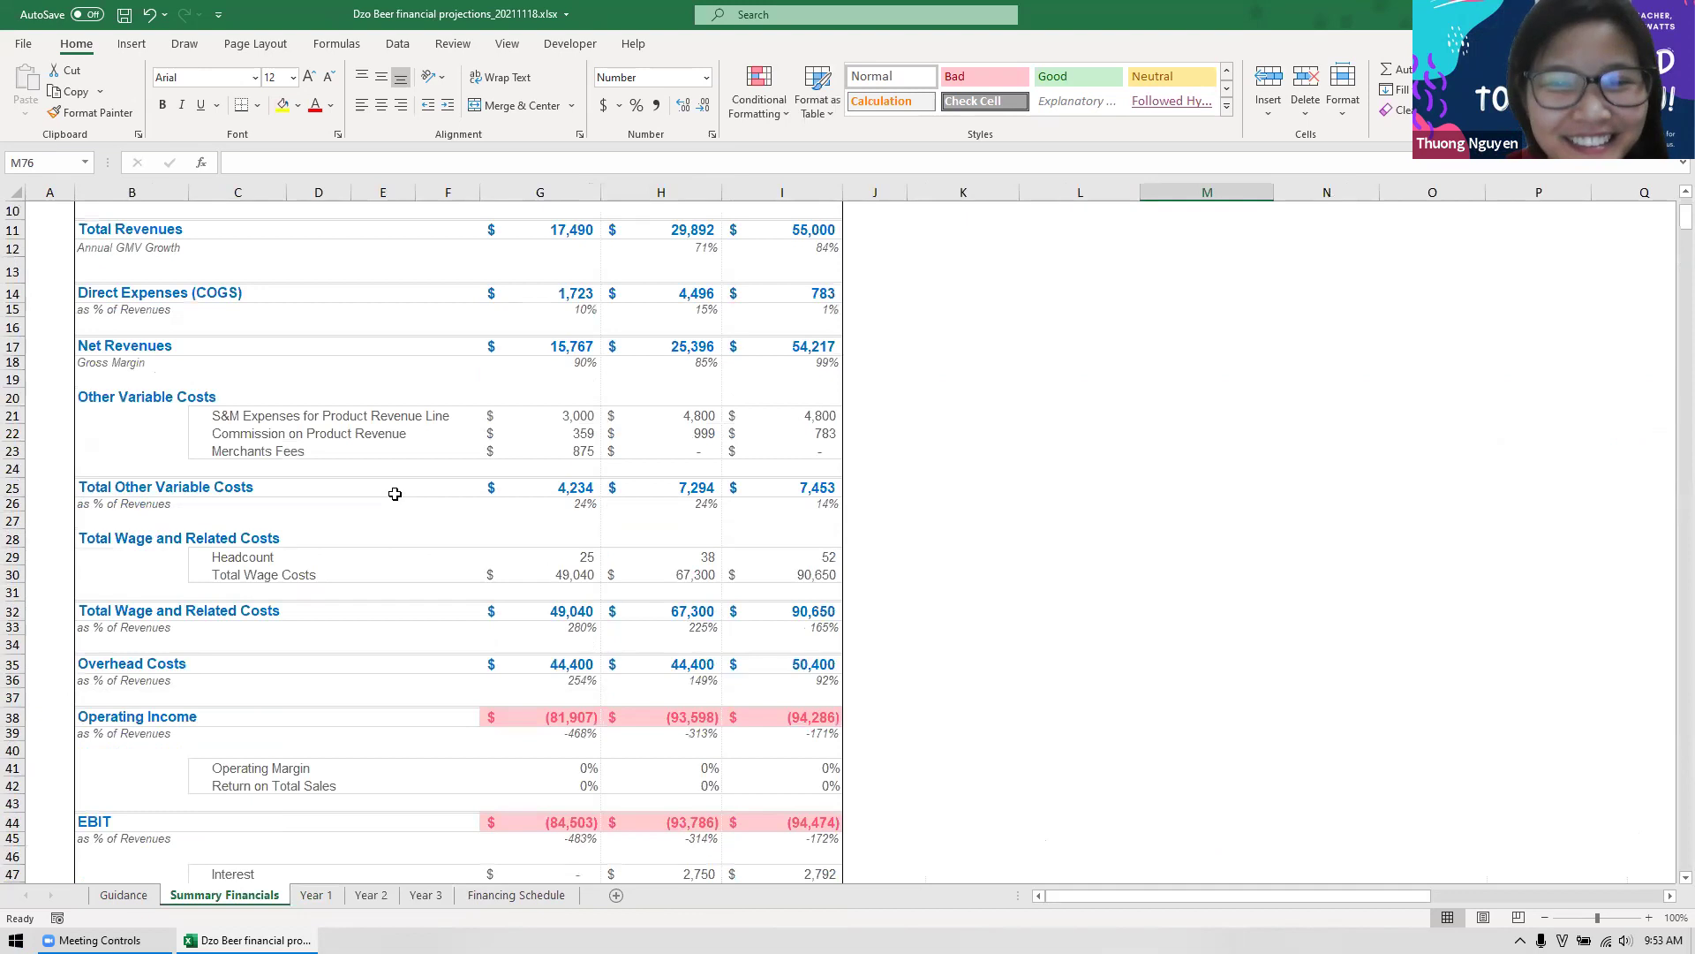
scroll(395, 494, "down", 4)
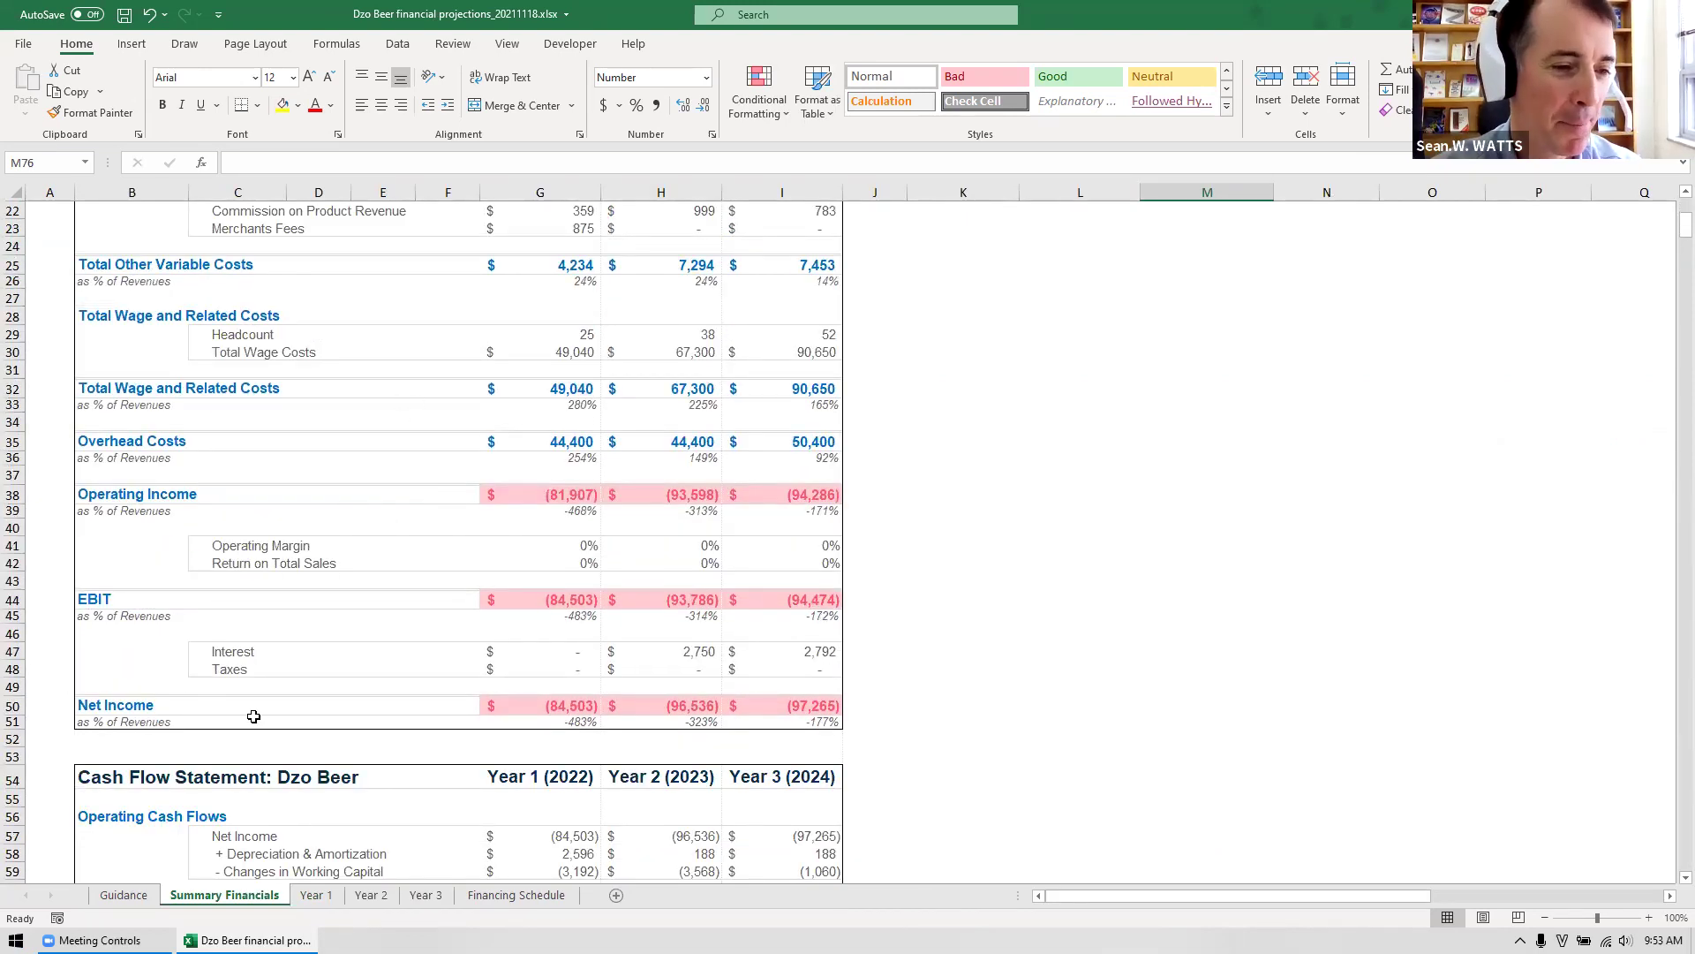
Try 120 as February's manual product units sold on the Year 1 sheet, and undo the entry.
left_click(307, 896)
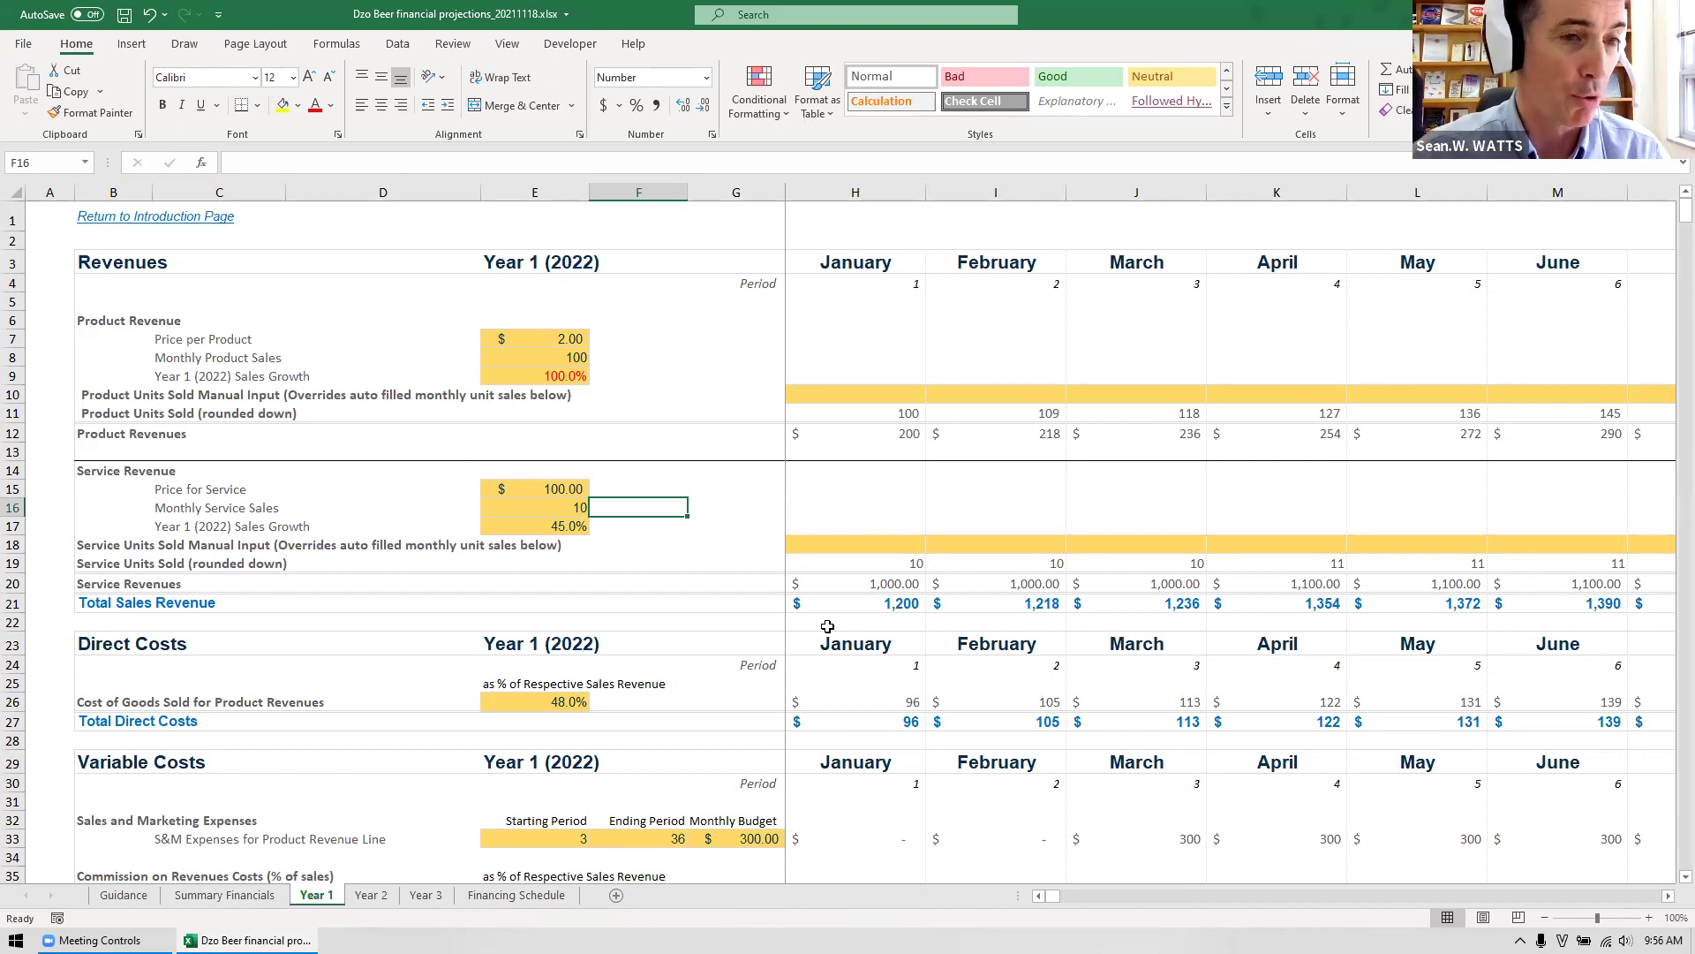
left_click(1033, 390)
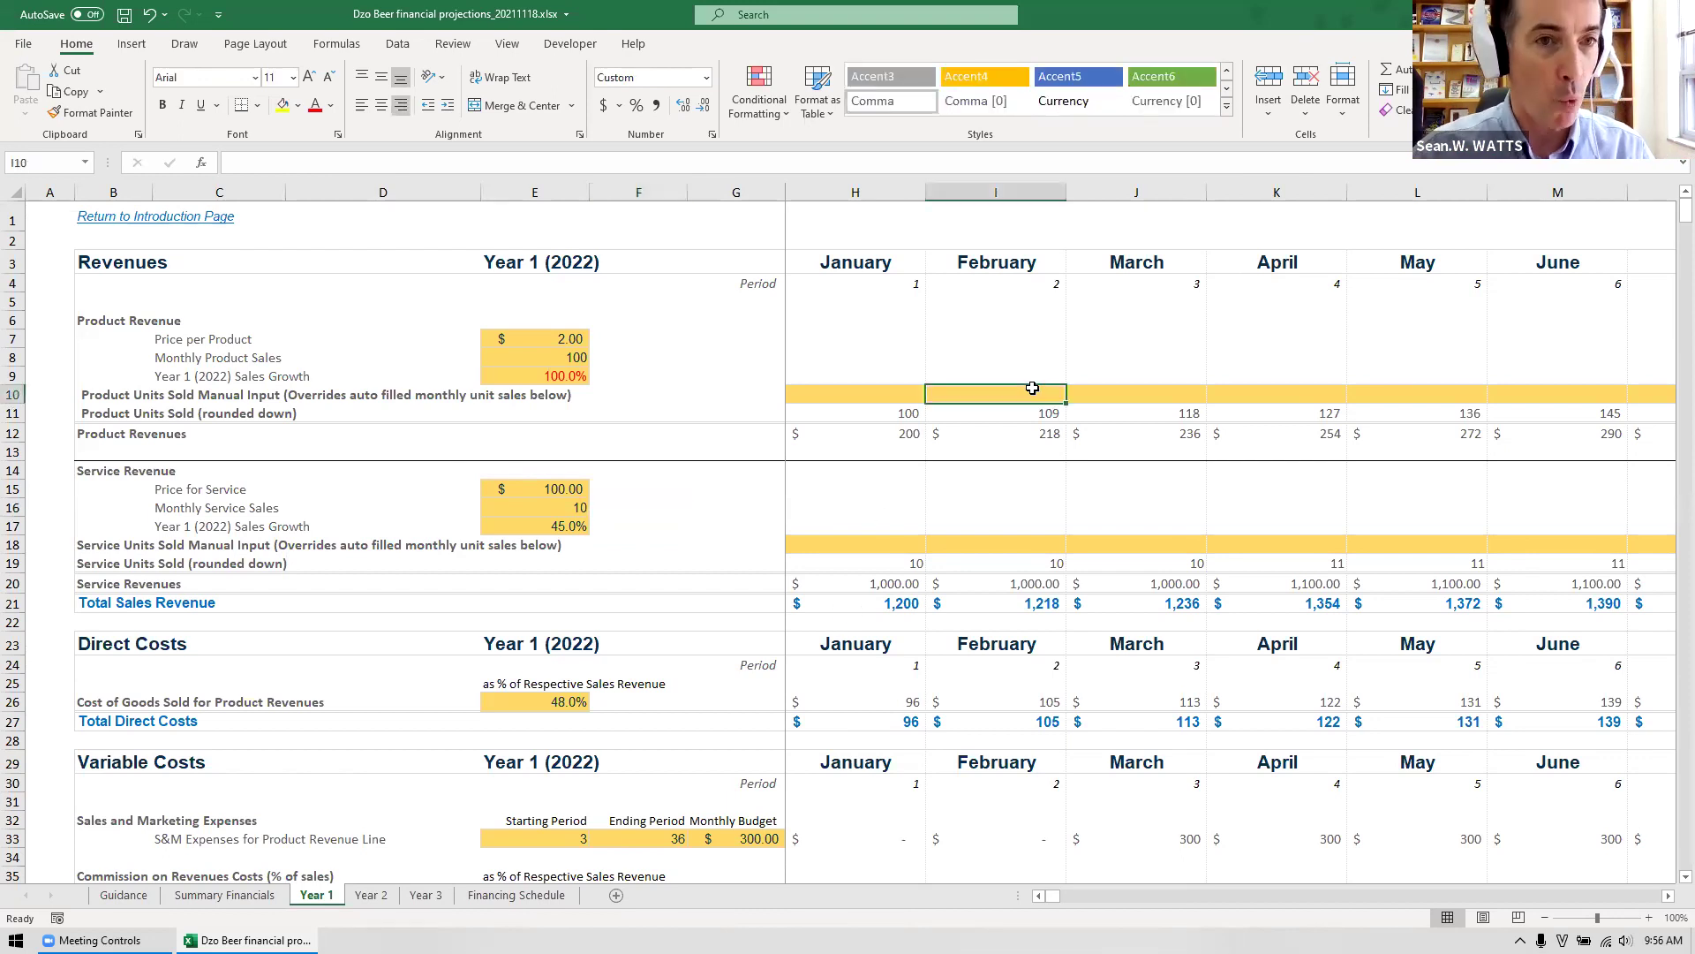
type("120")
key("Tab")
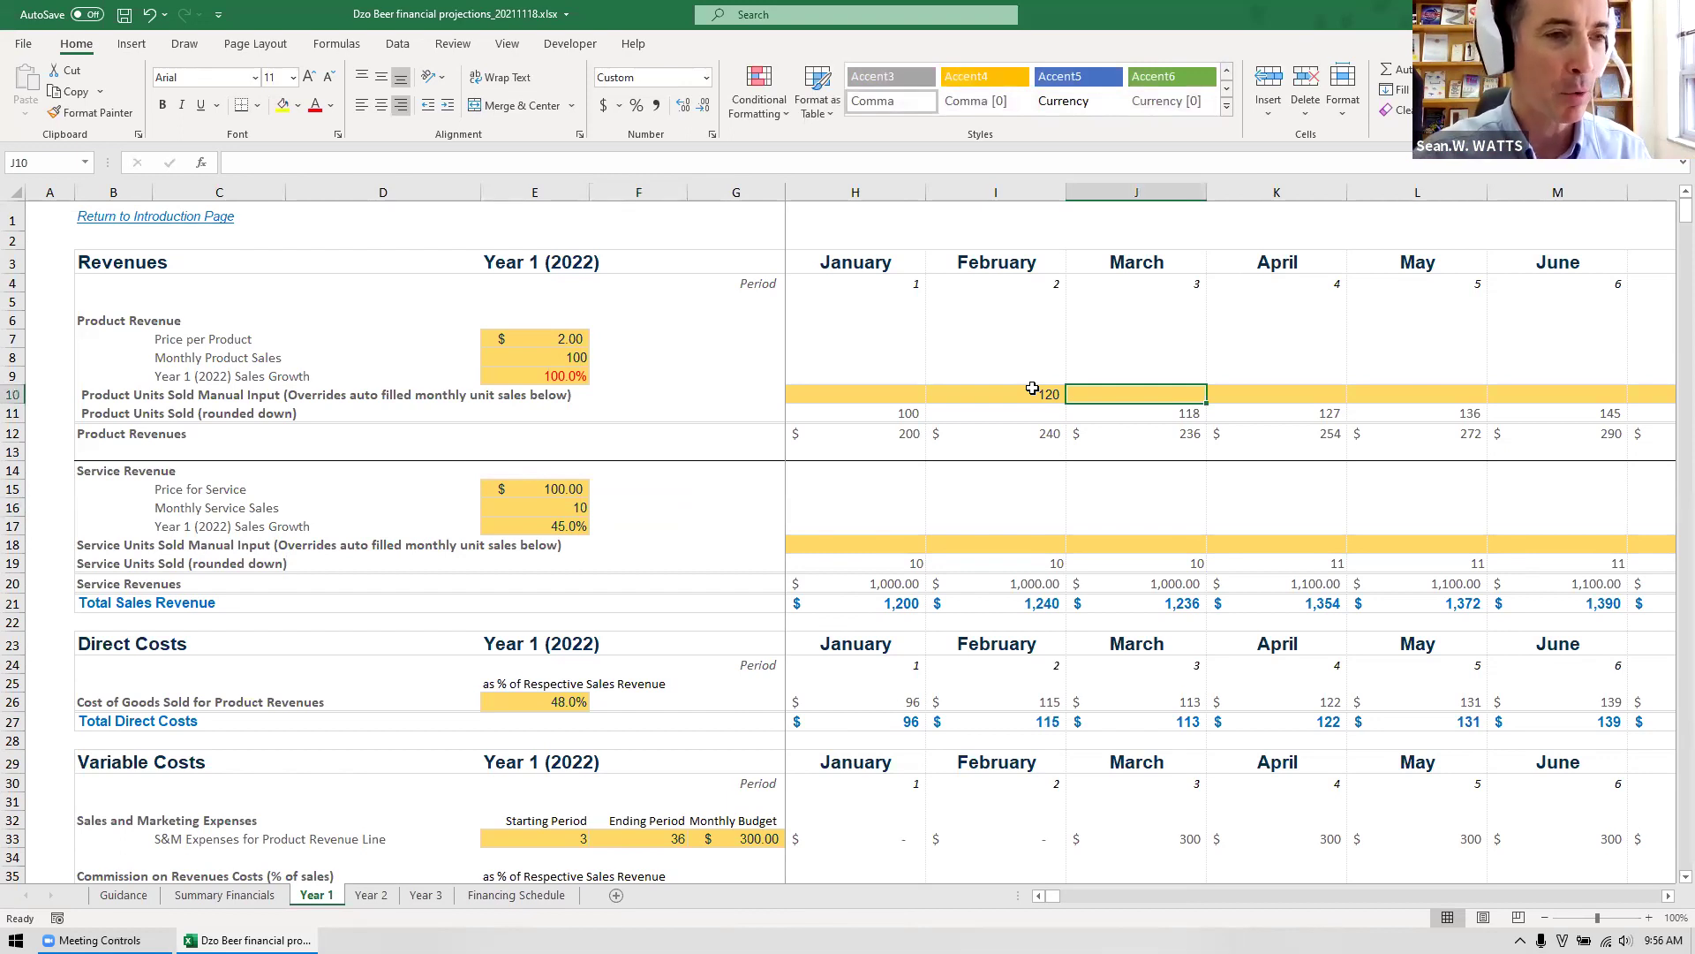
key("ctrl+z")
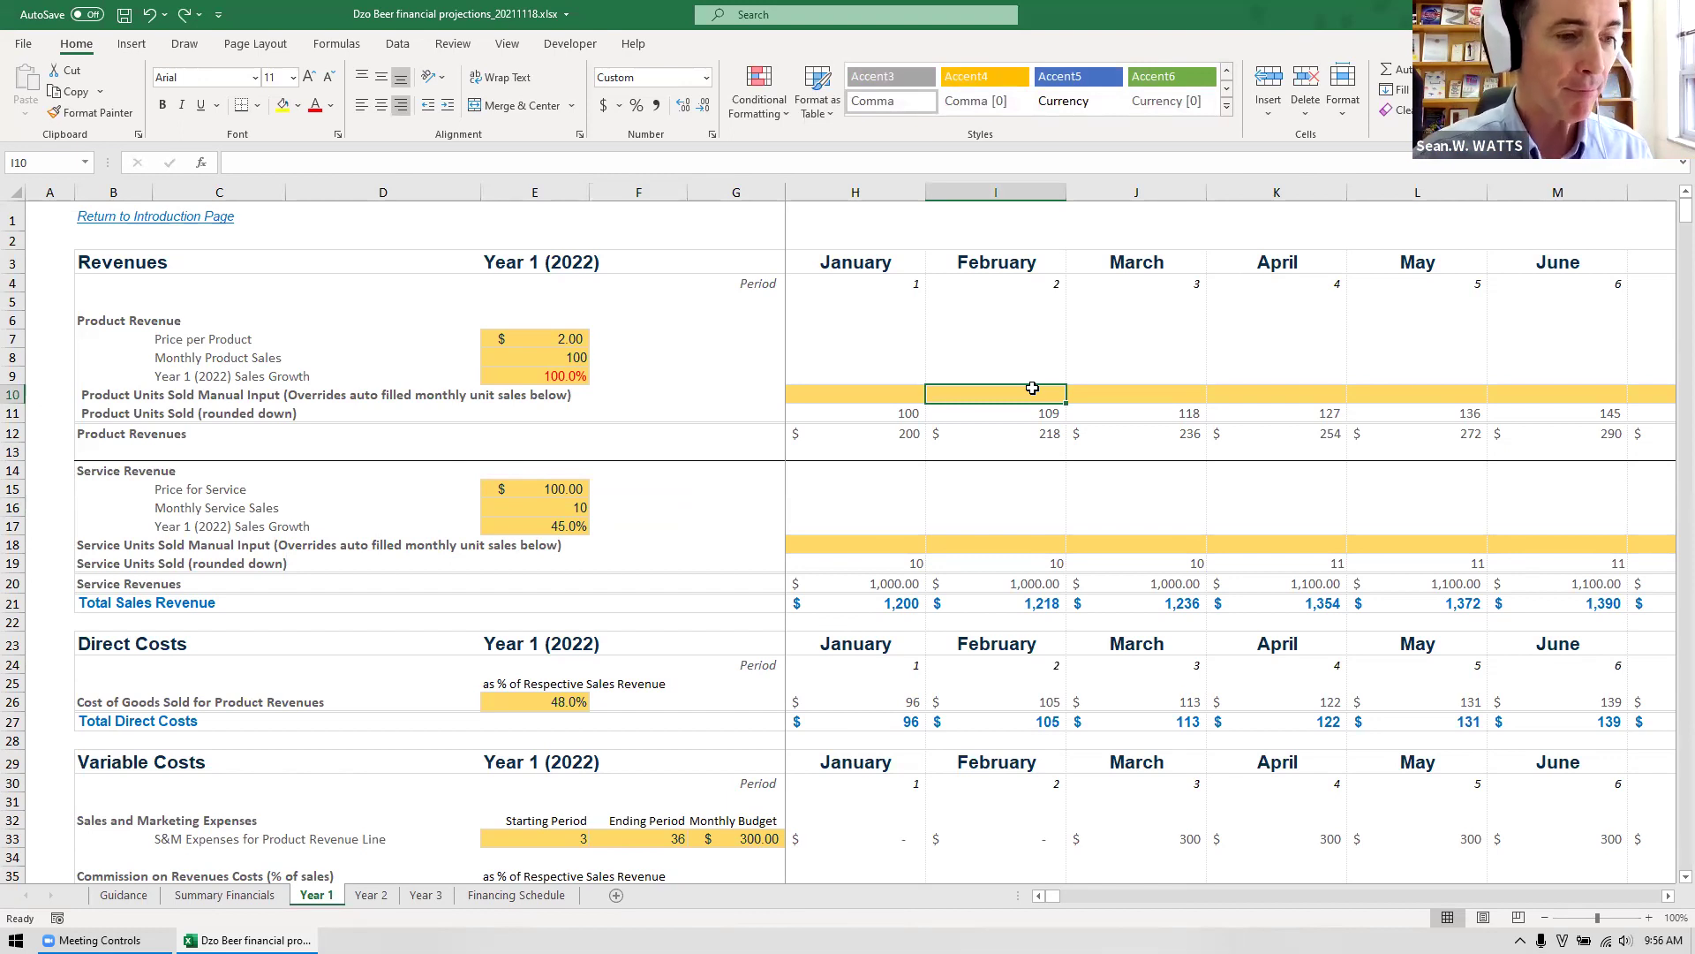
left_click(557, 378)
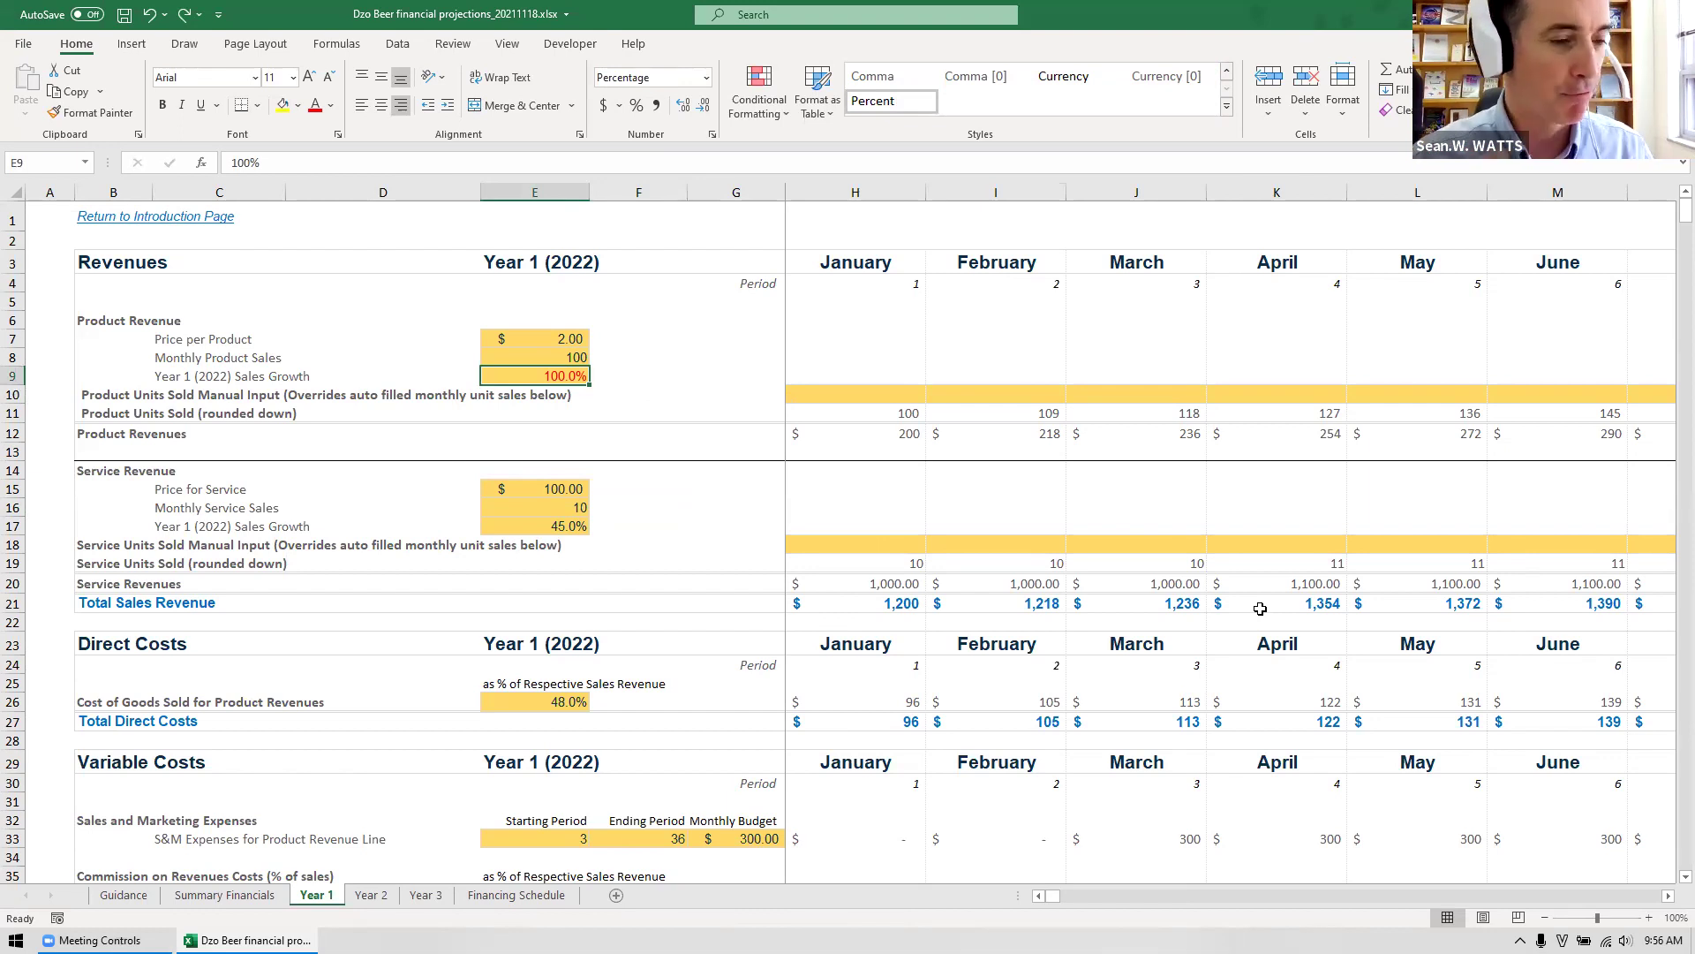
Try 300% as the Year 1 product sales growth, settle on 250%, and check the Summary Financials sheet.
type("300")
key("Return")
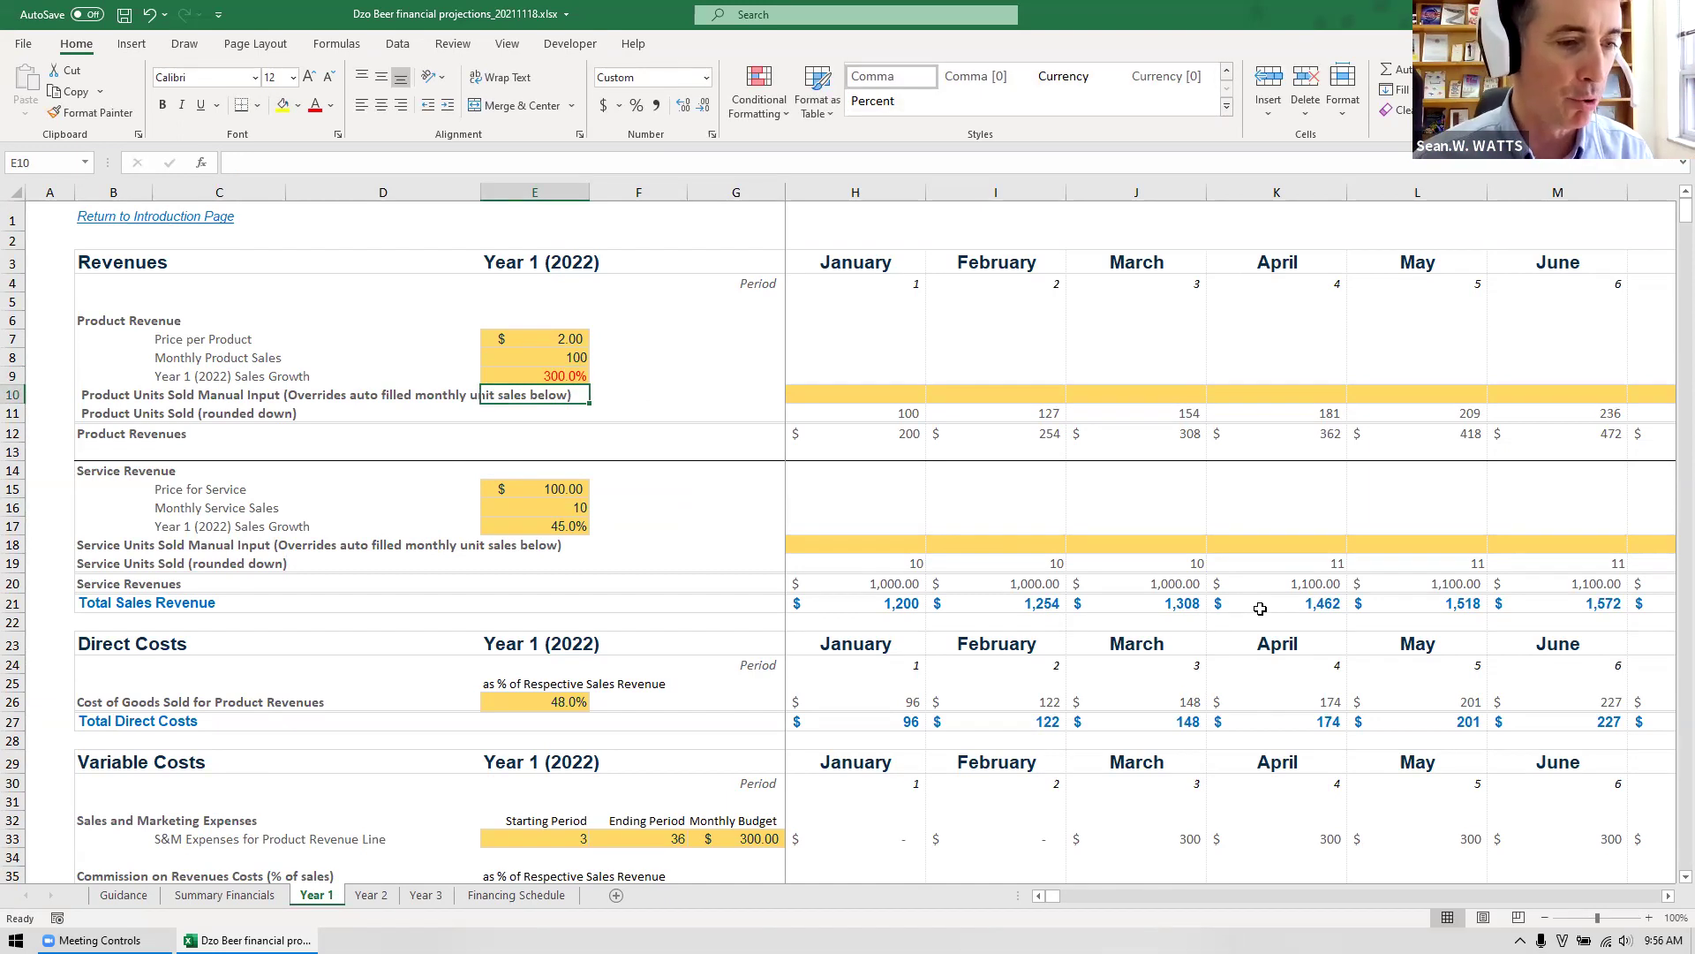
key("Up")
type("250")
key("Return")
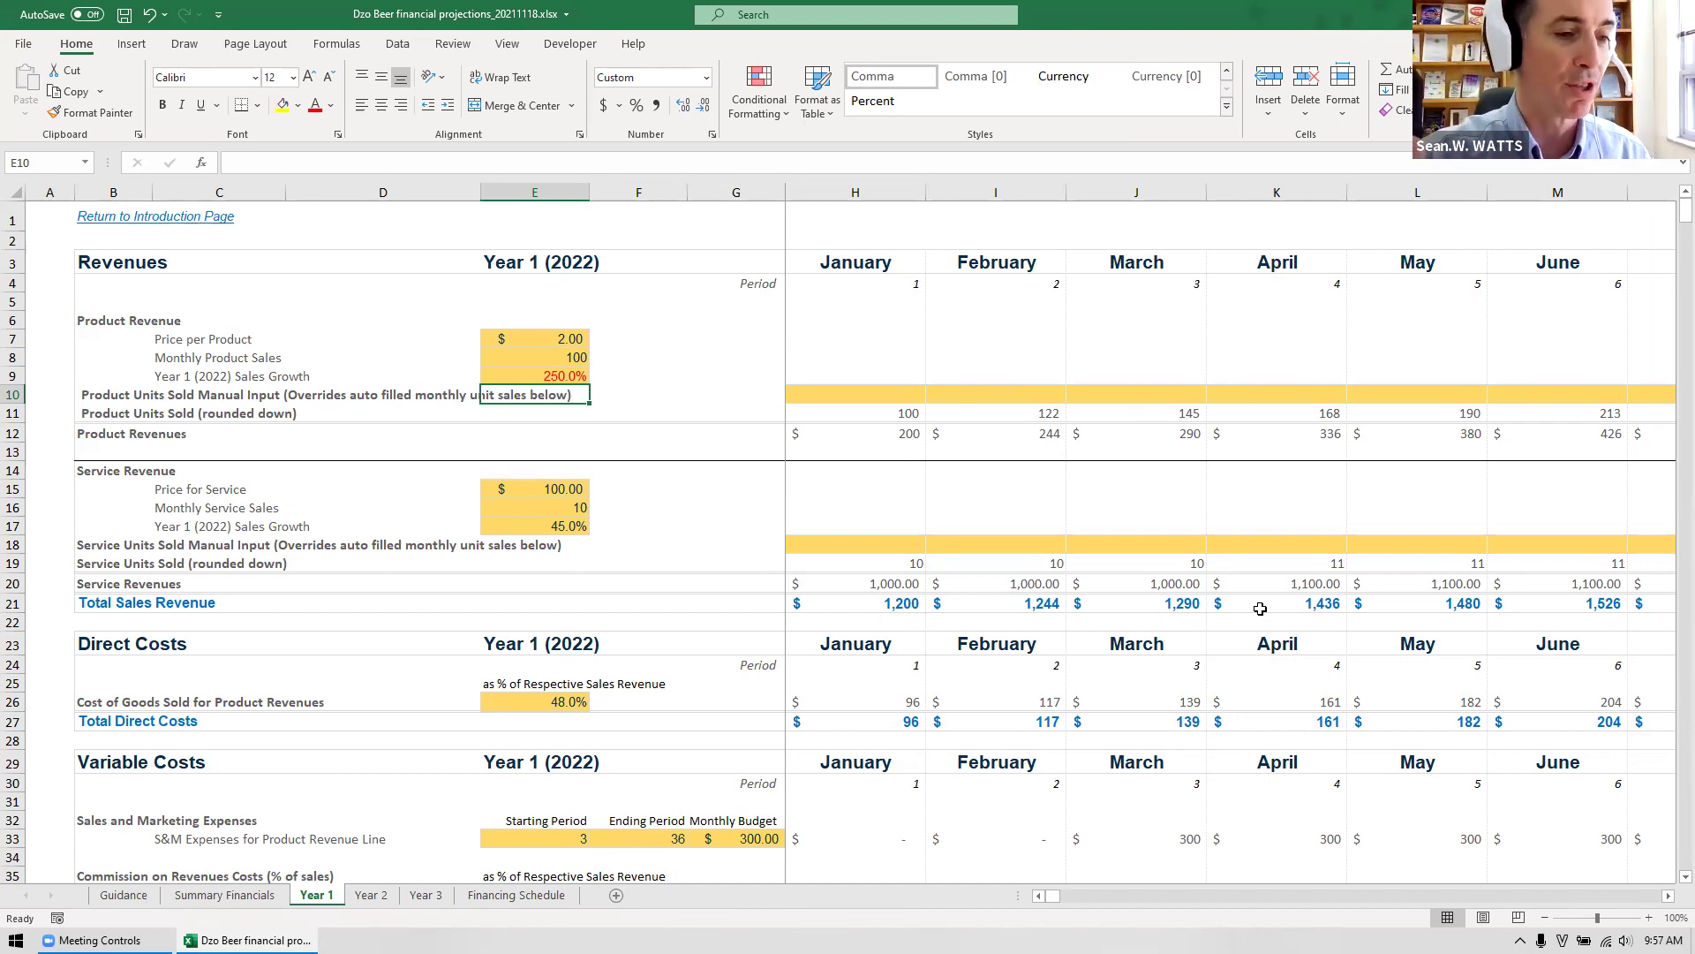
left_click(216, 895)
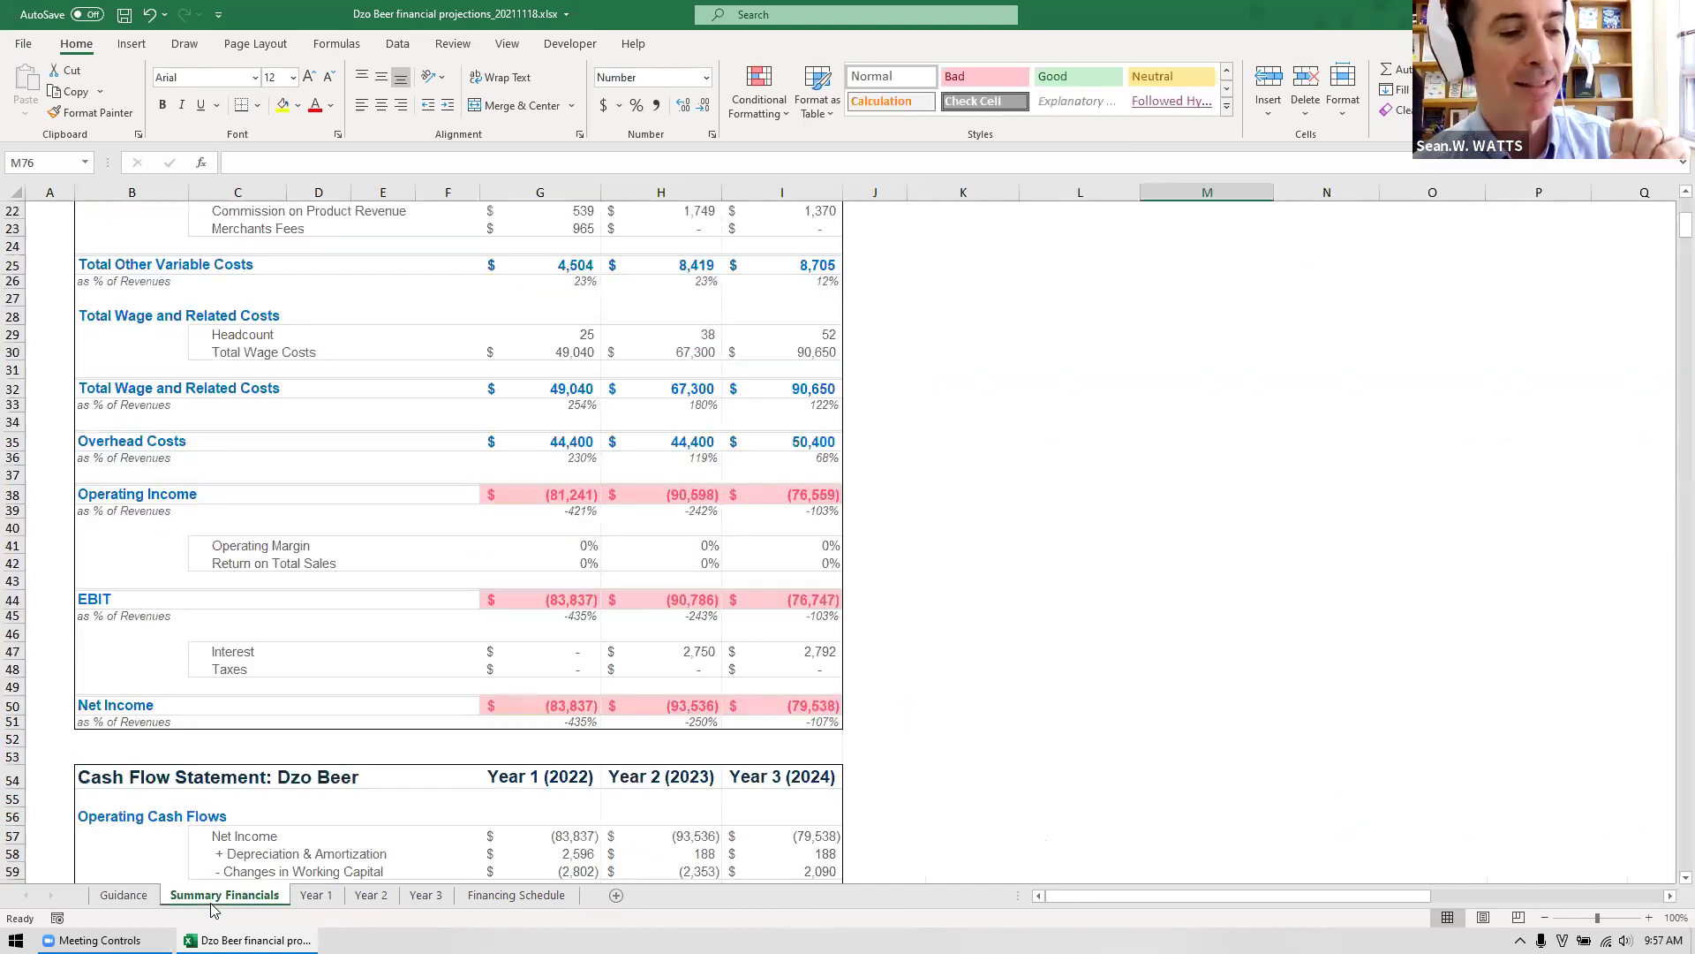
left_click(314, 896)
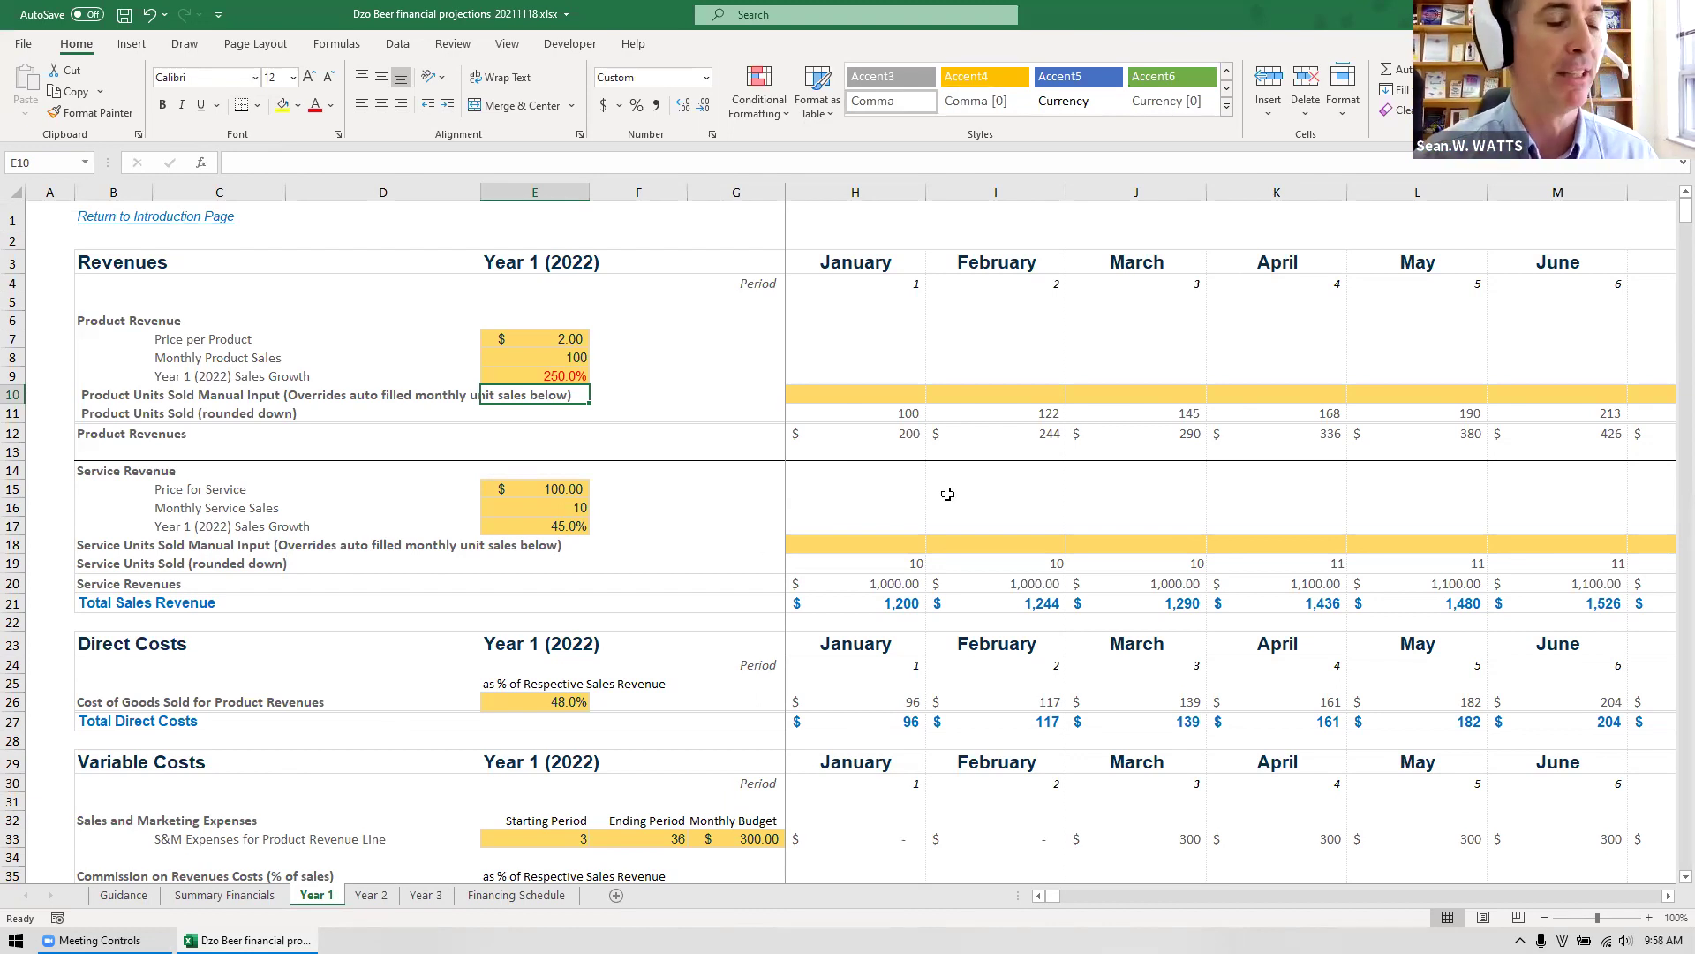
Calculate March's product unit growth over February in J9 with =J11/I11-1, formatted as a whole percentage.
left_click(1107, 362)
left_click(1107, 374)
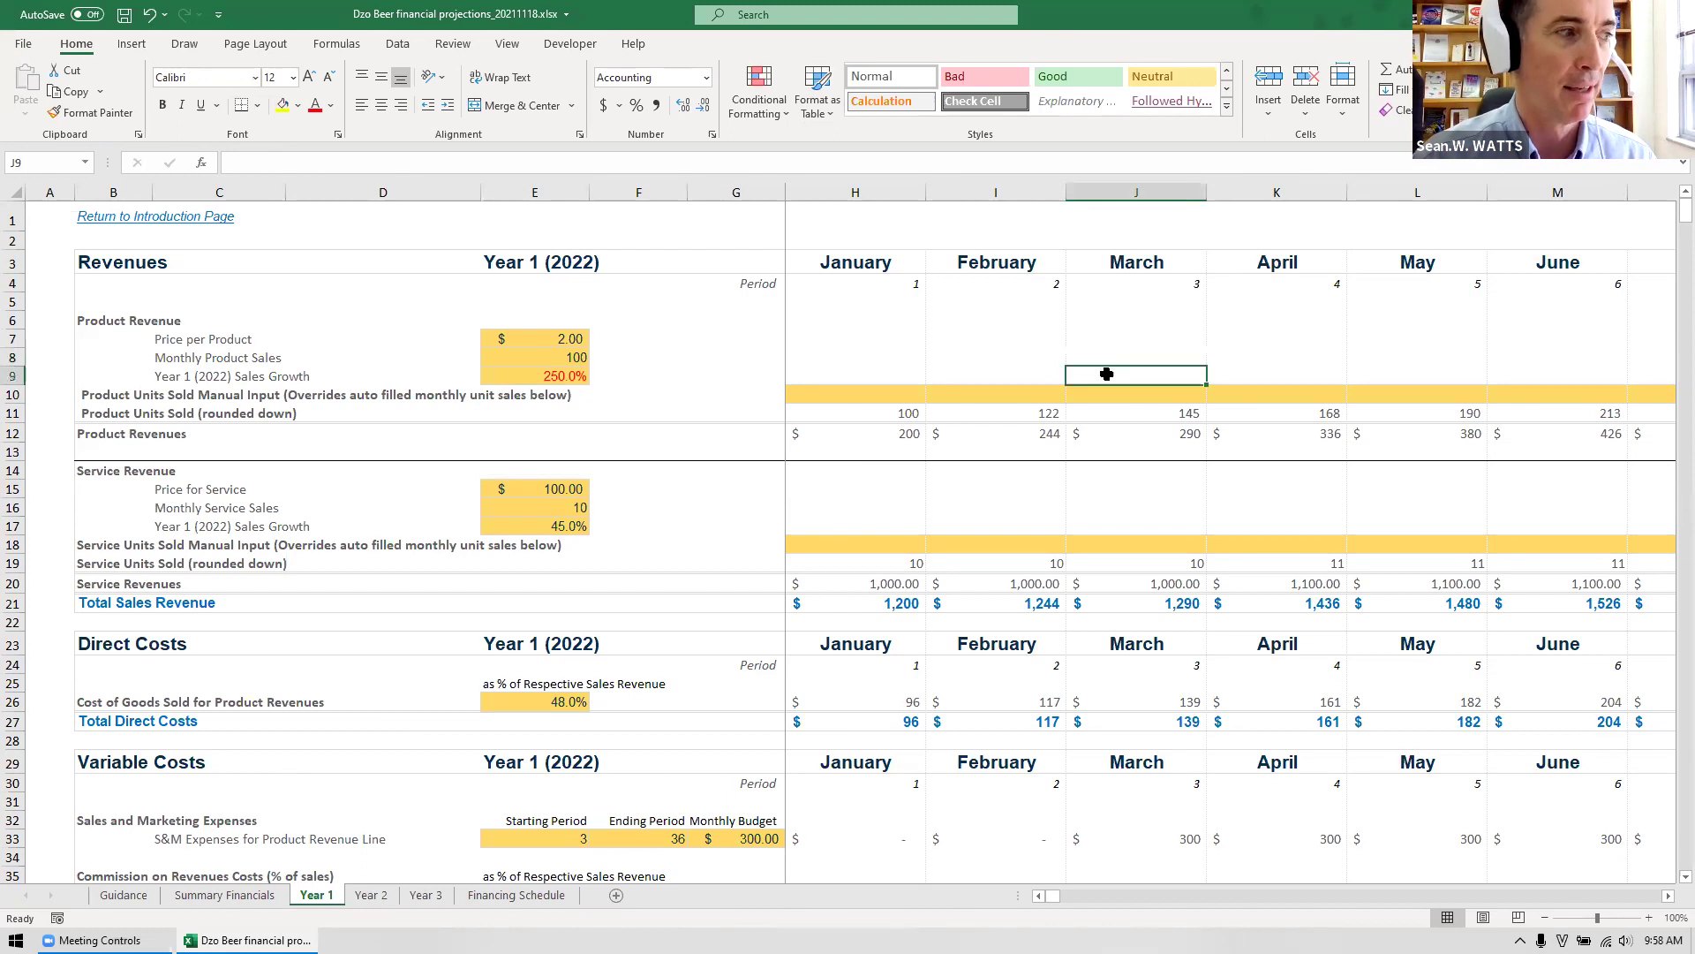
type("=")
key("Down")
key("Down")
type("/")
key("Left")
key("Down")
key("Down")
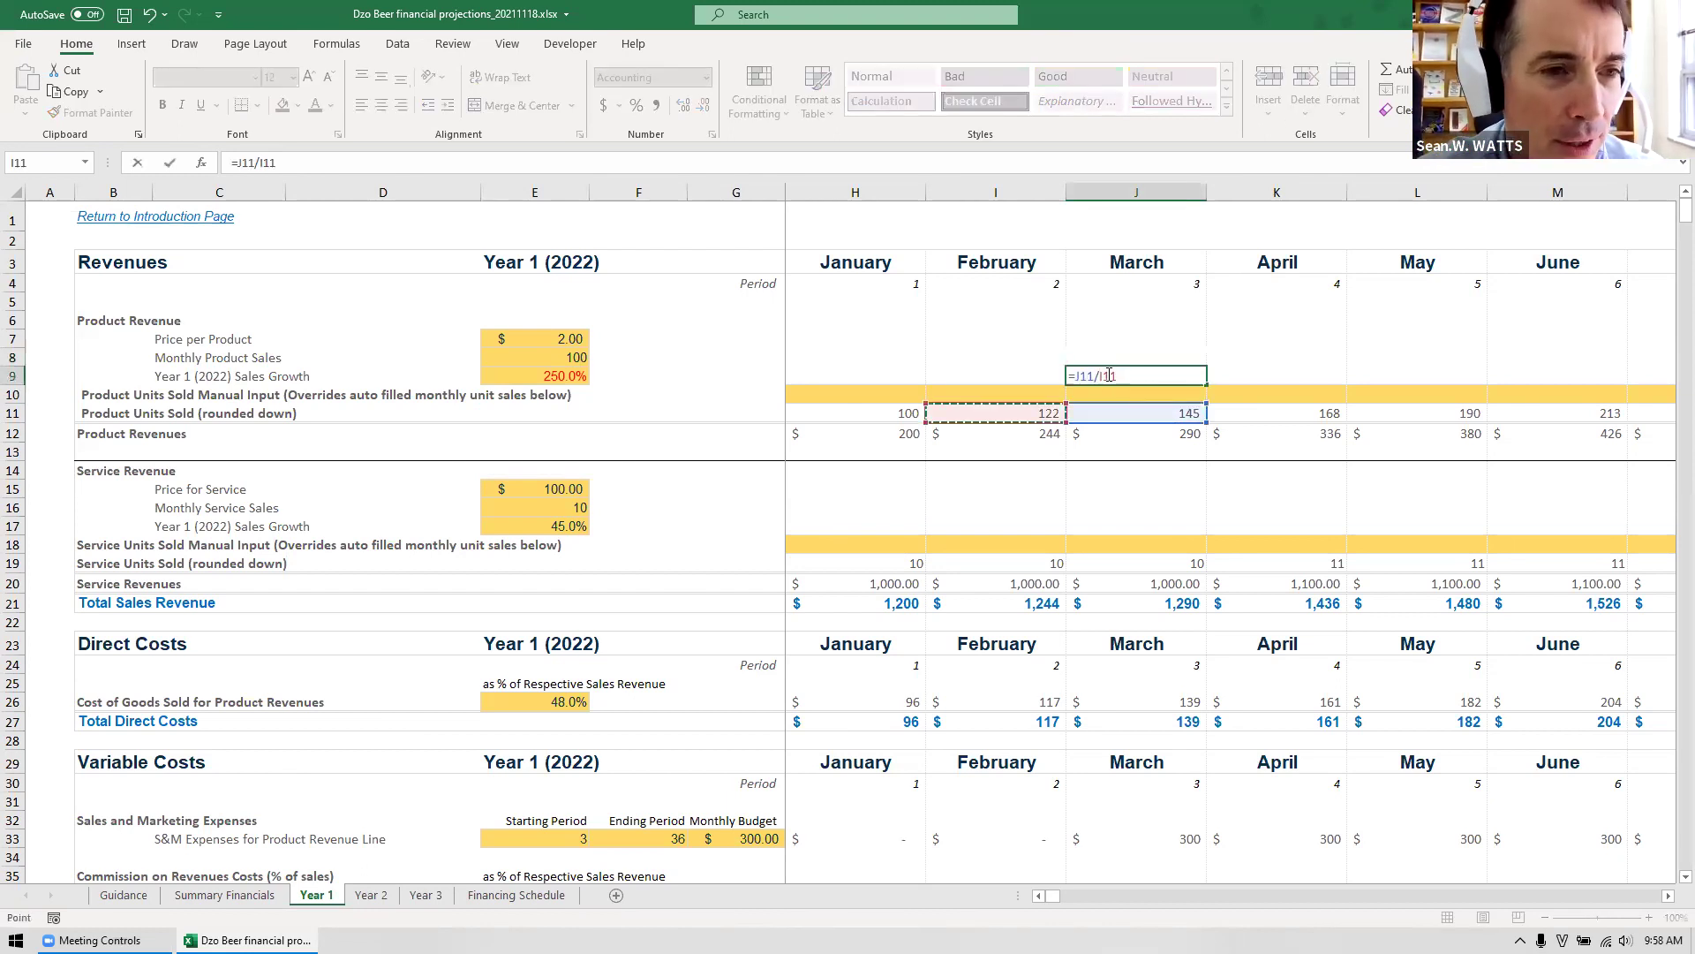
type("-1")
key("ctrl+Return")
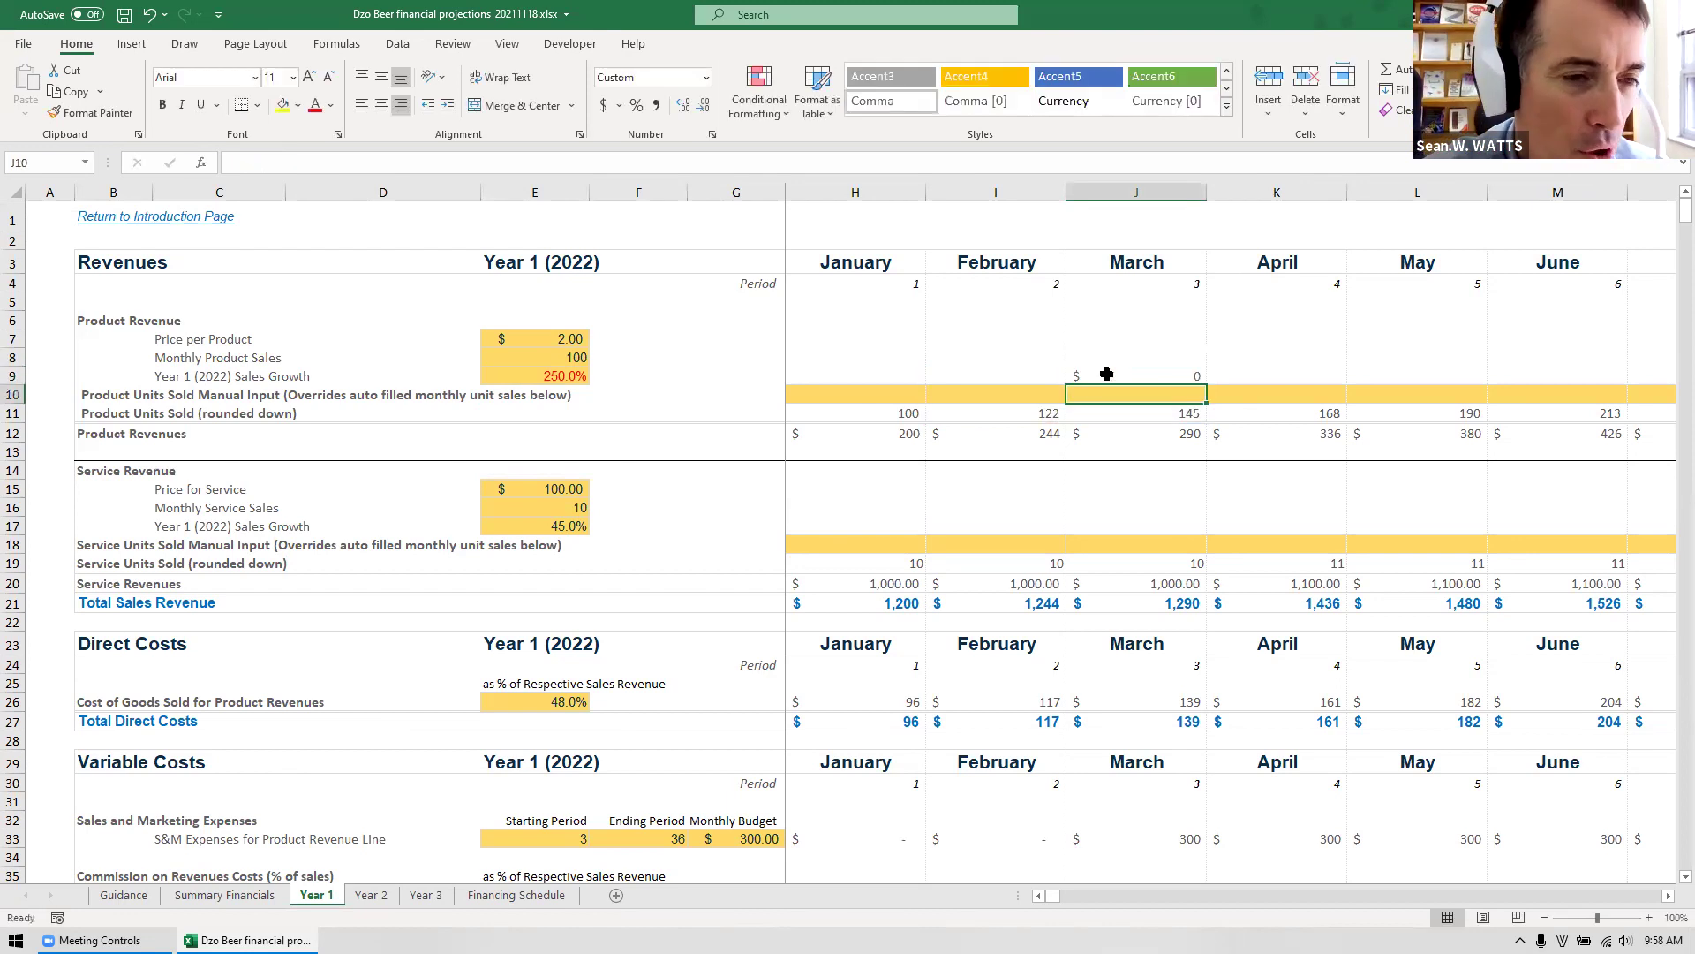
left_click(635, 105)
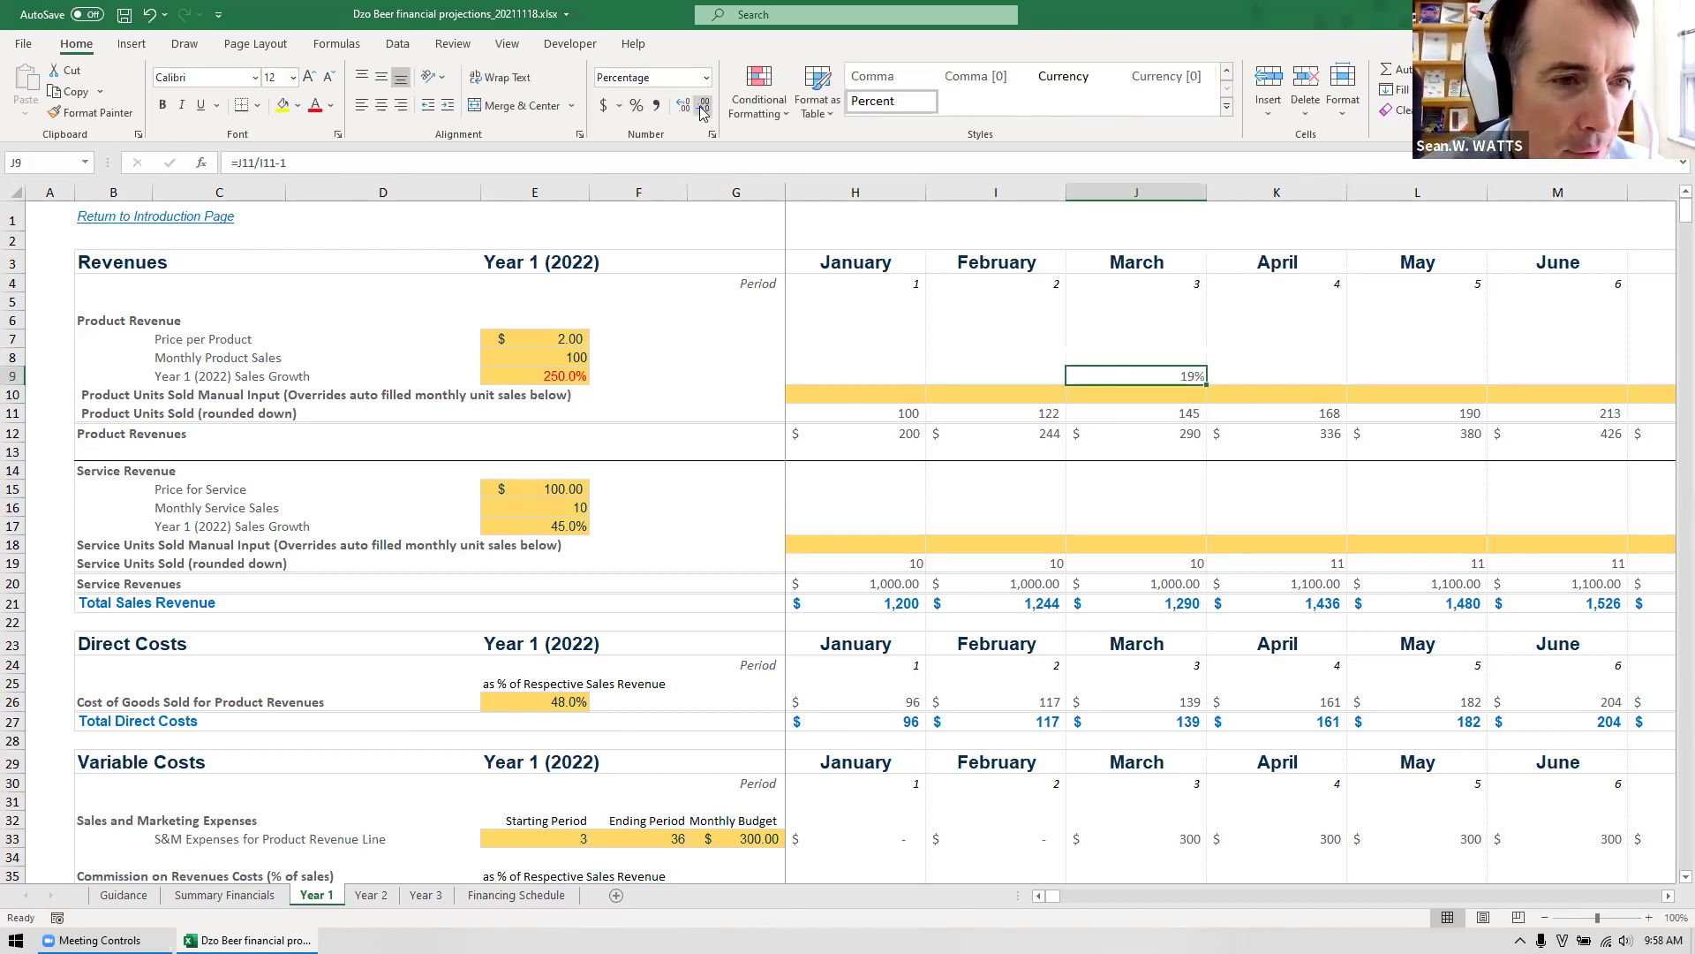
Fill March's unit growth formula across row 9 through December on the Year 1 sheet.
key("Down")
key("Down")
key("ctrl+Right")
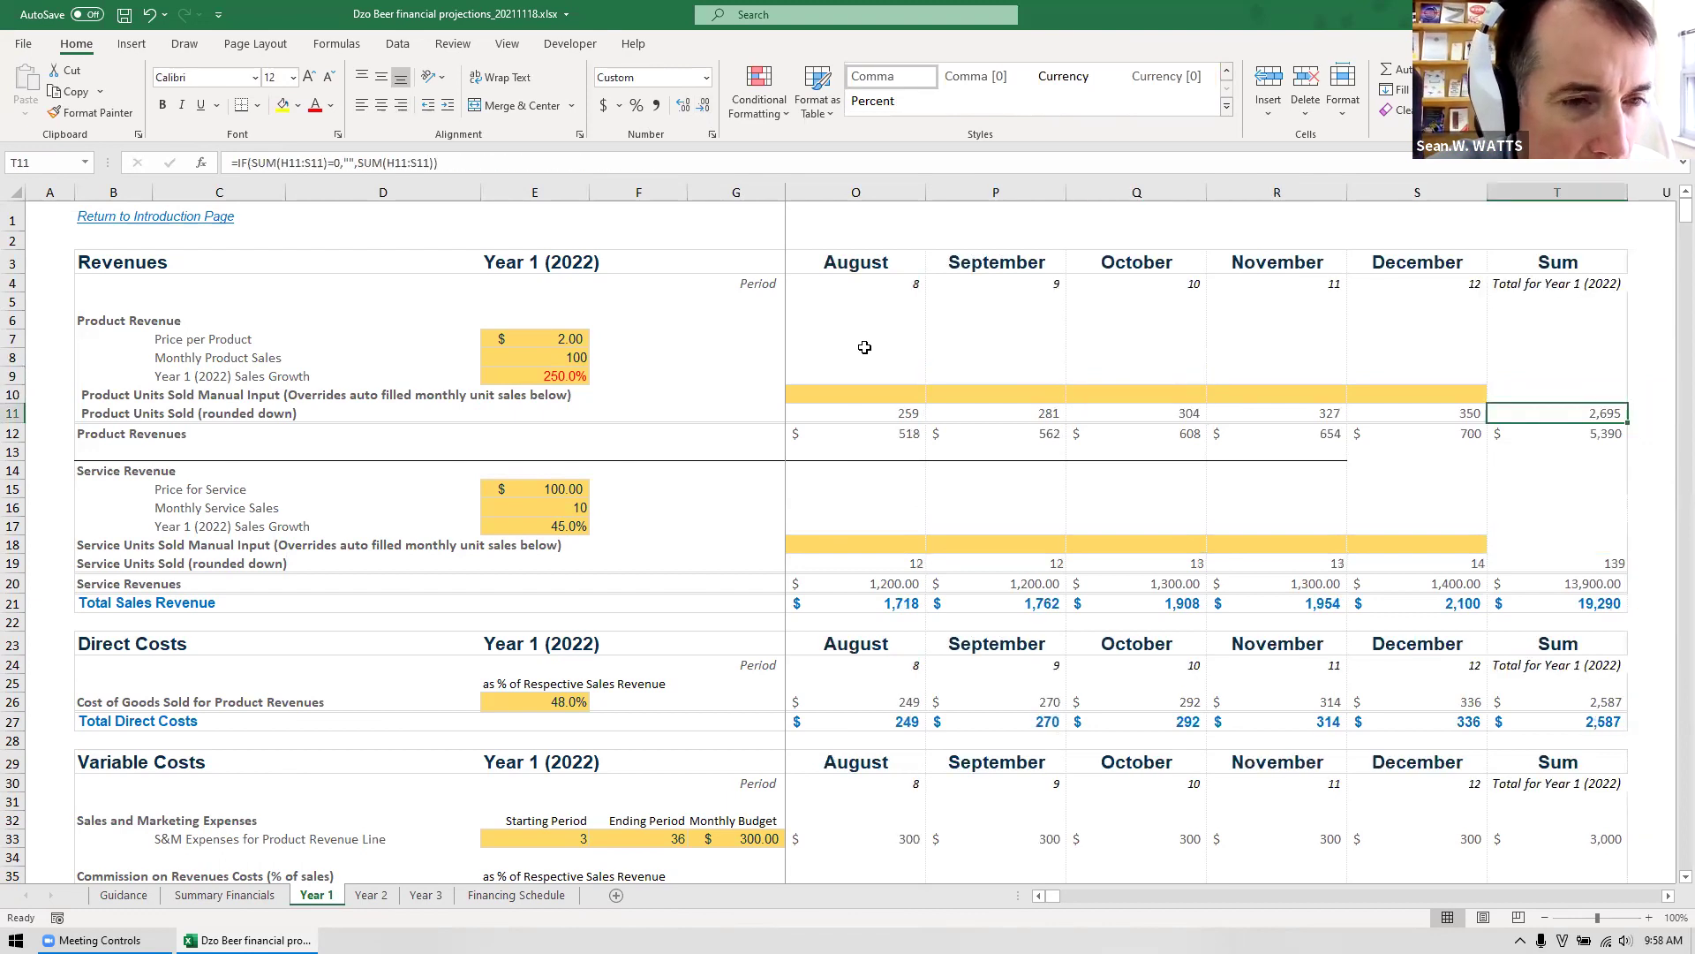
key("Up")
key("Up")
key("ctrl+shift+Left")
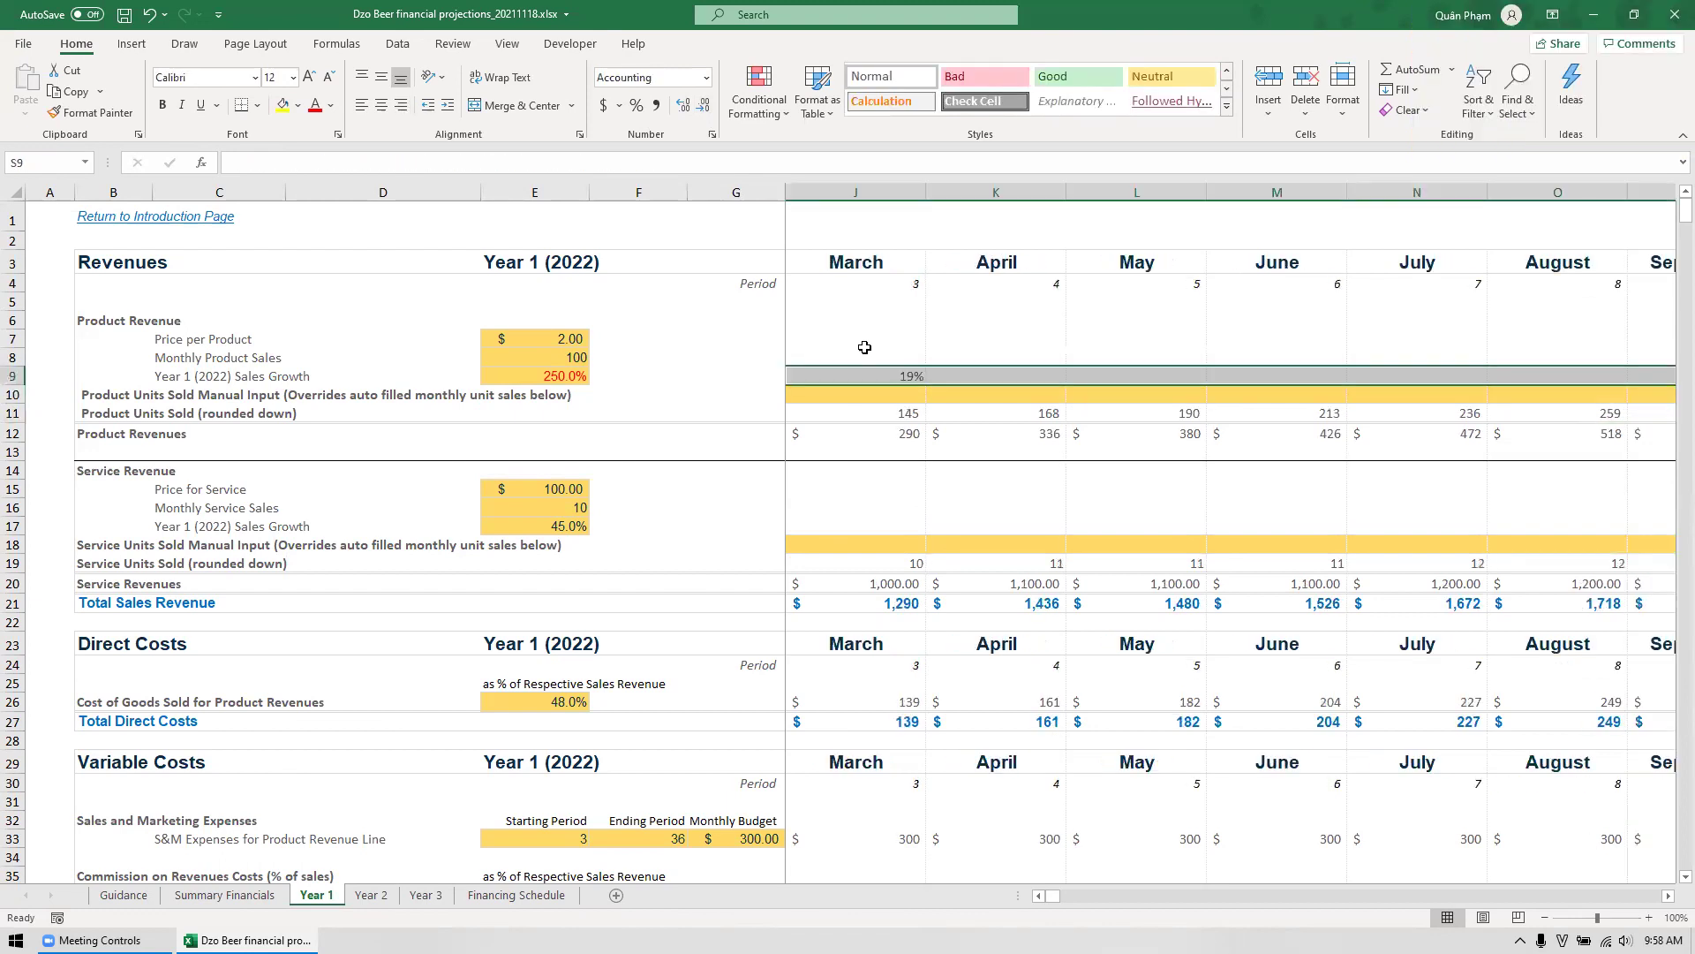
key("ctrl+shift+5")
key("Right")
key("Down")
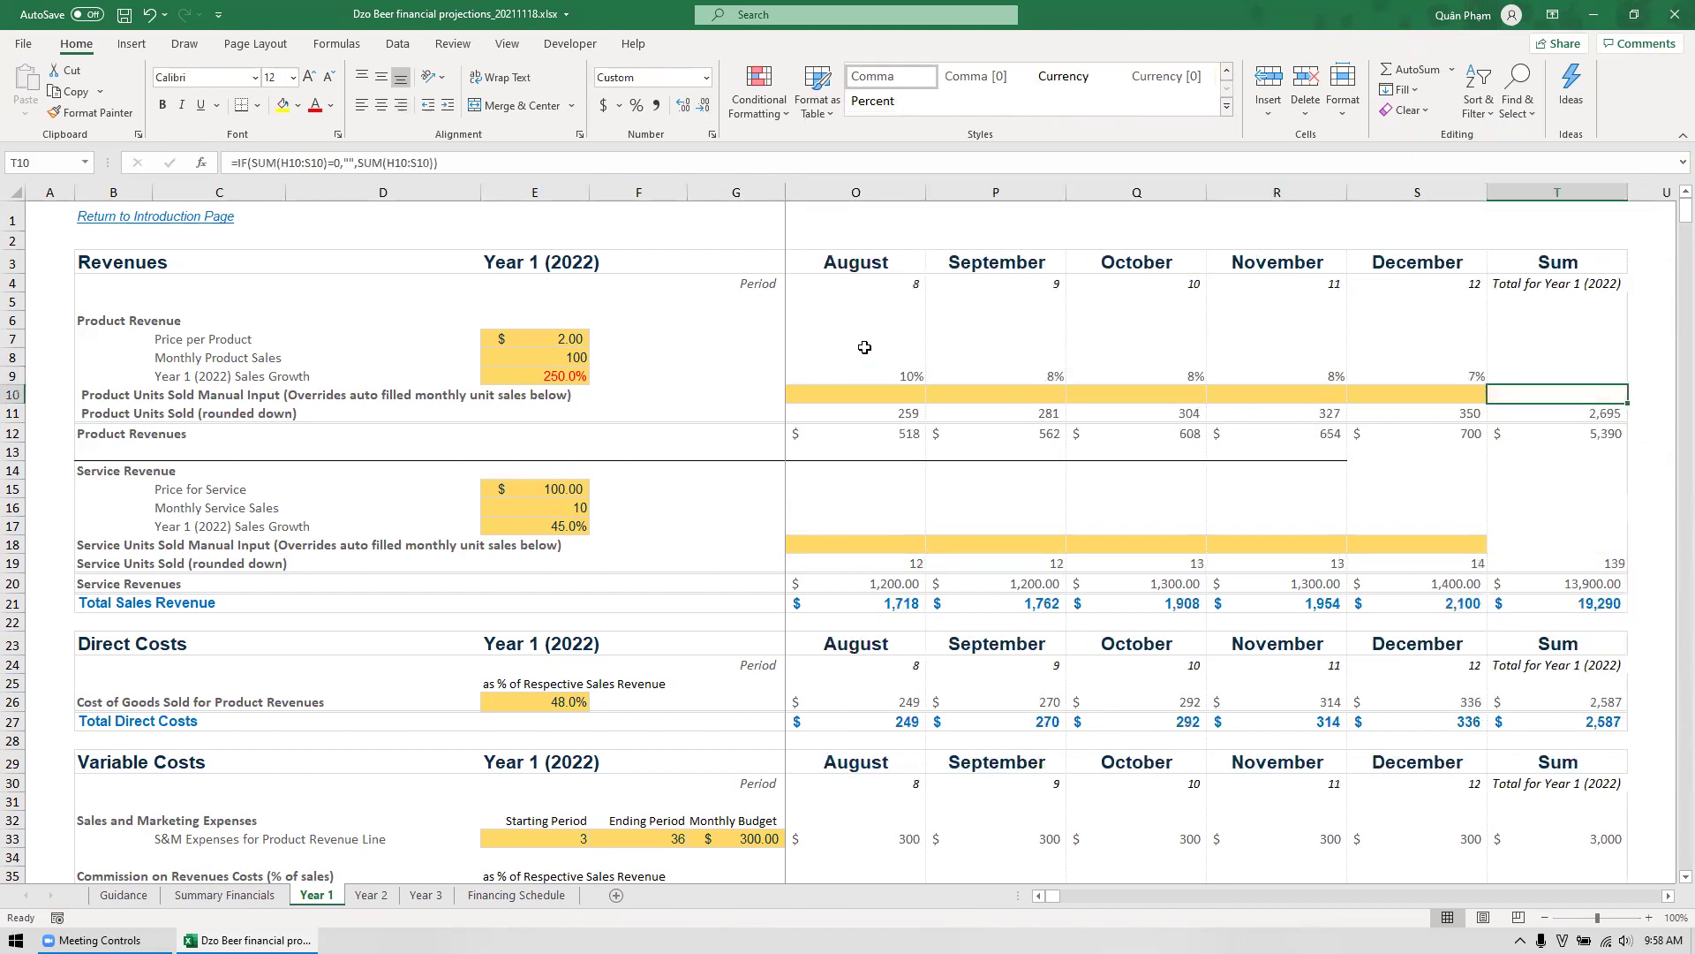
Review the month-over-month product unit growth rates across row 9 of the Year 1 sheet.
key("ctrl+Left")
key("Right")
key("Right")
key("Right")
key("Right")
key("Right")
key("Right")
key("Up")
key("Right")
key("Right")
key("Right")
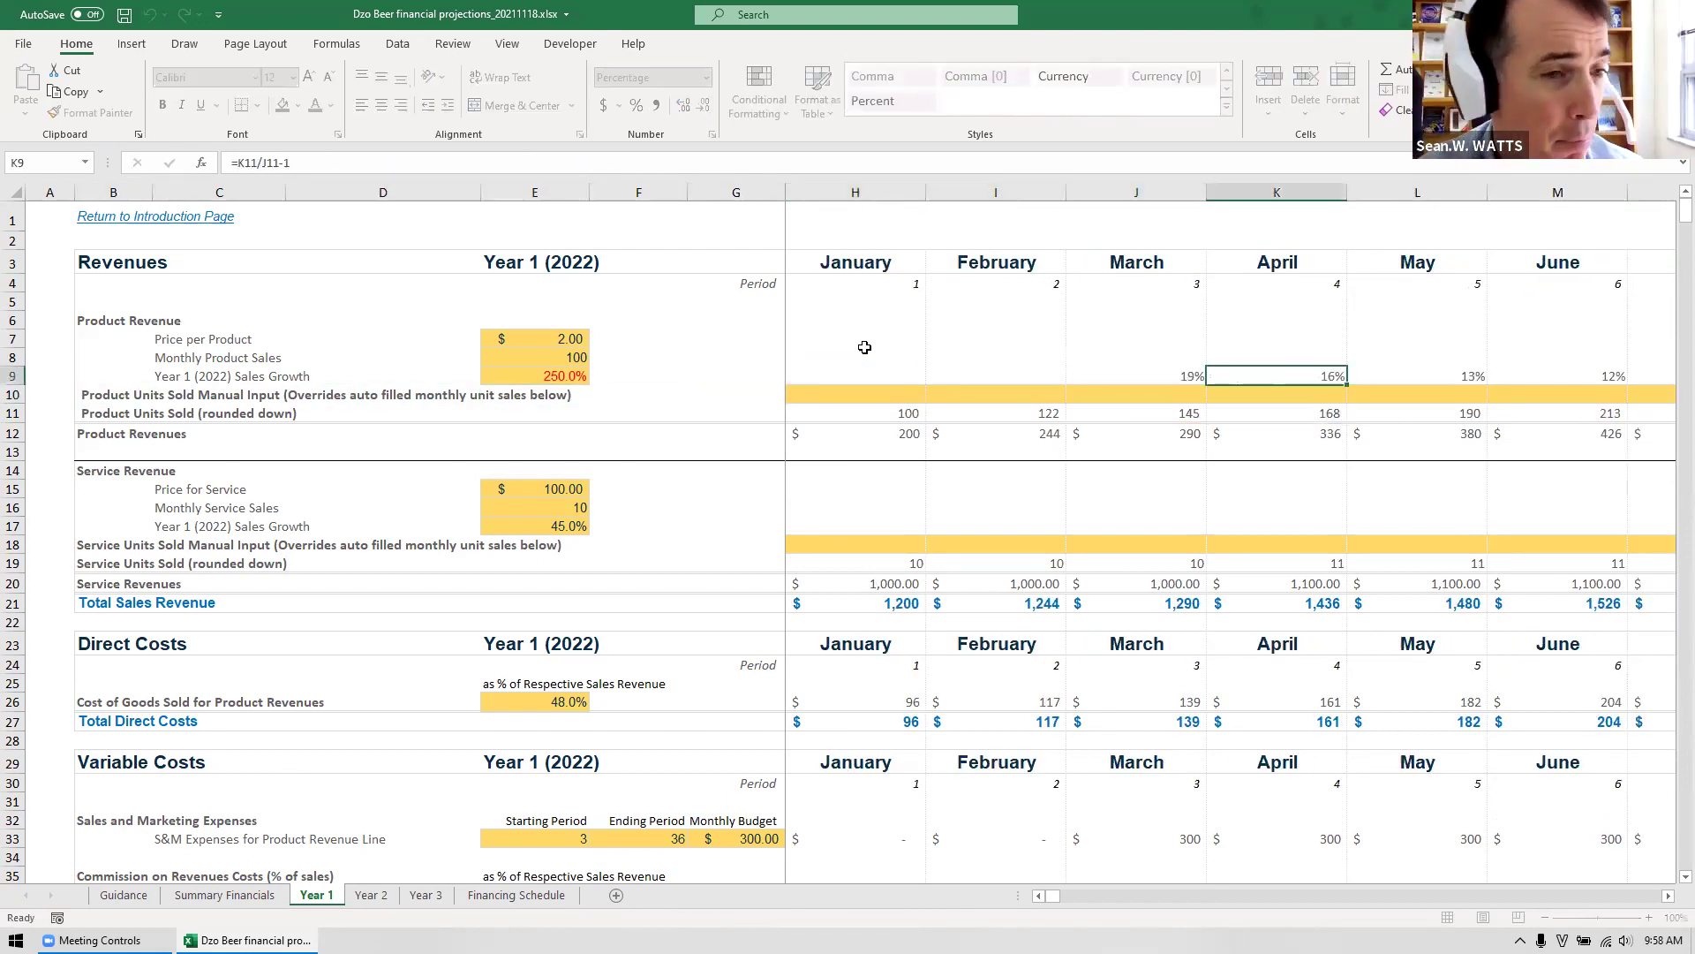
key("Left")
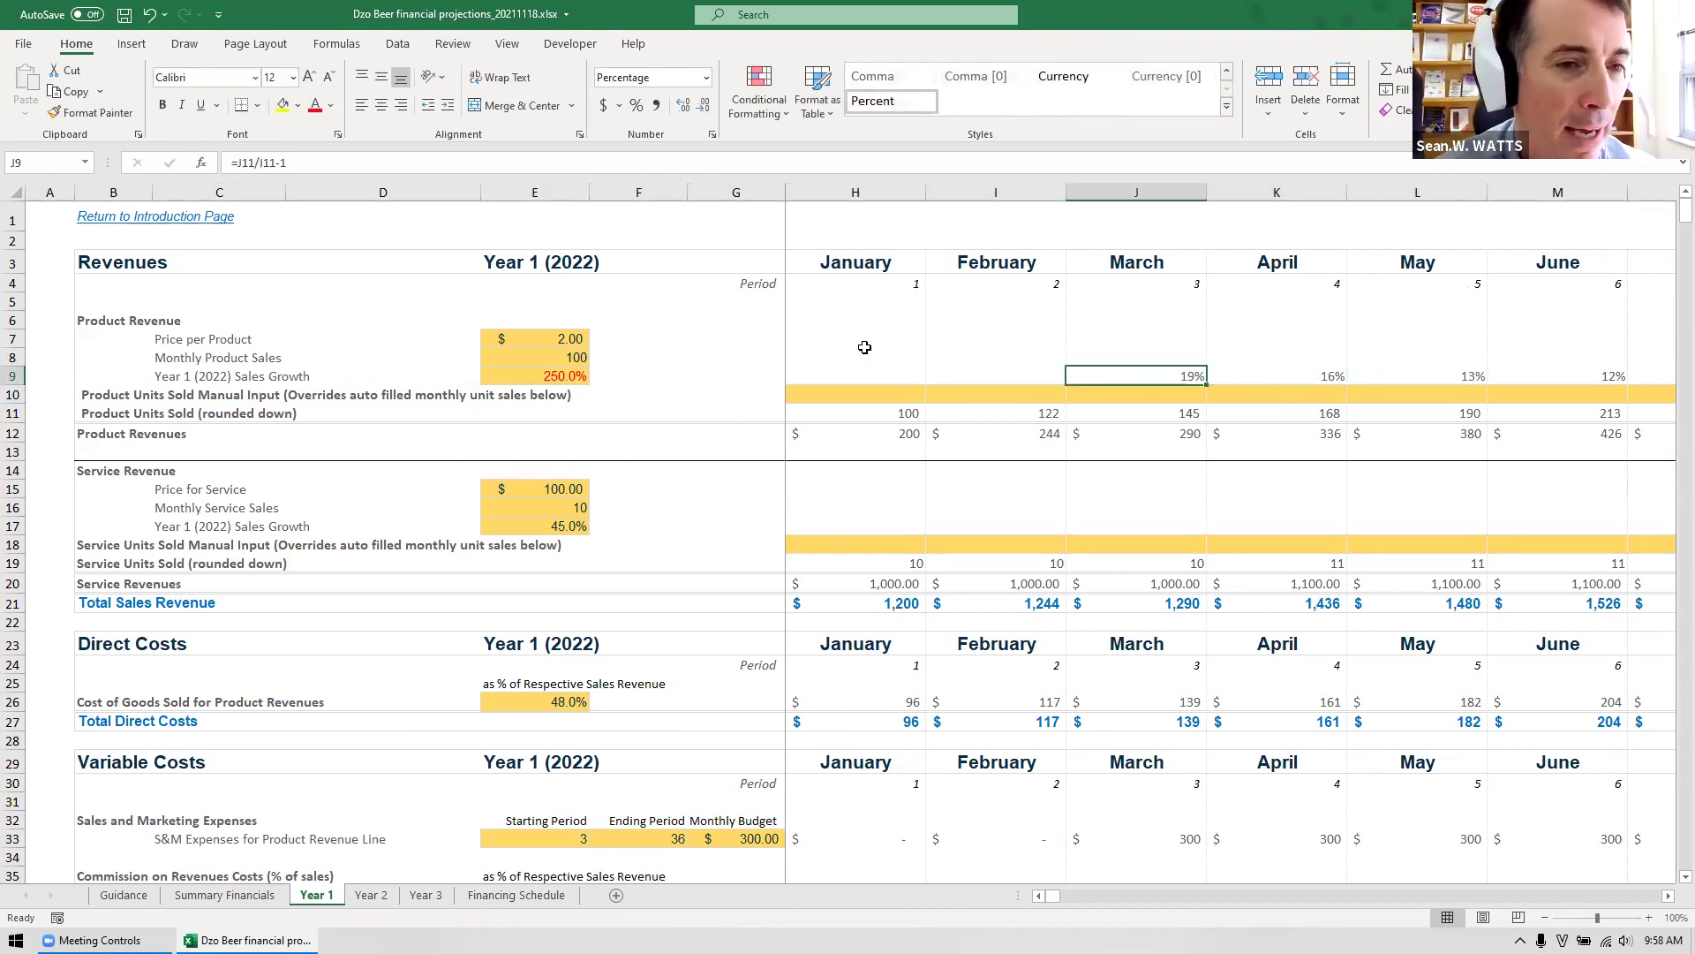
Clear the monthly growth formulas from March through December in row 9.
key("ctrl+shift+Right")
key("Delete")
key("Left")
key("Left")
key("Left")
key("Left")
key("Right")
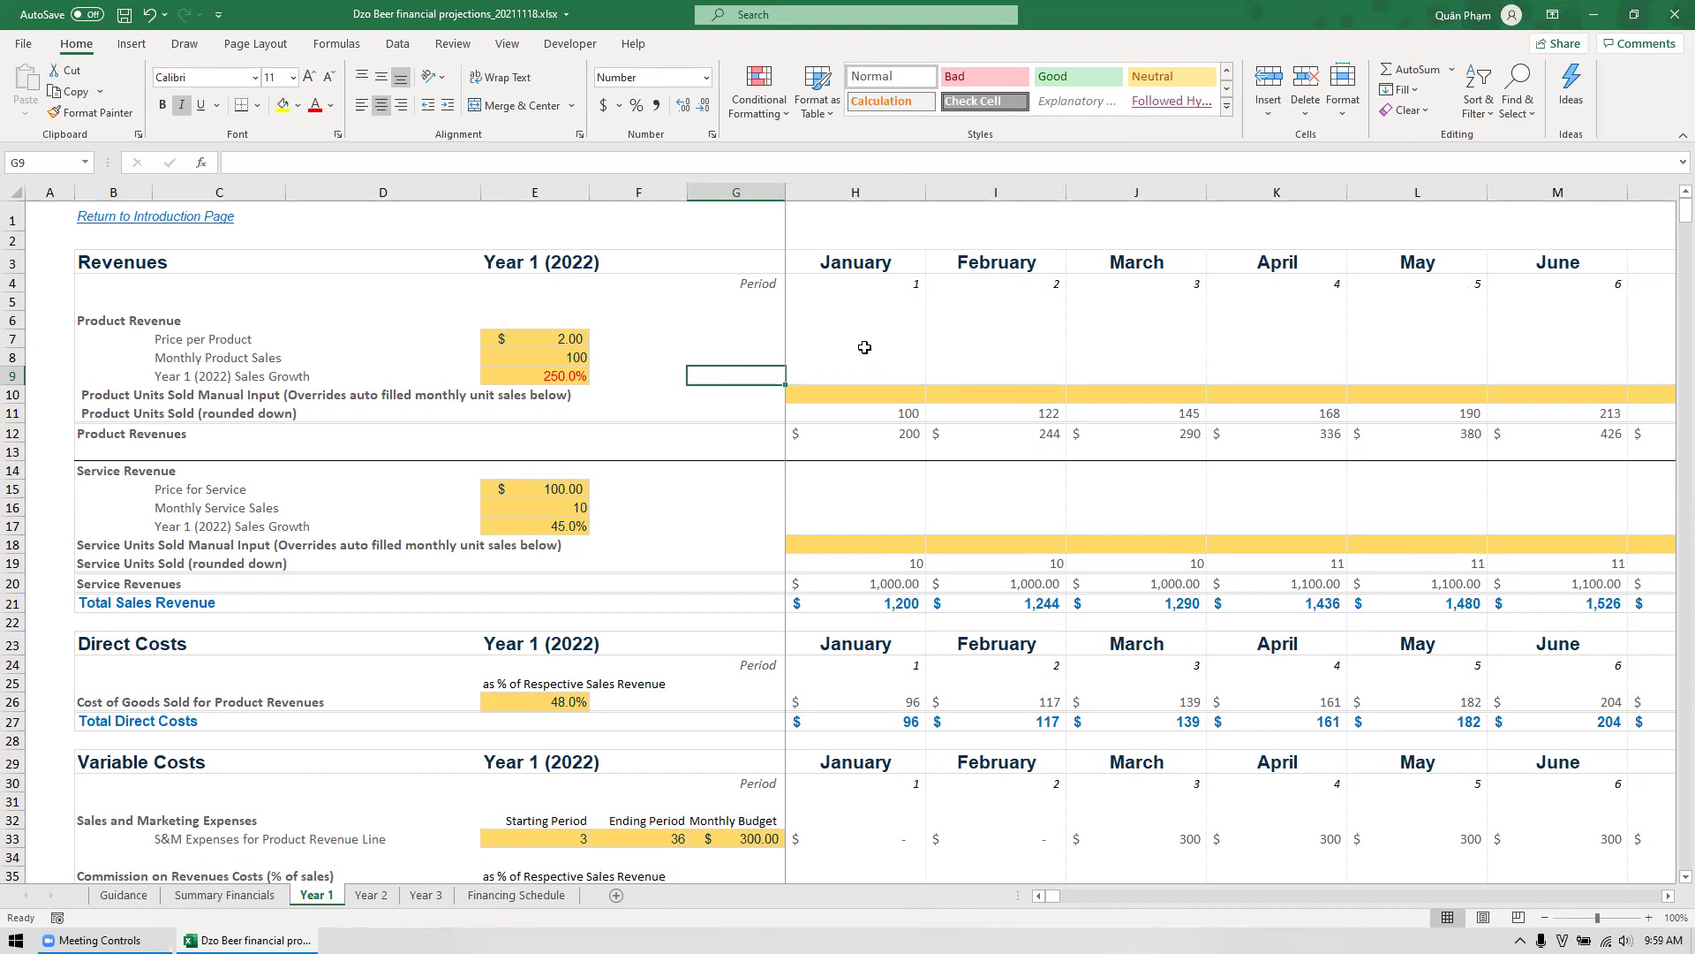
key("Right")
key("Right")
key("Right")
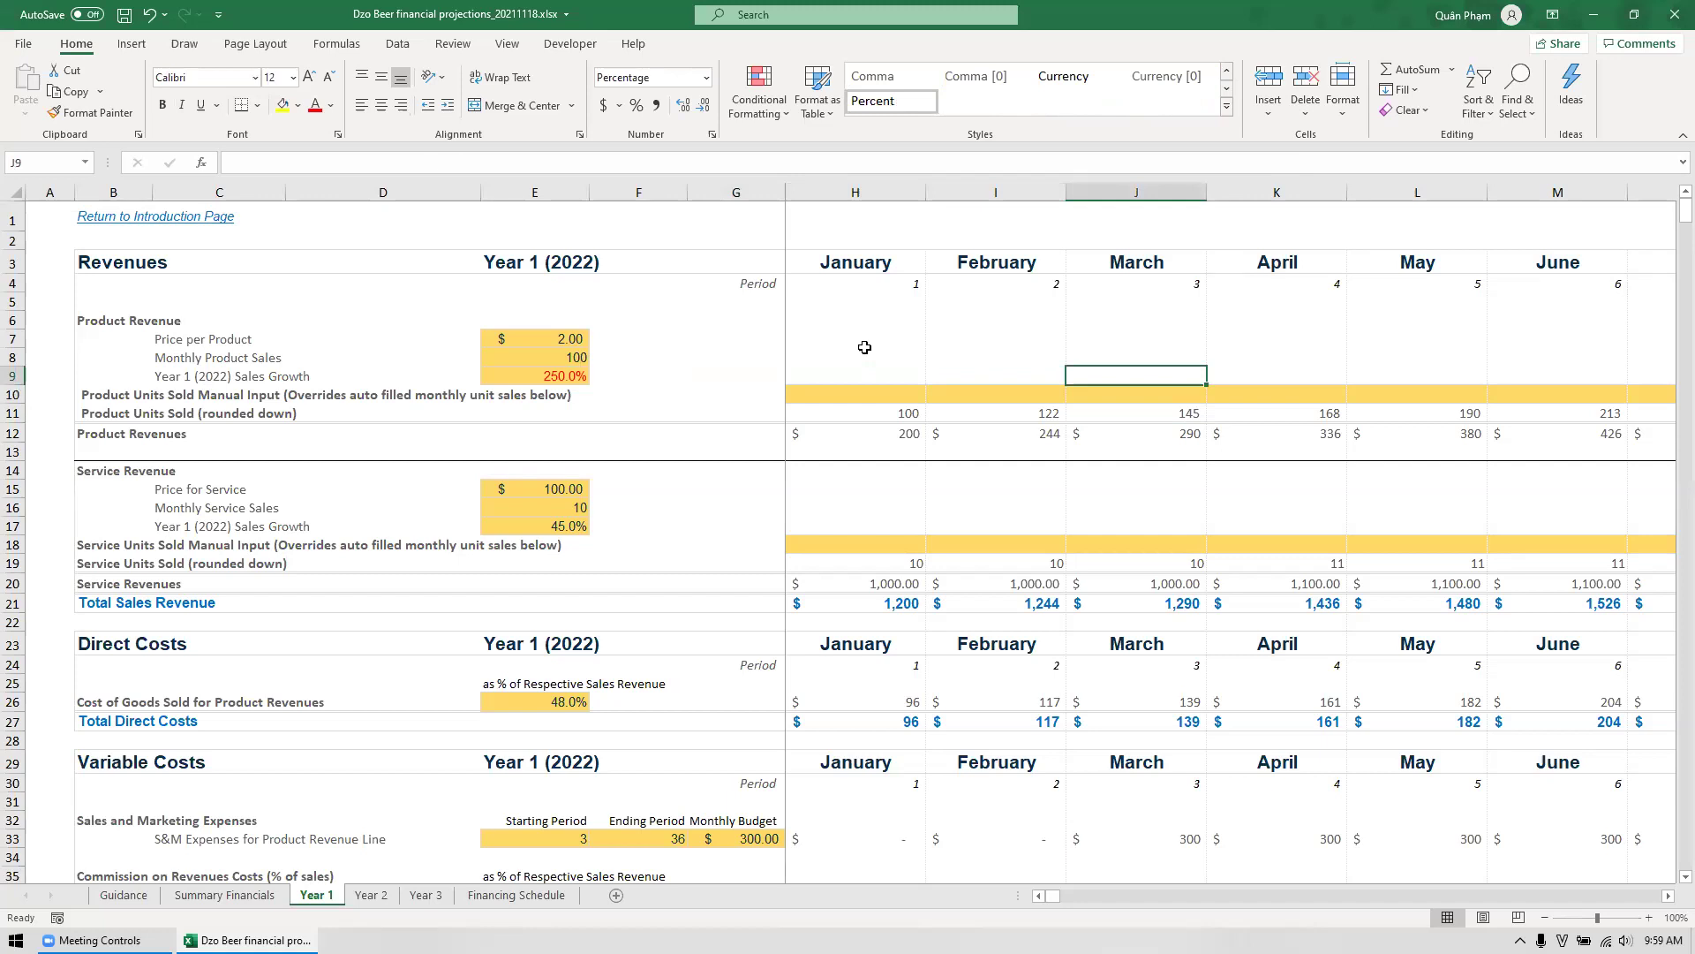
key("ctrl+Right")
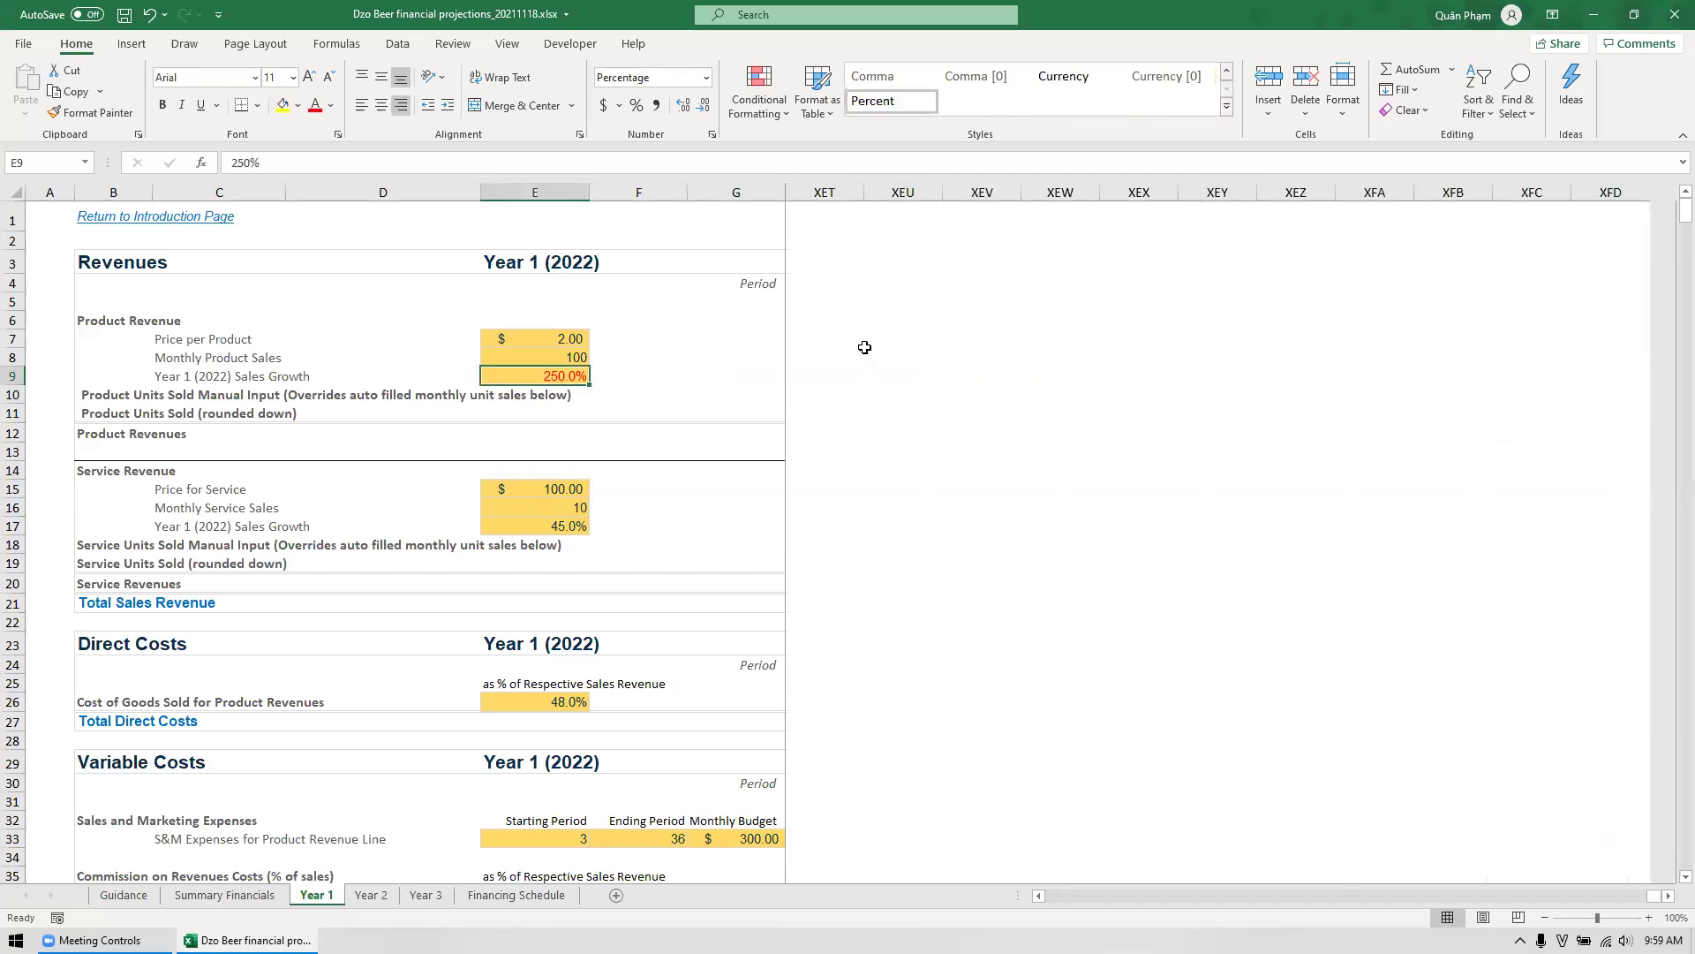
key("ctrl+Left")
key("Down")
key("Down")
key("Left")
key("Left")
key("Left")
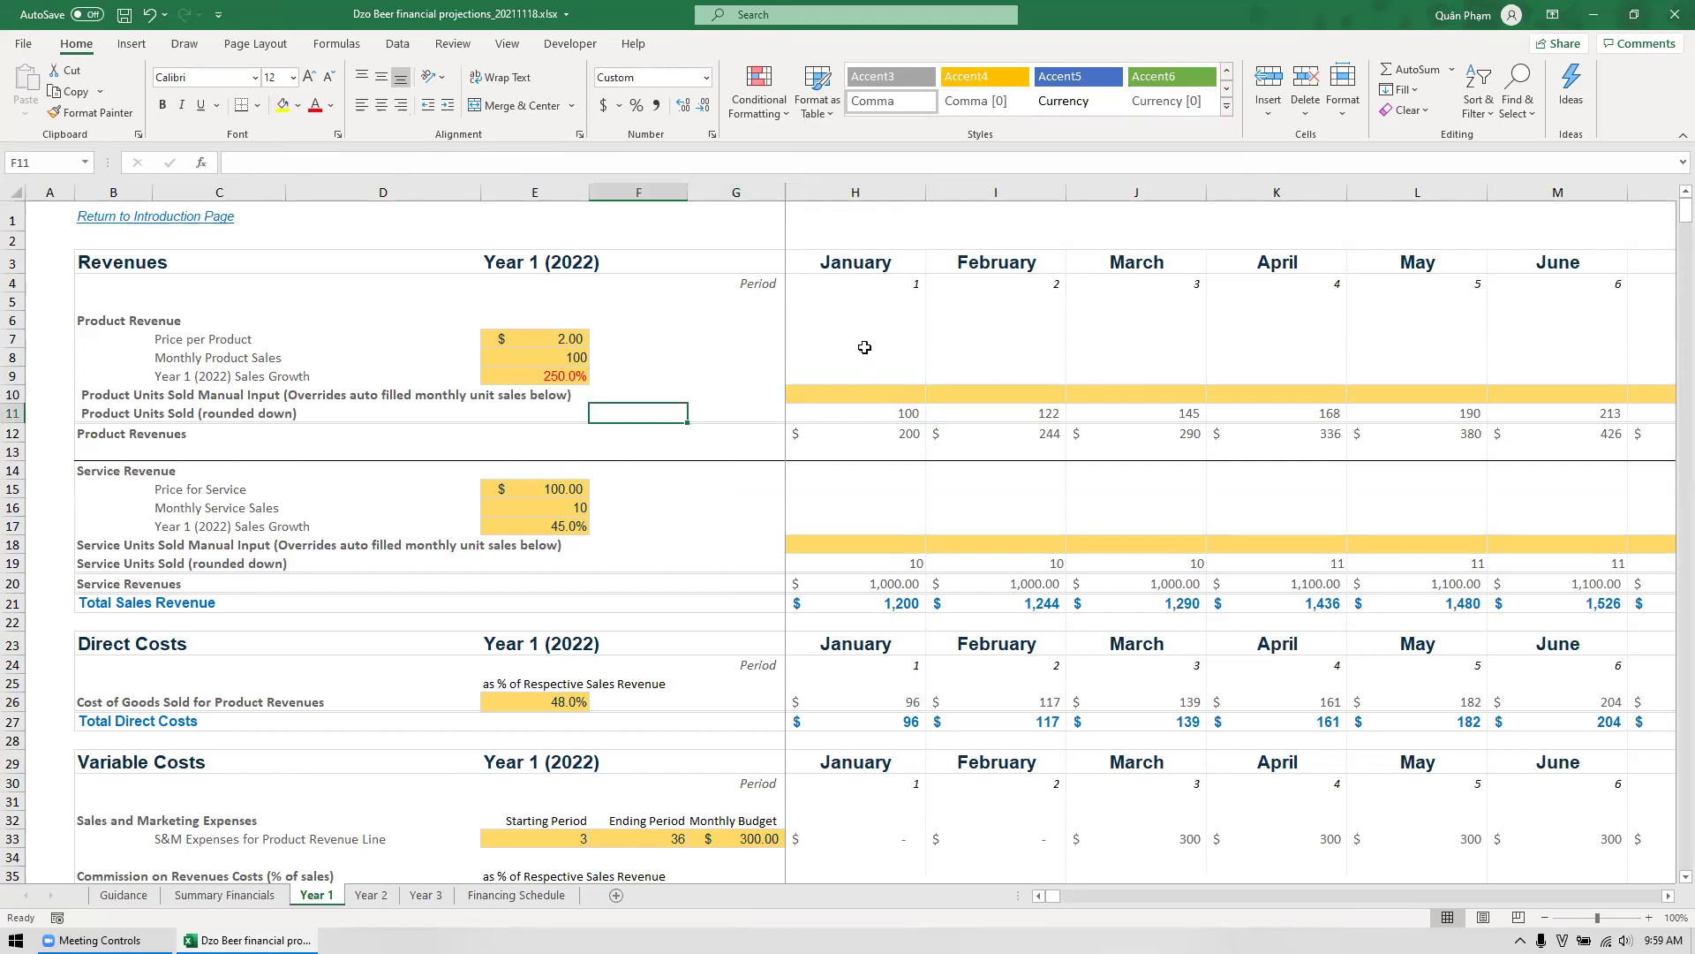
key("Right")
key("Right")
key("Right")
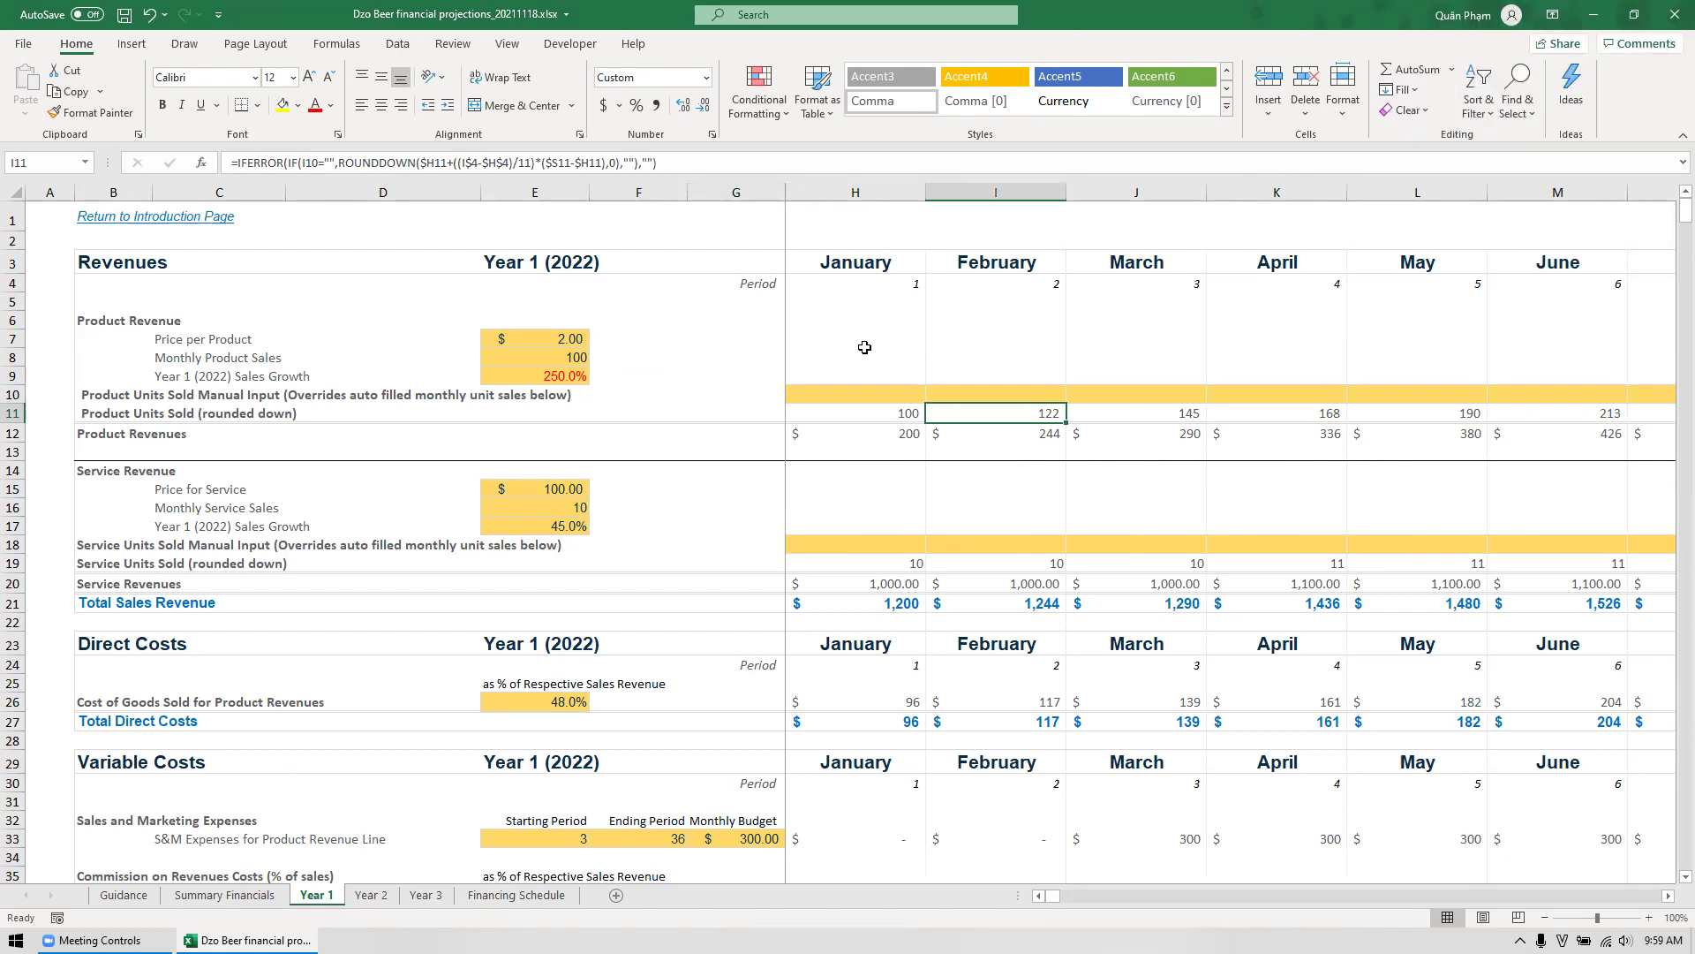
key("Up")
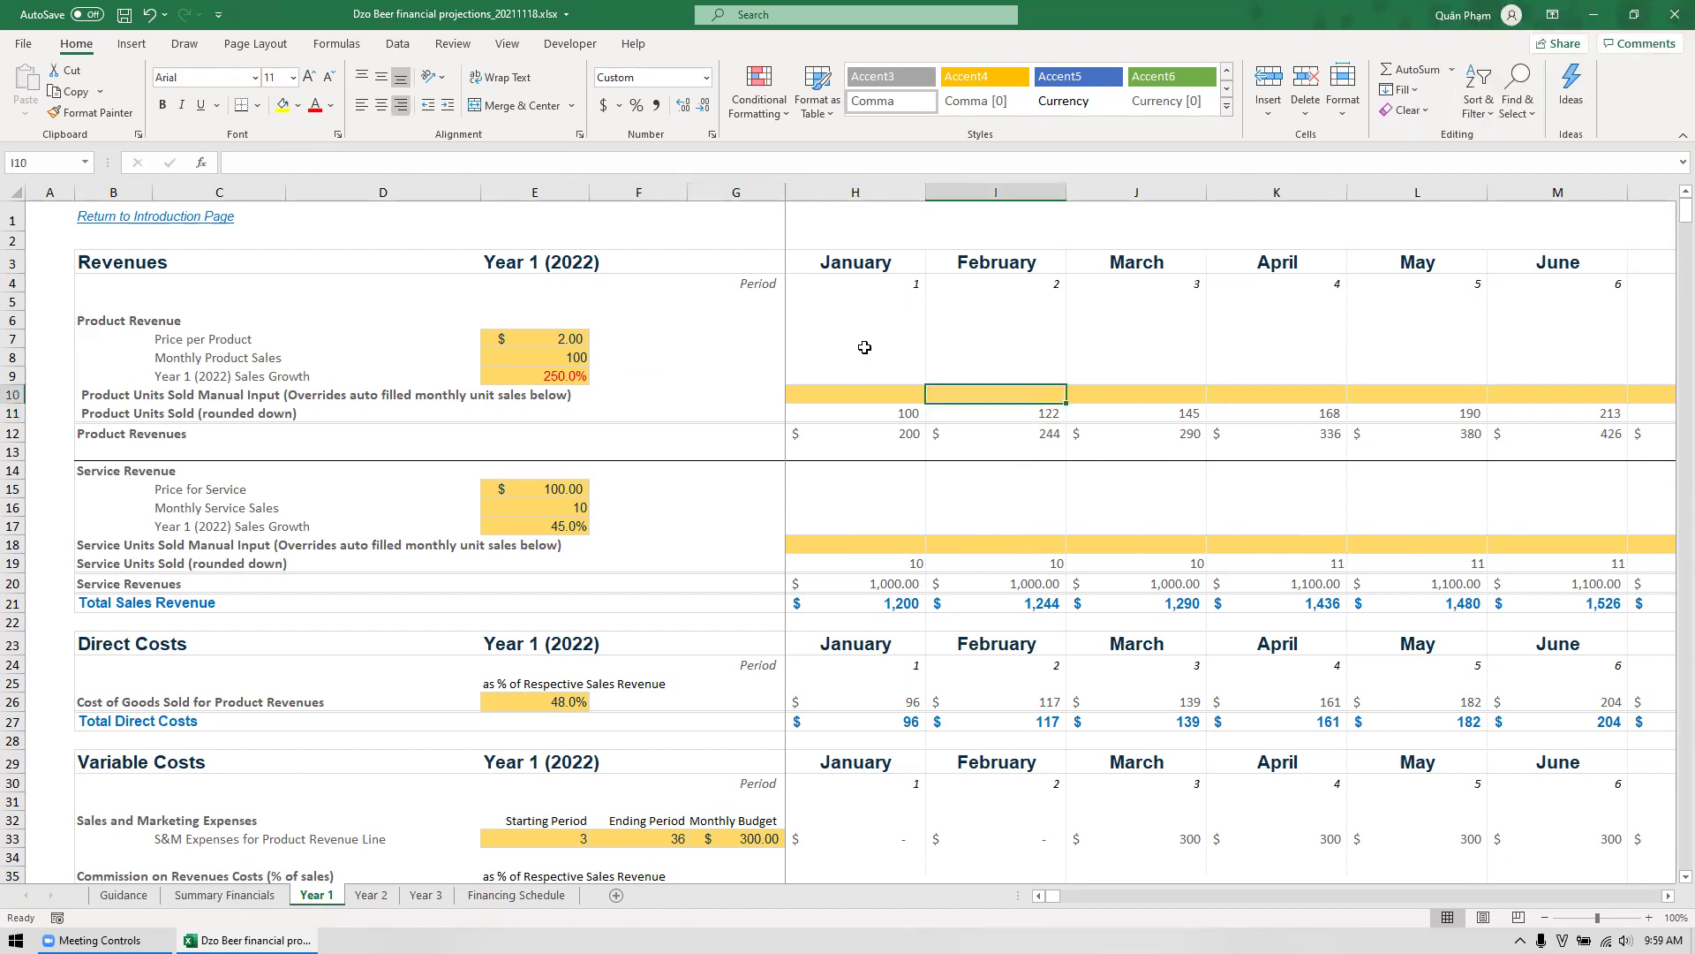
key("Up")
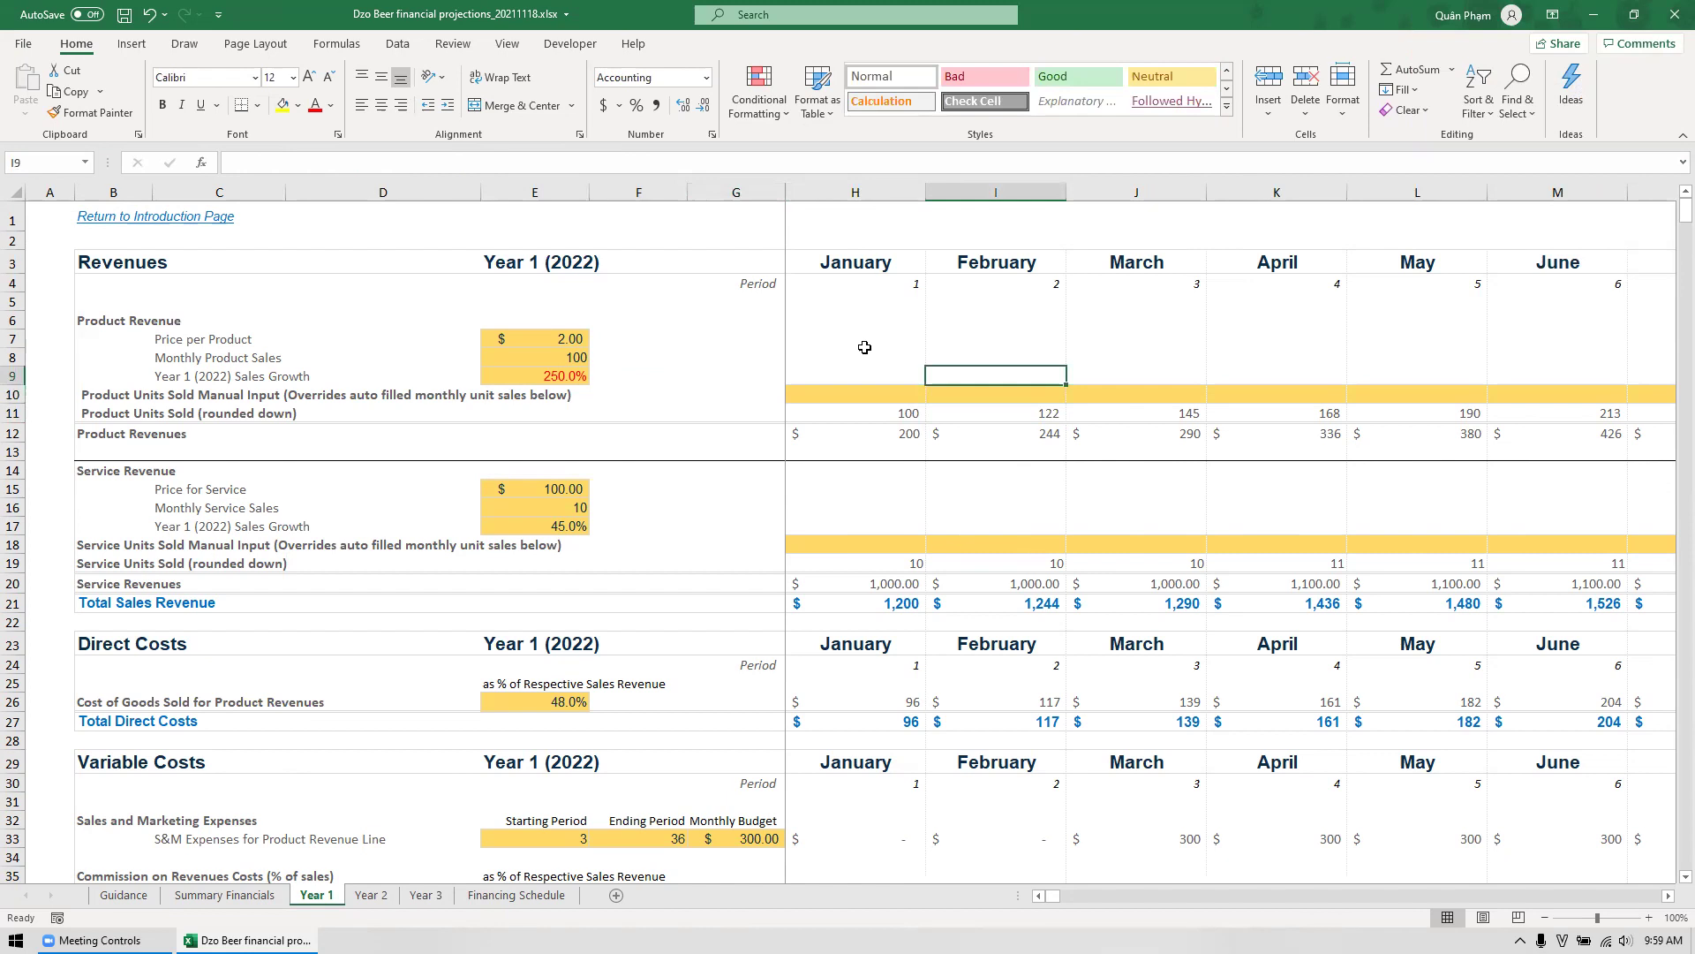
Calculate February's product unit growth over January in I9 with =I11/H11-1.
key("Left")
key("Left")
key("Right")
key("Right")
type("=")
key("Down")
key("Down")
type("/")
key("Left")
key("Down")
key("Down")
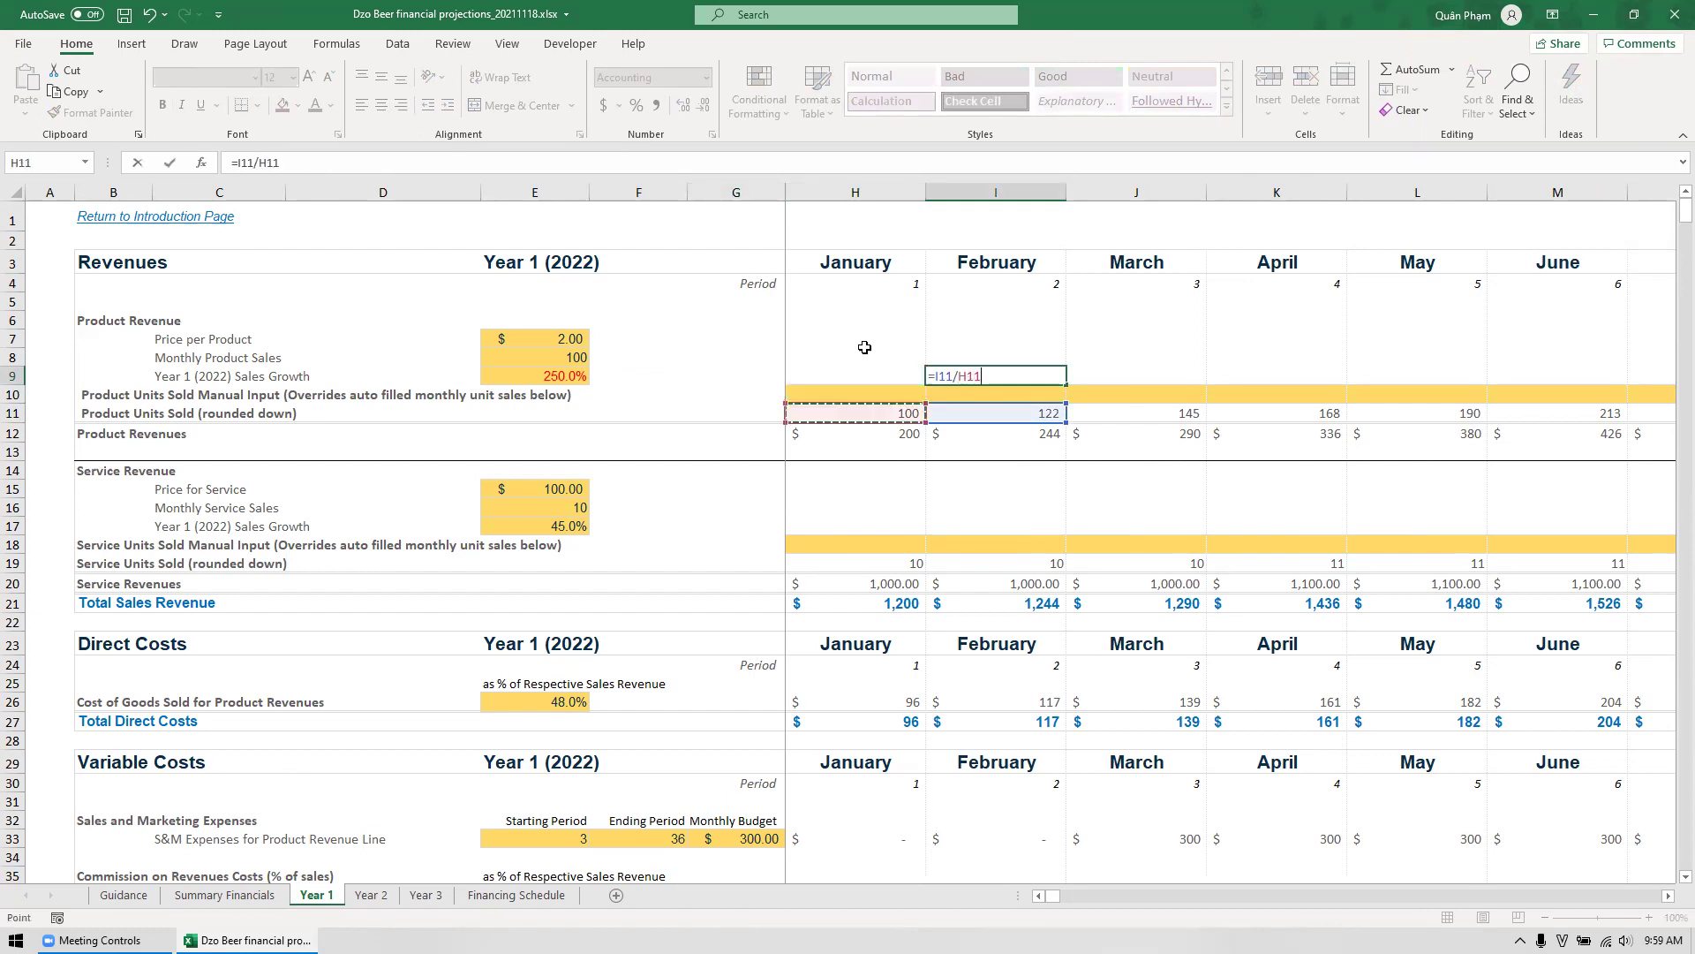
type("-1")
key("ctrl+Return")
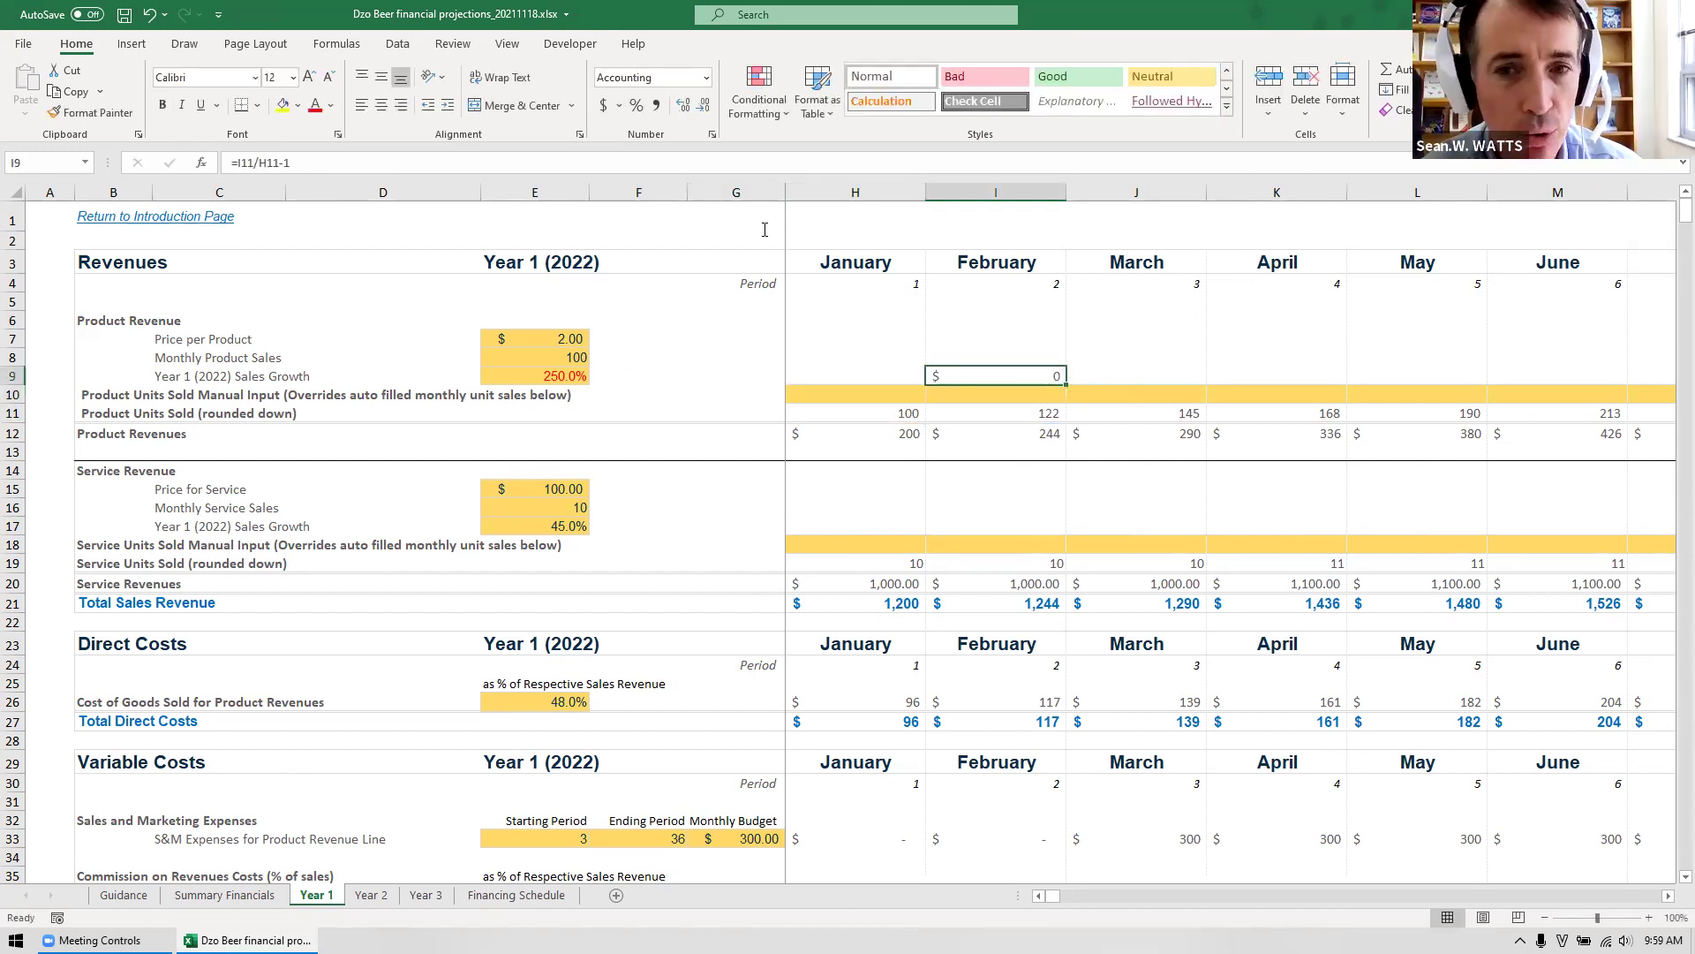
Format February's growth rate as a percentage with two decimal places.
left_click(636, 105)
left_click(683, 105)
left_click(683, 105)
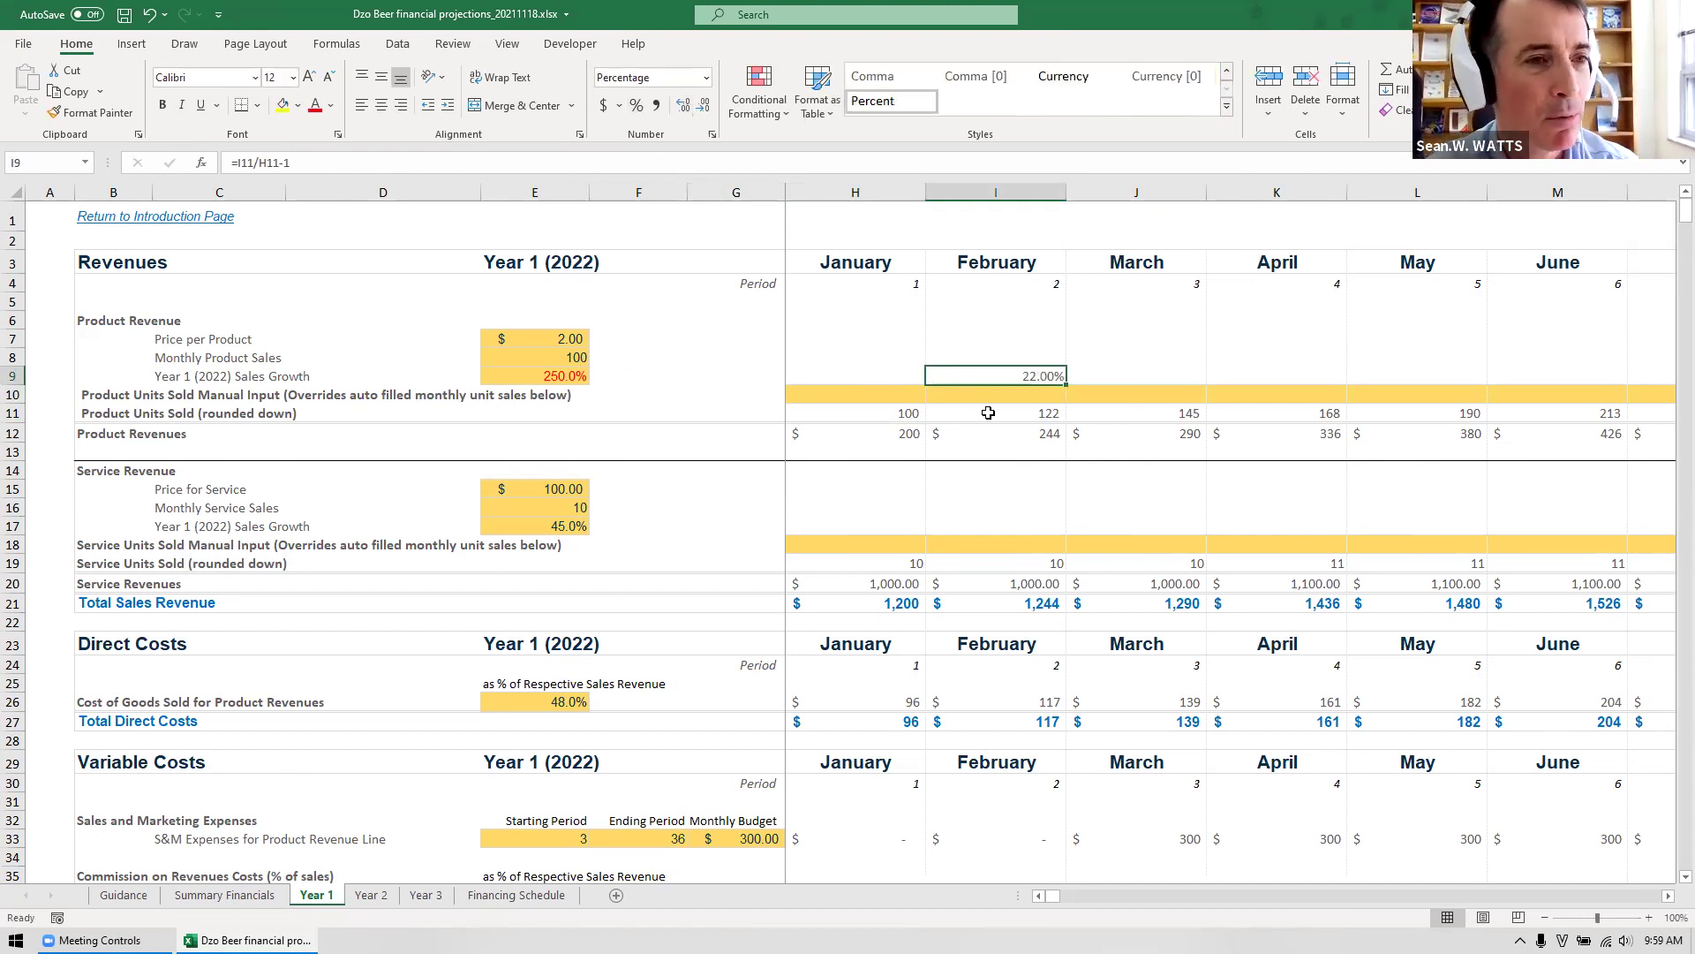
Copy February's growth formula across row 9 through December.
key("Down")
key("ctrl+Right")
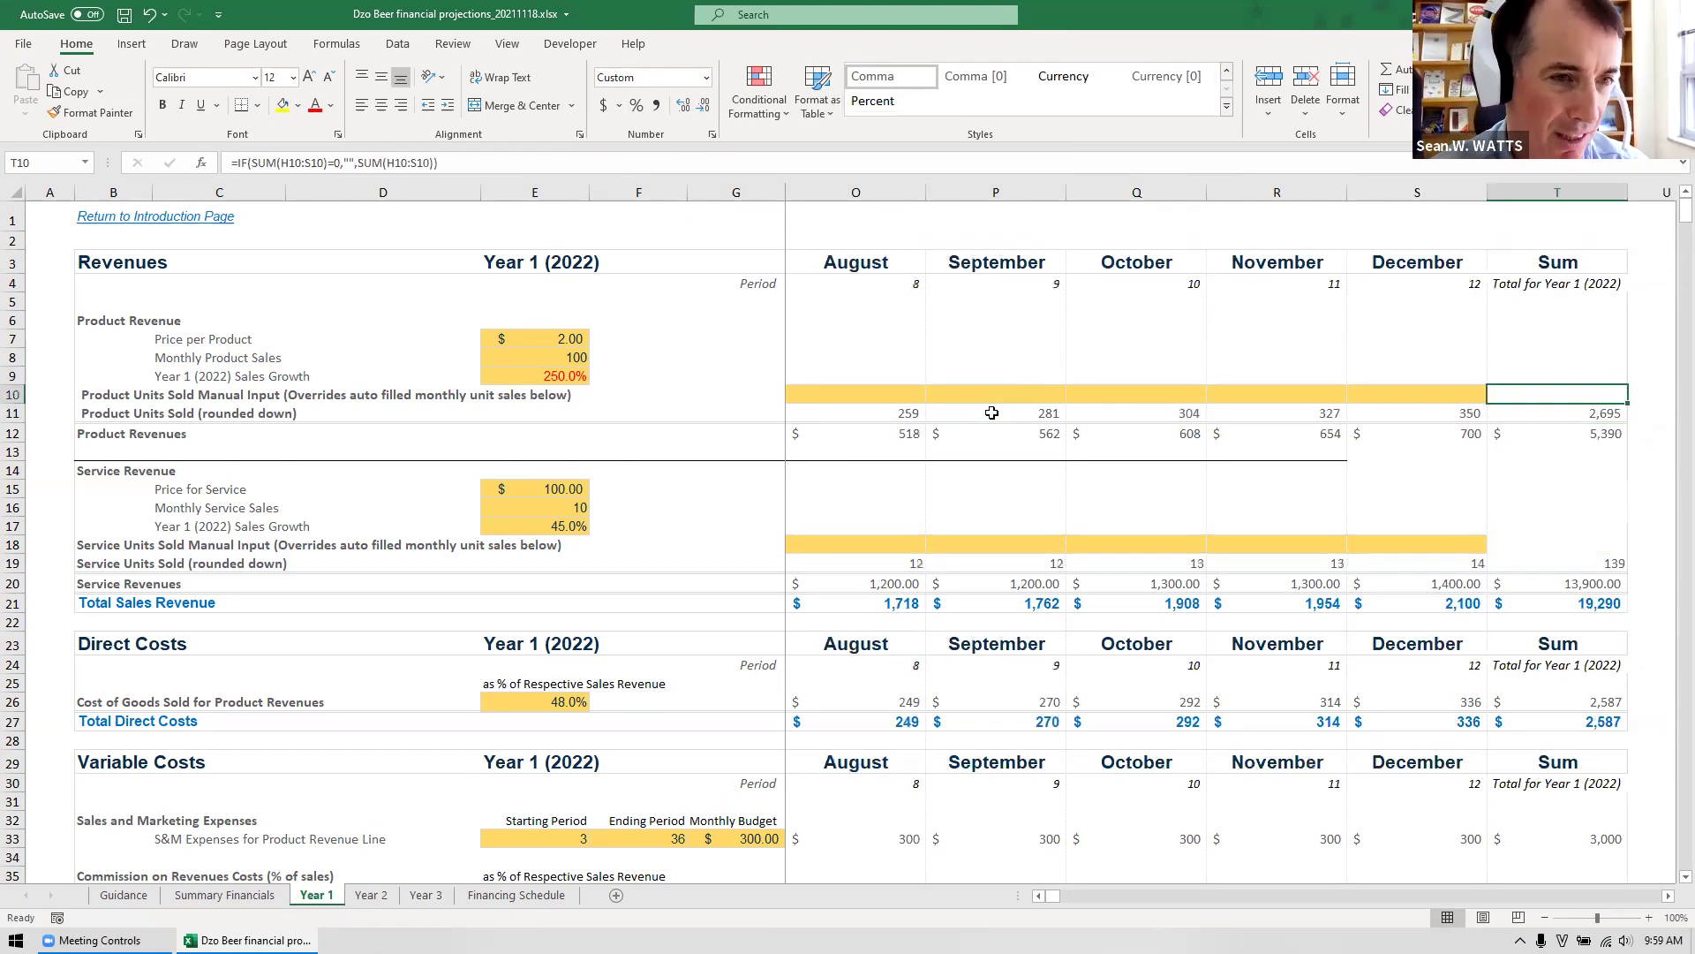
key("Up")
key("Left")
key("ctrl+shift+Left")
key("ctrl+v")
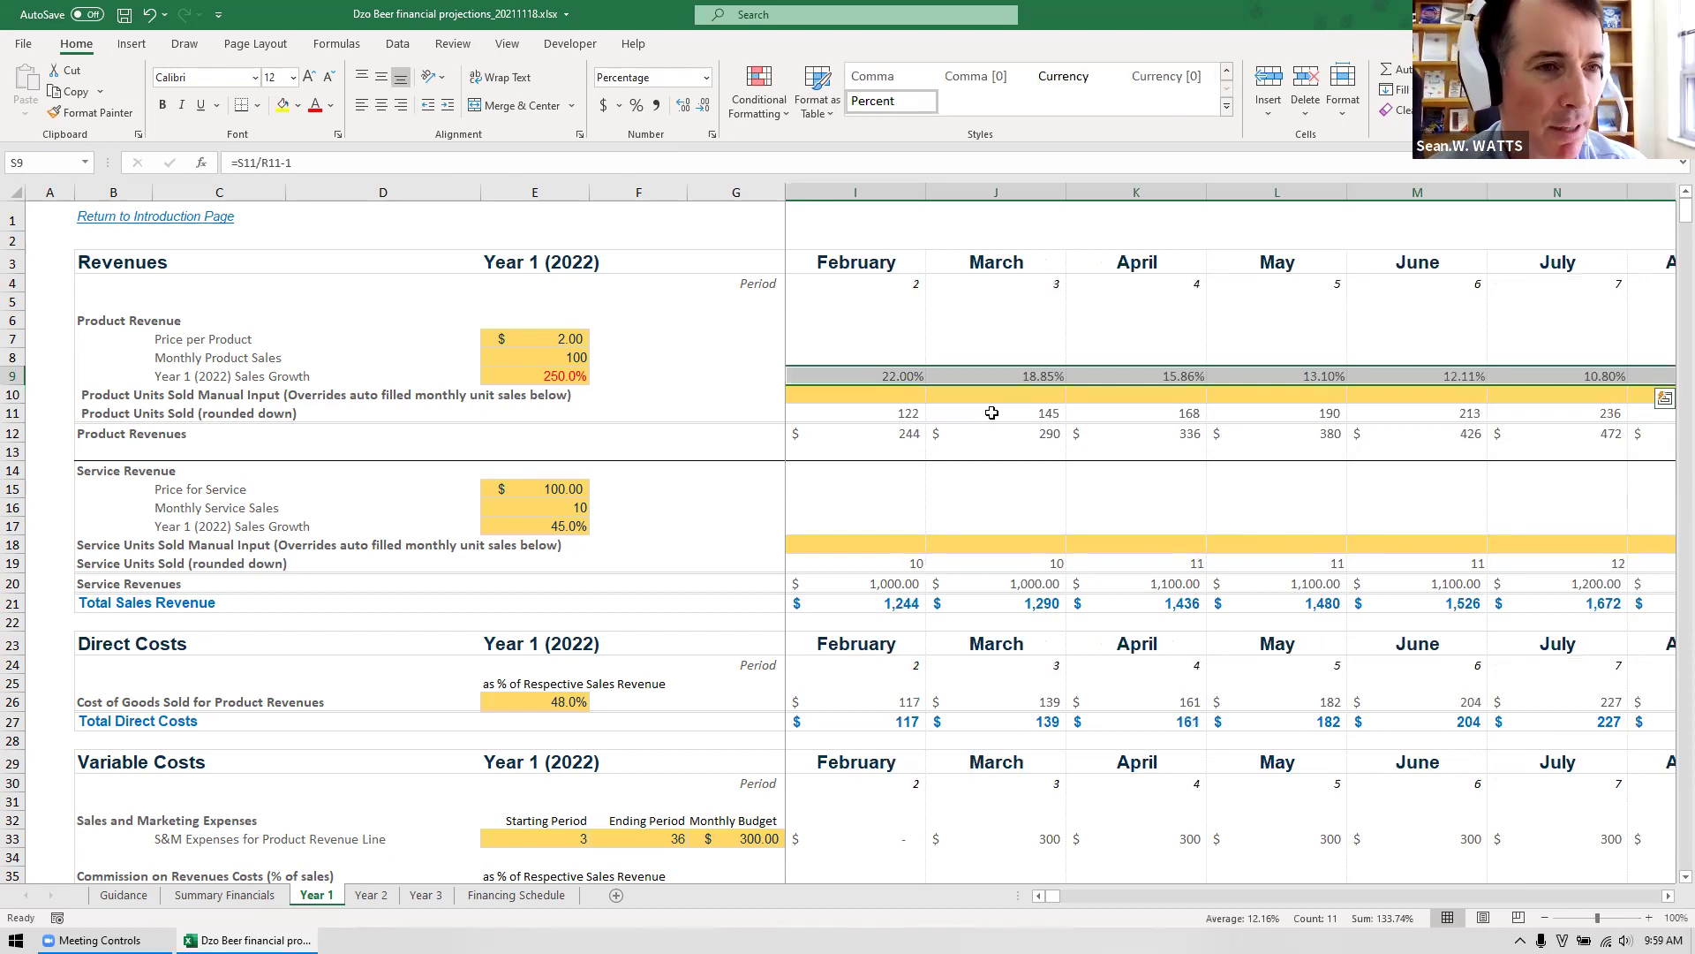
Examine how the monthly product unit growth rate changes from February to December in Year 1.
key("Left")
key("Left")
key("Left")
key("Left")
key("Left")
key("Left")
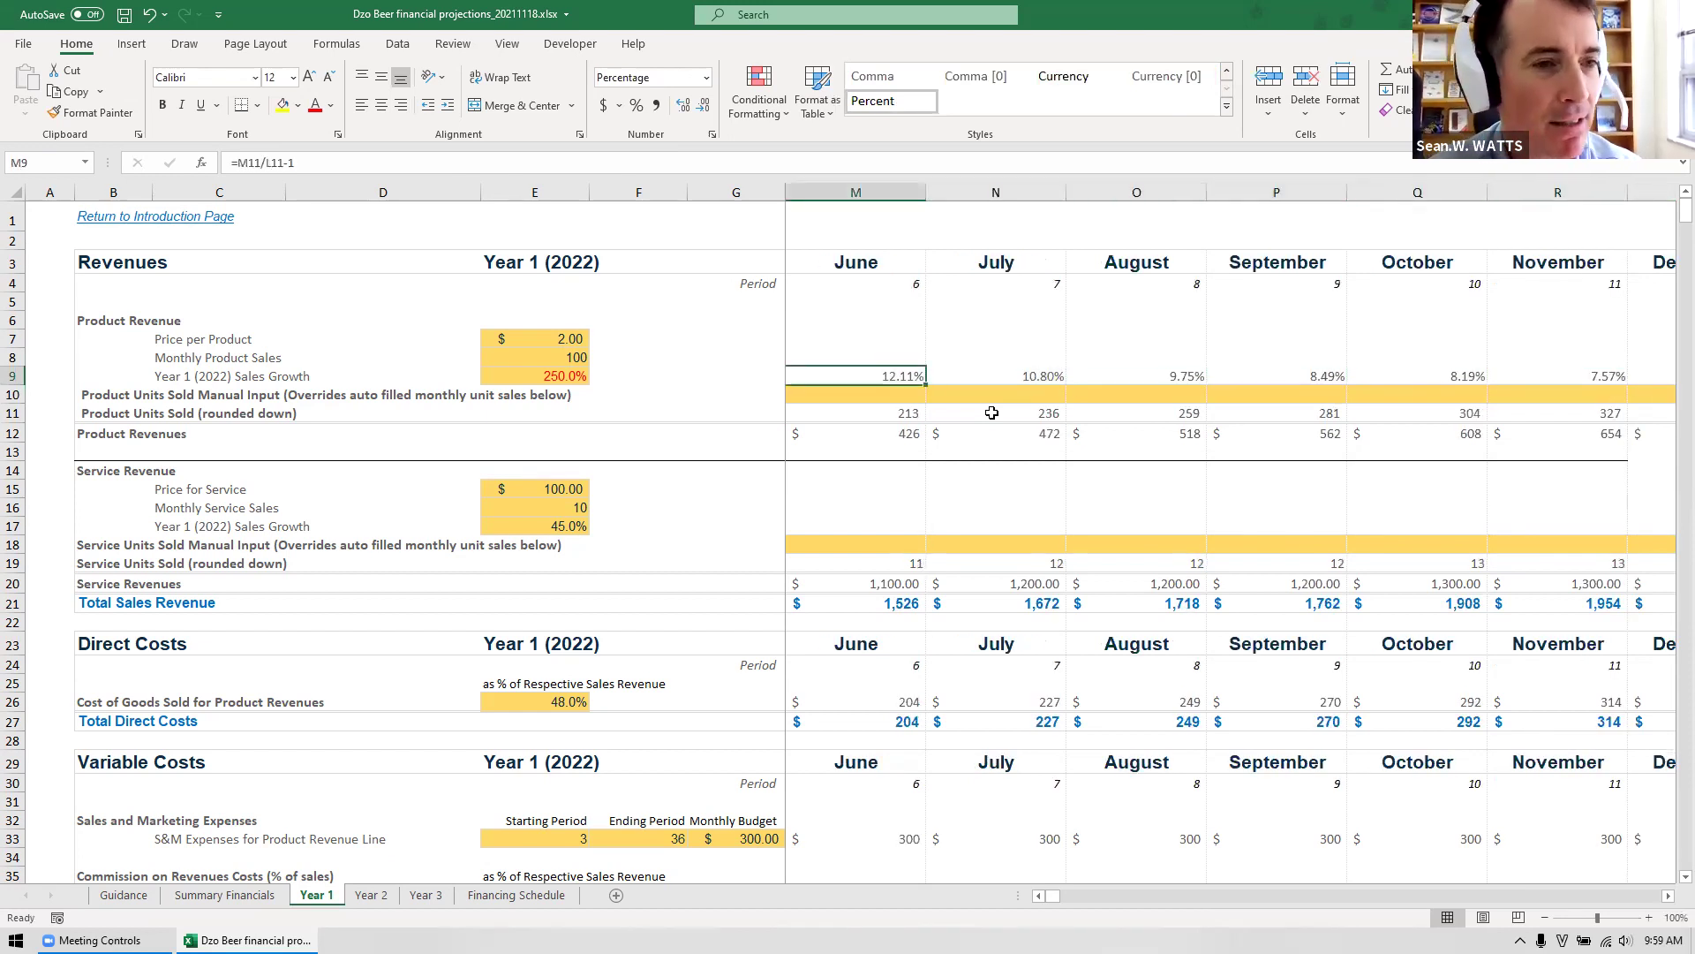
key("ctrl+Left")
key("Right")
key("Right")
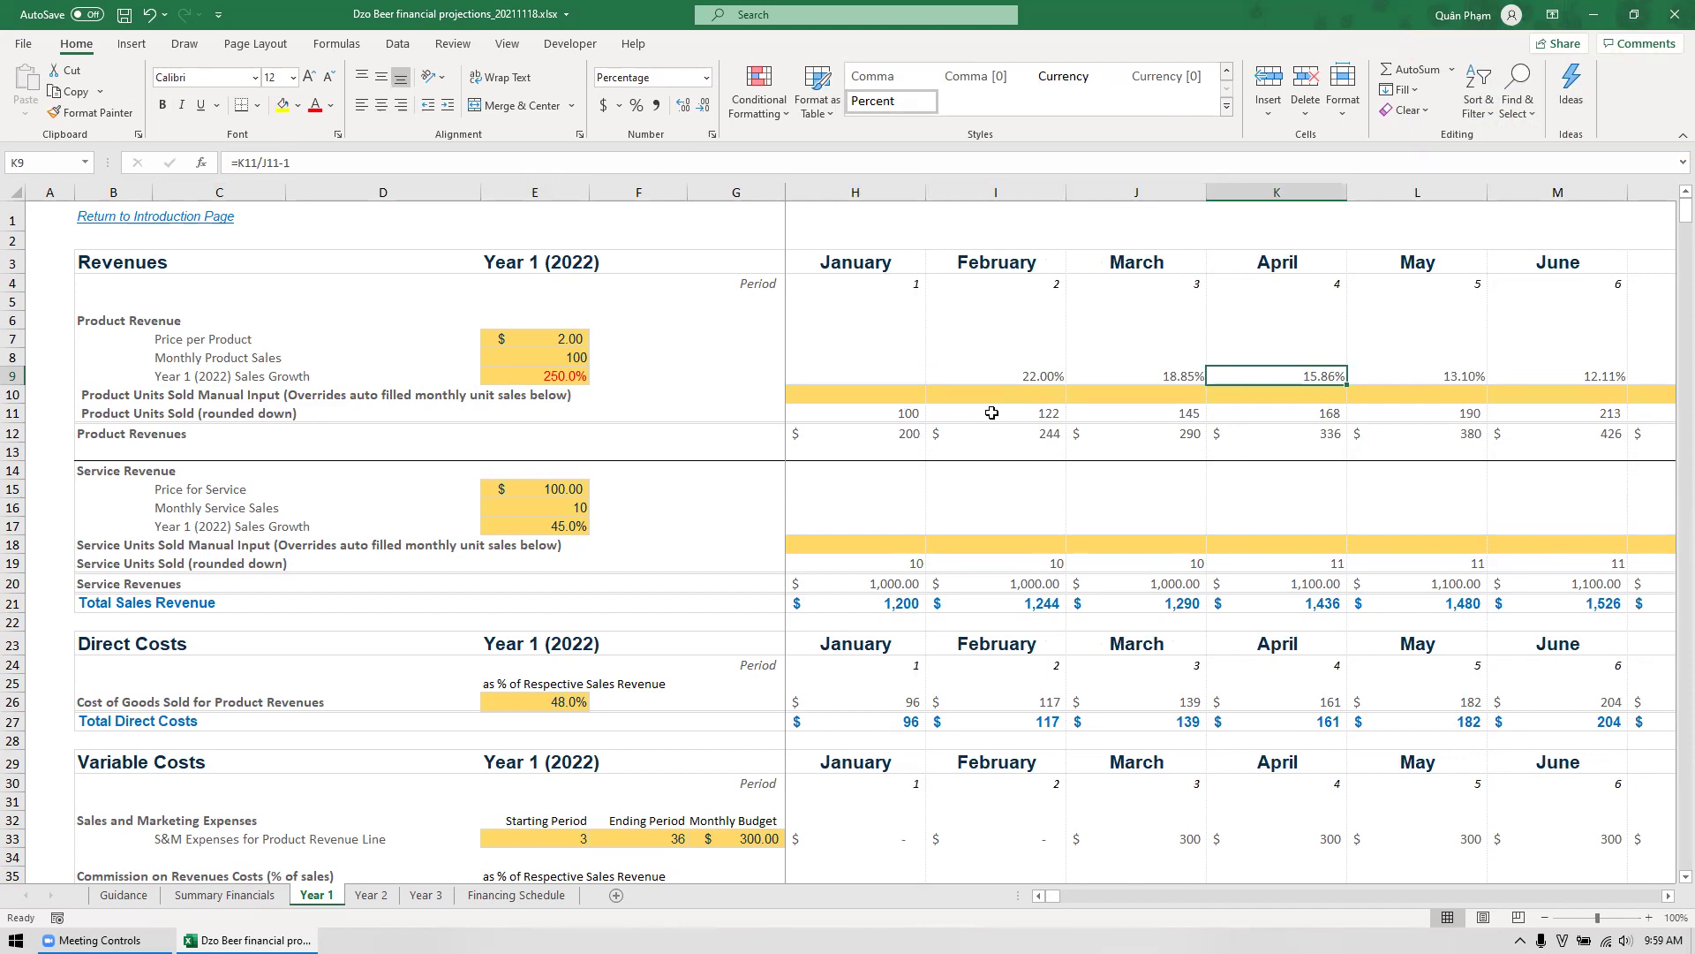
key("Right")
key("Right")
key("Right")
key("Right")
key("Right")
key("Right")
key("Right")
key("Right")
key("Right")
key("Right")
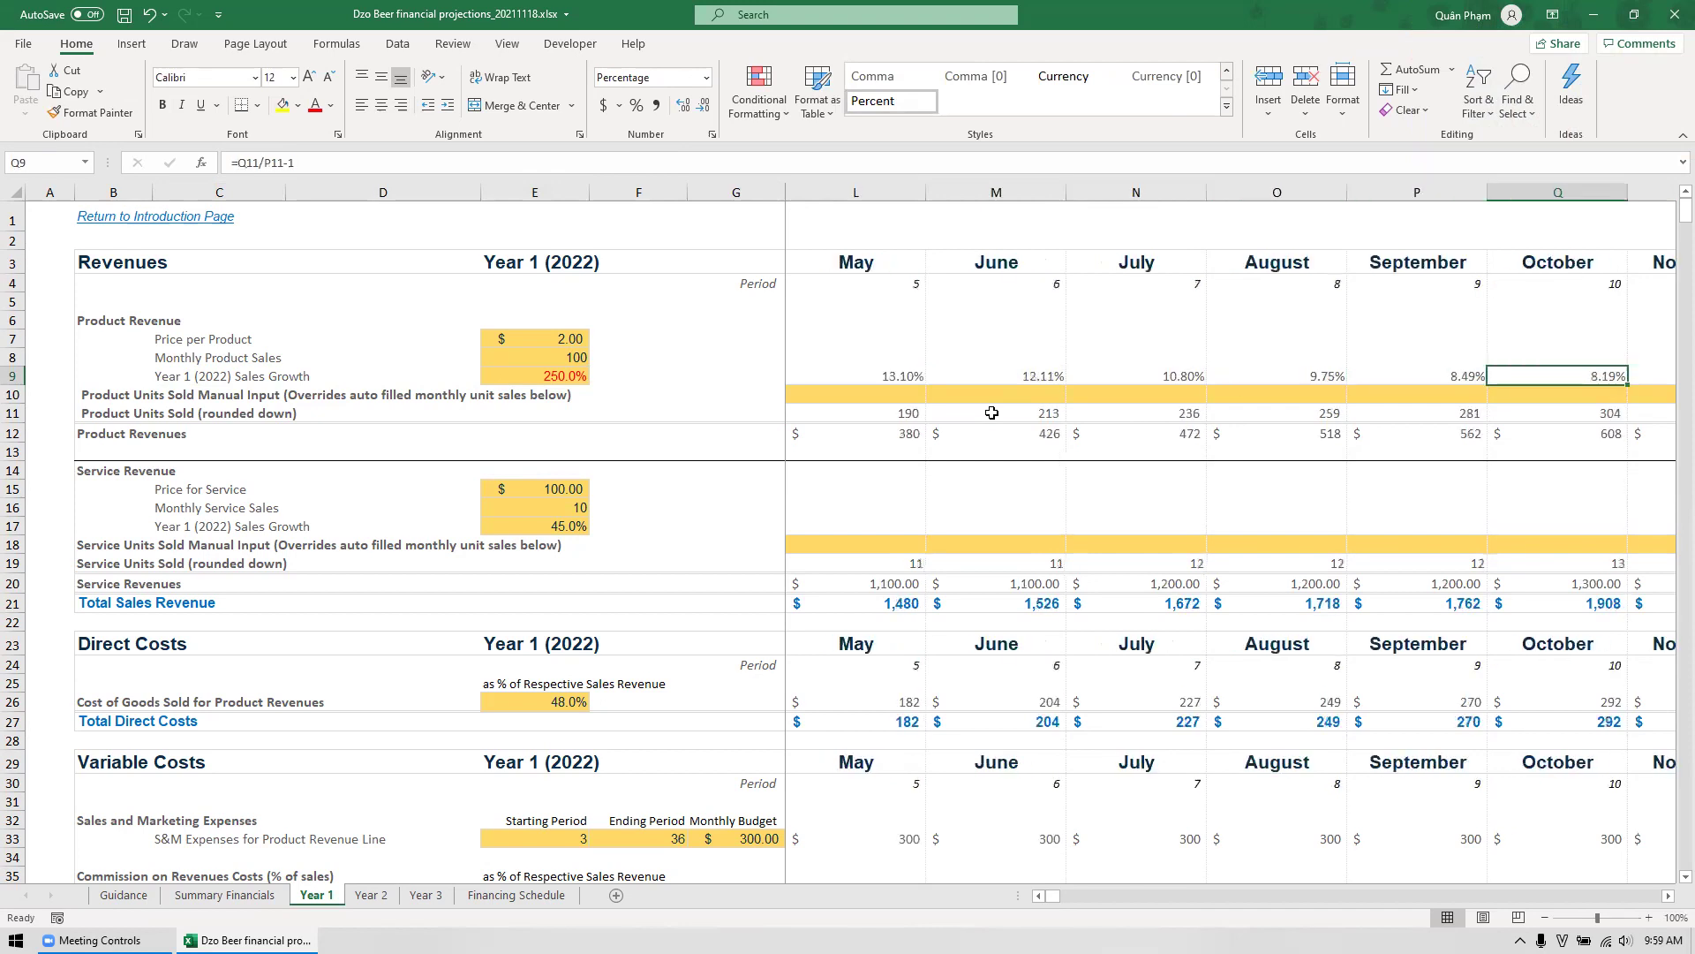
key("Left")
key("Left")
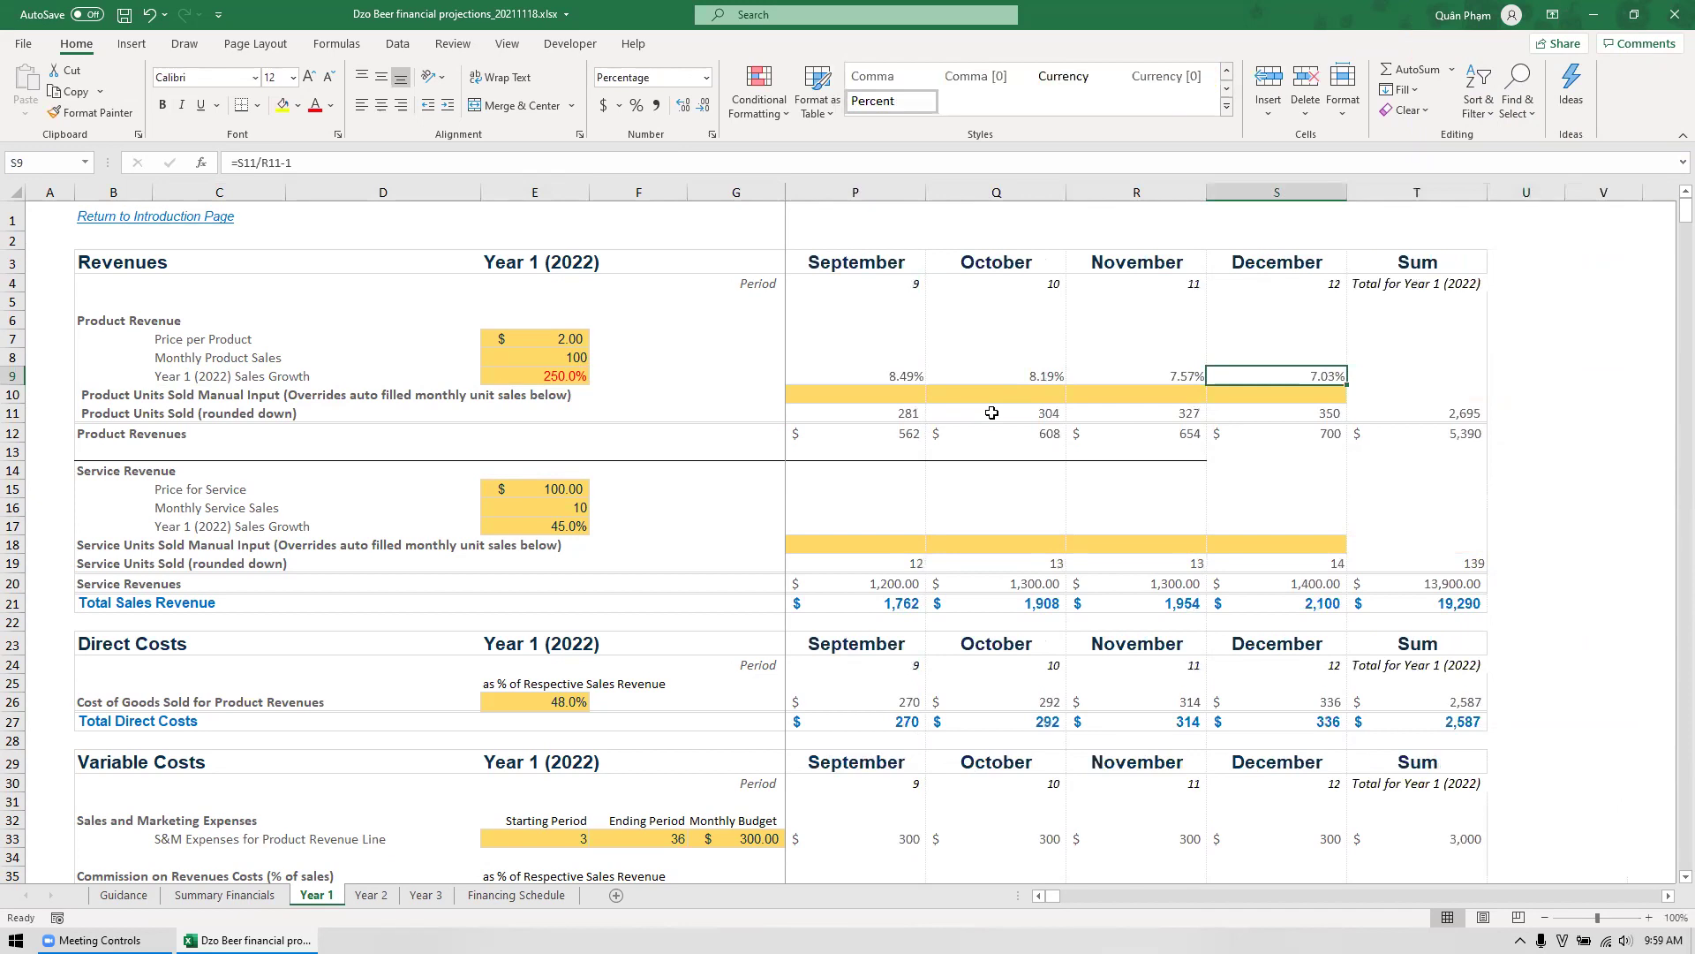
key("Left")
key("Left")
key("Left")
key("Left")
key("Left")
key("Left")
key("Left")
key("Left")
key("Left")
key("Right")
key("Left")
key("Left")
key("Left")
key("Left")
key("Left")
key("Left")
key("Left")
key("Right")
key("Right")
key("Right")
key("Right")
key("Right")
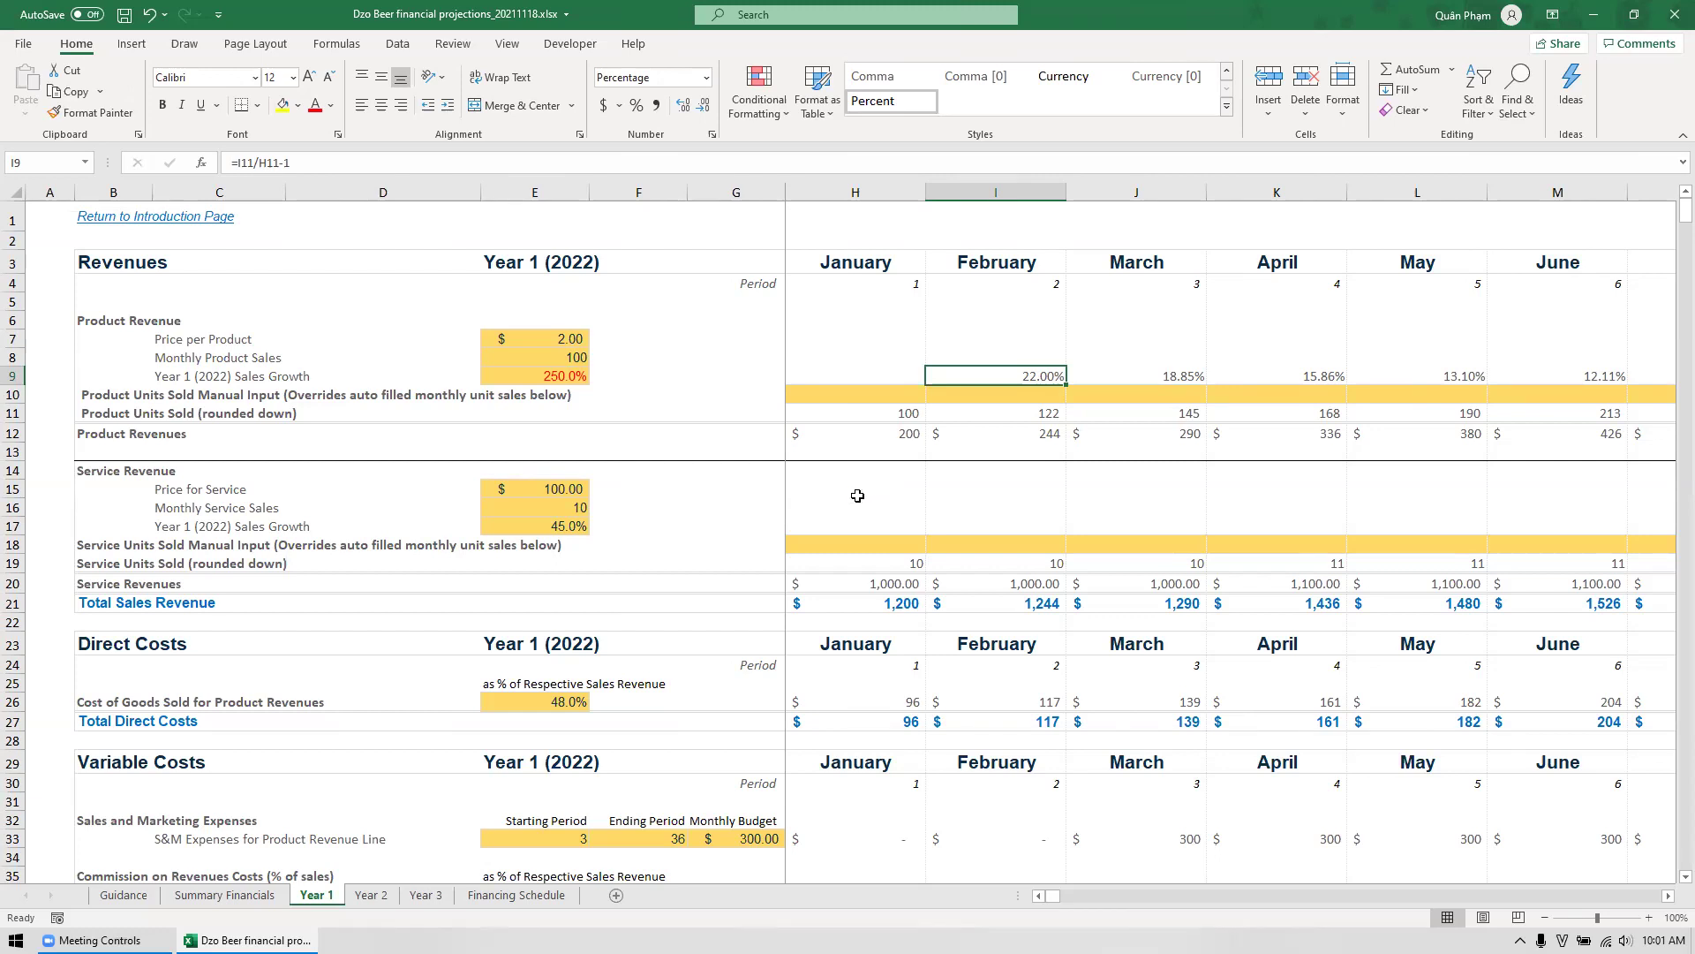
Review the Year 1 variable costs, wages, overhead costs, income statement and Capex sections.
scroll(857, 495, "down", 10)
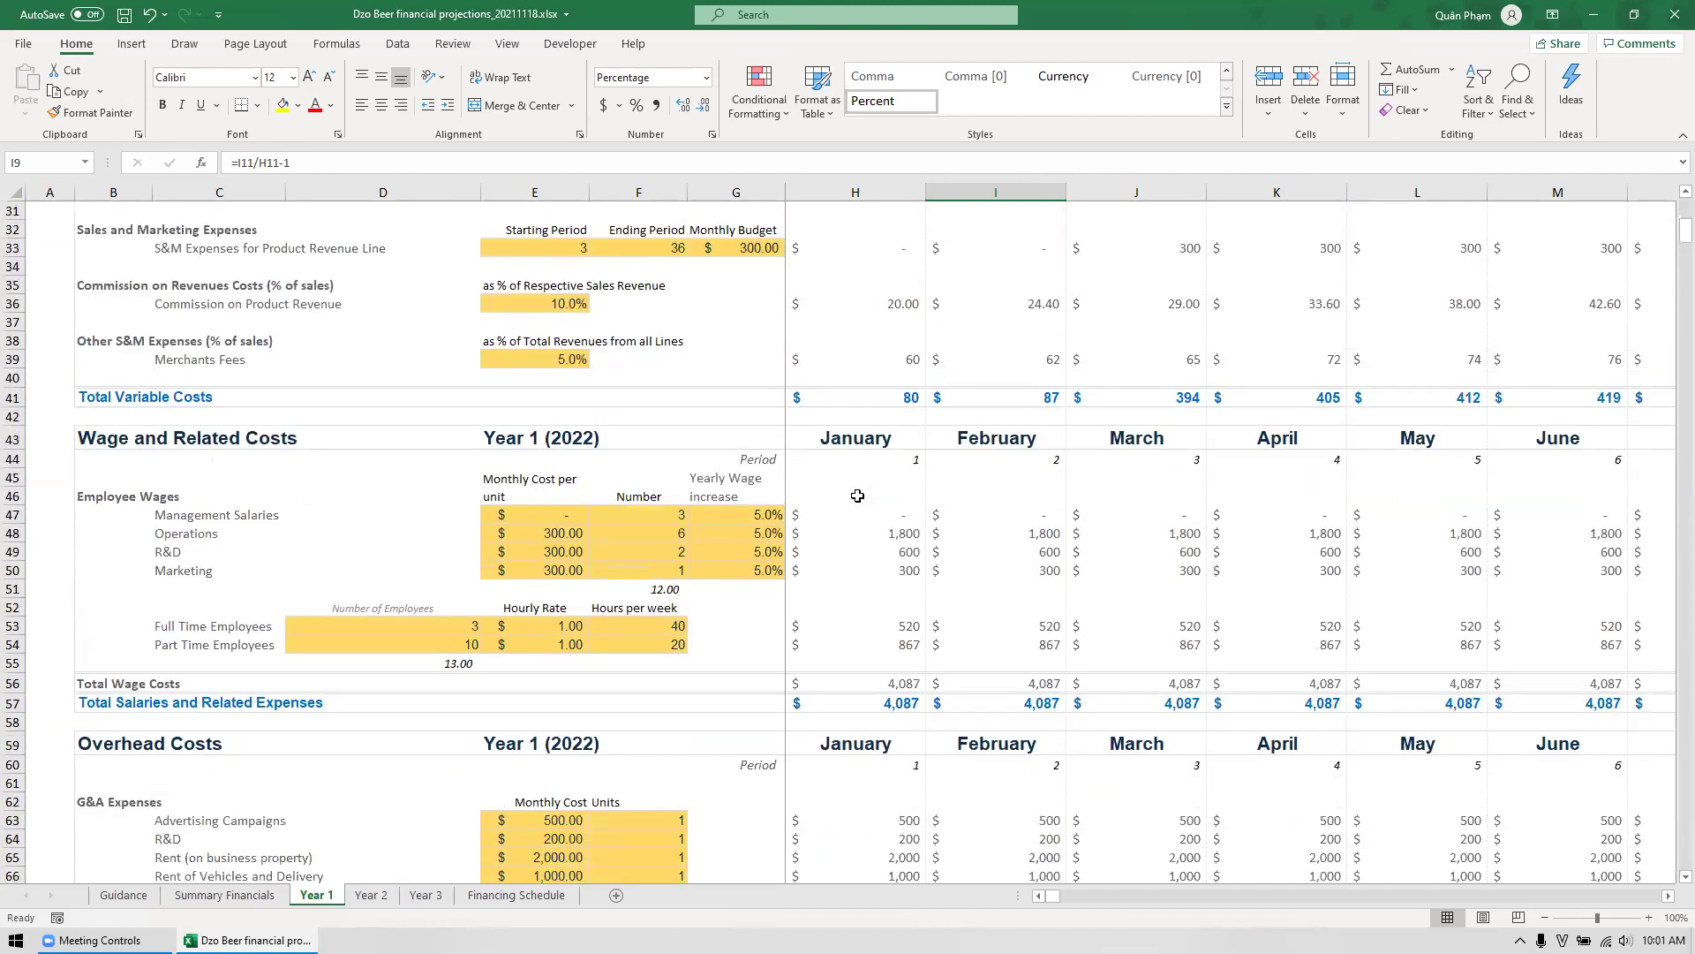
scroll(857, 495, "down", 1)
scroll(857, 496, "down", 2)
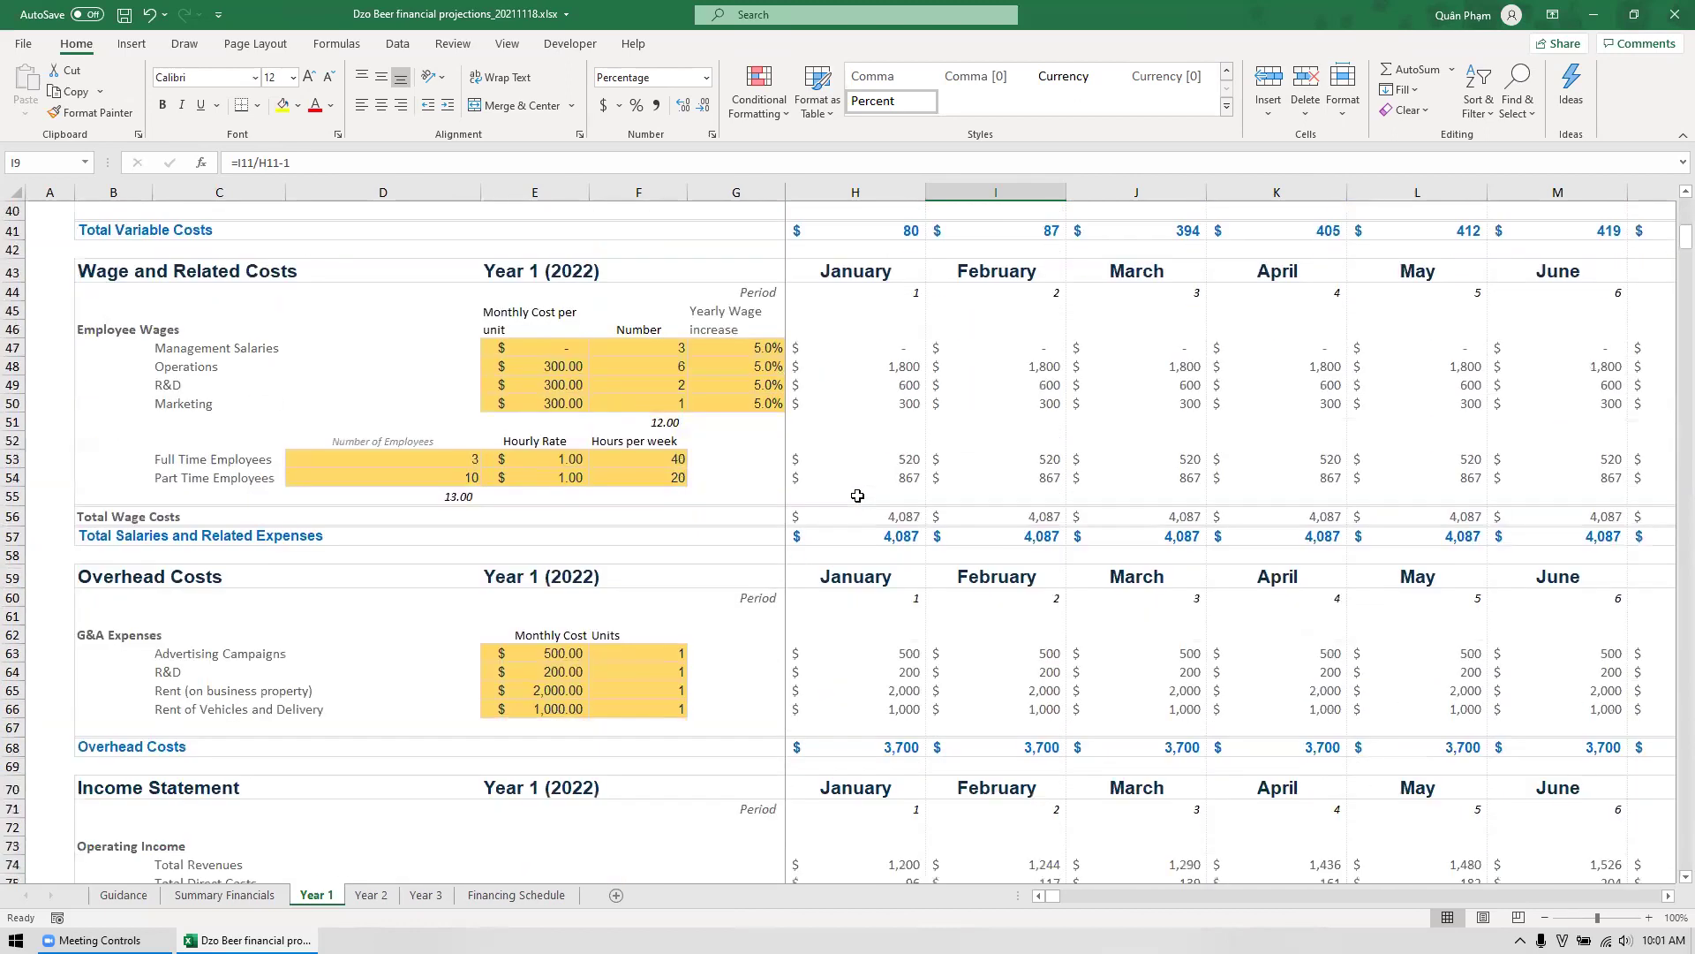
scroll(857, 495, "down", 7)
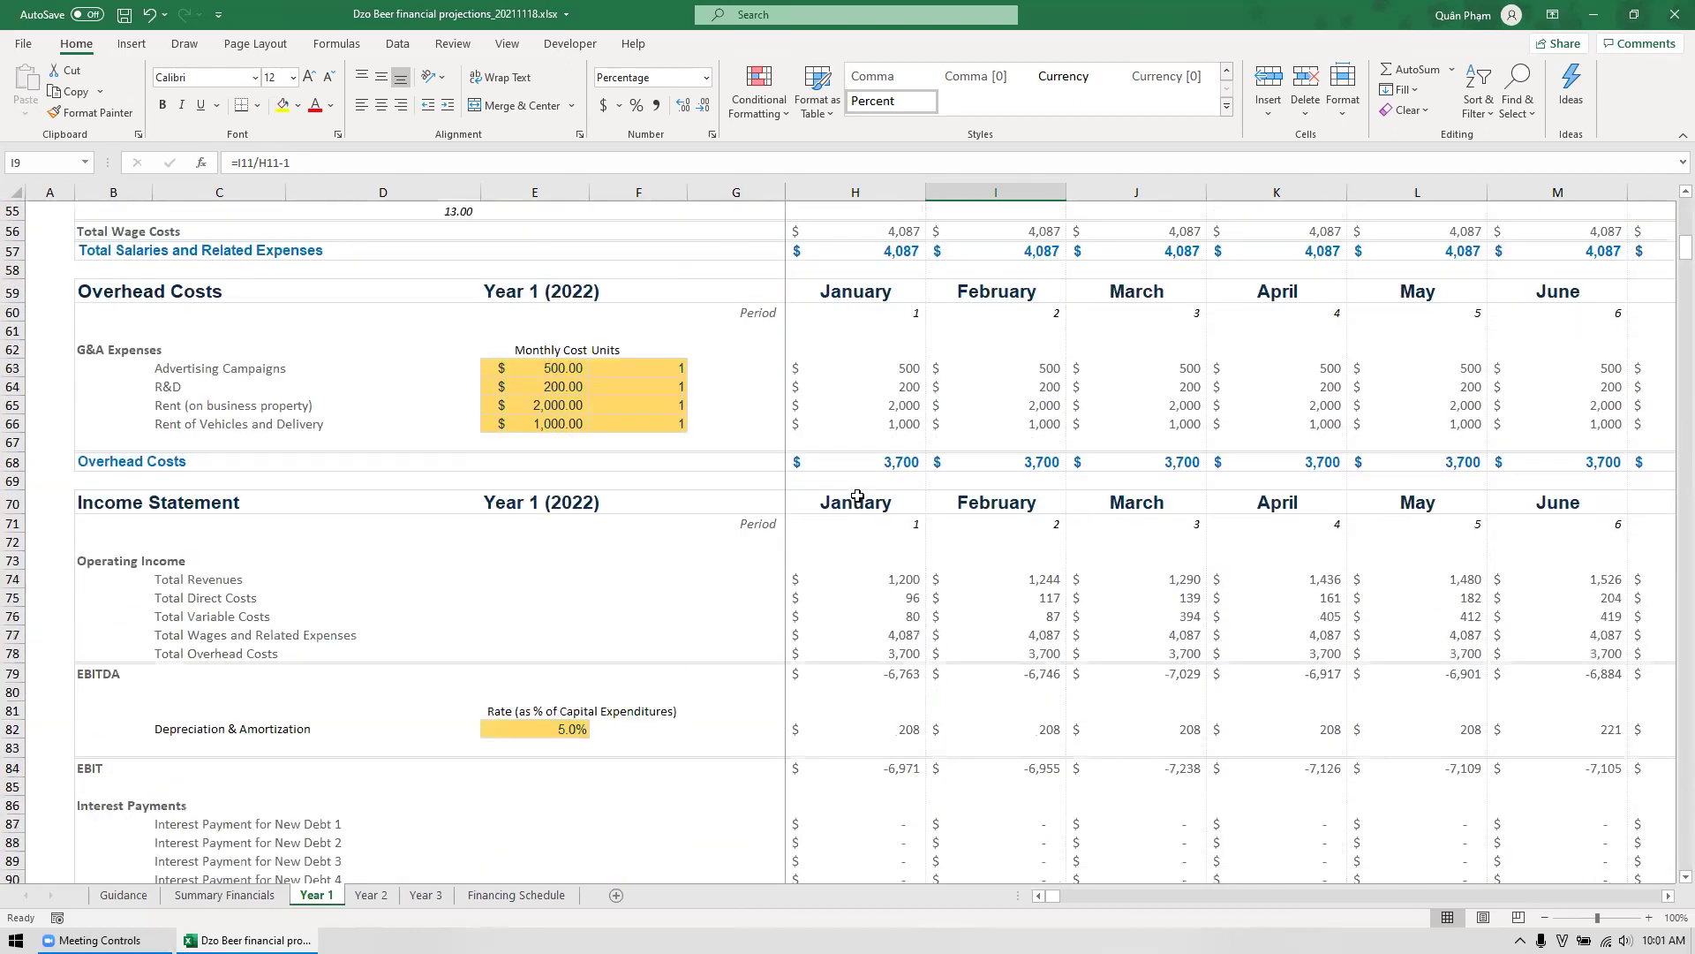
scroll(857, 495, "down", 4)
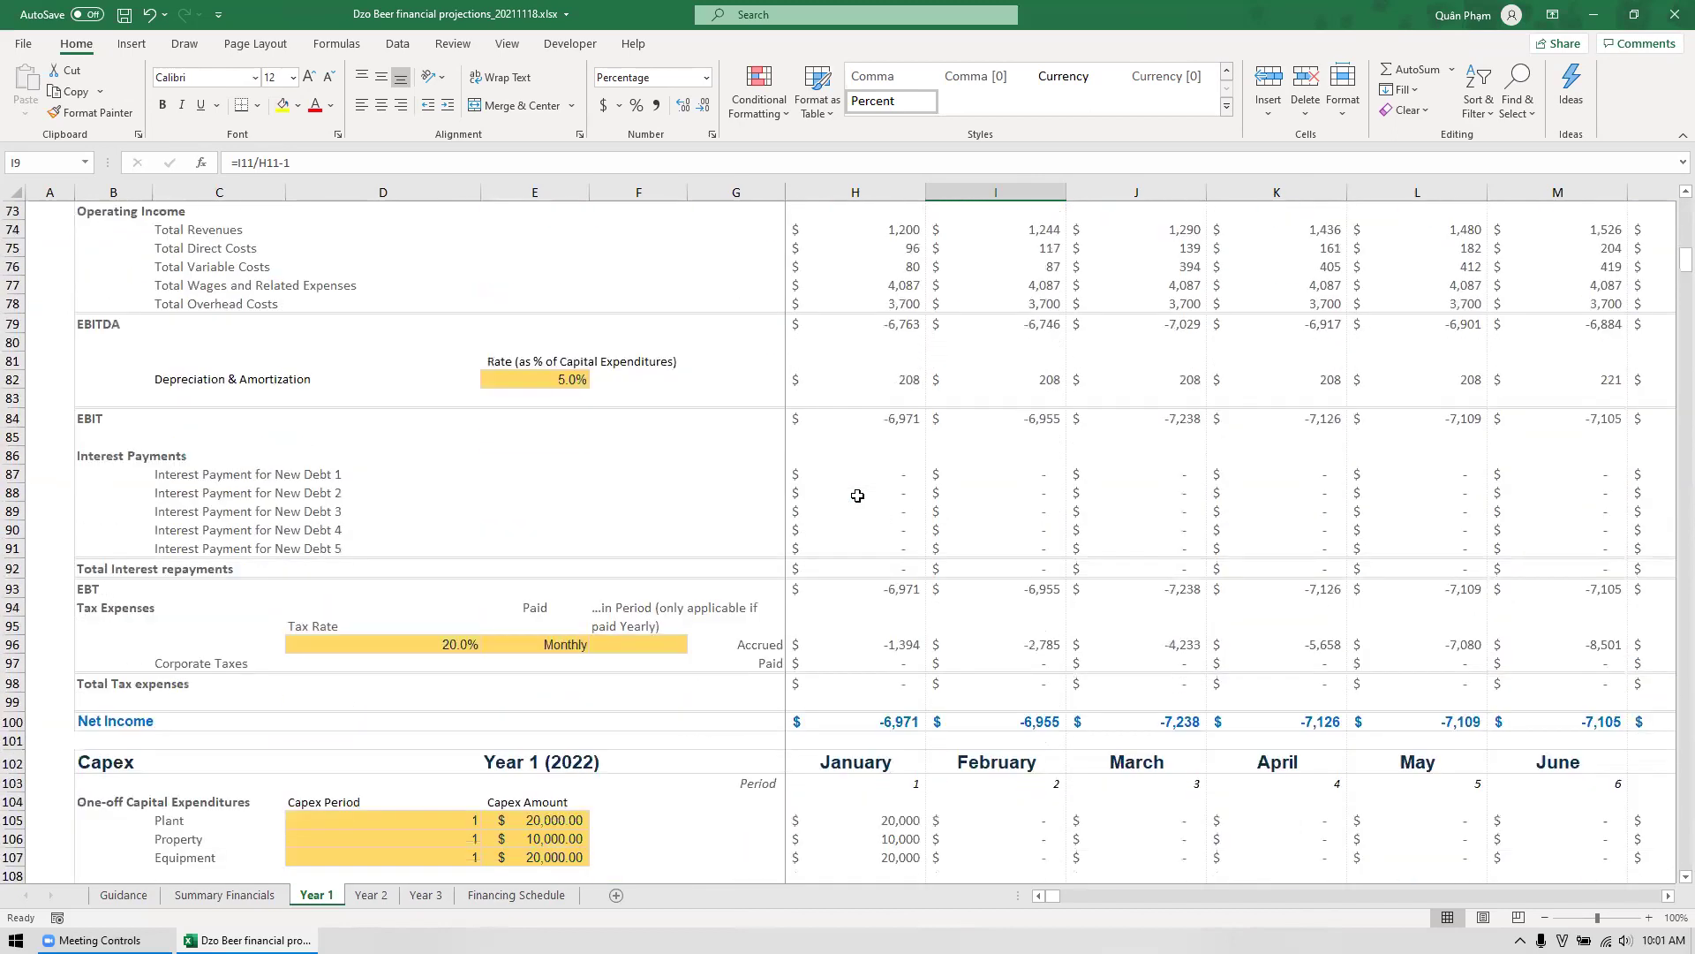
scroll(857, 496, "down", 2)
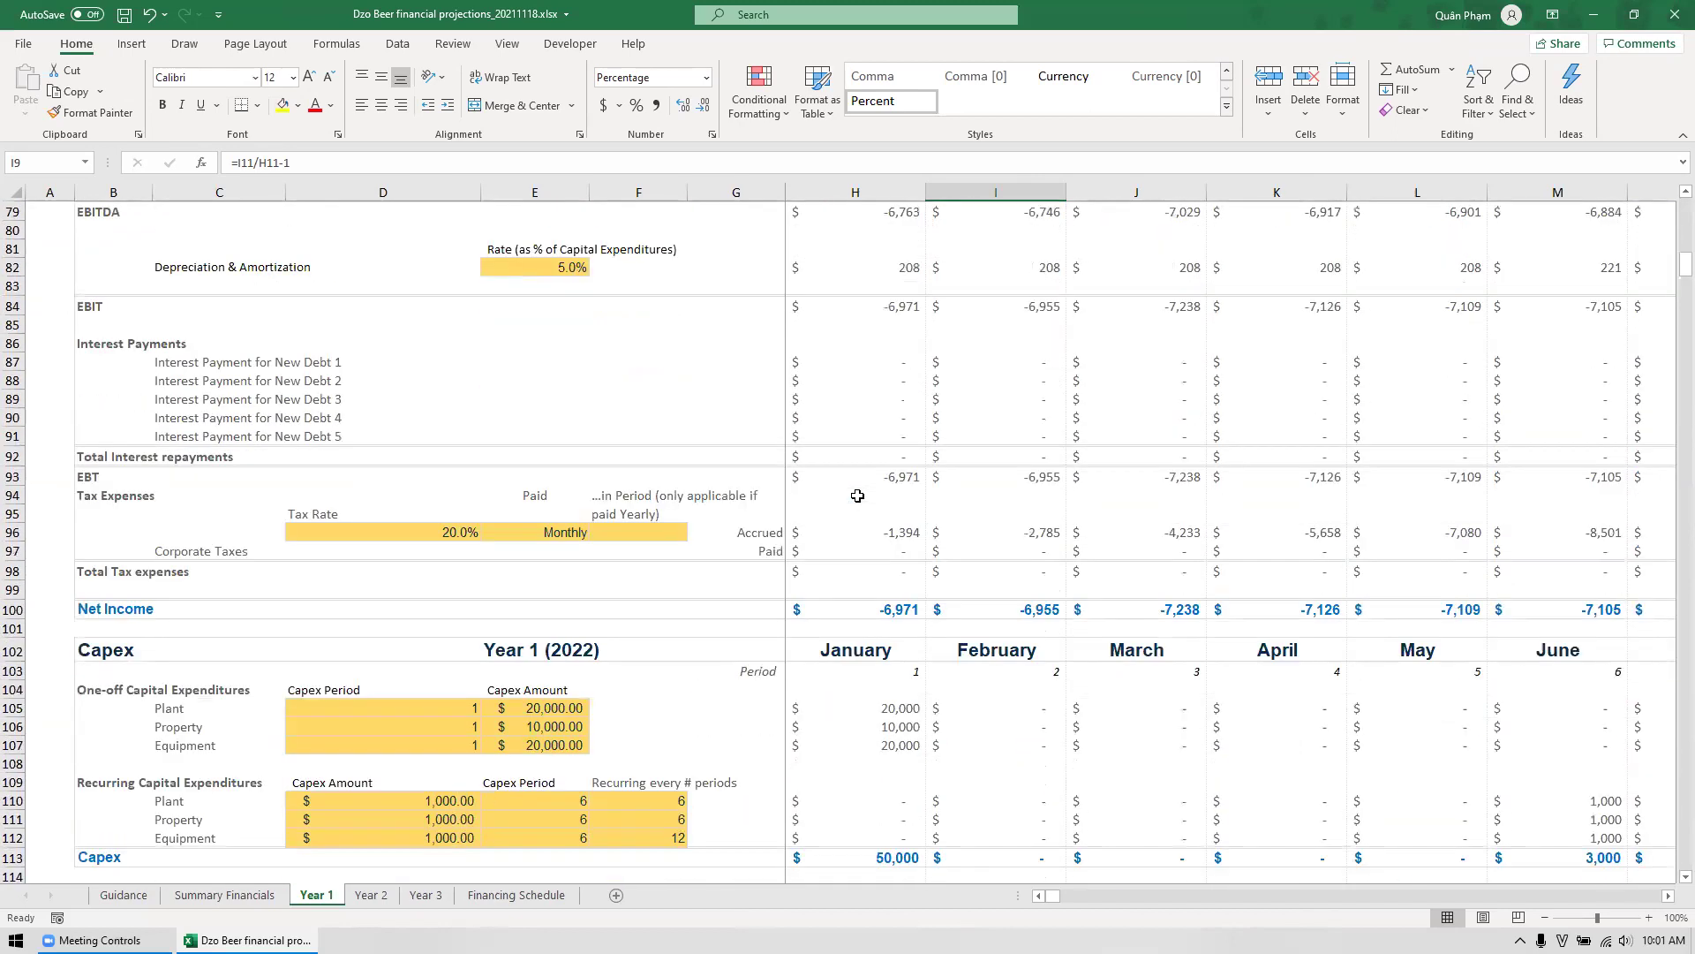
Review the Year 1 Capex, working capital, cash flow statement and balance sheet sections.
scroll(858, 495, "down", 6)
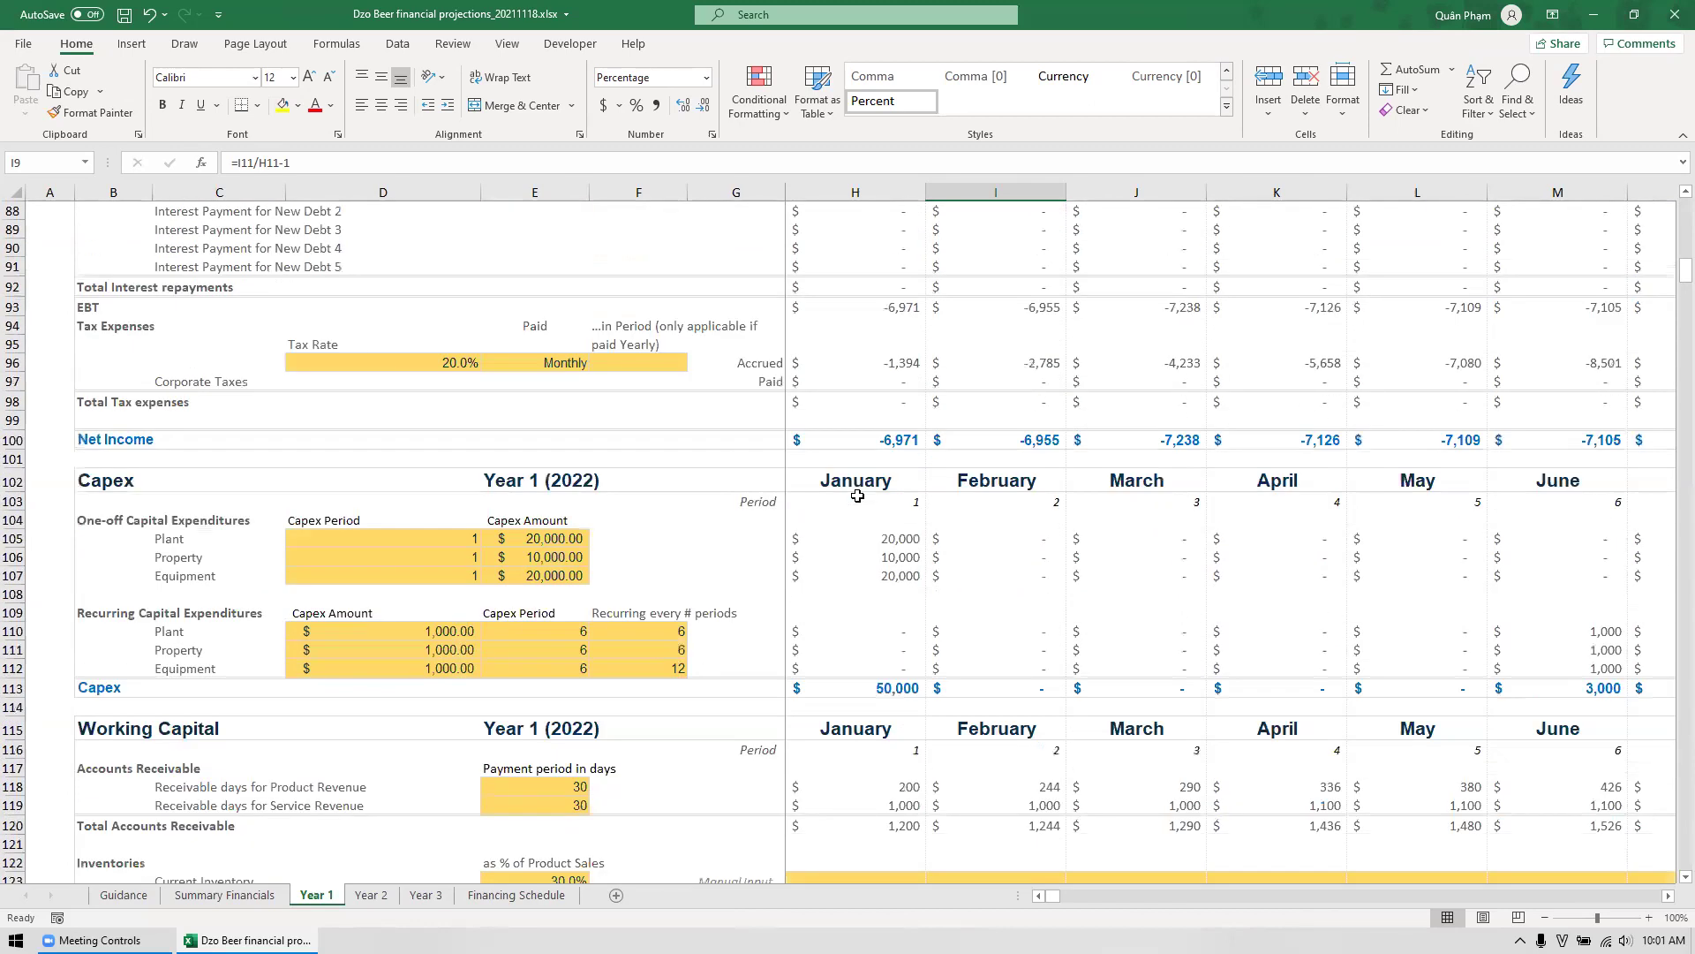
scroll(857, 495, "down", 3)
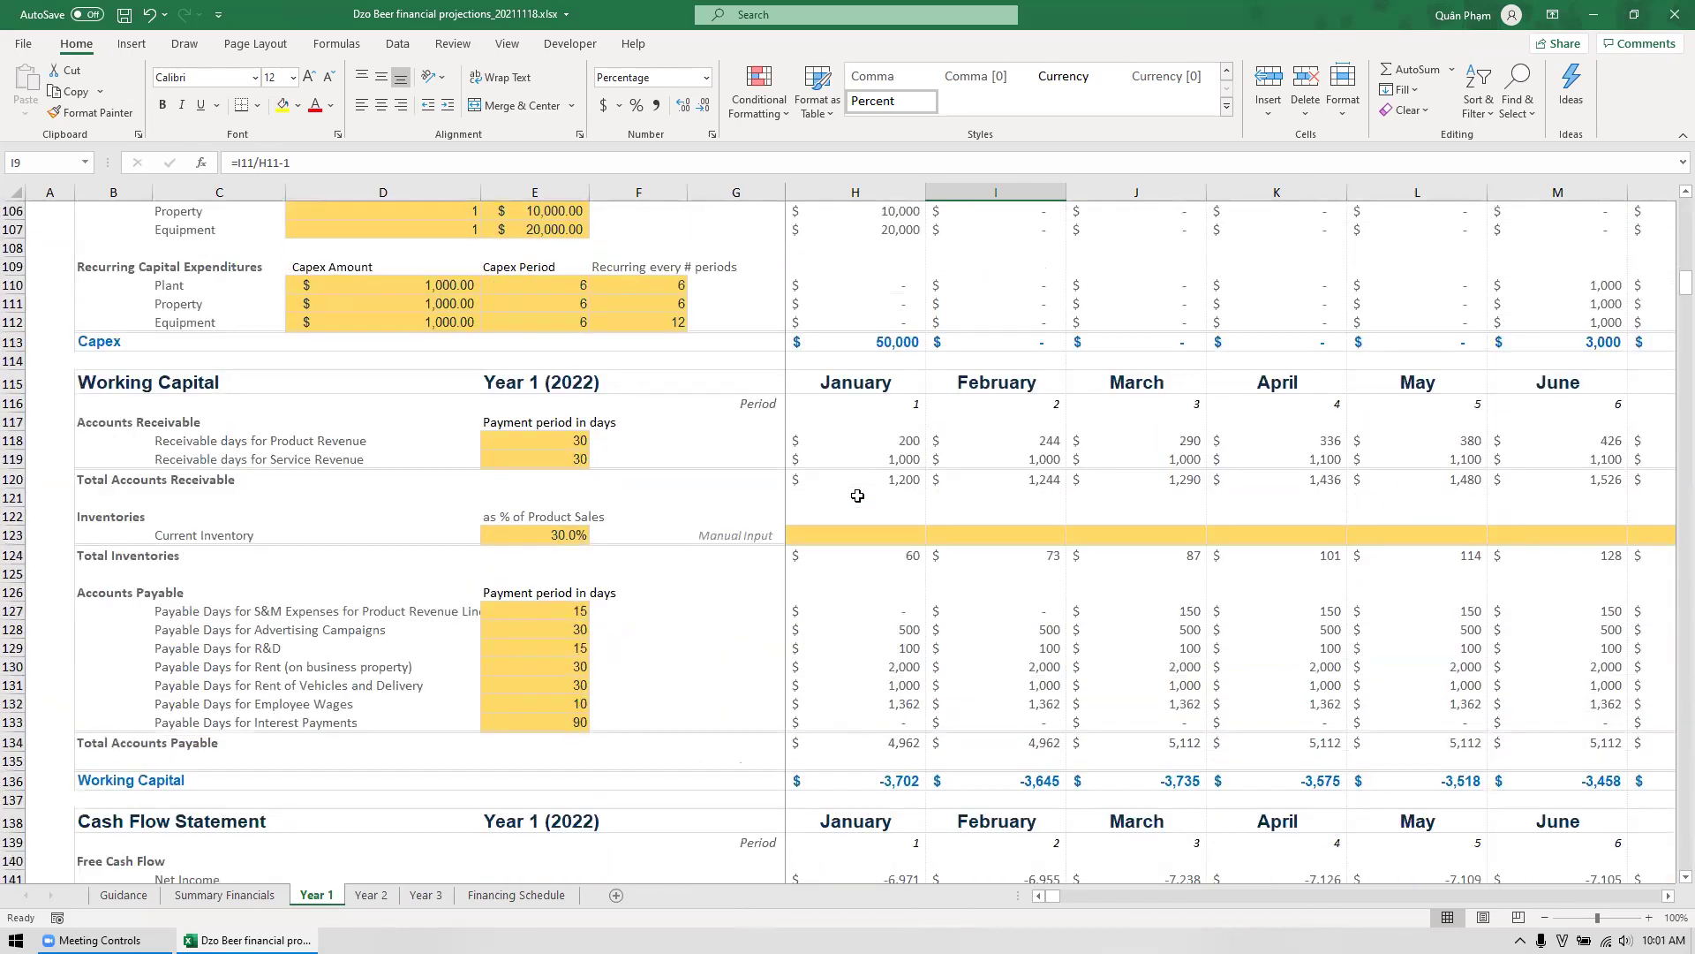
scroll(857, 495, "down", 5)
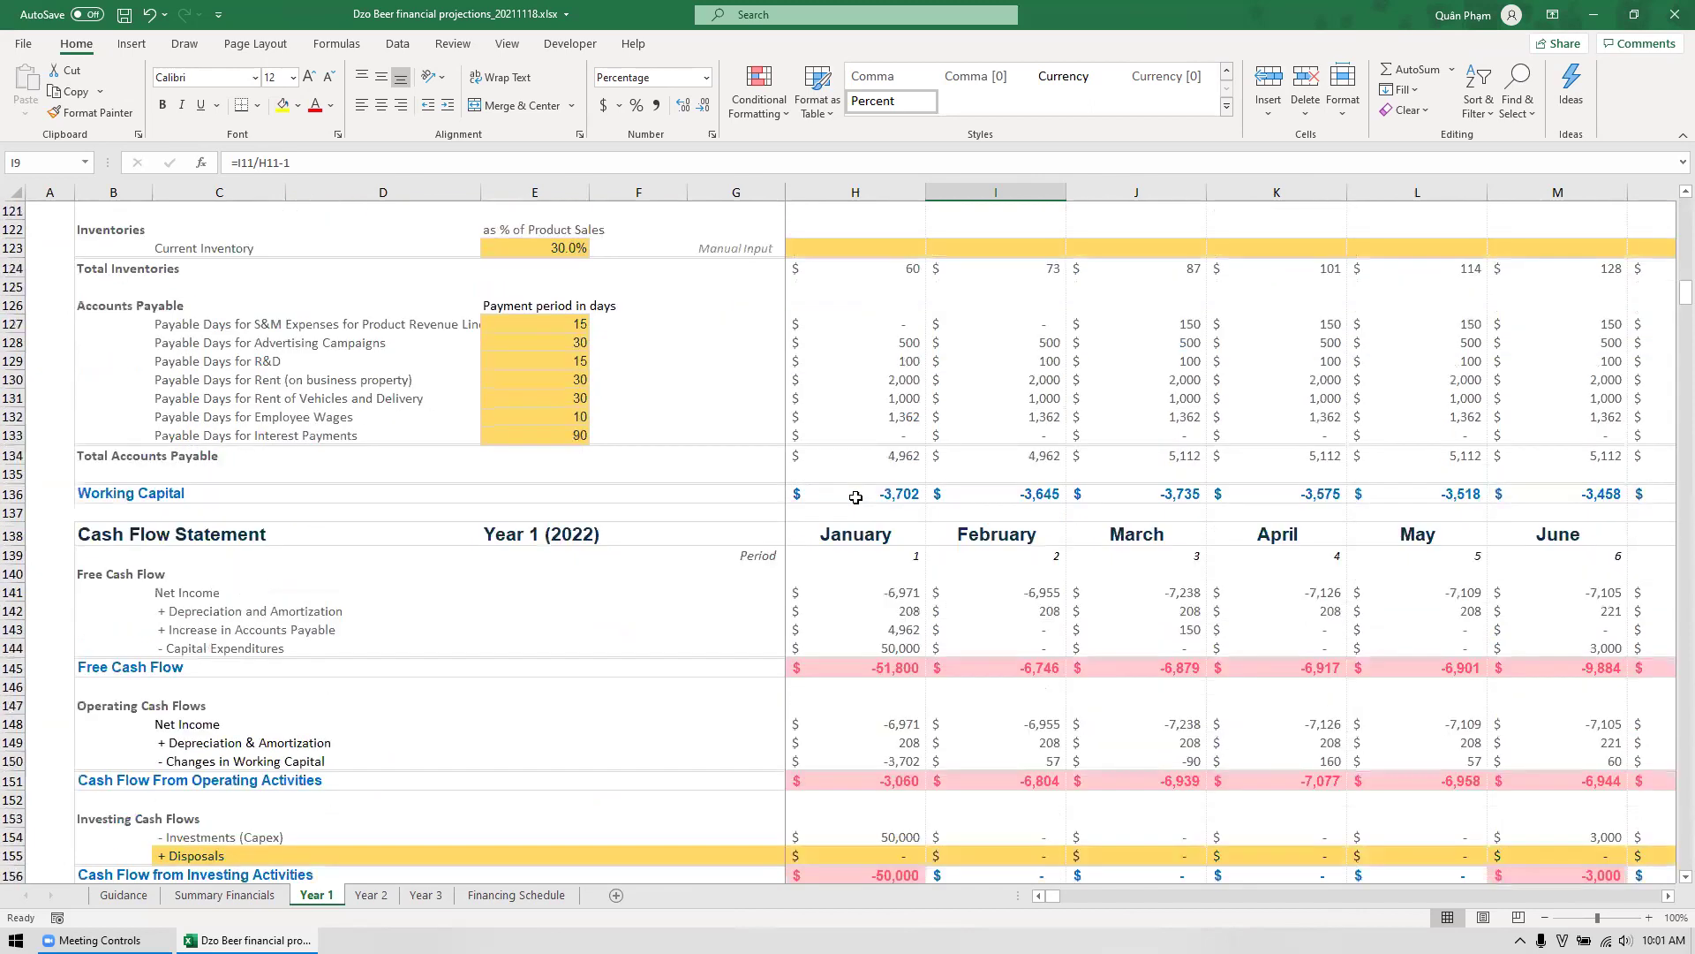
scroll(856, 497, "down", 4)
scroll(856, 497, "down", 4)
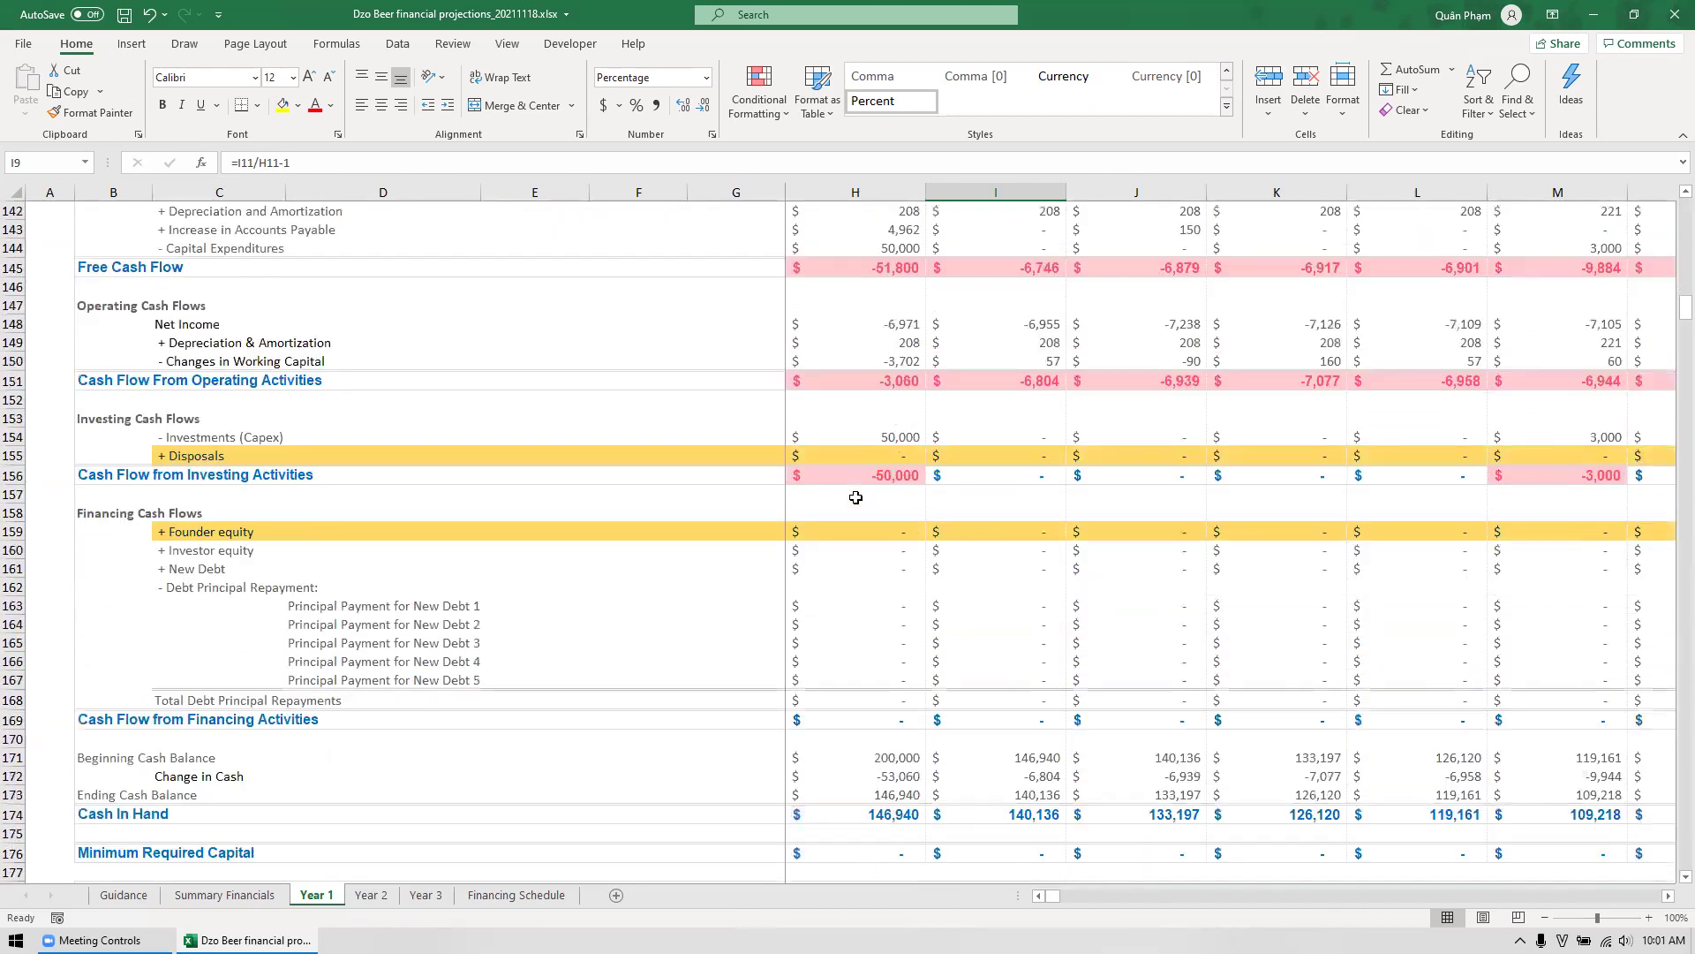
scroll(855, 497, "down", 4)
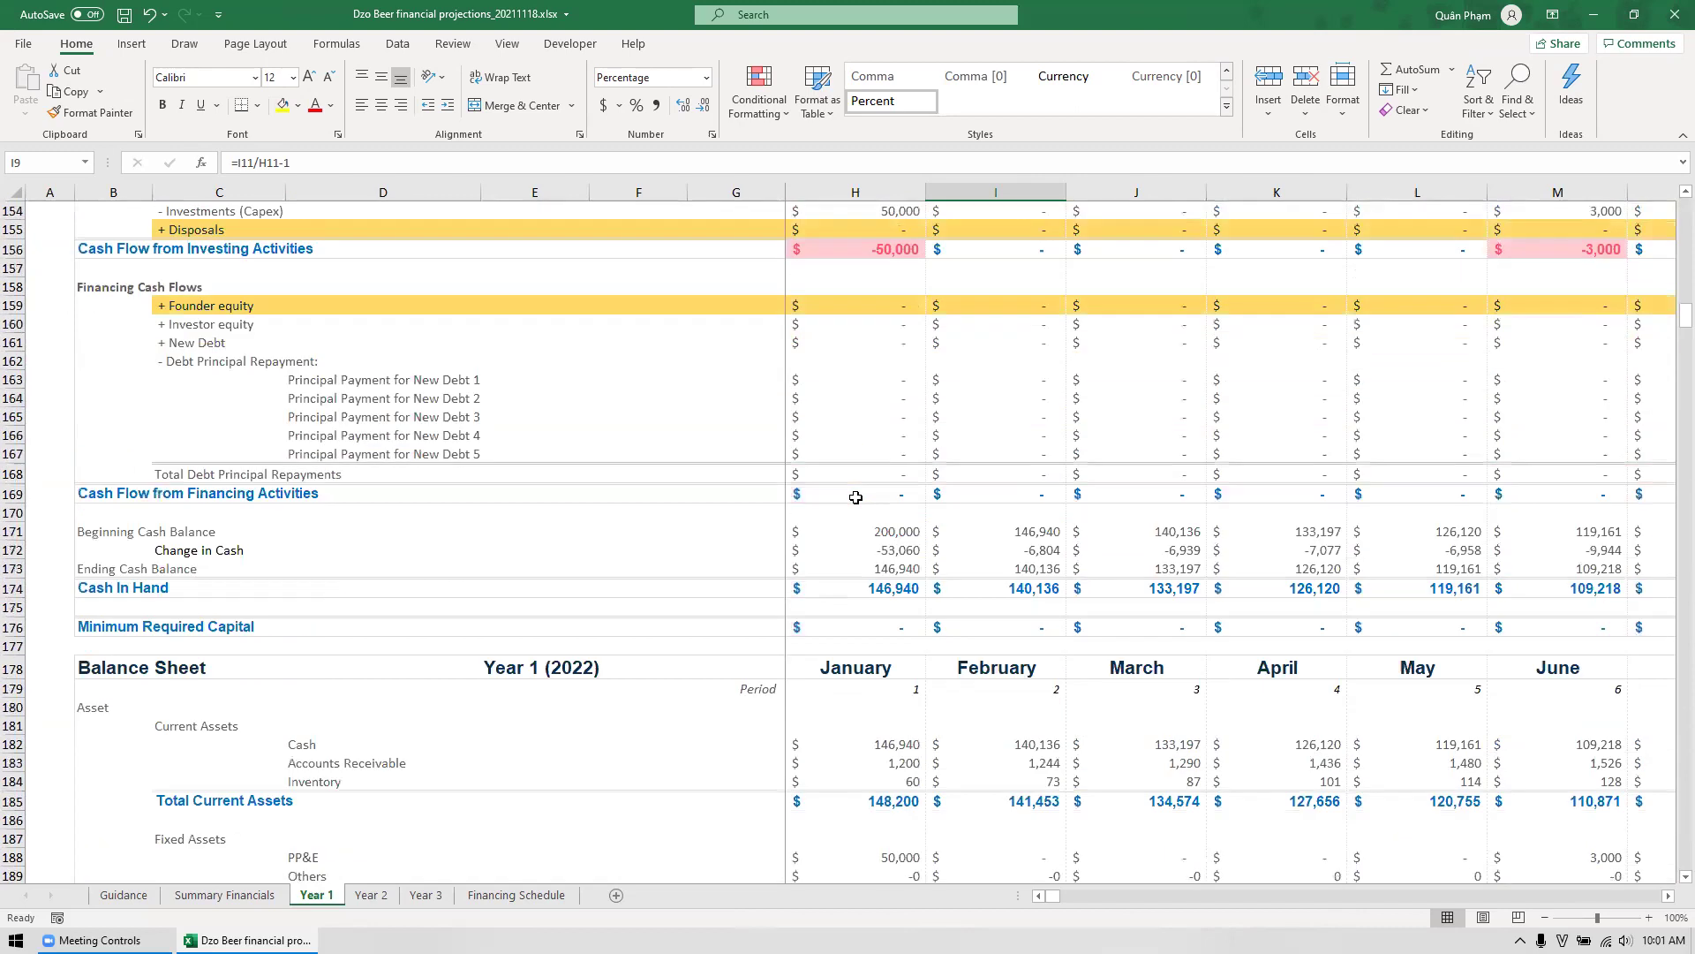
scroll(855, 497, "down", 9)
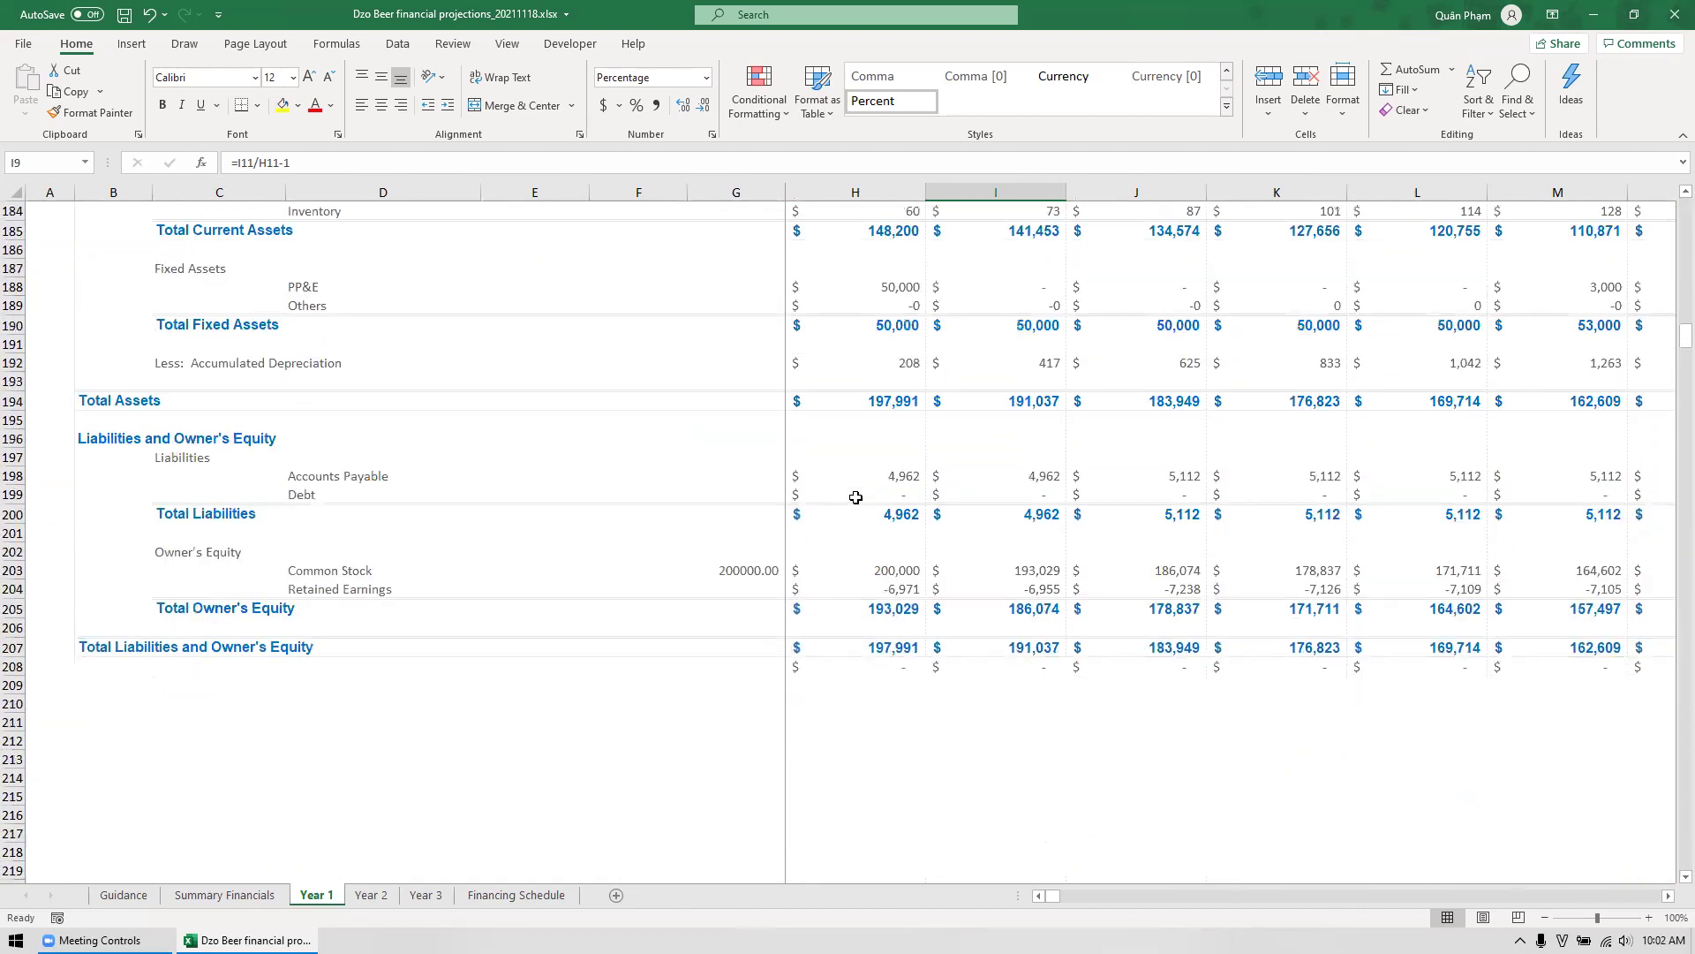
scroll(856, 497, "up", 3)
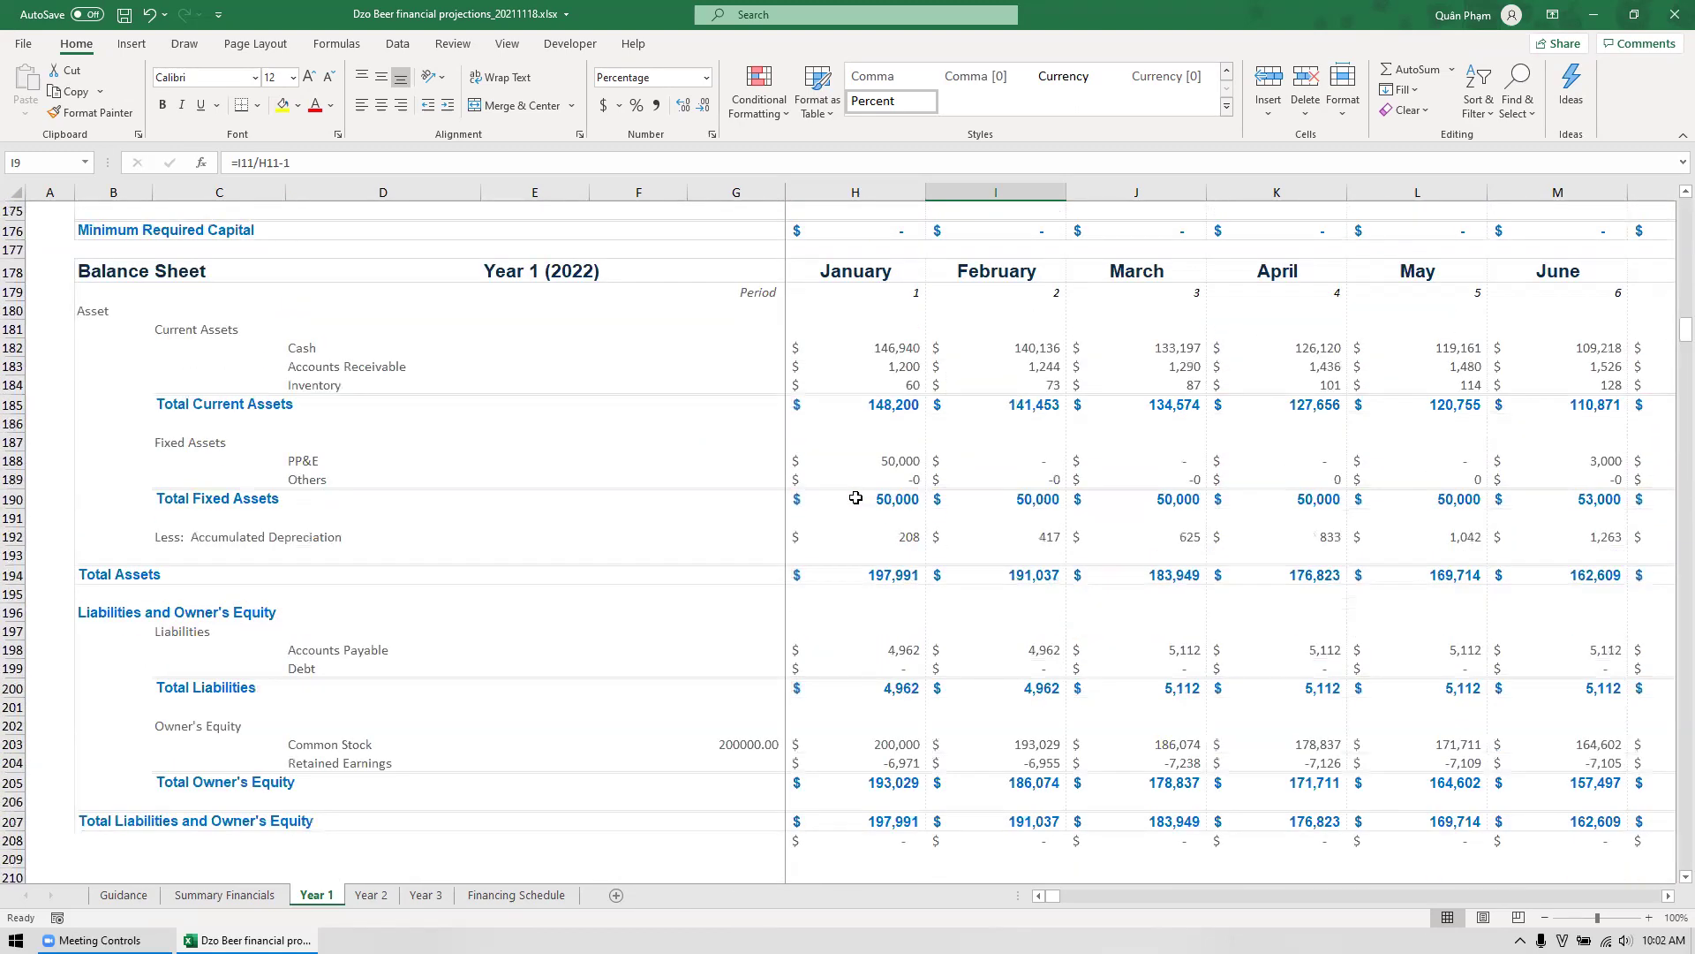
scroll(855, 497, "up", 12)
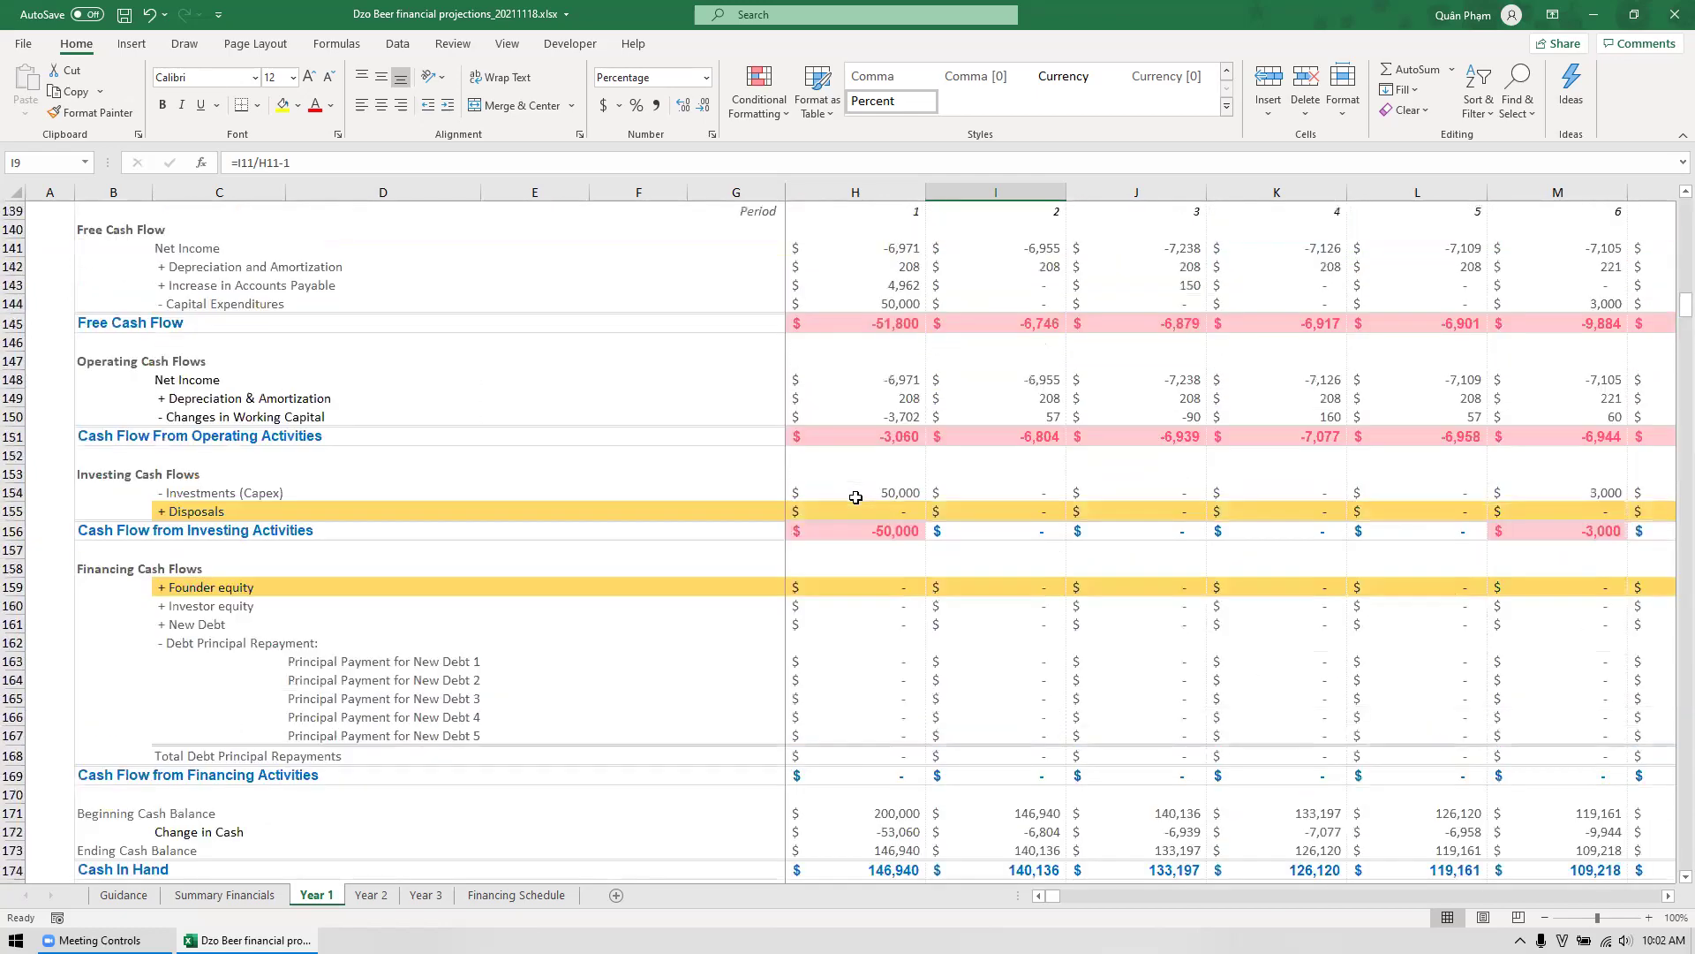
scroll(856, 497, "up", 20)
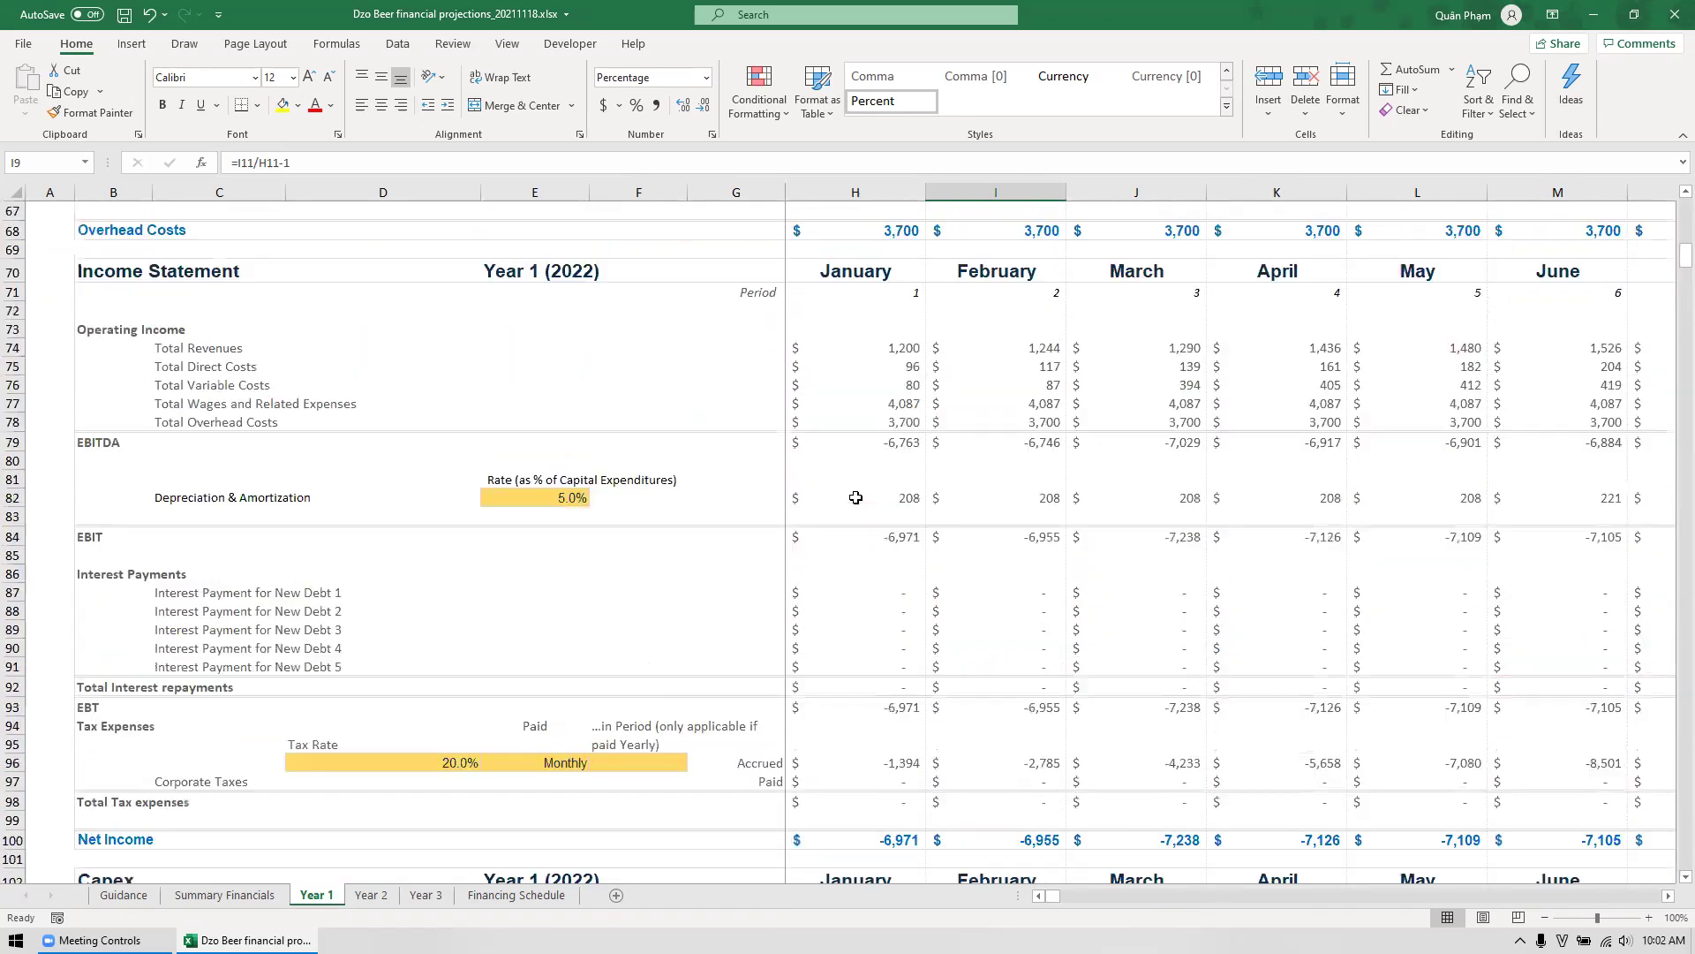
scroll(855, 497, "up", 20)
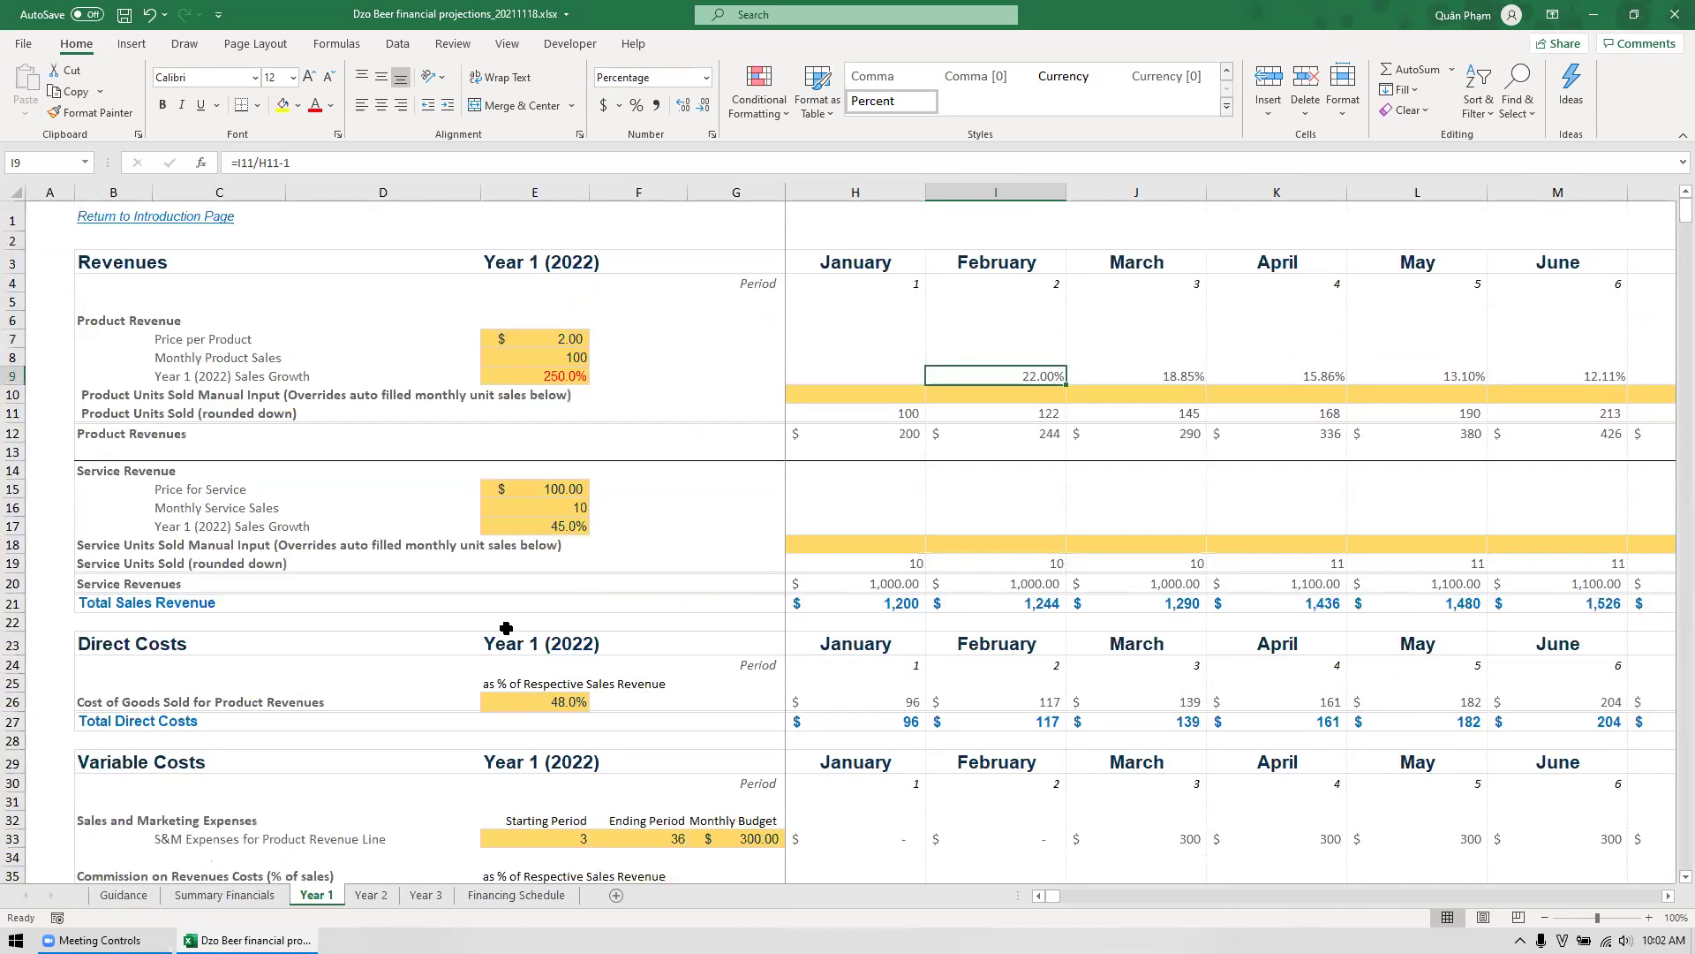
Set the Year 1 cost of goods sold for product revenues to 40%.
left_click(532, 705)
type("4")
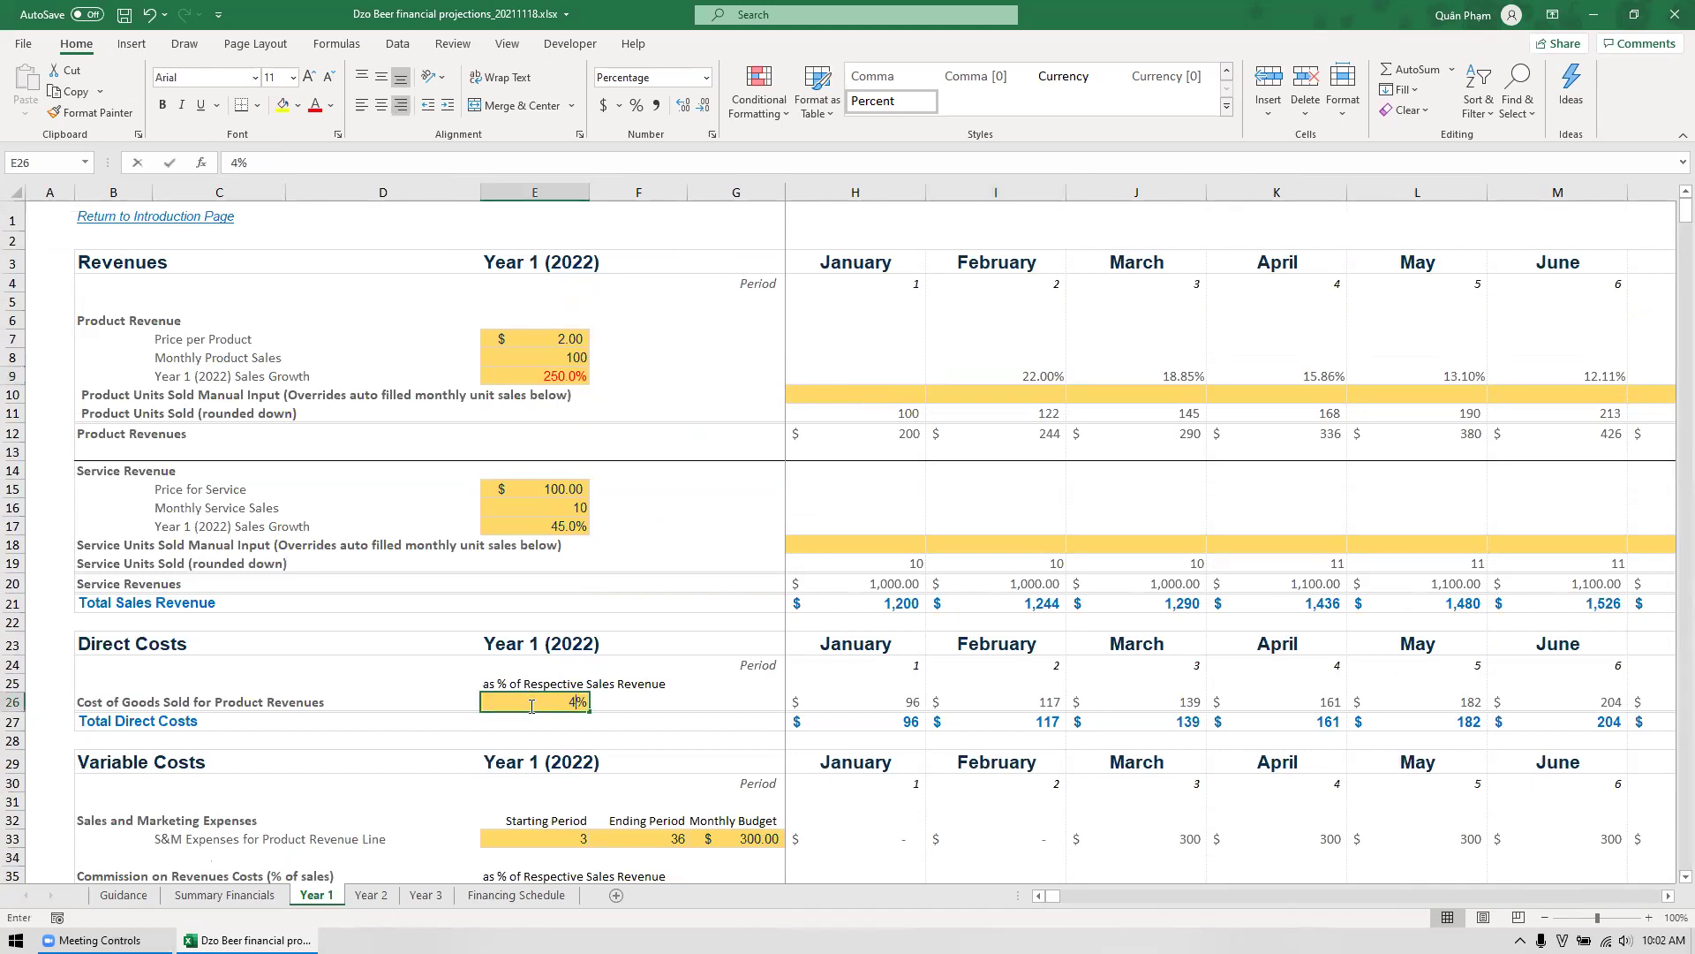
type("0")
key("Return")
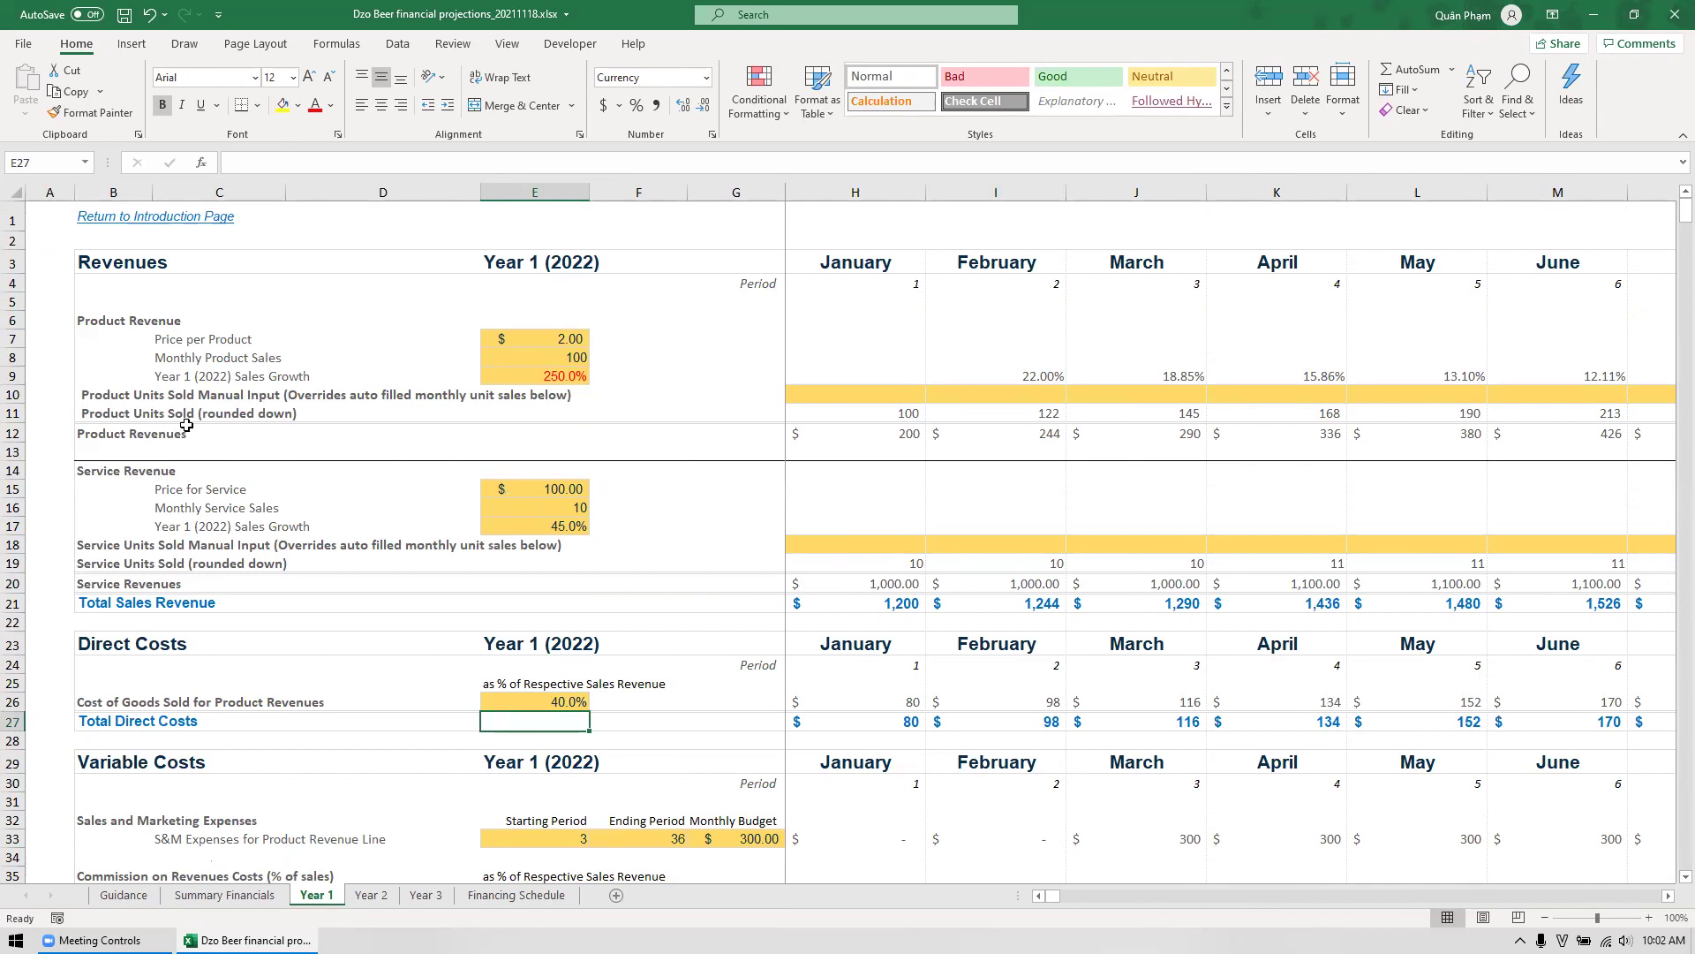
Insert "Monthly" into the product revenue growth label formula in C9 so it reads "Year 1 (2022) Monthly Sales Growth".
left_click(179, 374)
key("F2")
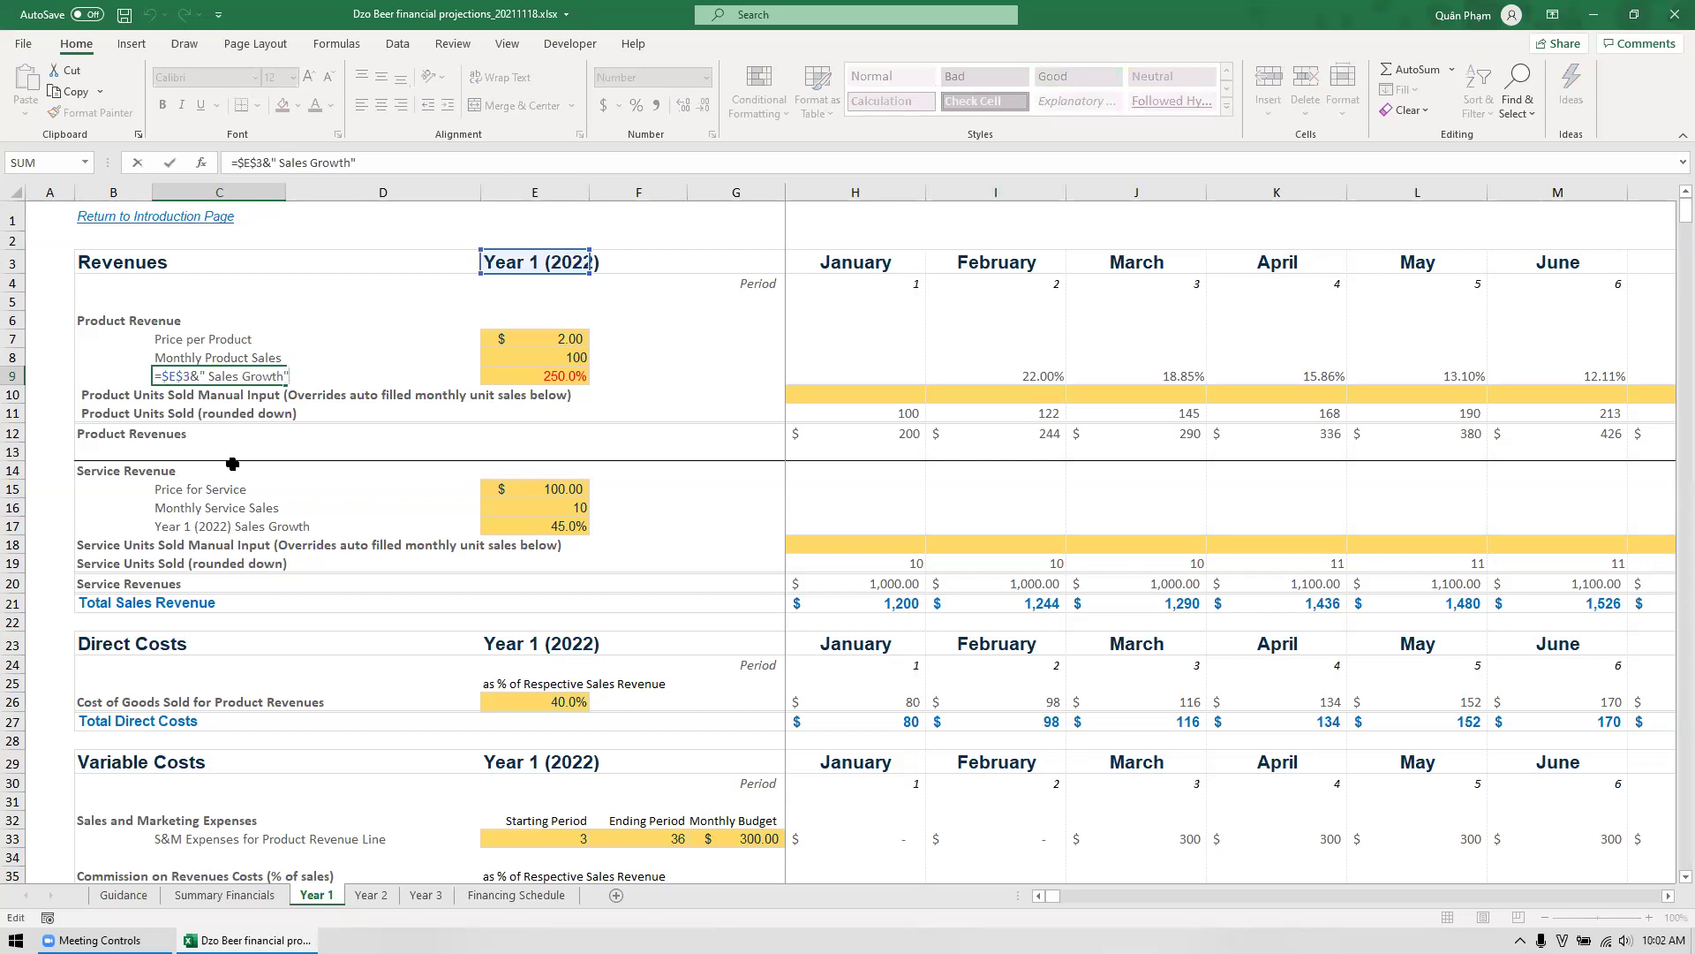
key("Escape")
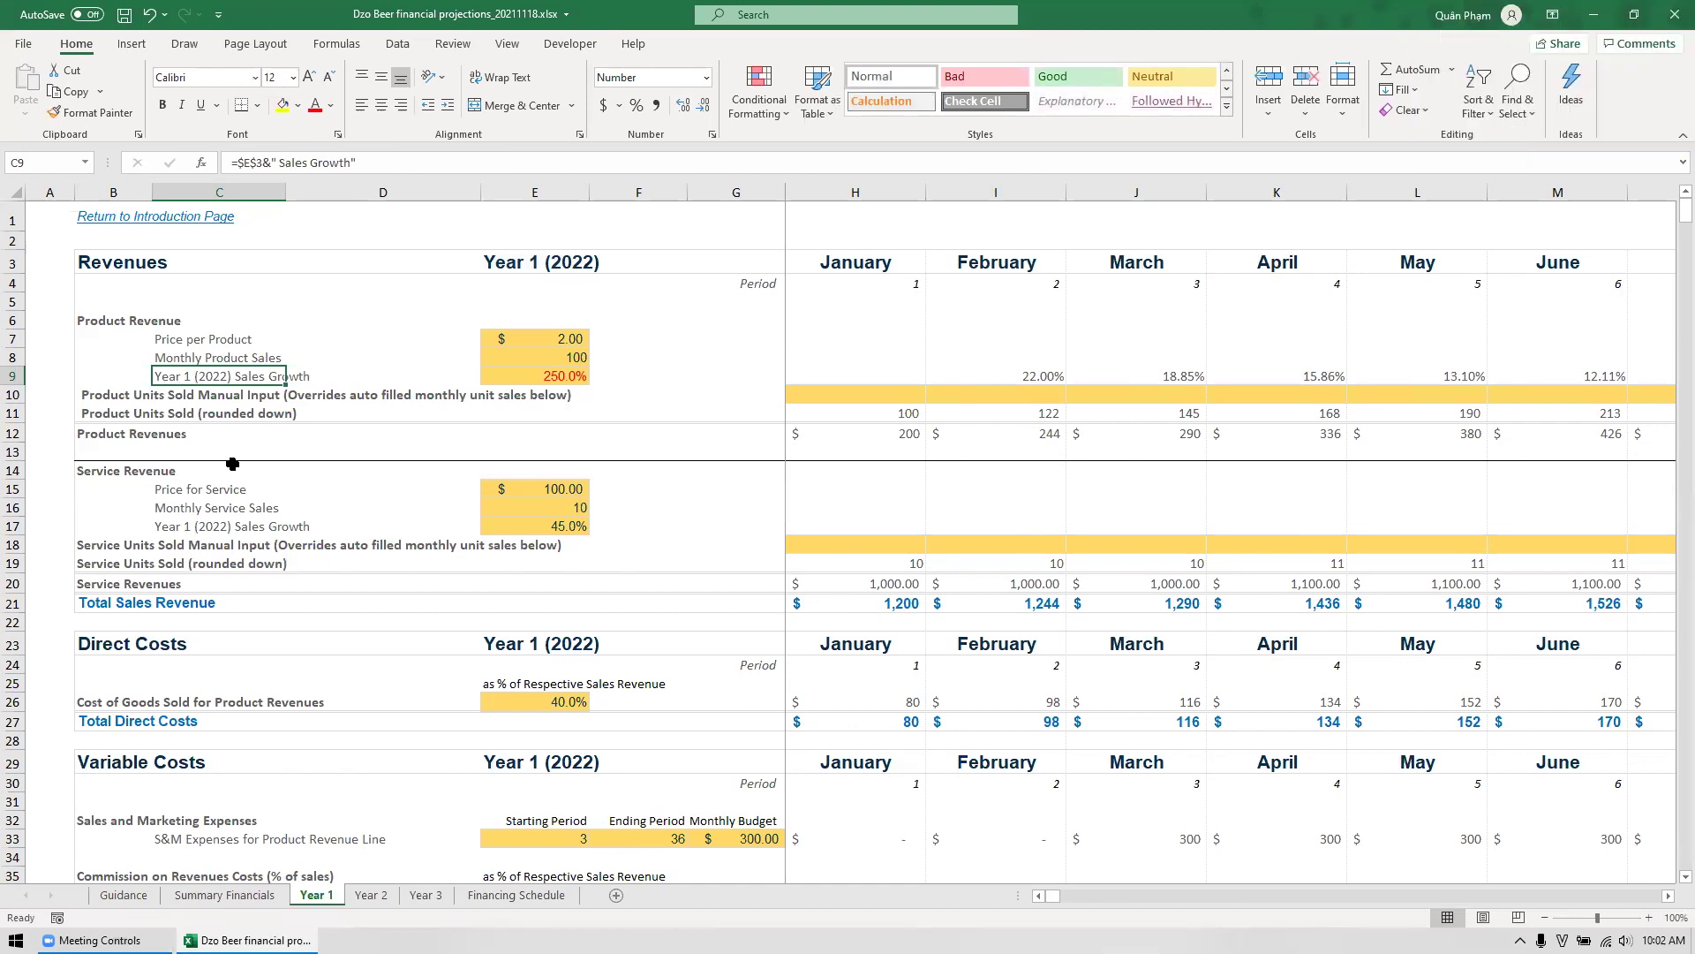
key("F2")
key("Left")
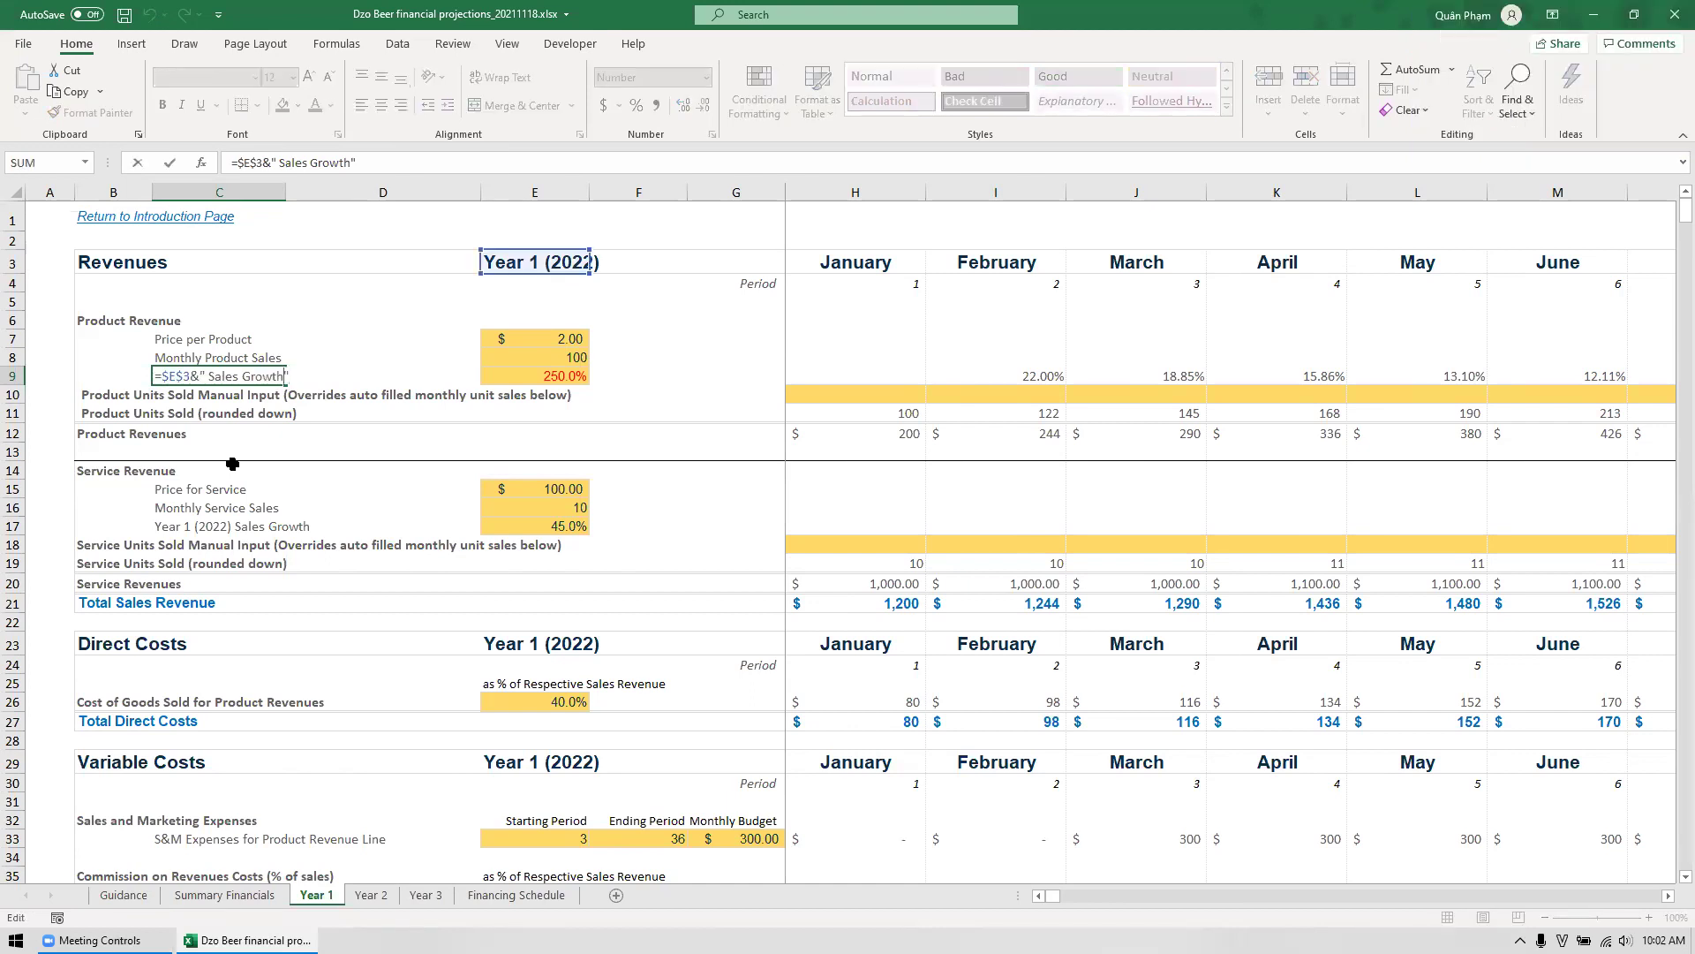
key("Left")
key("Left")
key("Left")
type("Monthly")
key("Return")
Set the Year 1 monthly product sales growth in E9 to 15%.
key("Up")
key("Right")
key("Right")
key("Right")
key("Right")
key("Left")
key("Left")
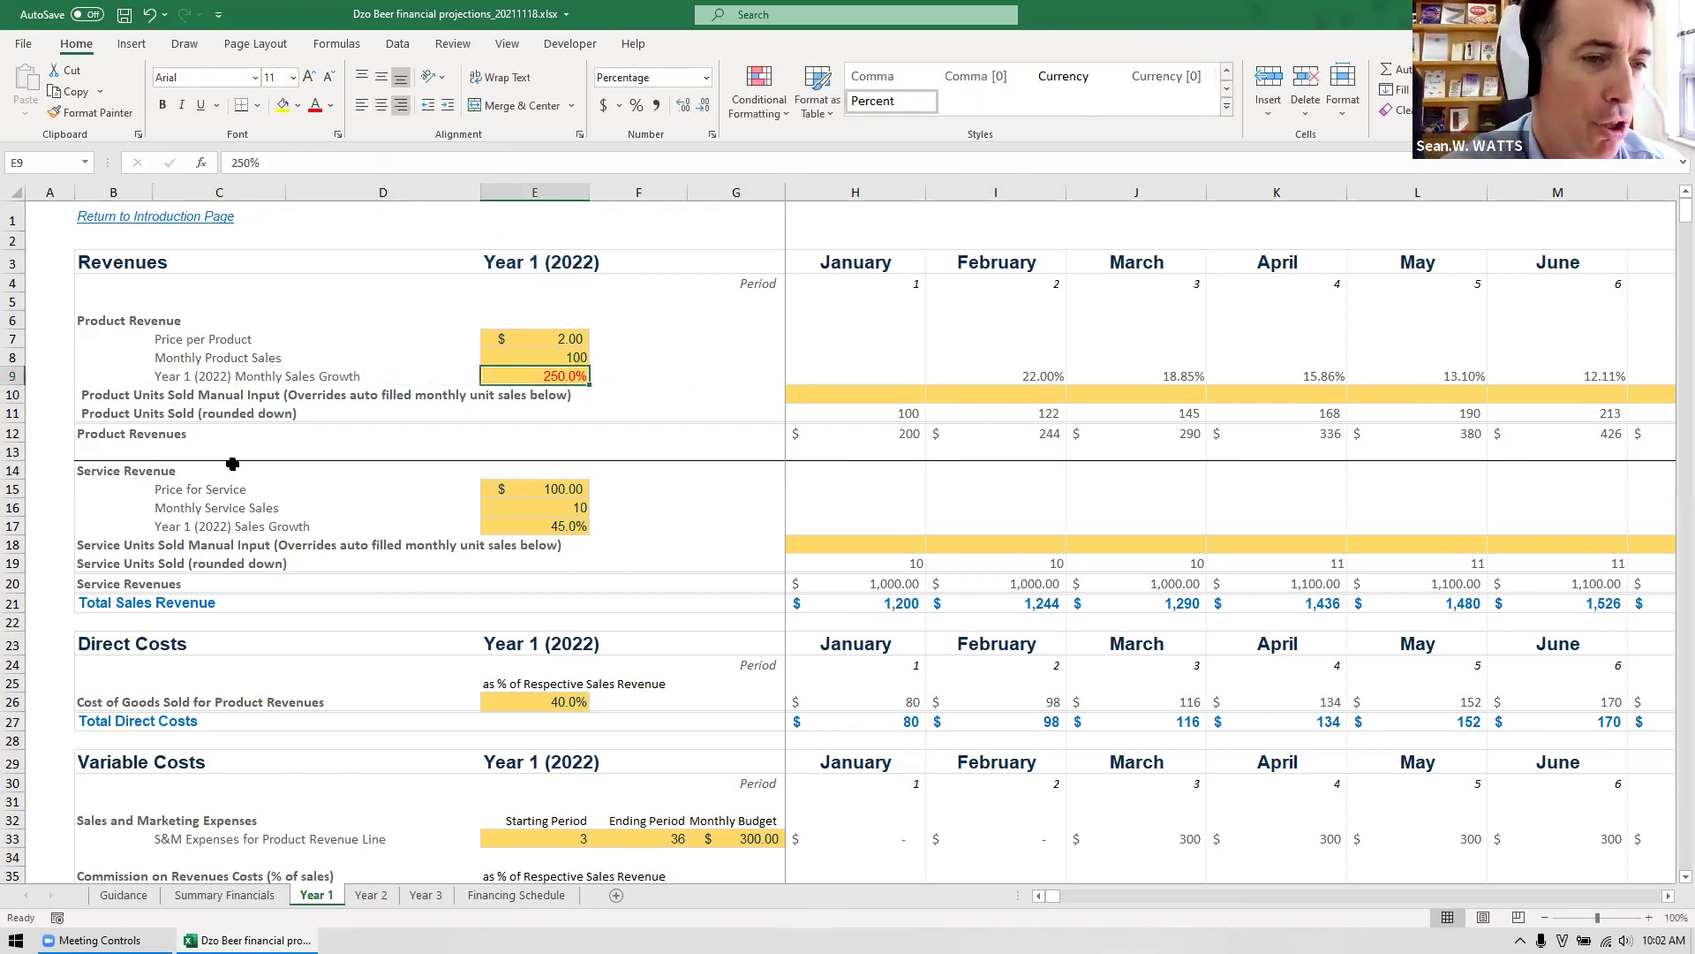
type("15")
key("Return")
Inspect the formula behind February's product units sold in I11.
key("Right")
key("Right")
key("Right")
key("Right")
key("Down")
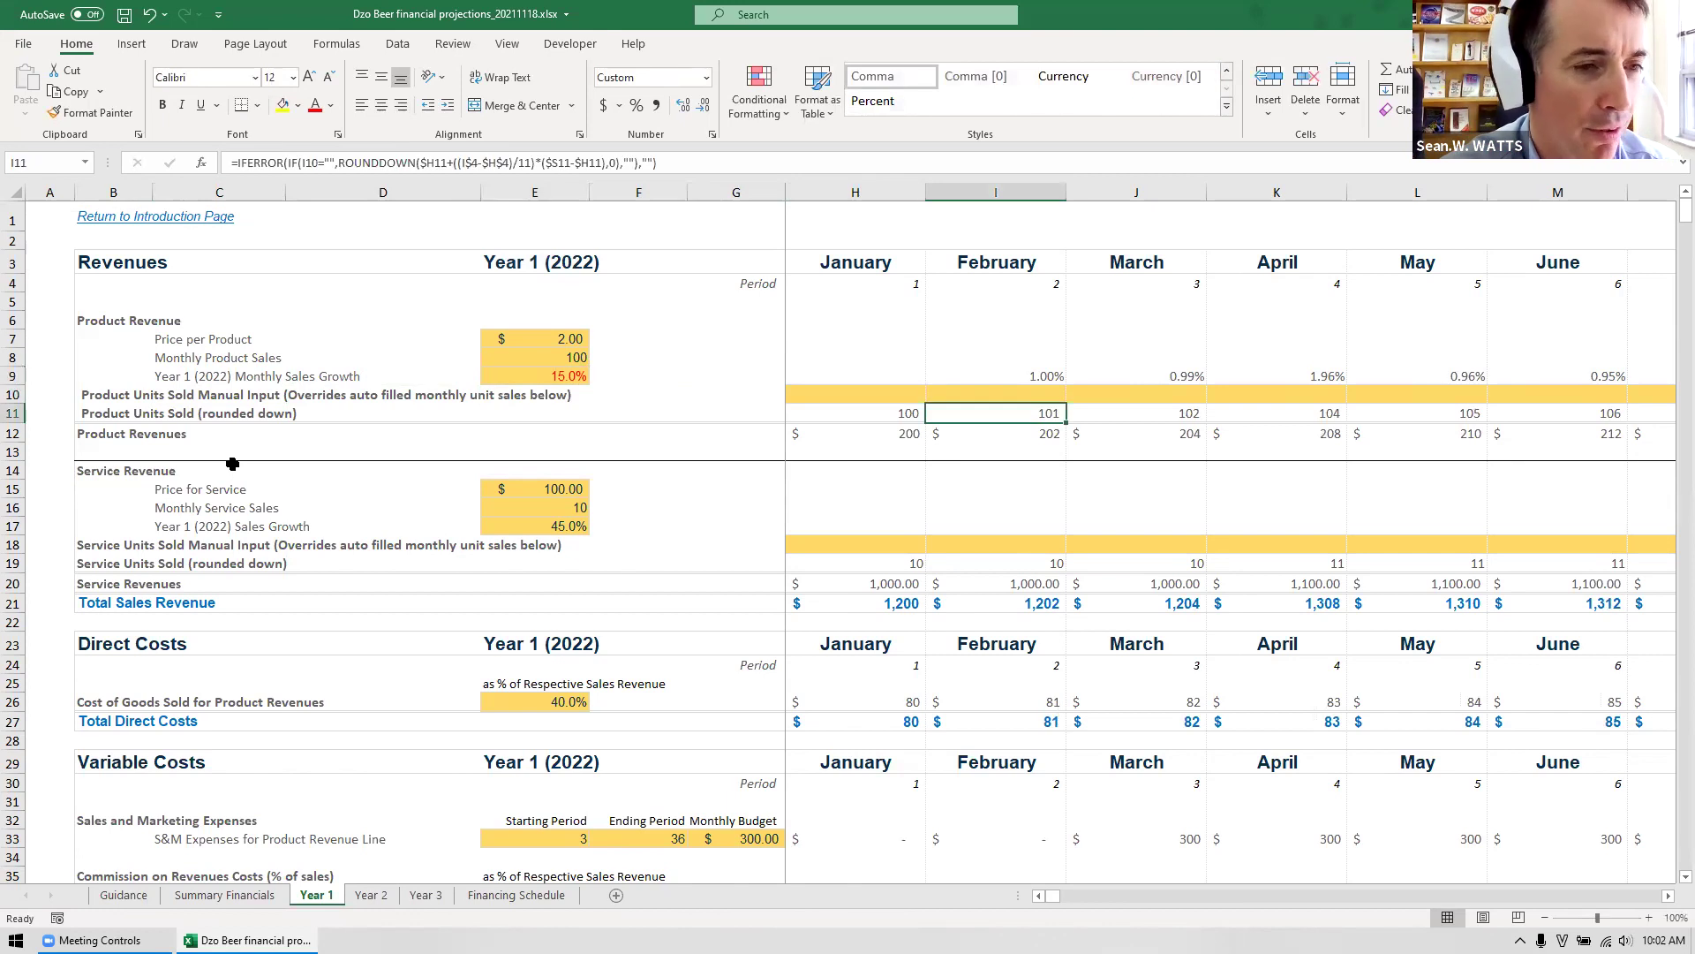
key("F2")
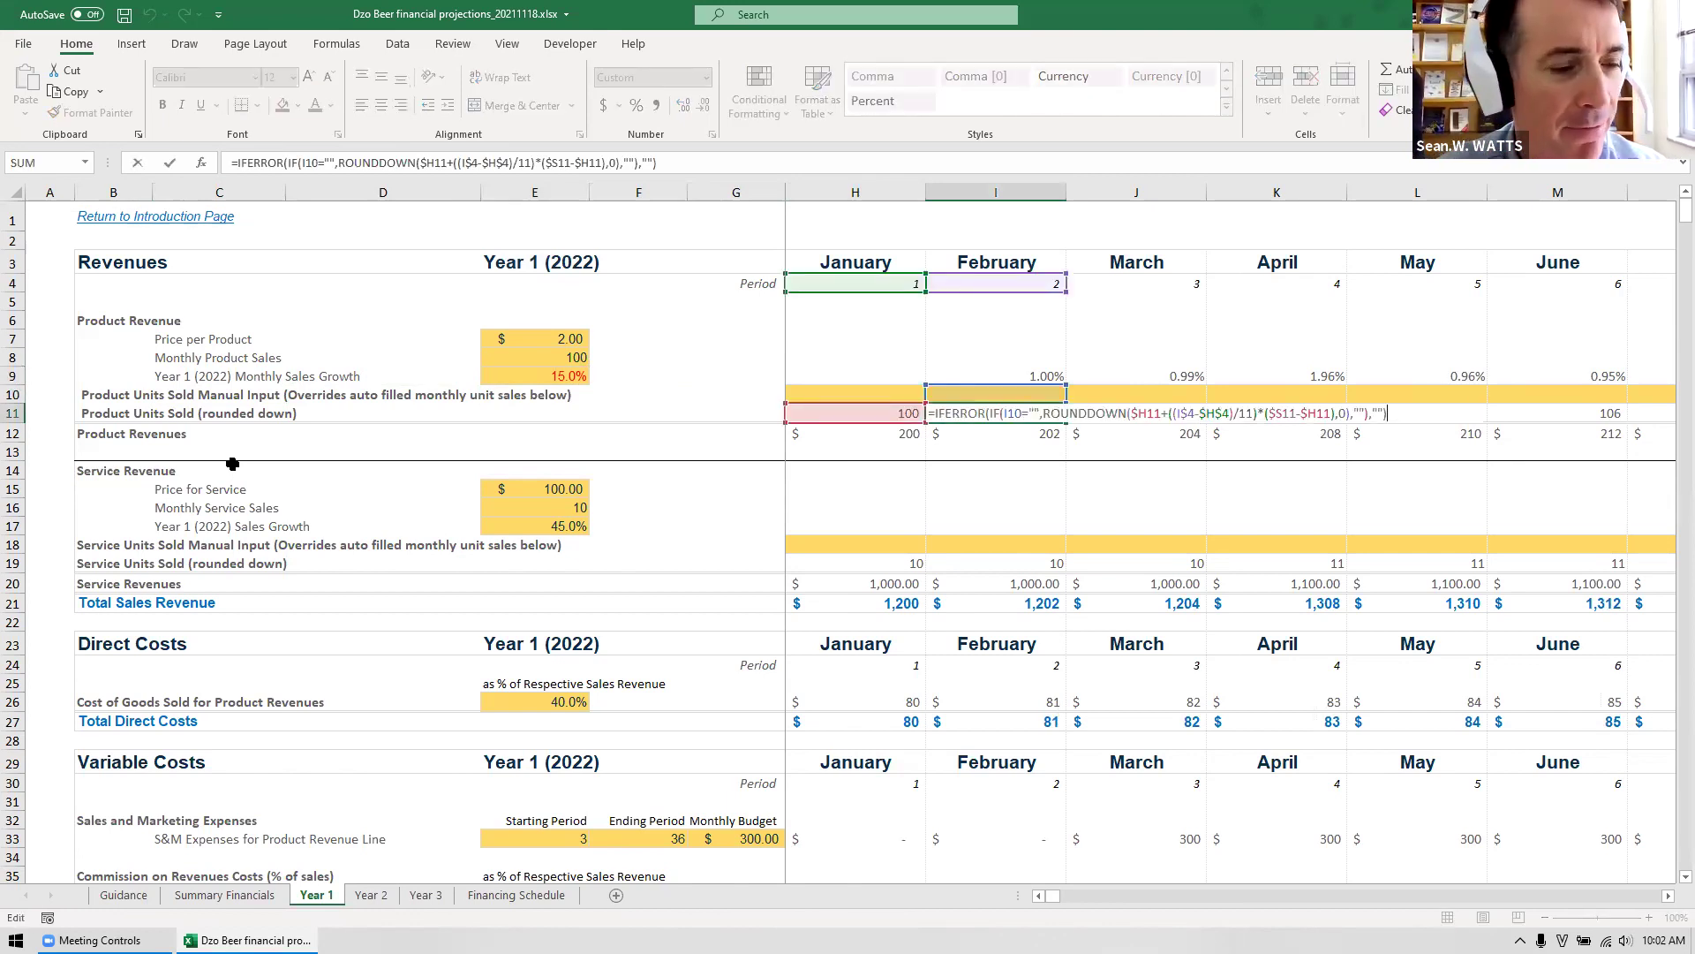
key("Escape")
Enter =H11*(1+$E$9) as February's product units manual input in I10.
key("Up")
type("=")
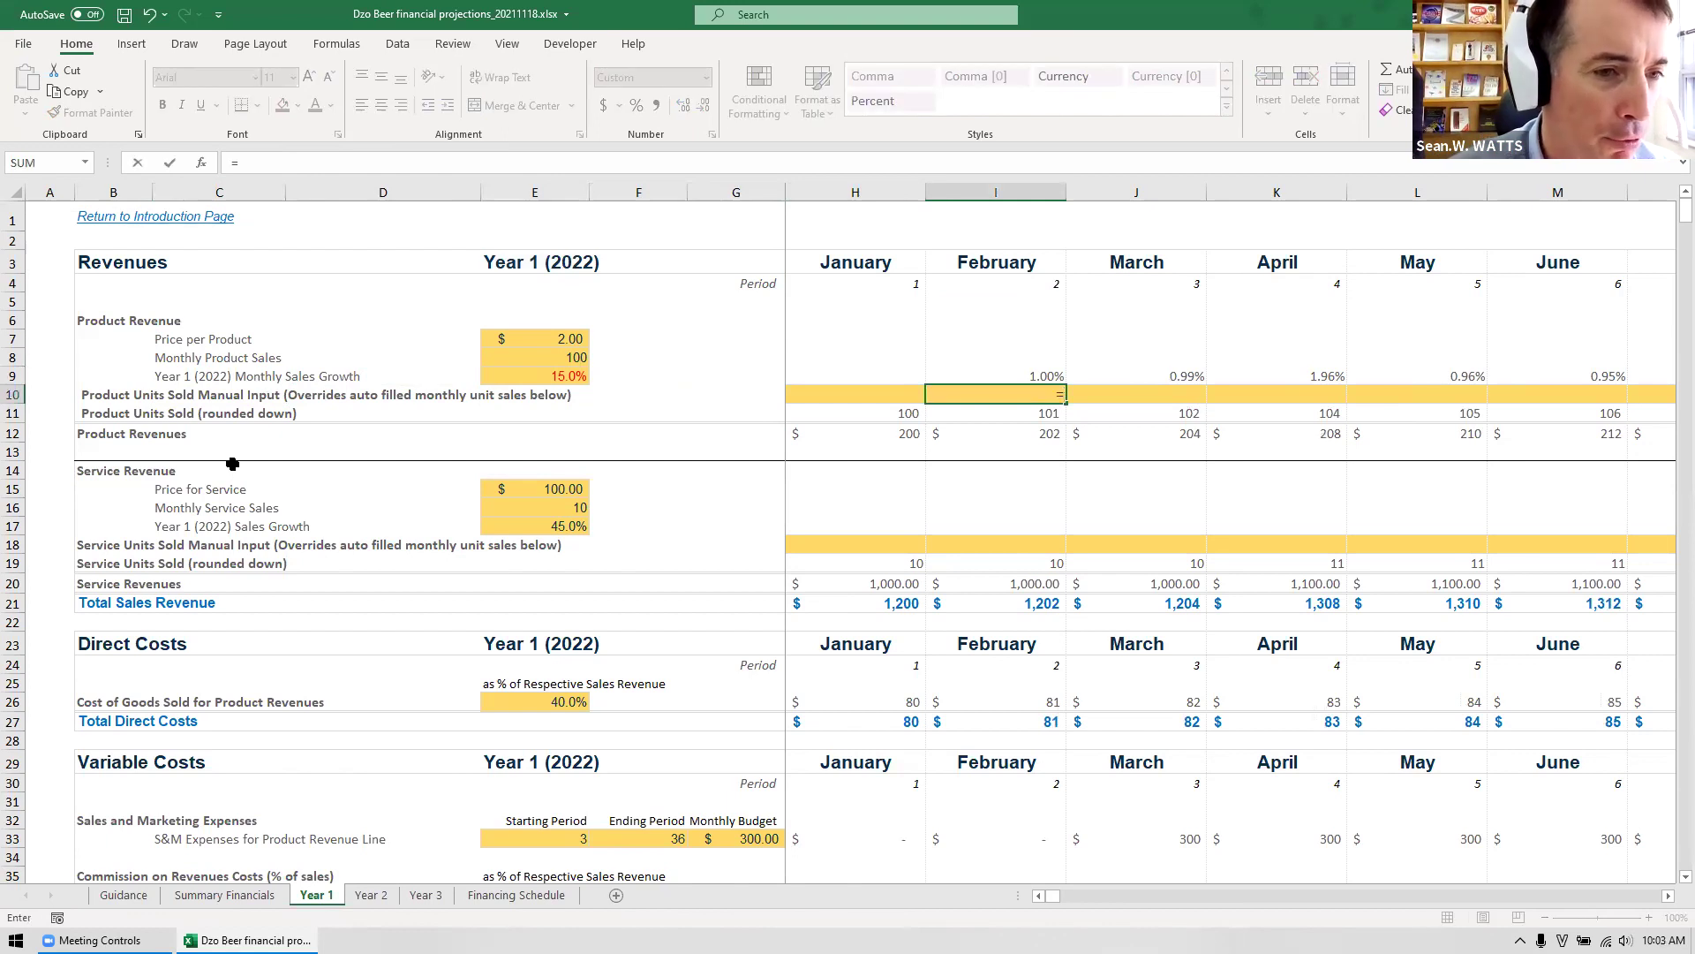
key("Left")
key("Down")
type("*")
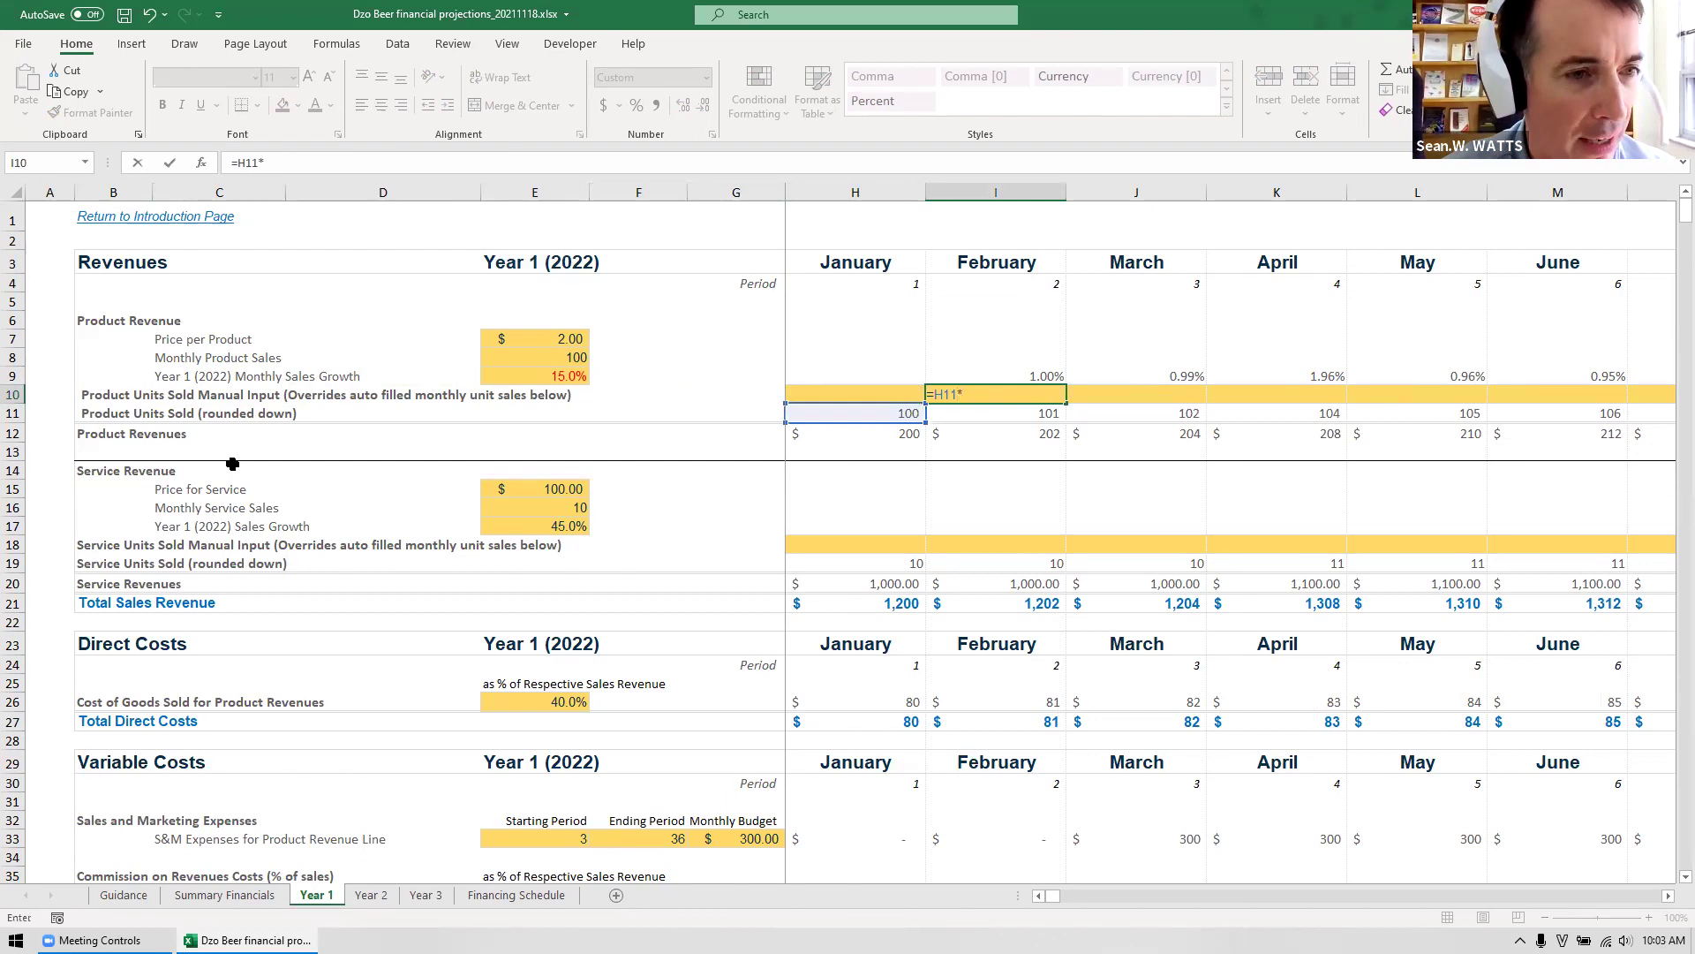
type("(1+")
key("Left")
key("Left")
key("Left")
key("Left")
key("Up")
key("F4")
key("Return")
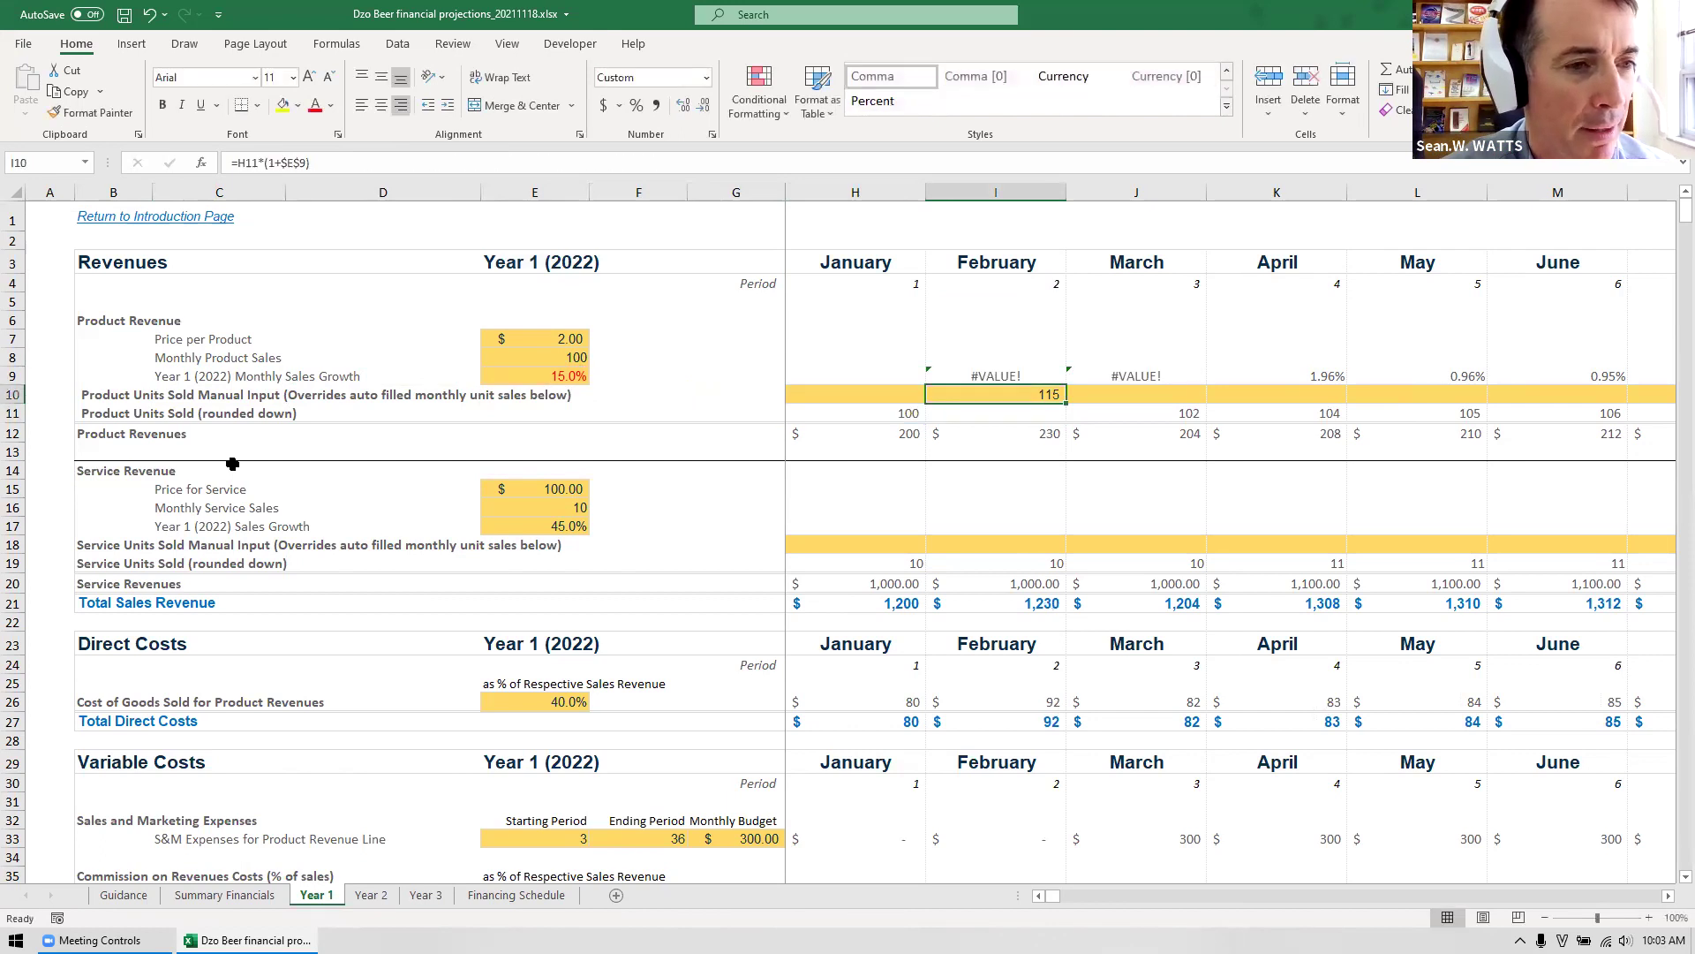
Copy February's manual input formula across row 10 through December.
key("Right")
key("Right")
key("Right")
key("Right")
key("Right")
key("Right")
key("Right")
key("Right")
key("Right")
key("Right")
key("ctrl+shift+Left")
key("ctrl+r")
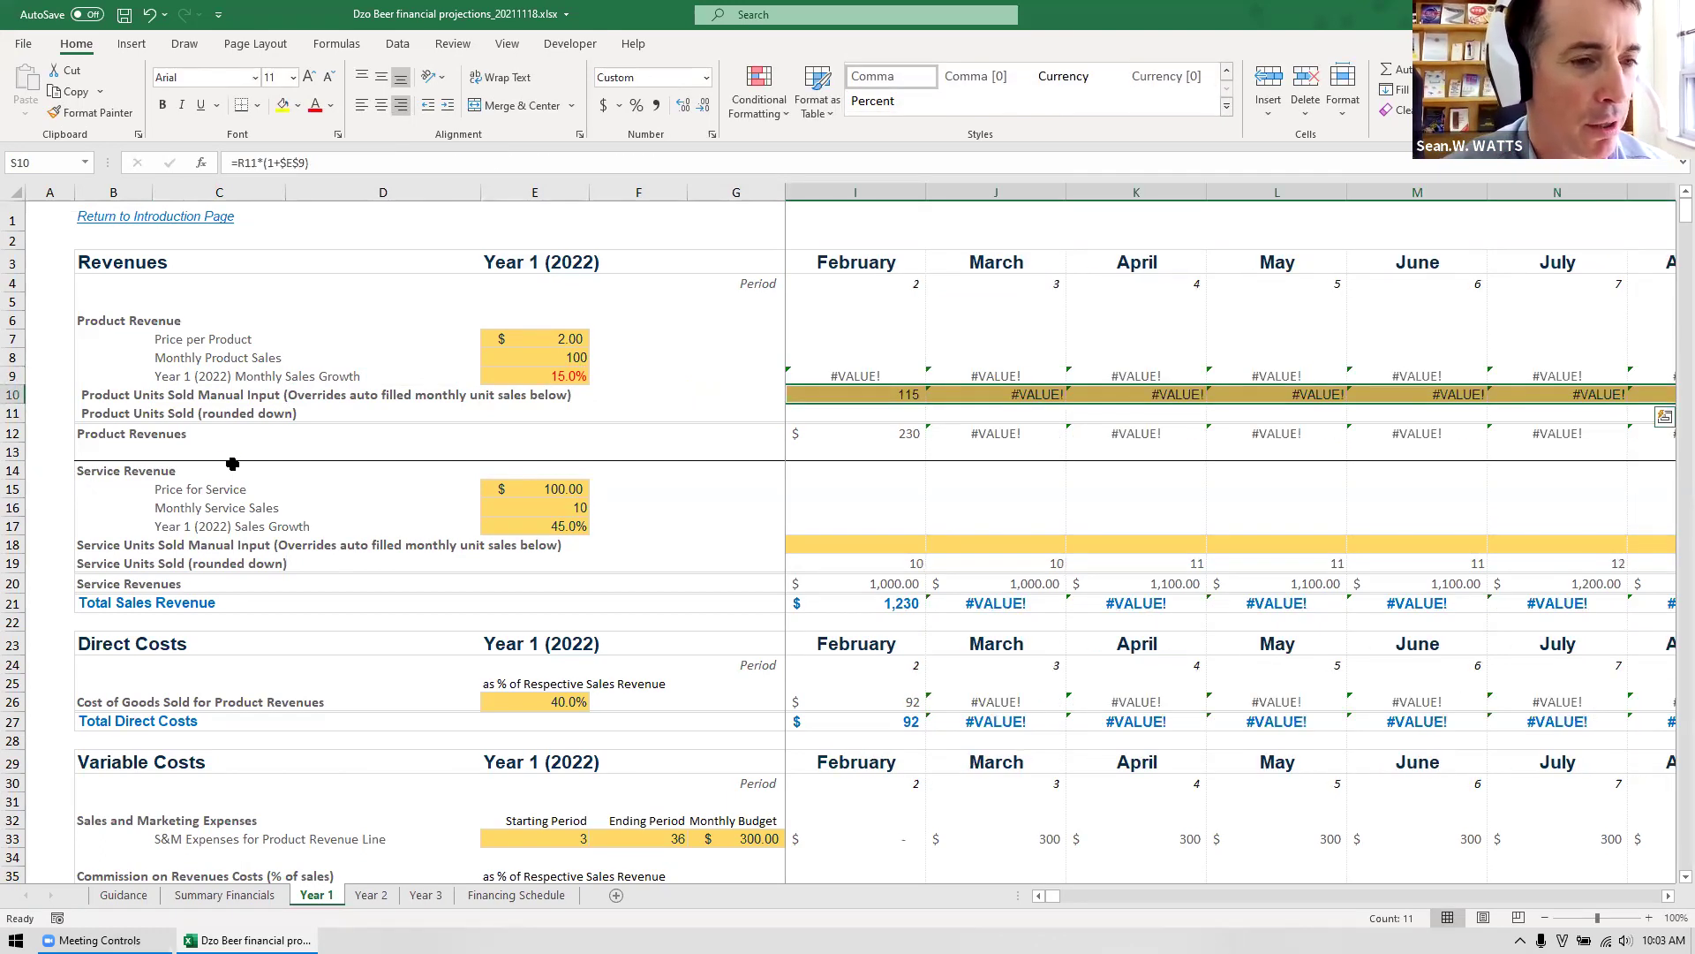
Inspect the manual input formulas along row 10 and the formula behind February's product units sold in row 11.
key("Left")
key("Left")
key("Right")
key("Left")
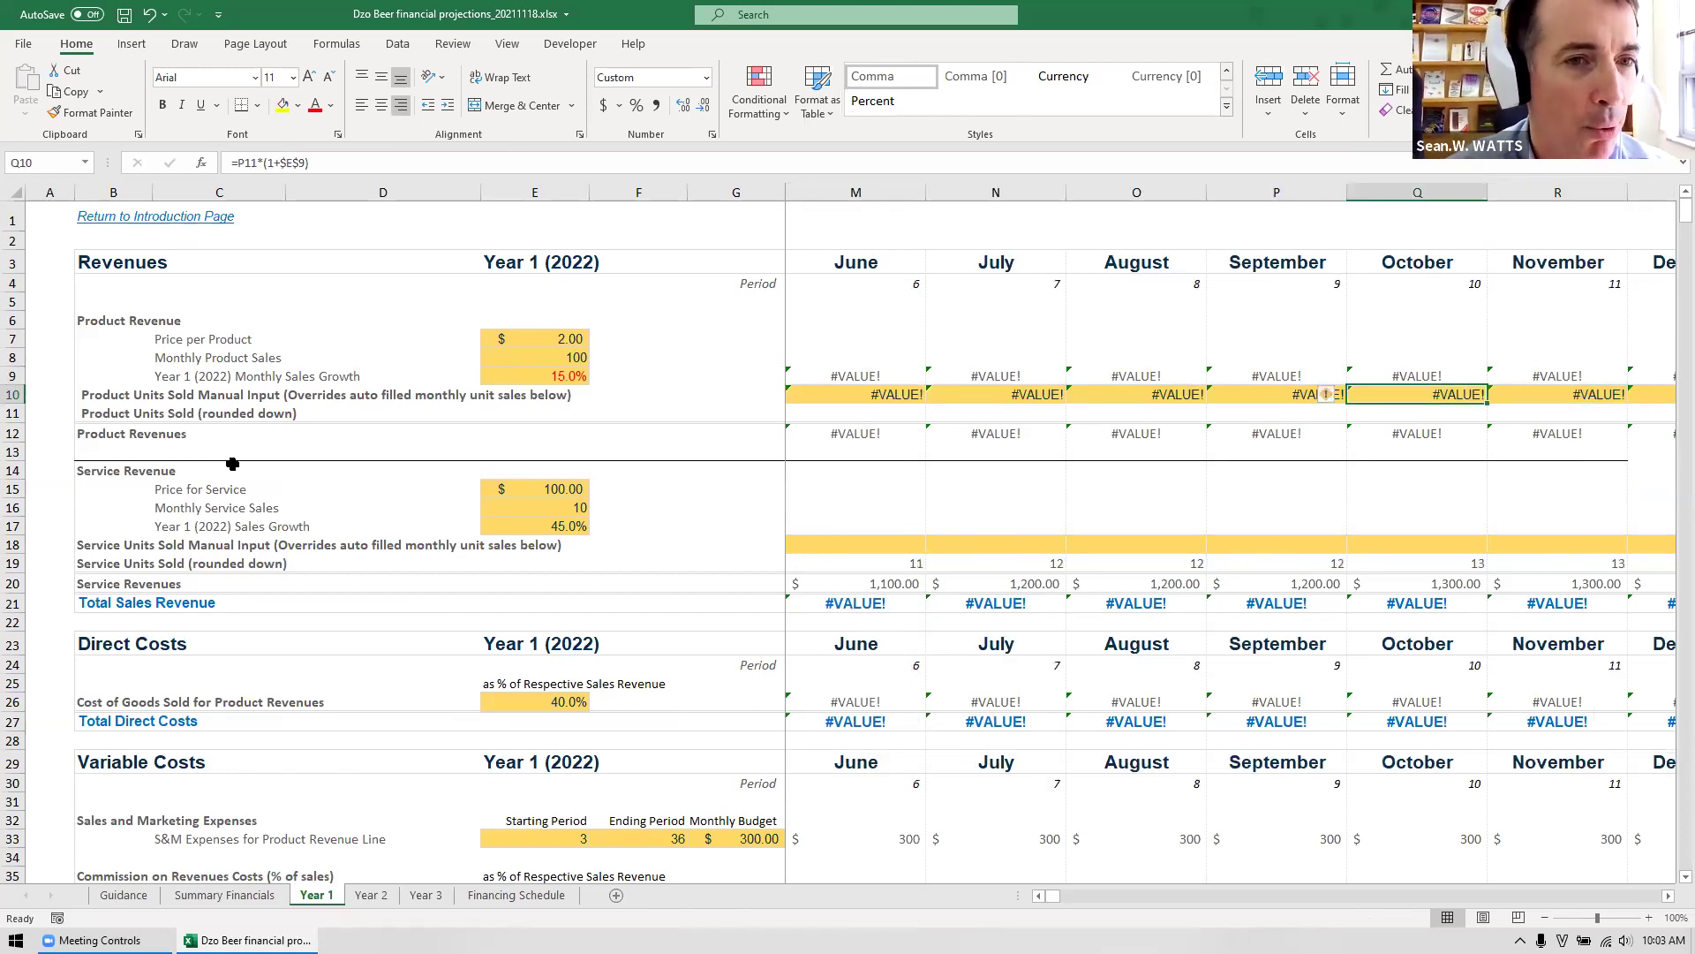
key("ctrl+Left")
key("Left")
key("Left")
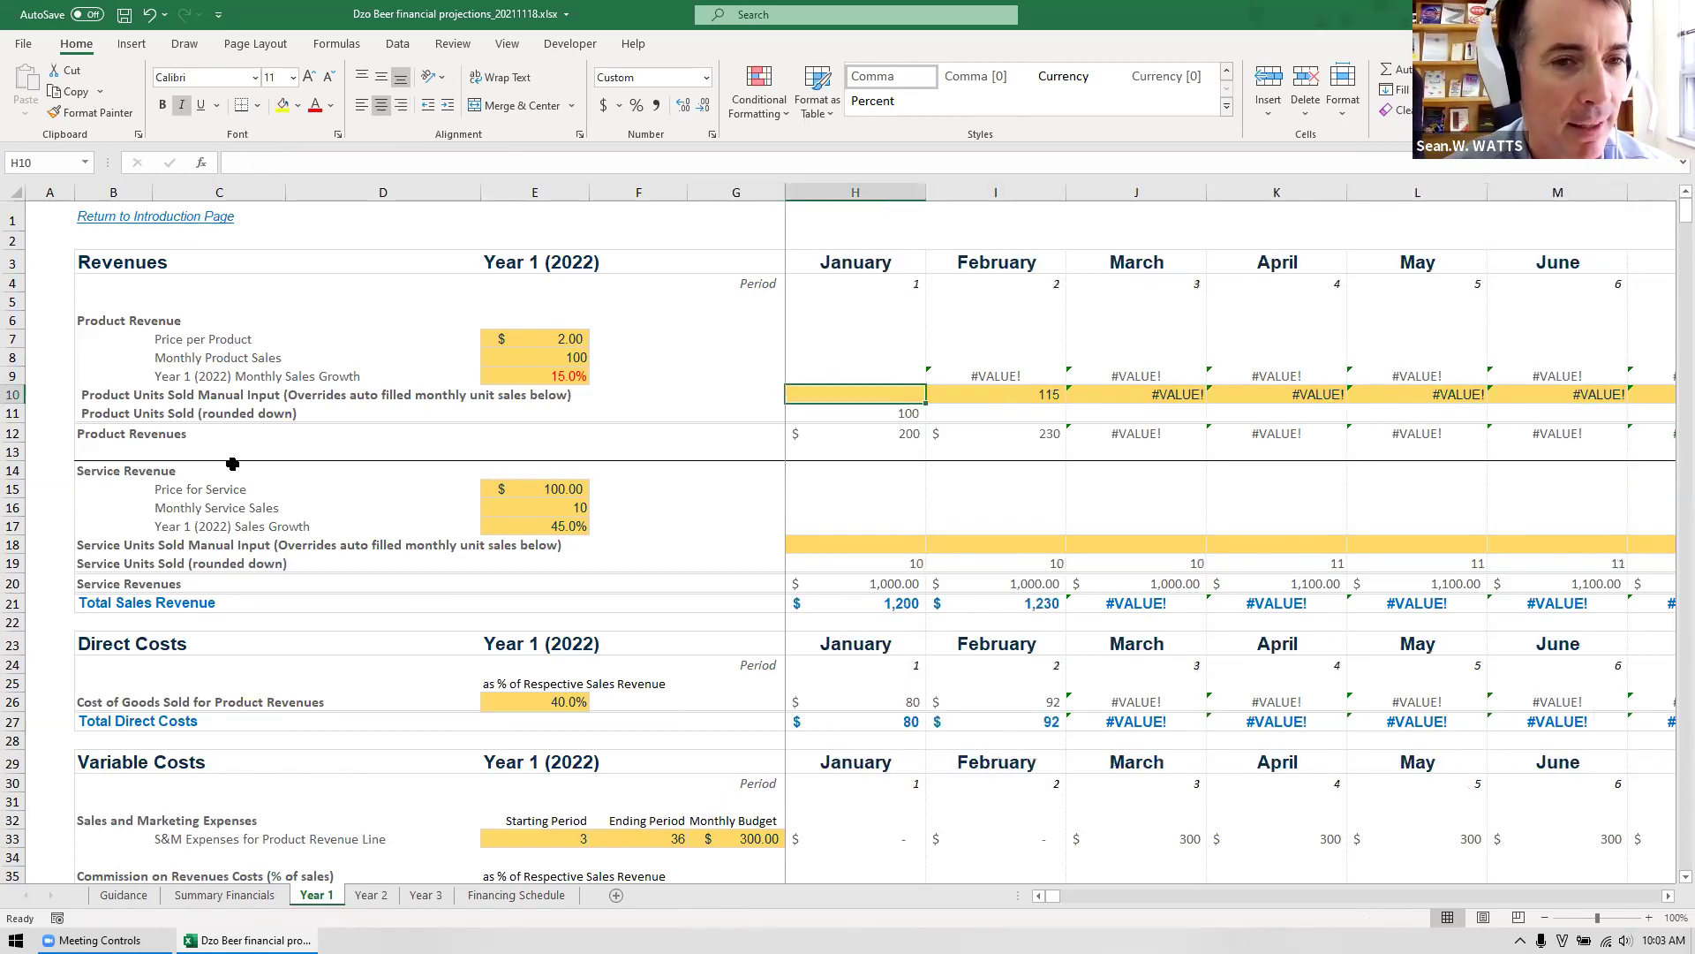
key("Right")
key("Right")
key("F2")
key("Escape")
key("F2")
key("Escape")
key("Down")
key("F2")
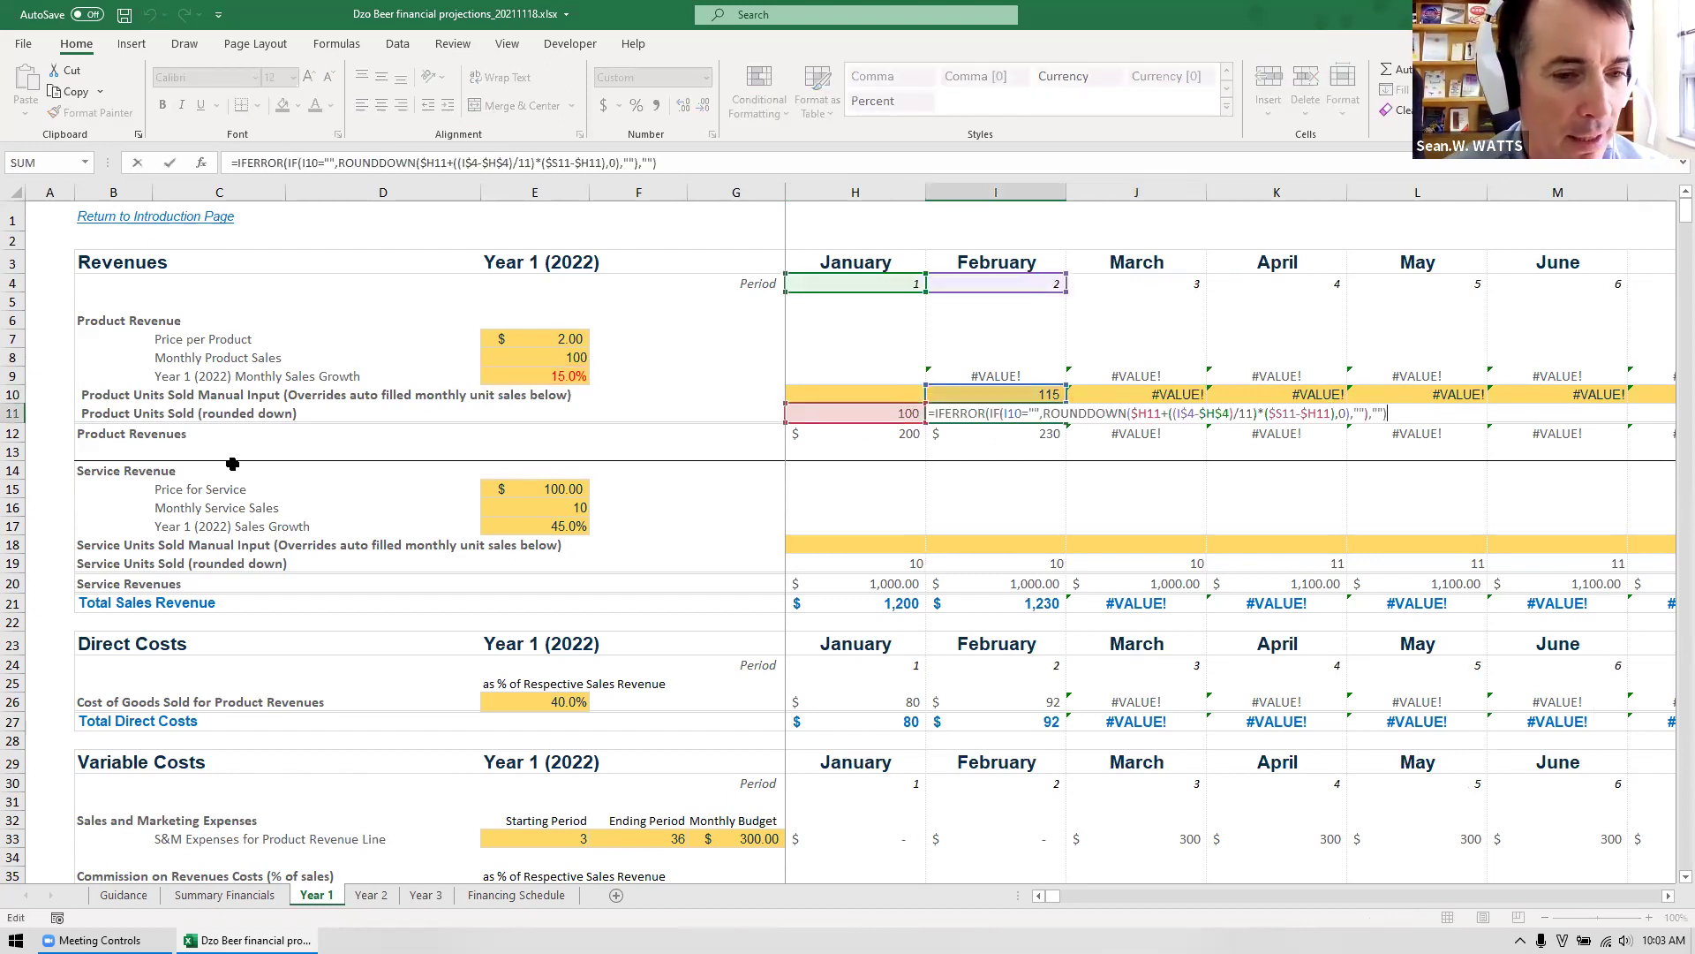
key("Escape")
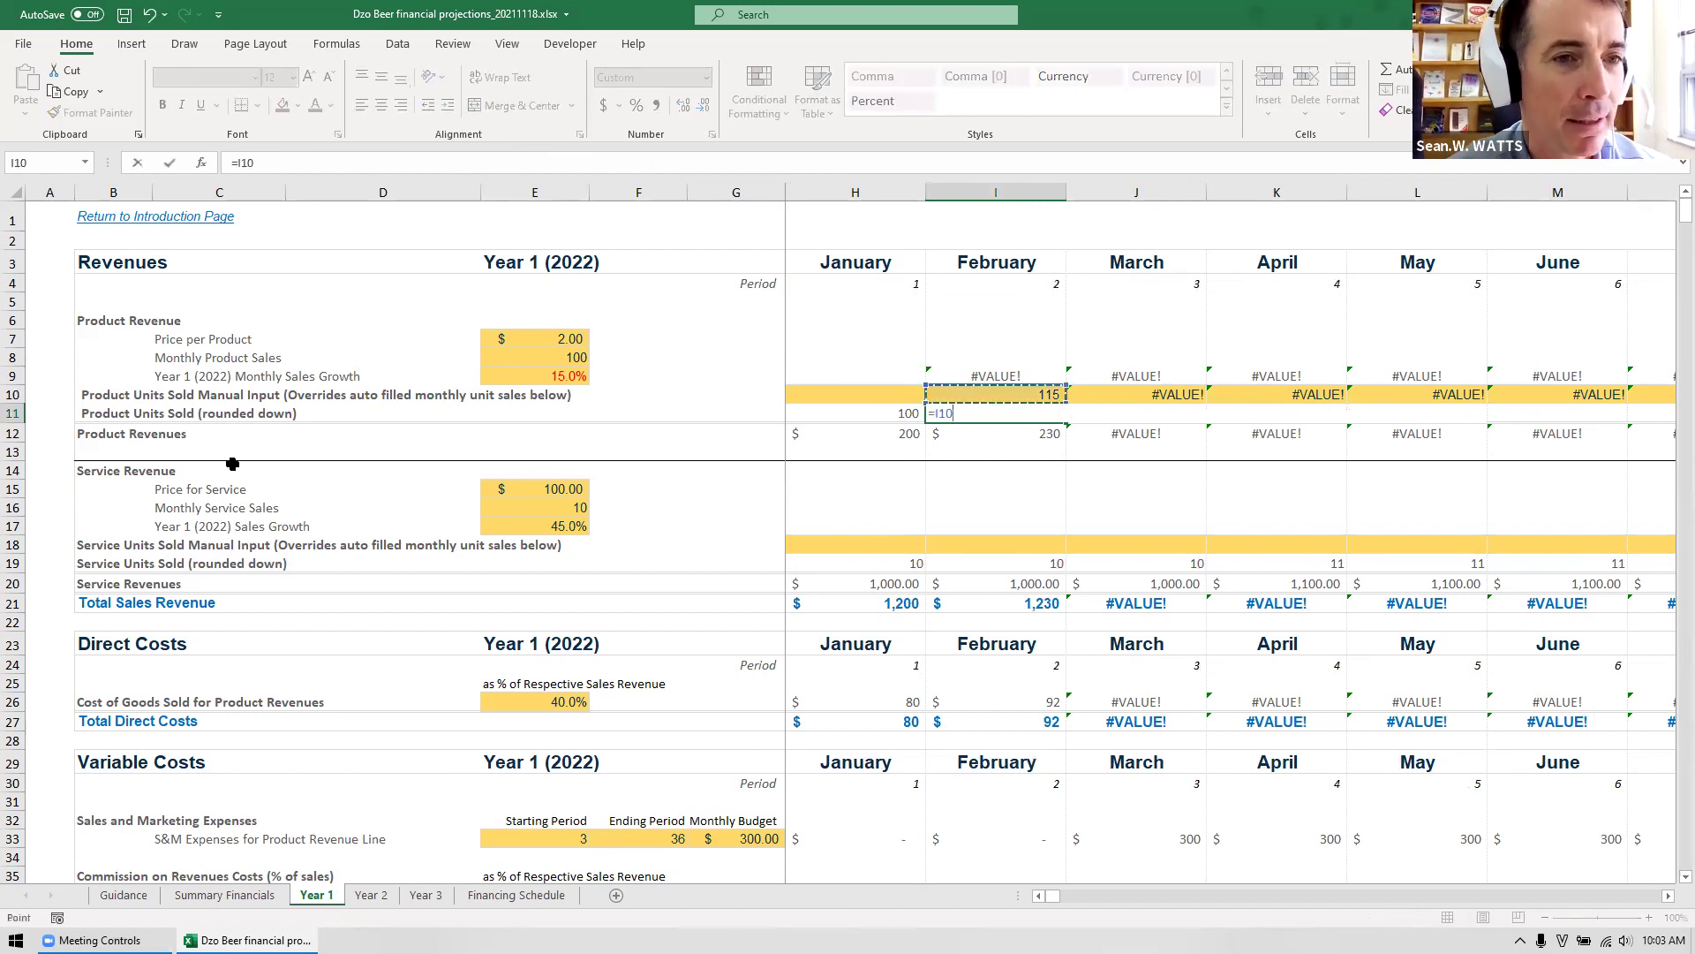
Set February's product units sold to =I10 and fill row 11 from January through December.
key("ctrl+Right")
key("Left")
key("ctrl+Left")
key("ctrl+Right")
key("Left")
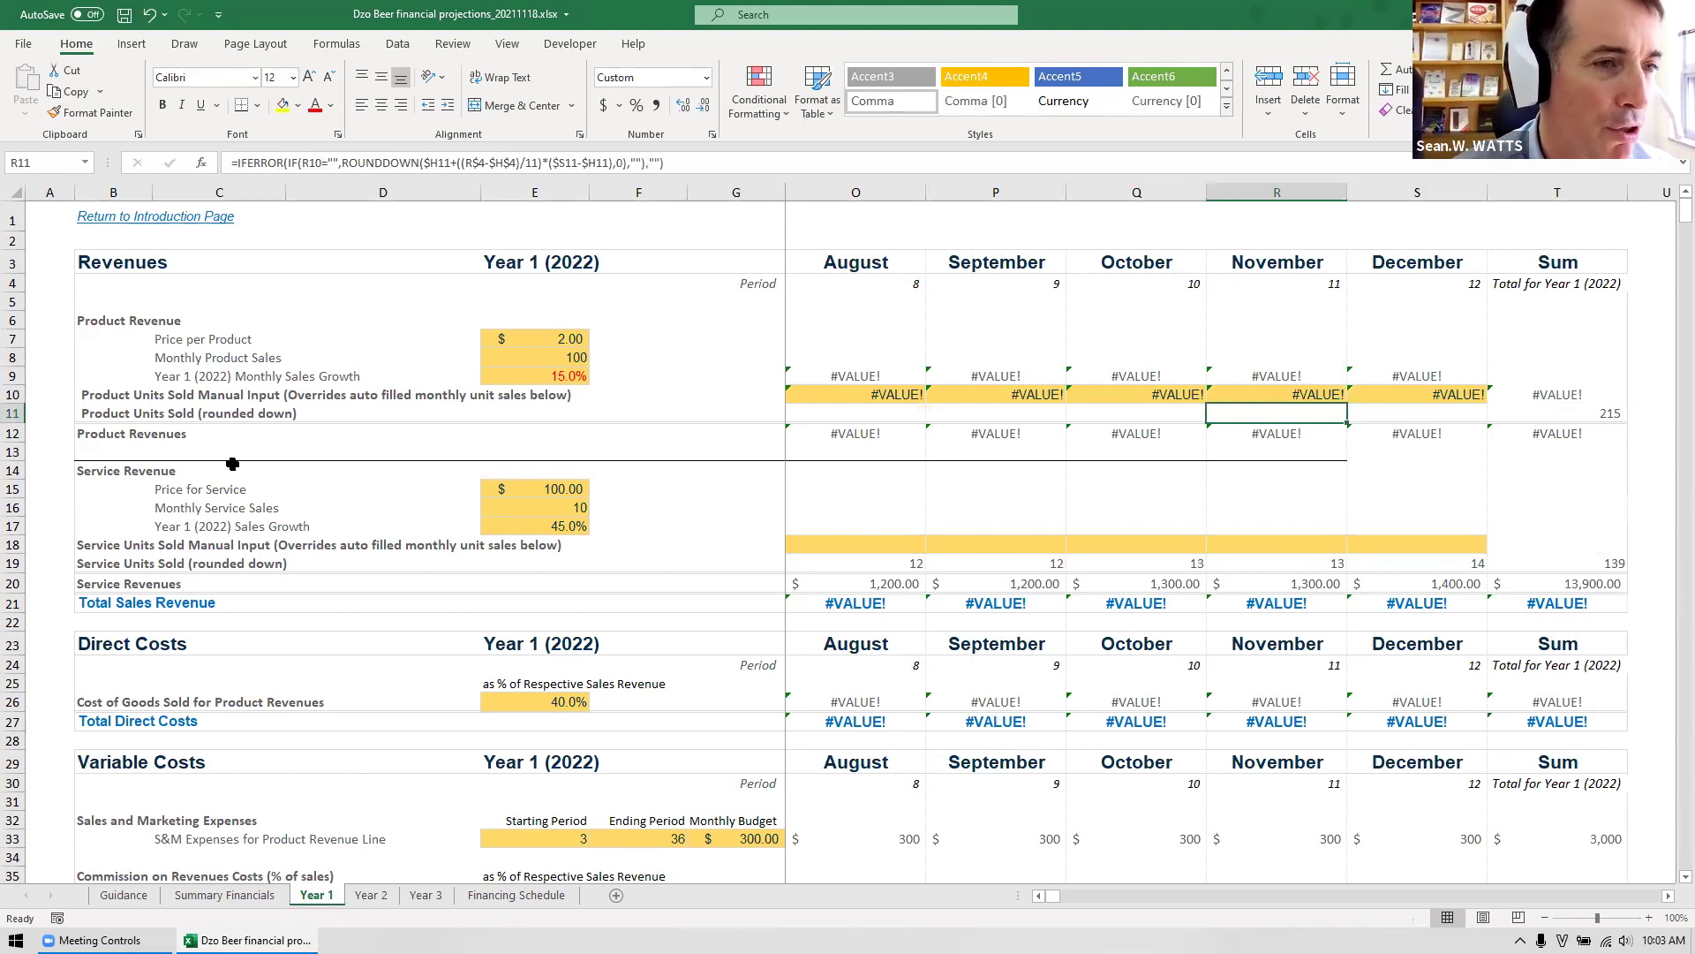
key("ctrl+shift+Left")
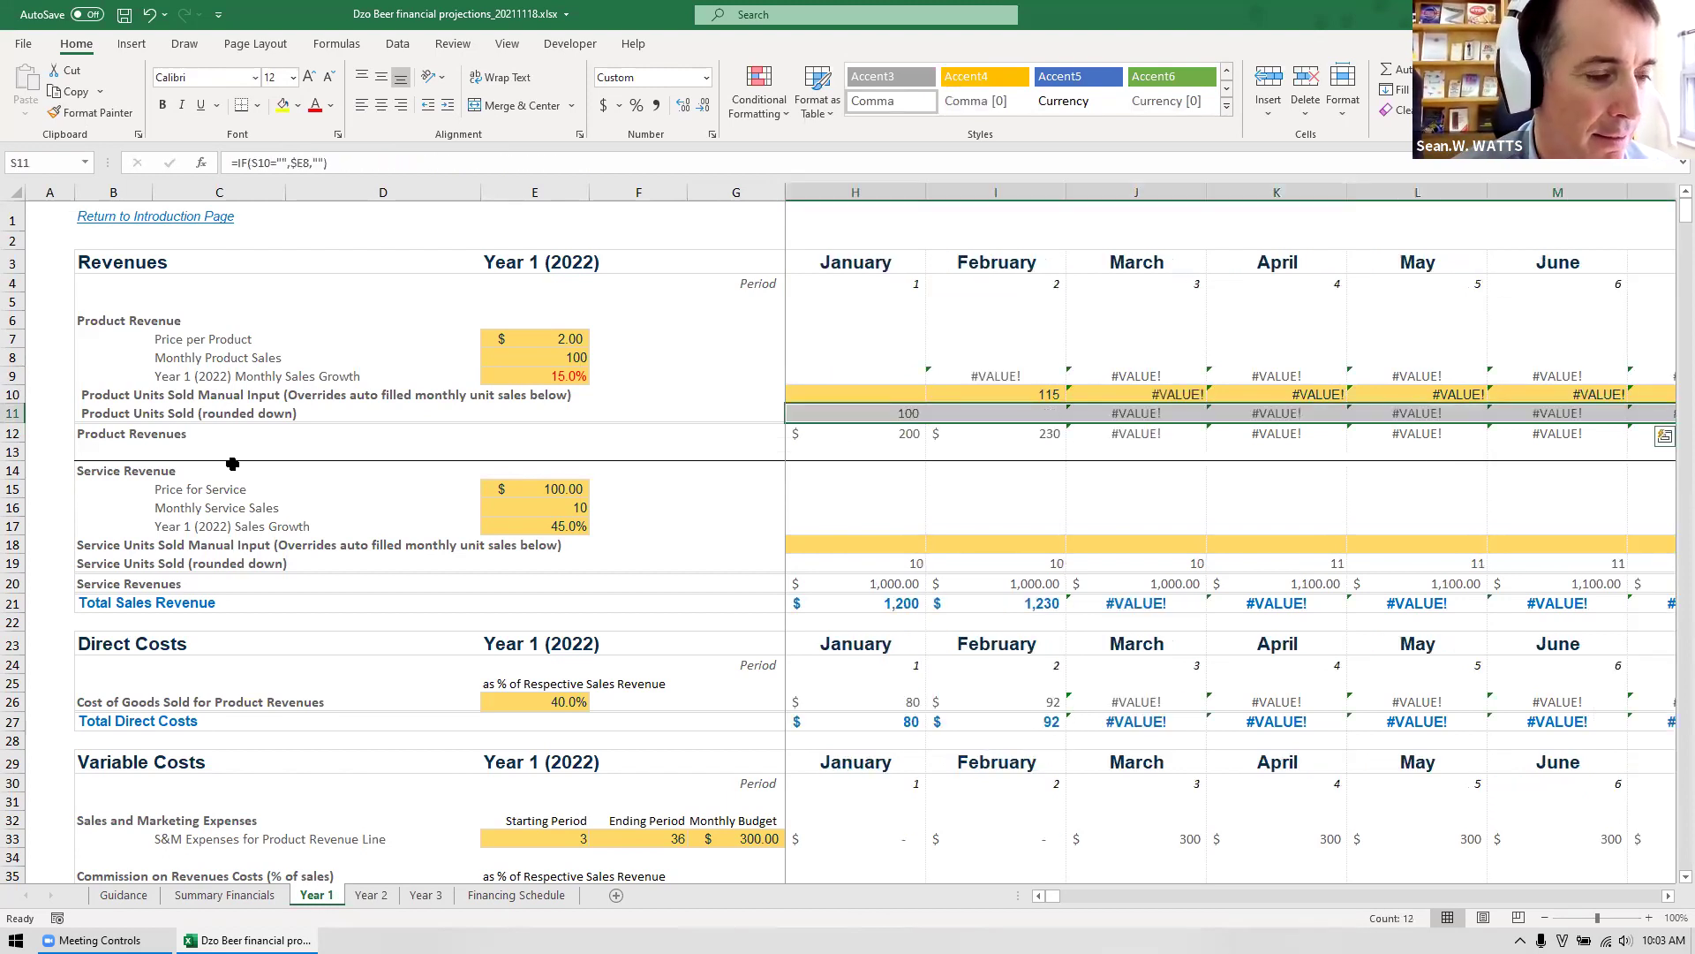
Examine the filled product units sold formulas in row 11 for January, February and March.
key("Left")
key("Left")
key("ctrl+Left")
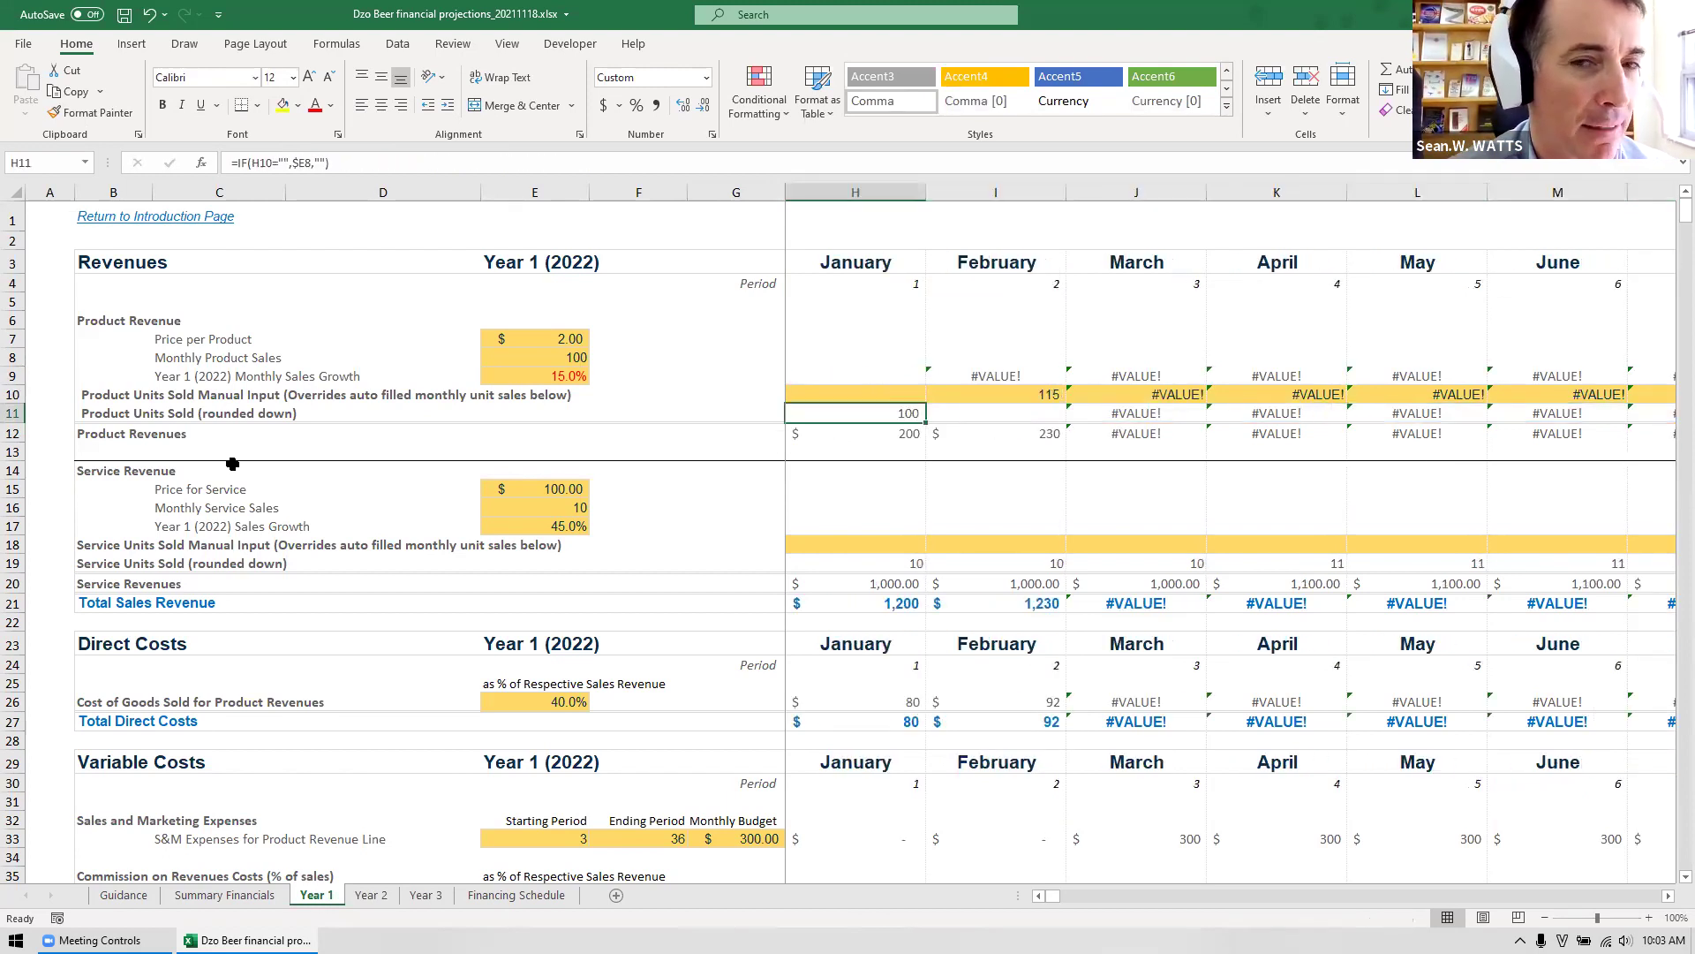
key("Right")
key("Right")
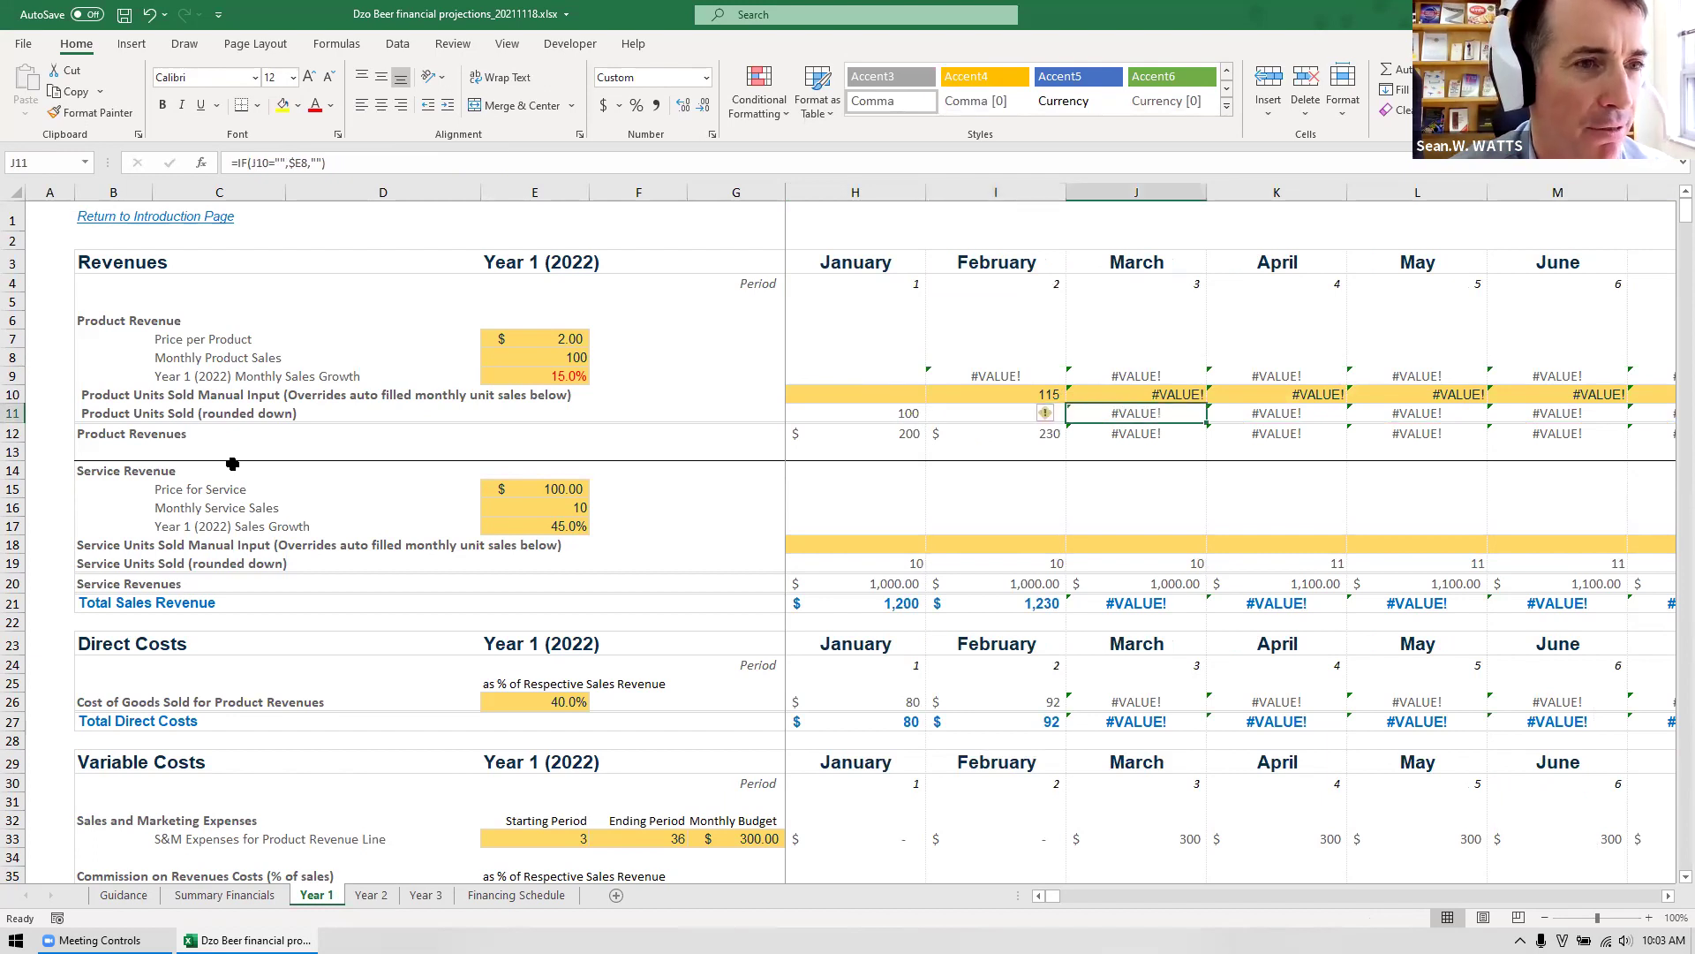
key("Left")
key("Left")
key("Right")
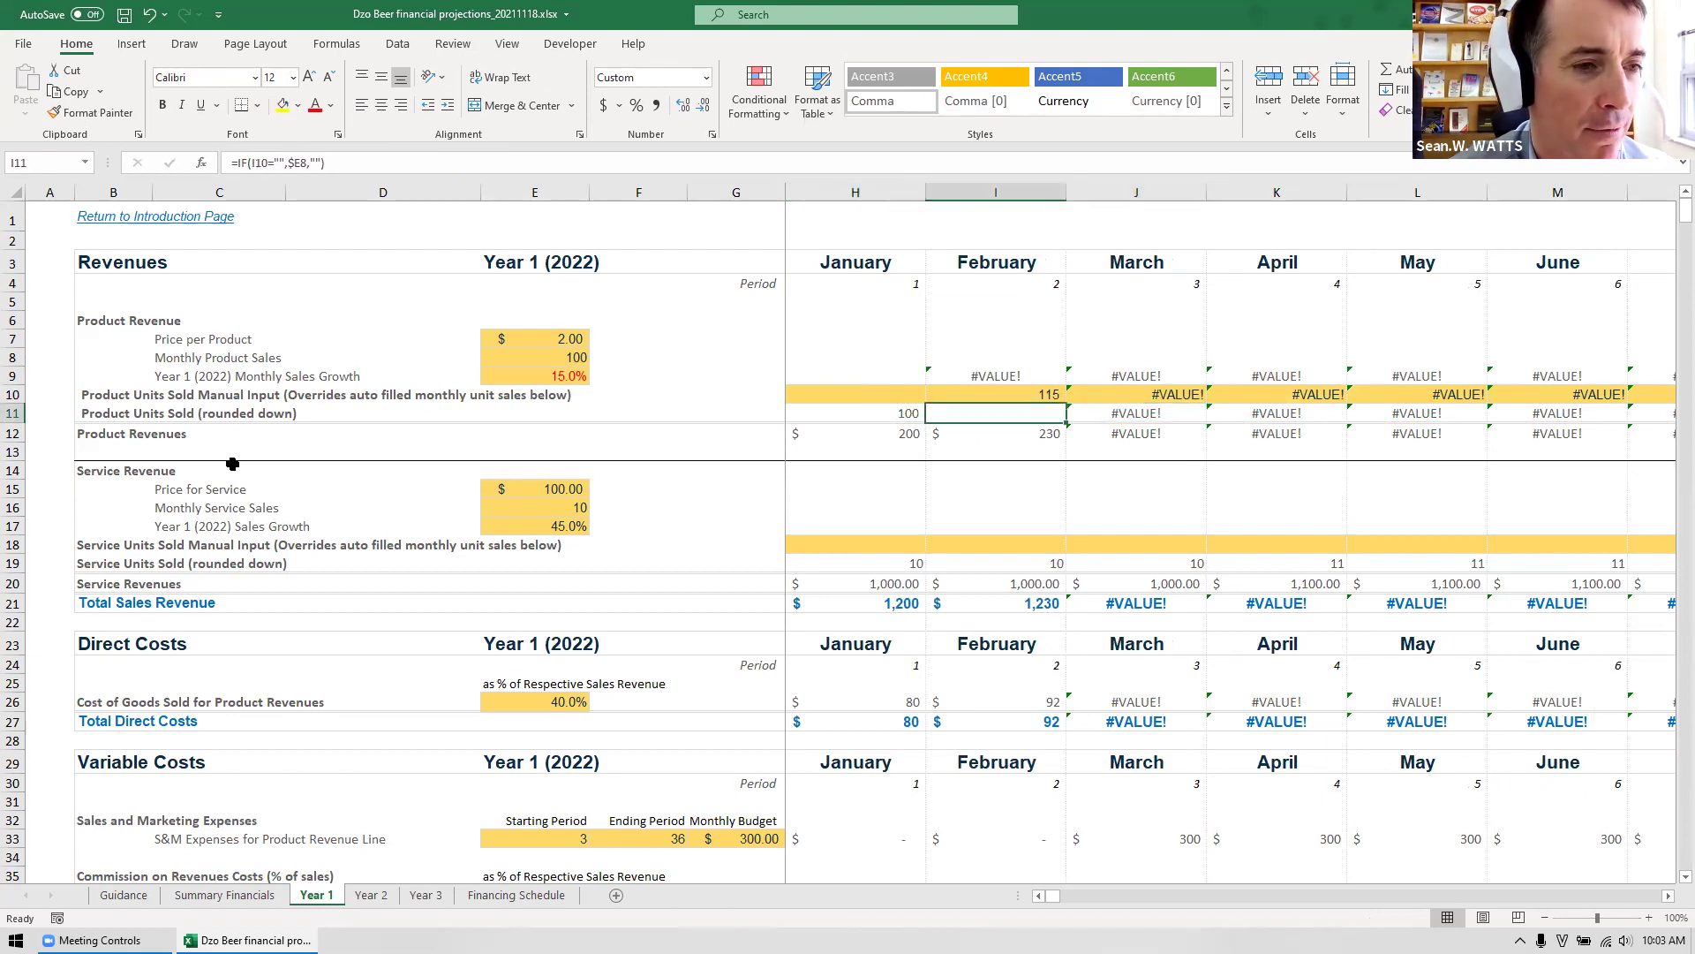
Copy the formula from I10 into February's product units sold, then replace that cell's formula with =I10.
key("shift+Up")
key("ctrl+v")
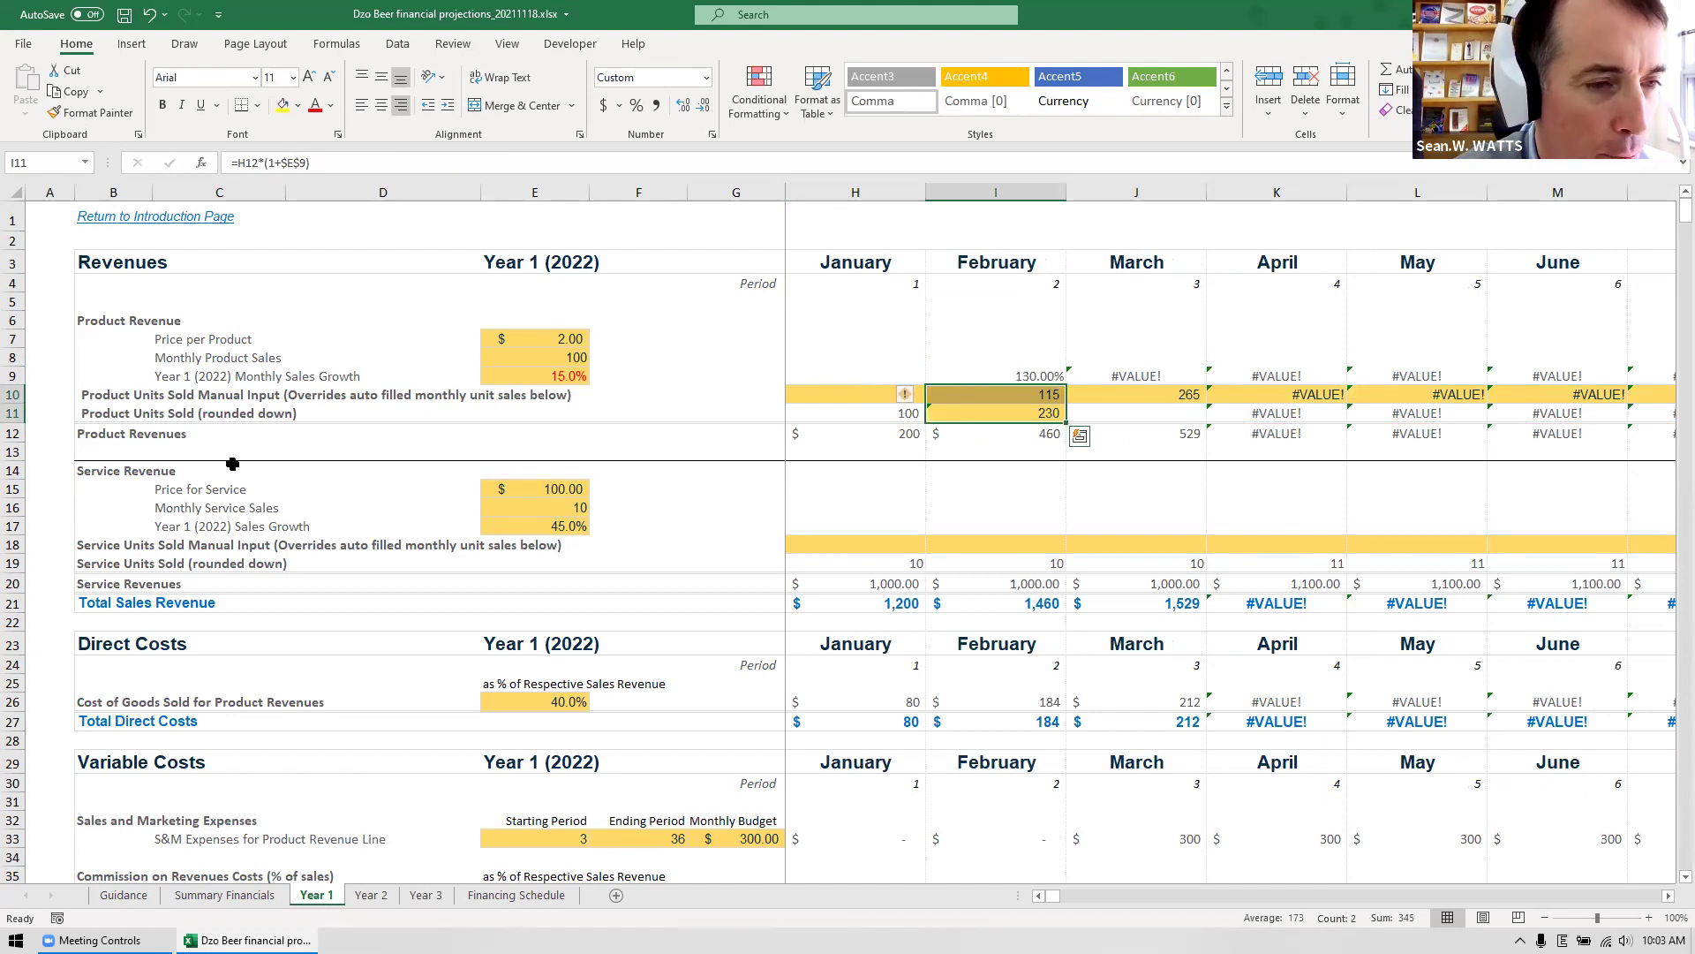
key("Right")
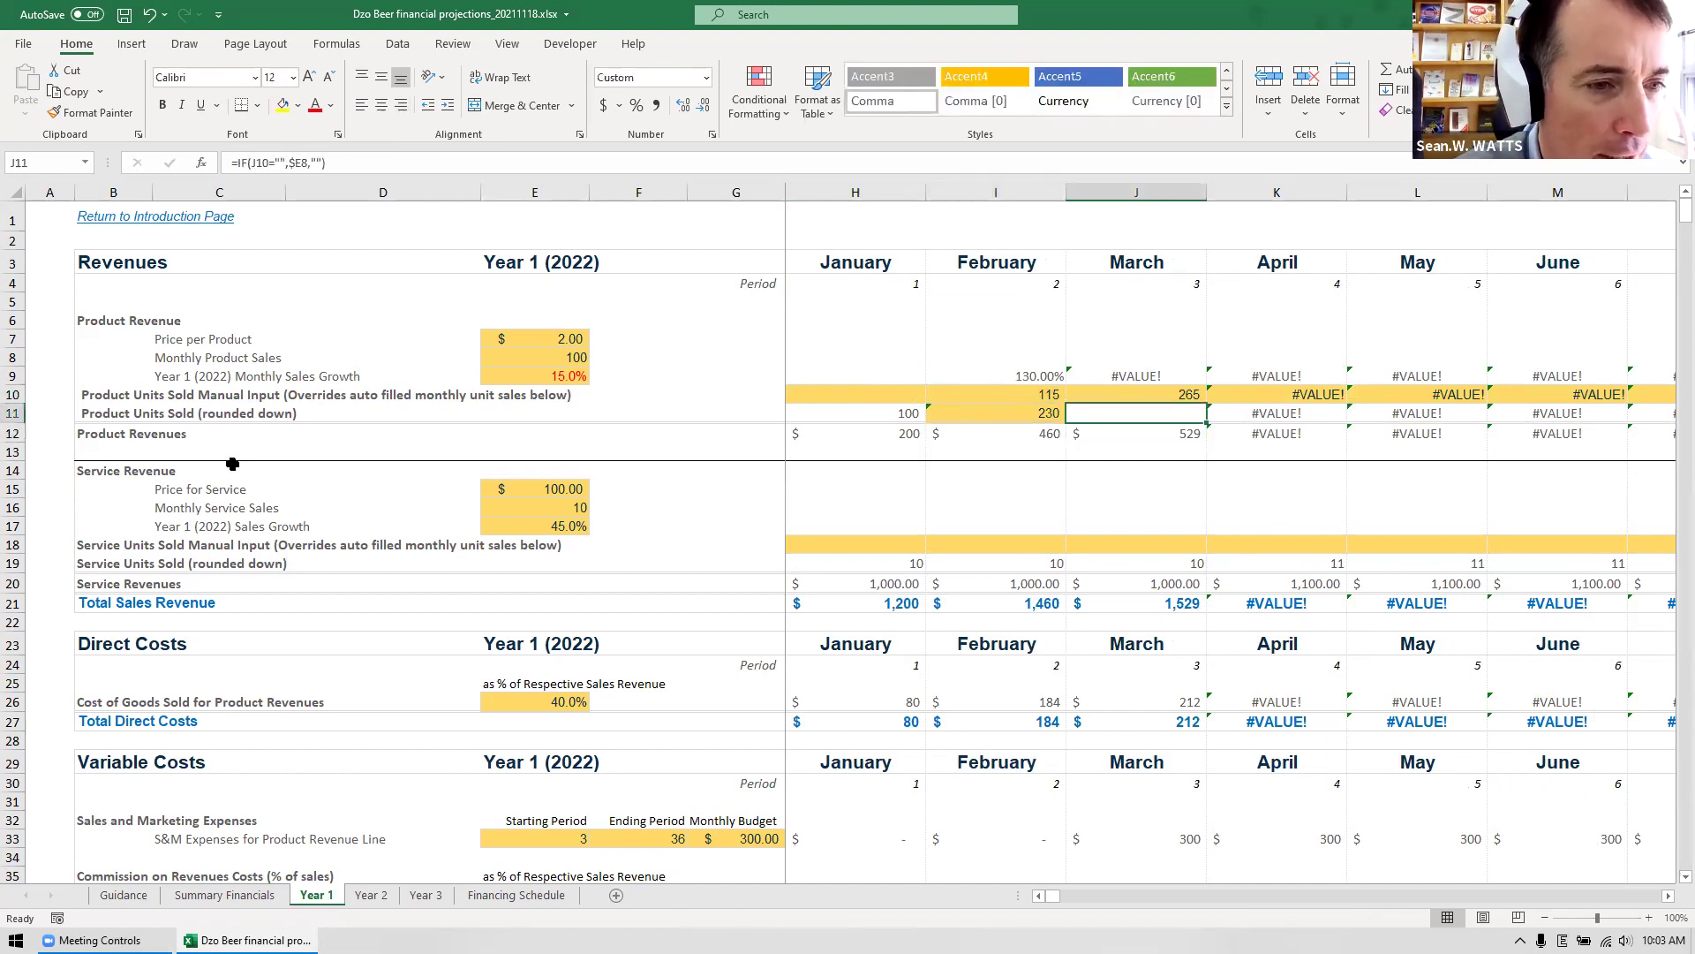
key("Left")
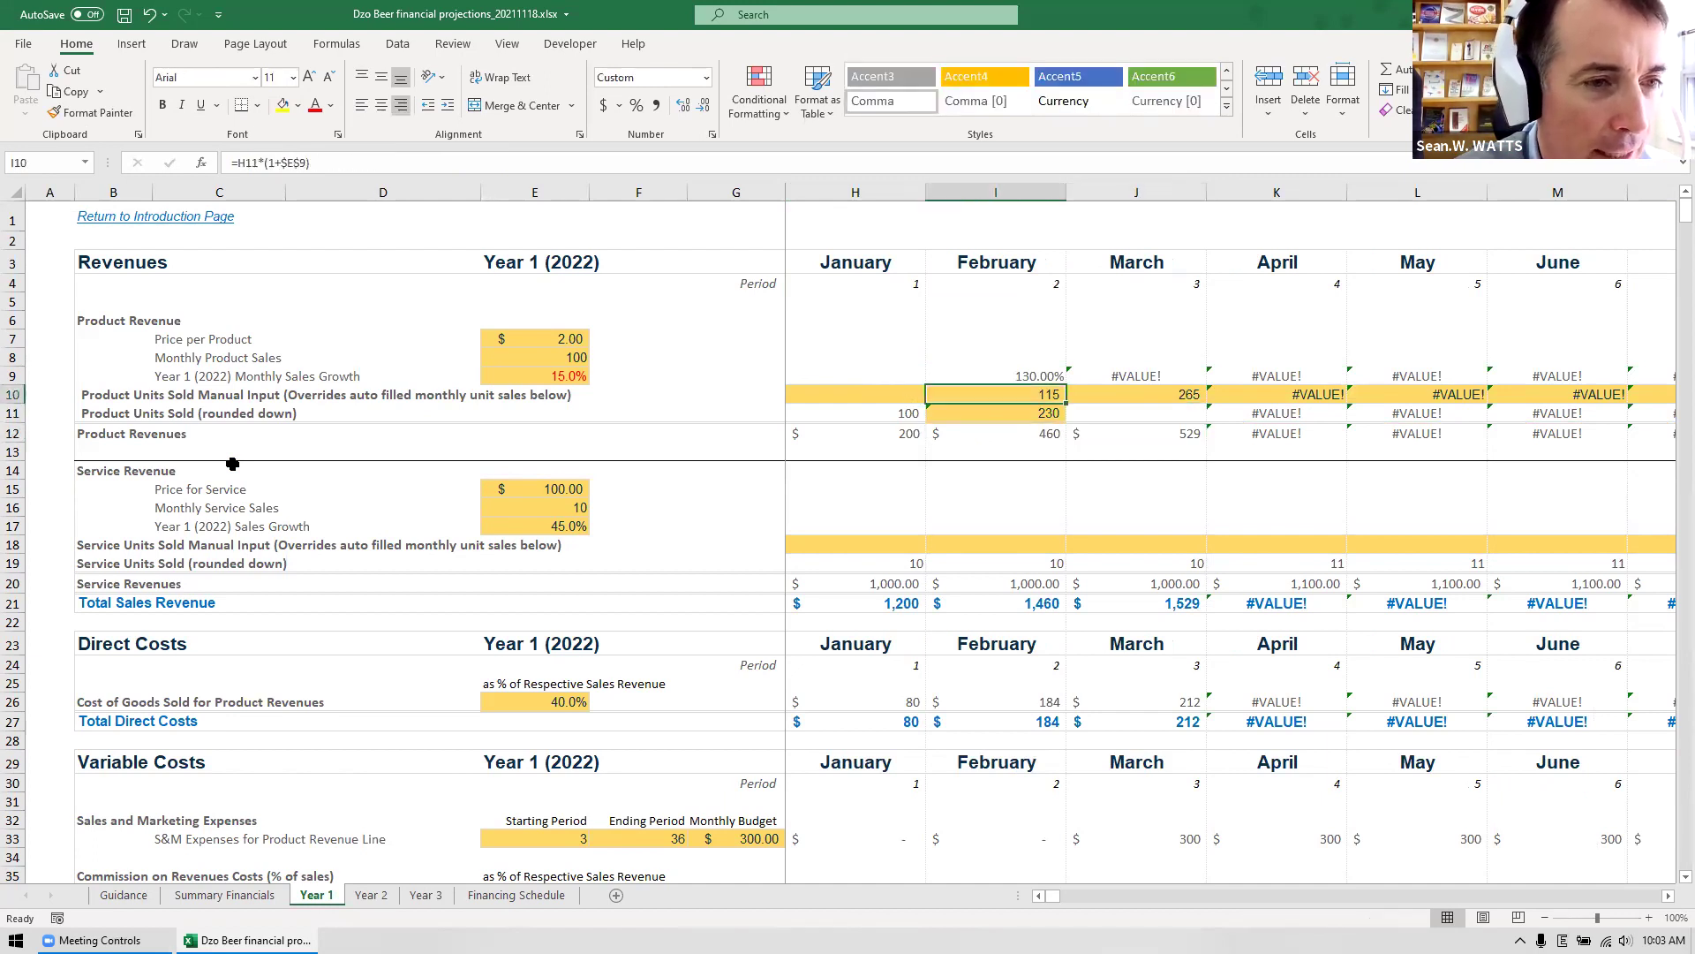
key("ctrl+z")
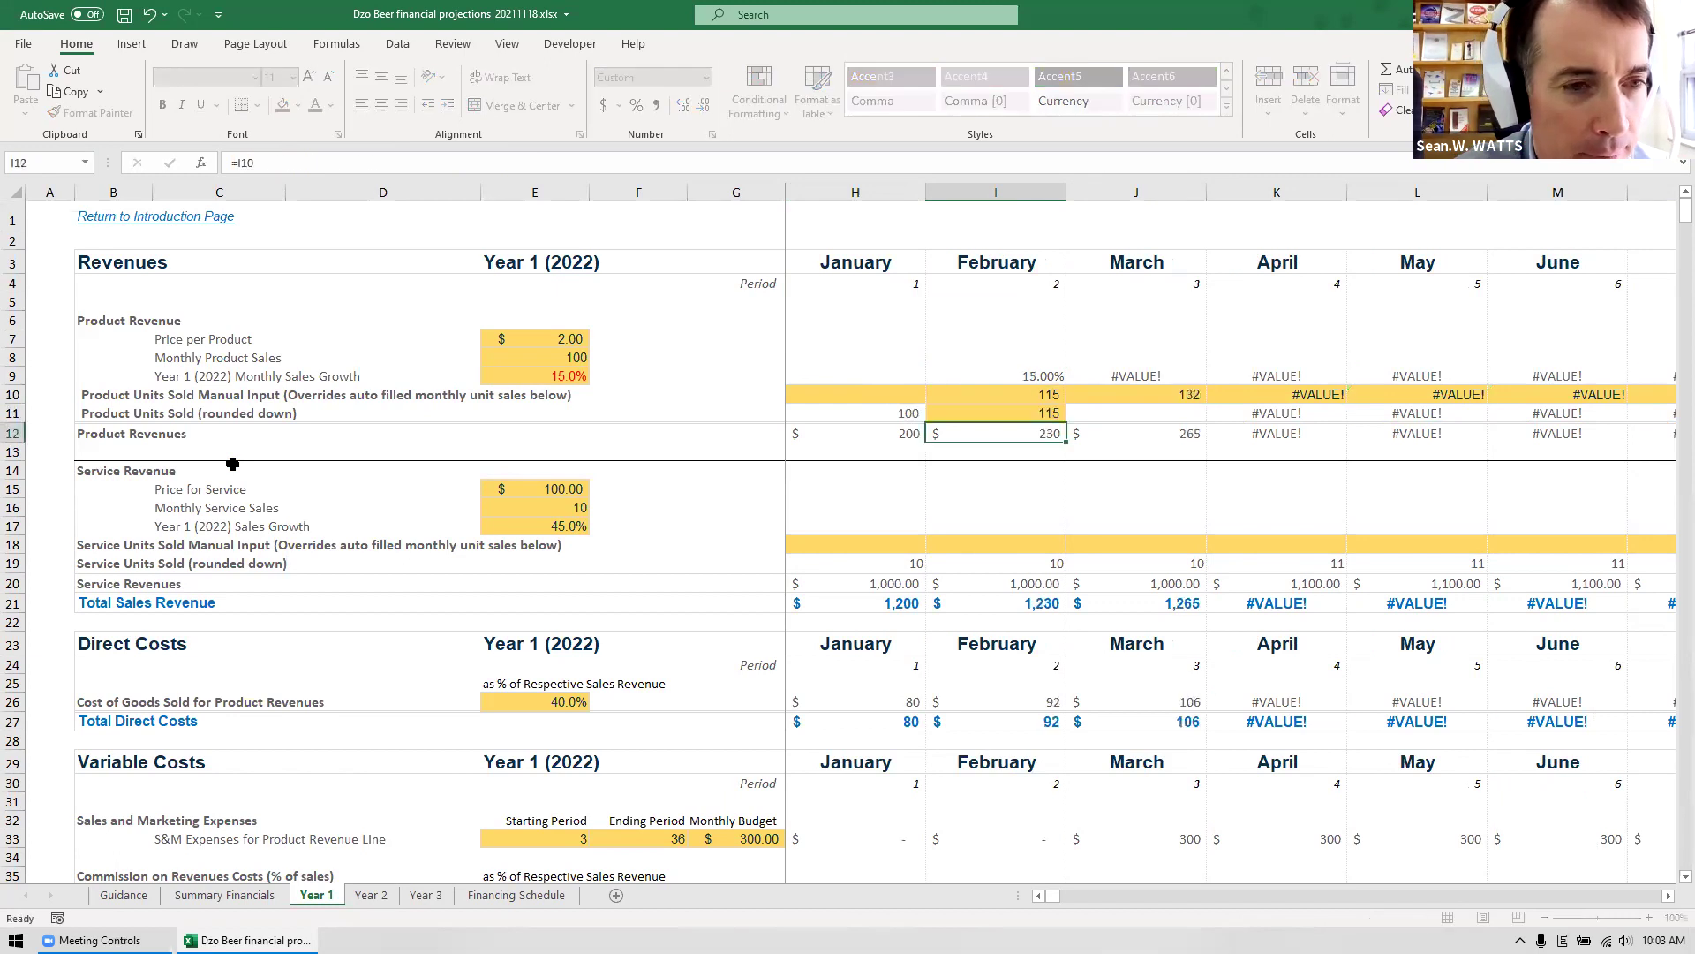
Undo the recent formula changes and fill along the product units sold row 11.
key("Right")
key("ctrl+z")
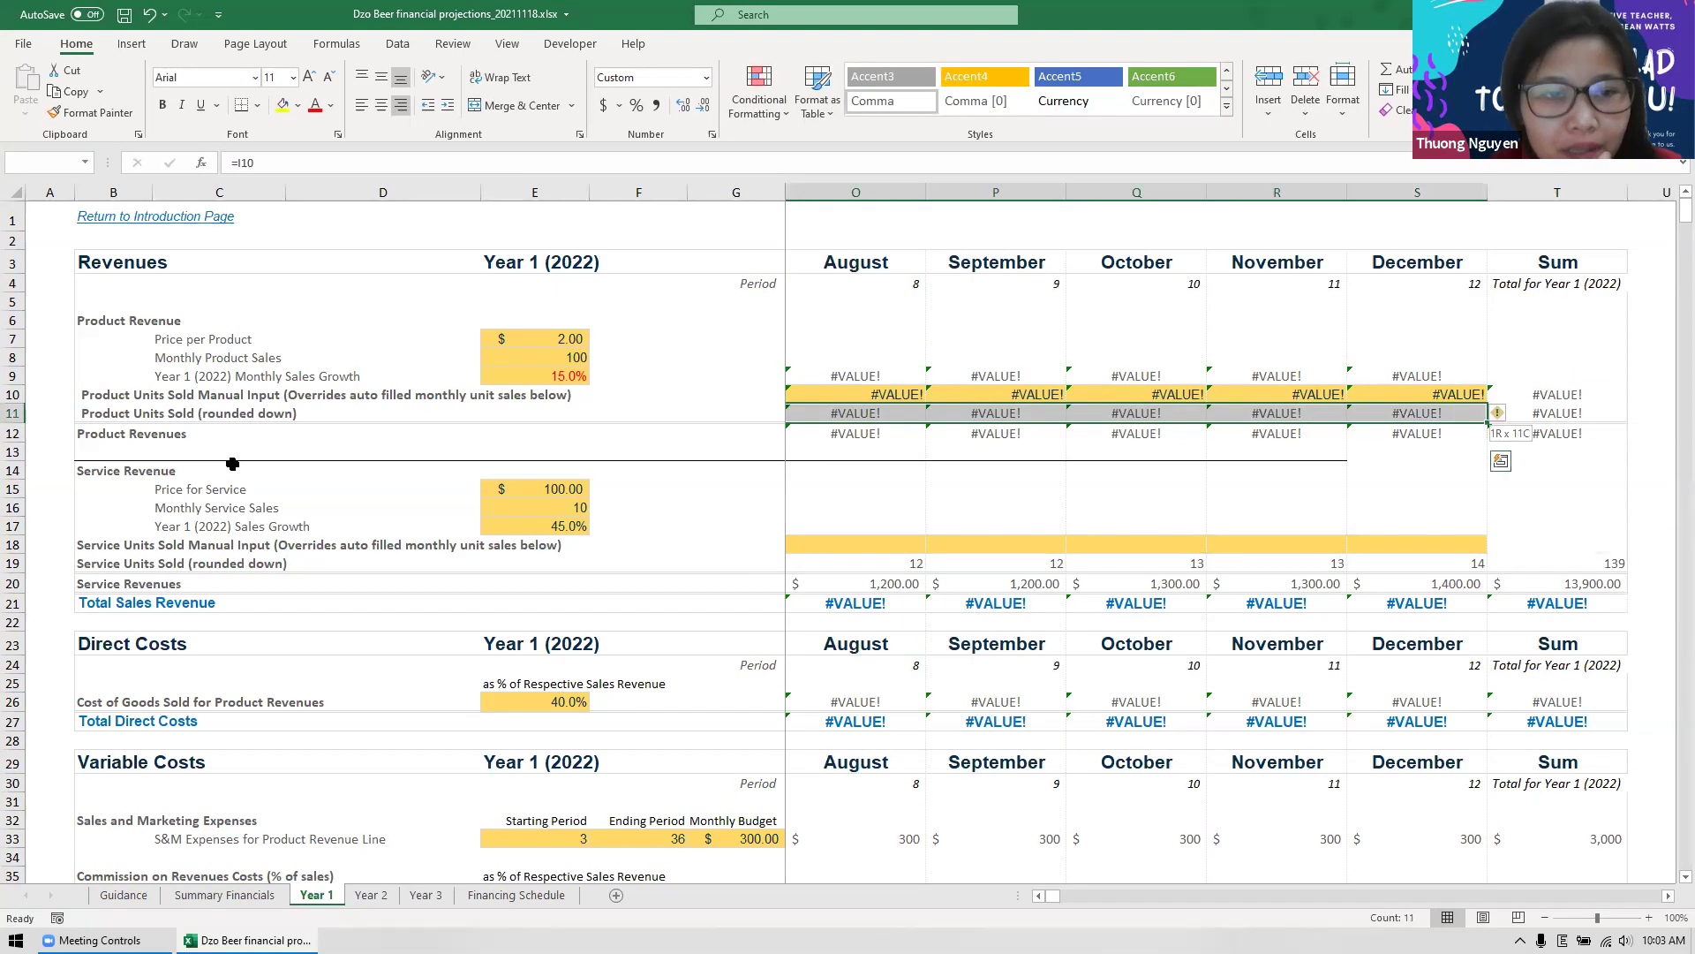
key("ctrl+v")
key("Left")
key("Left")
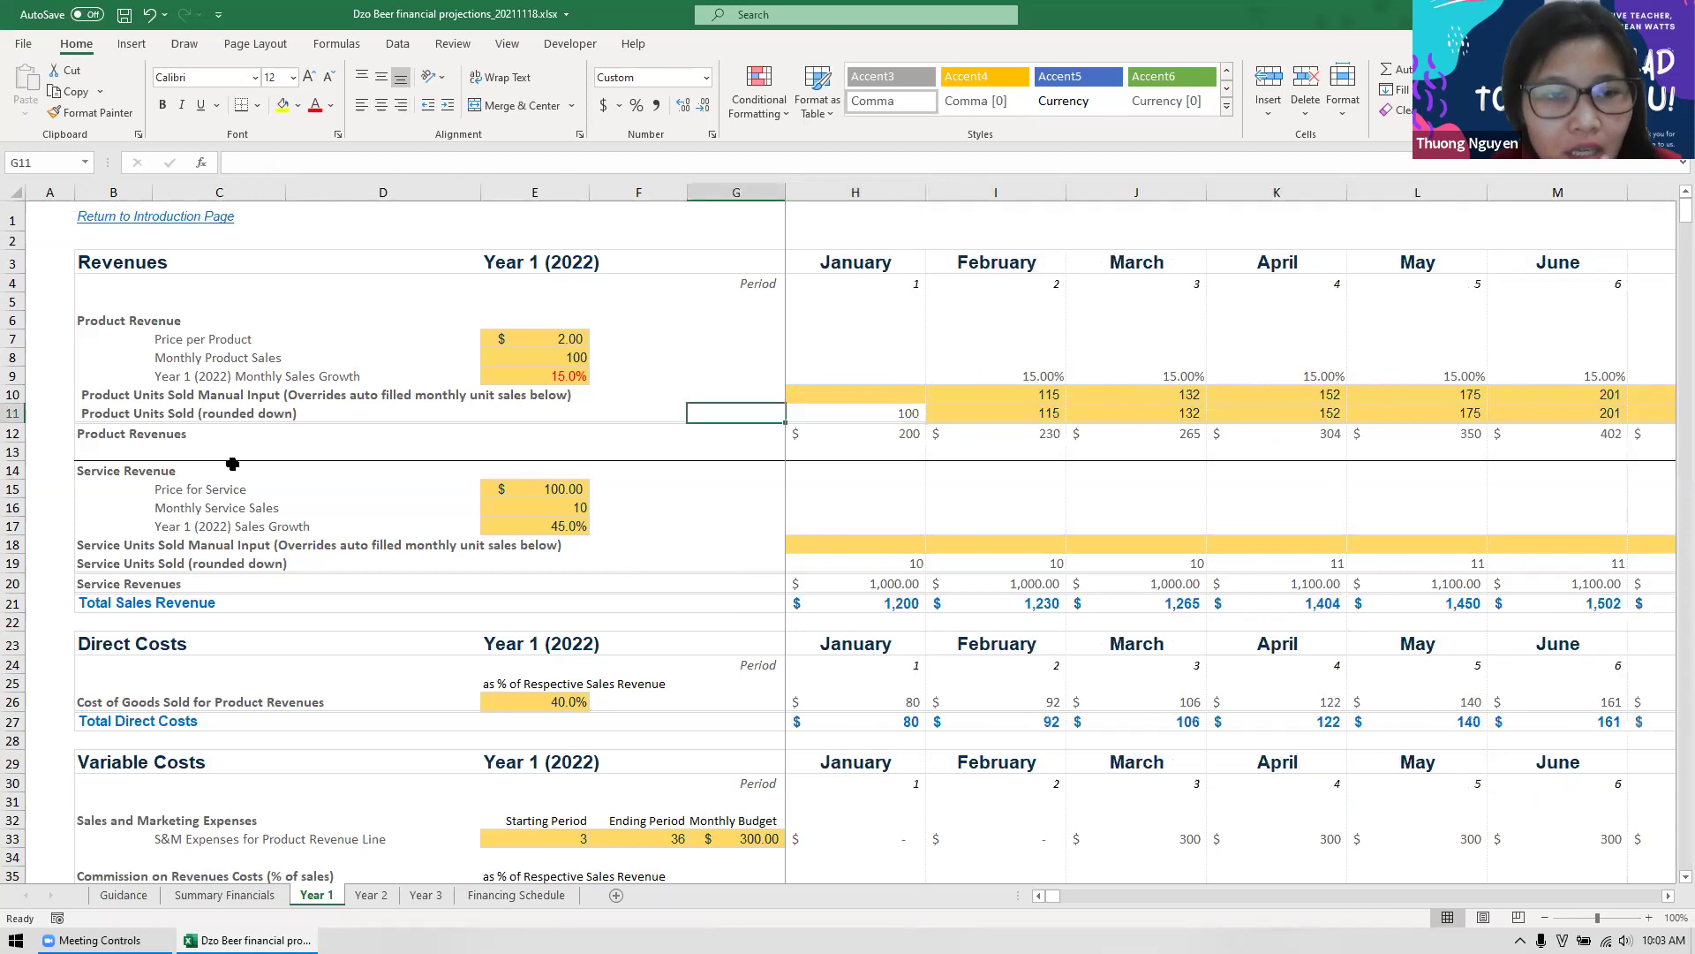
key("Up")
key("Right")
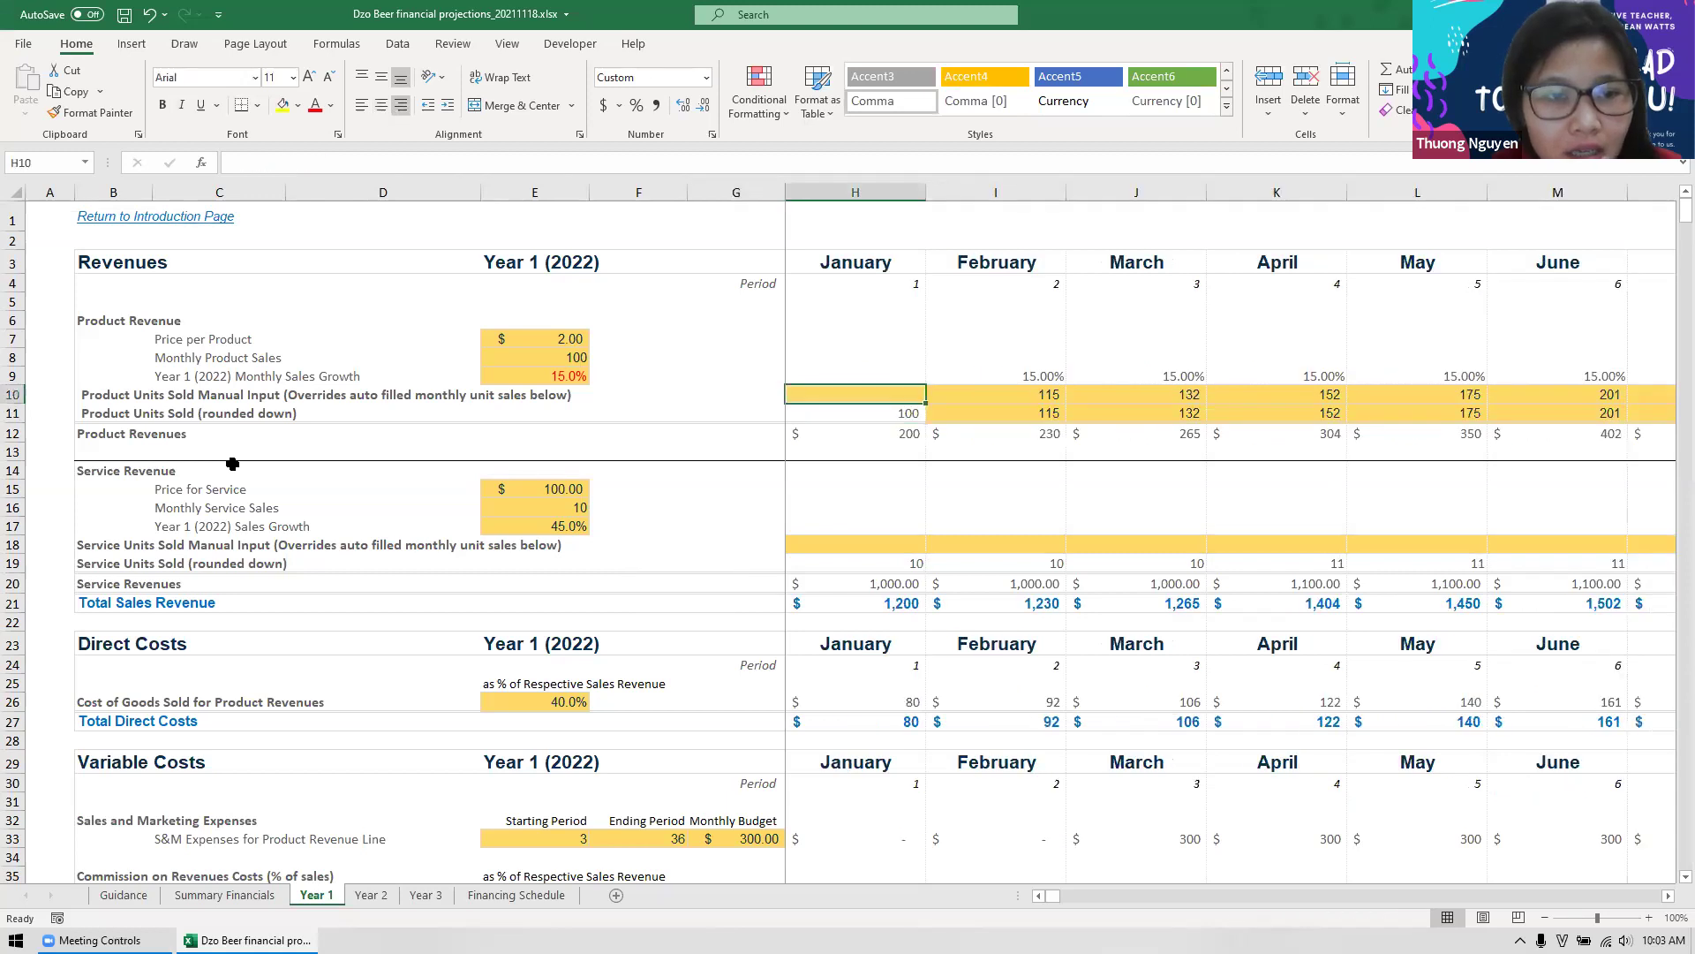
key("Up")
type("=")
key("Down")
key("Down")
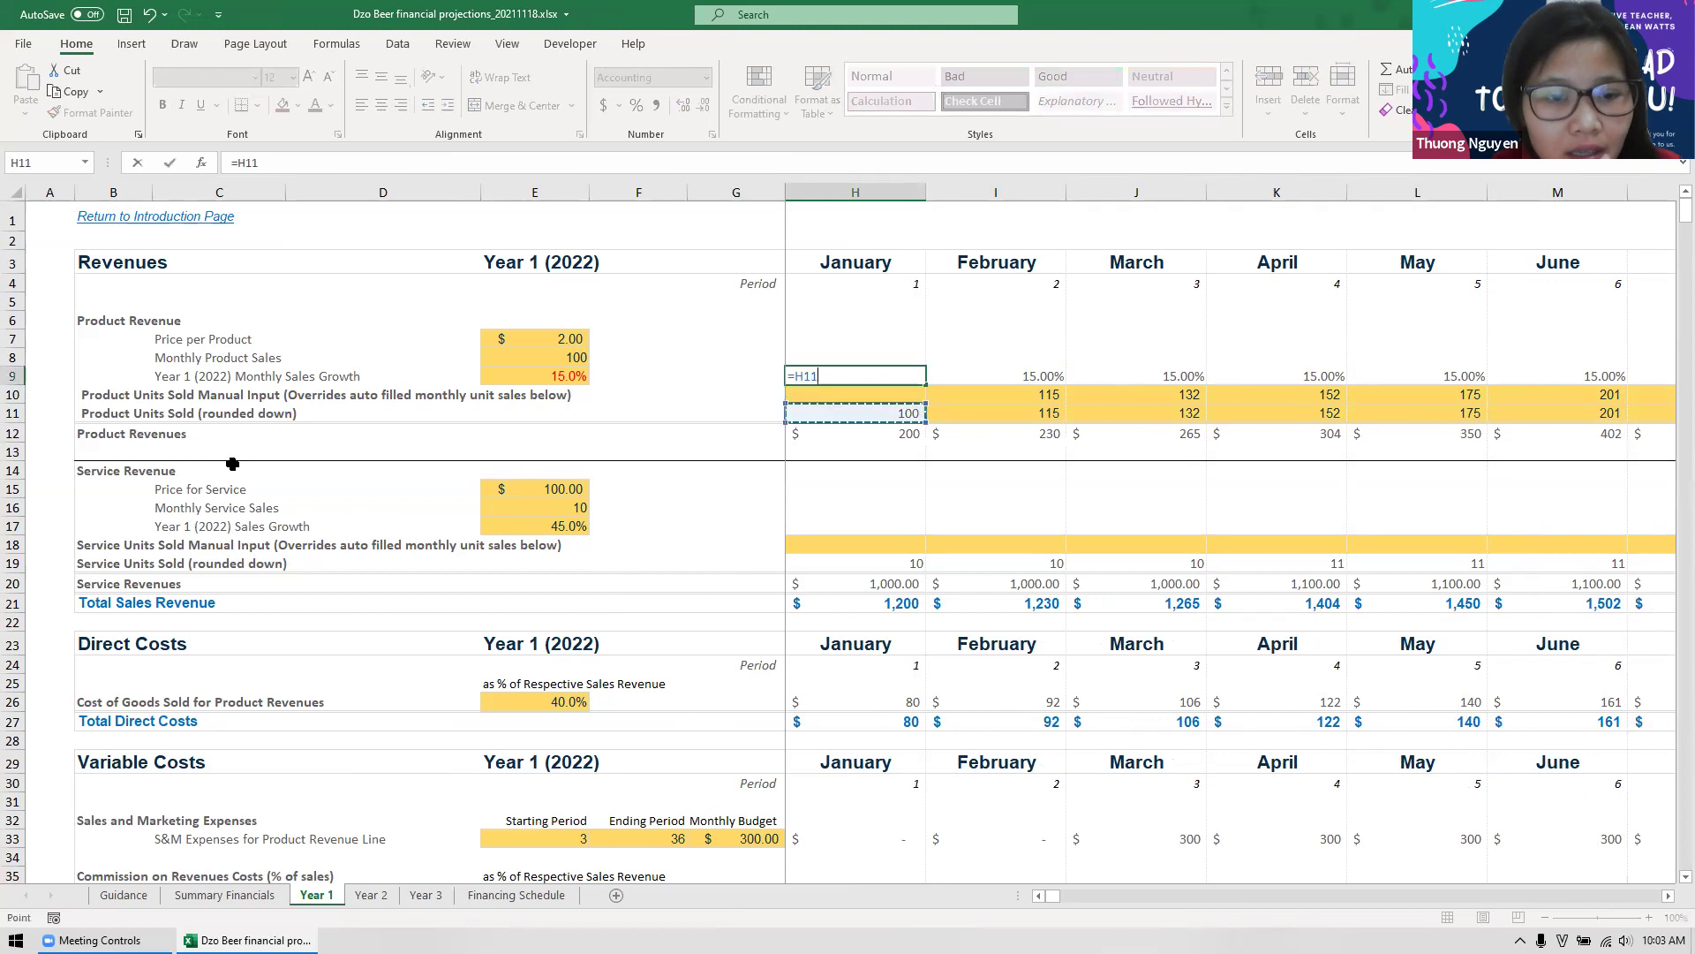
key("ctrl+Right")
key("Left")
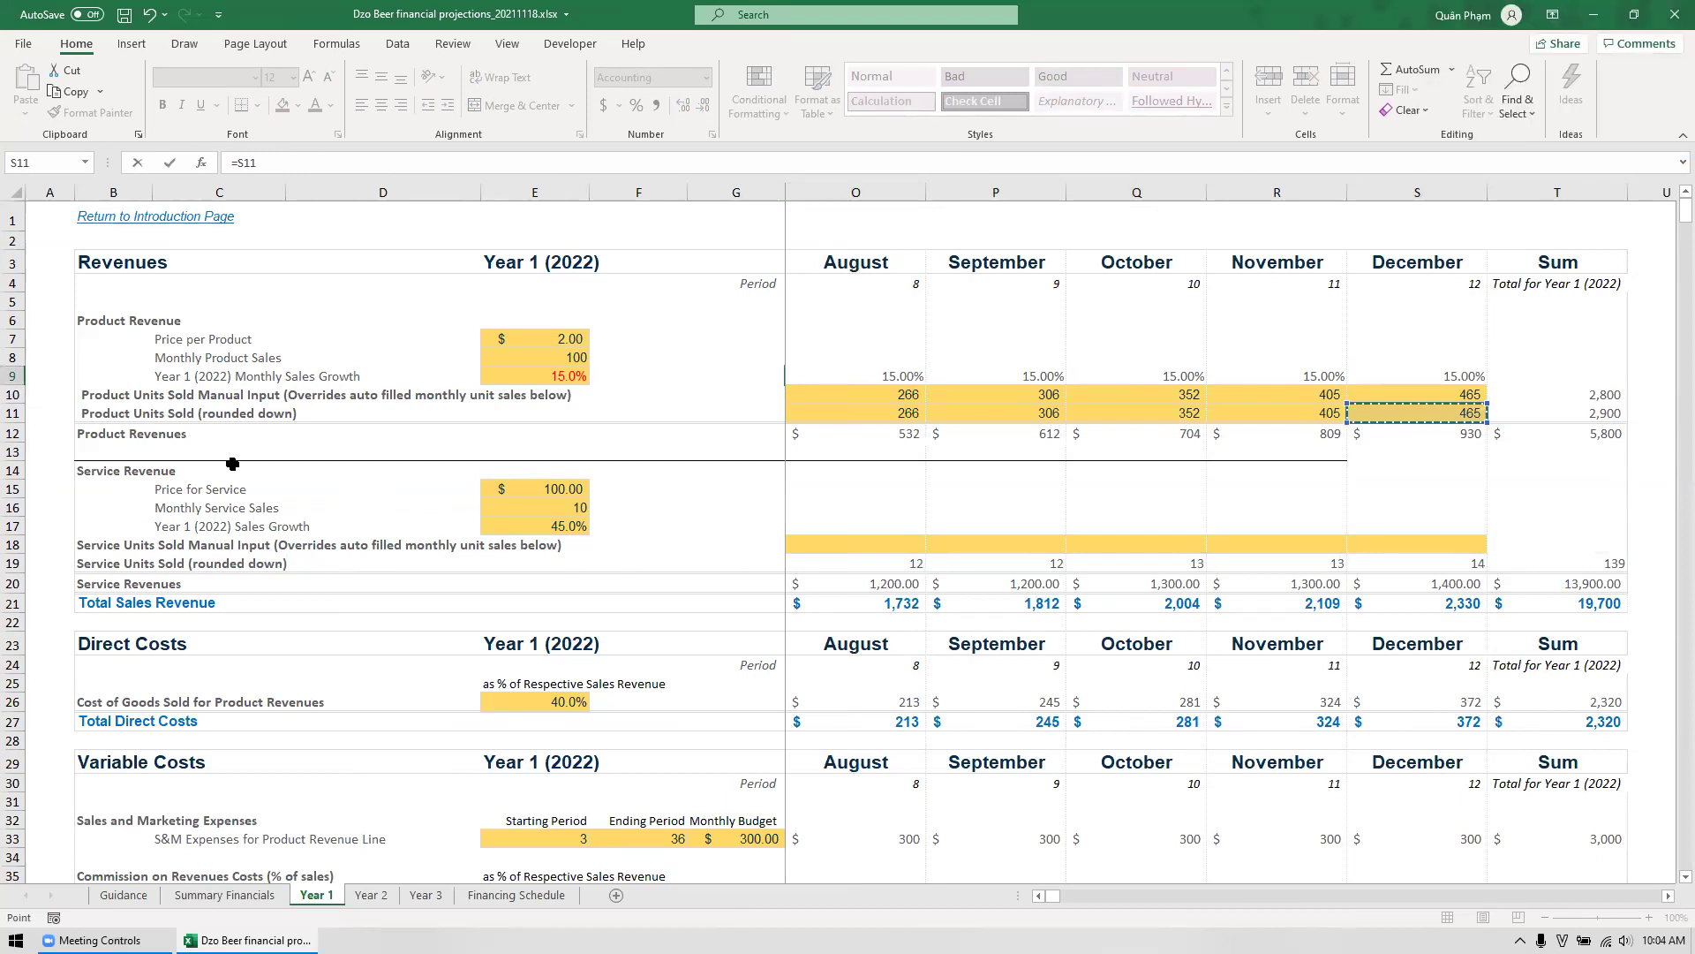
key("Escape")
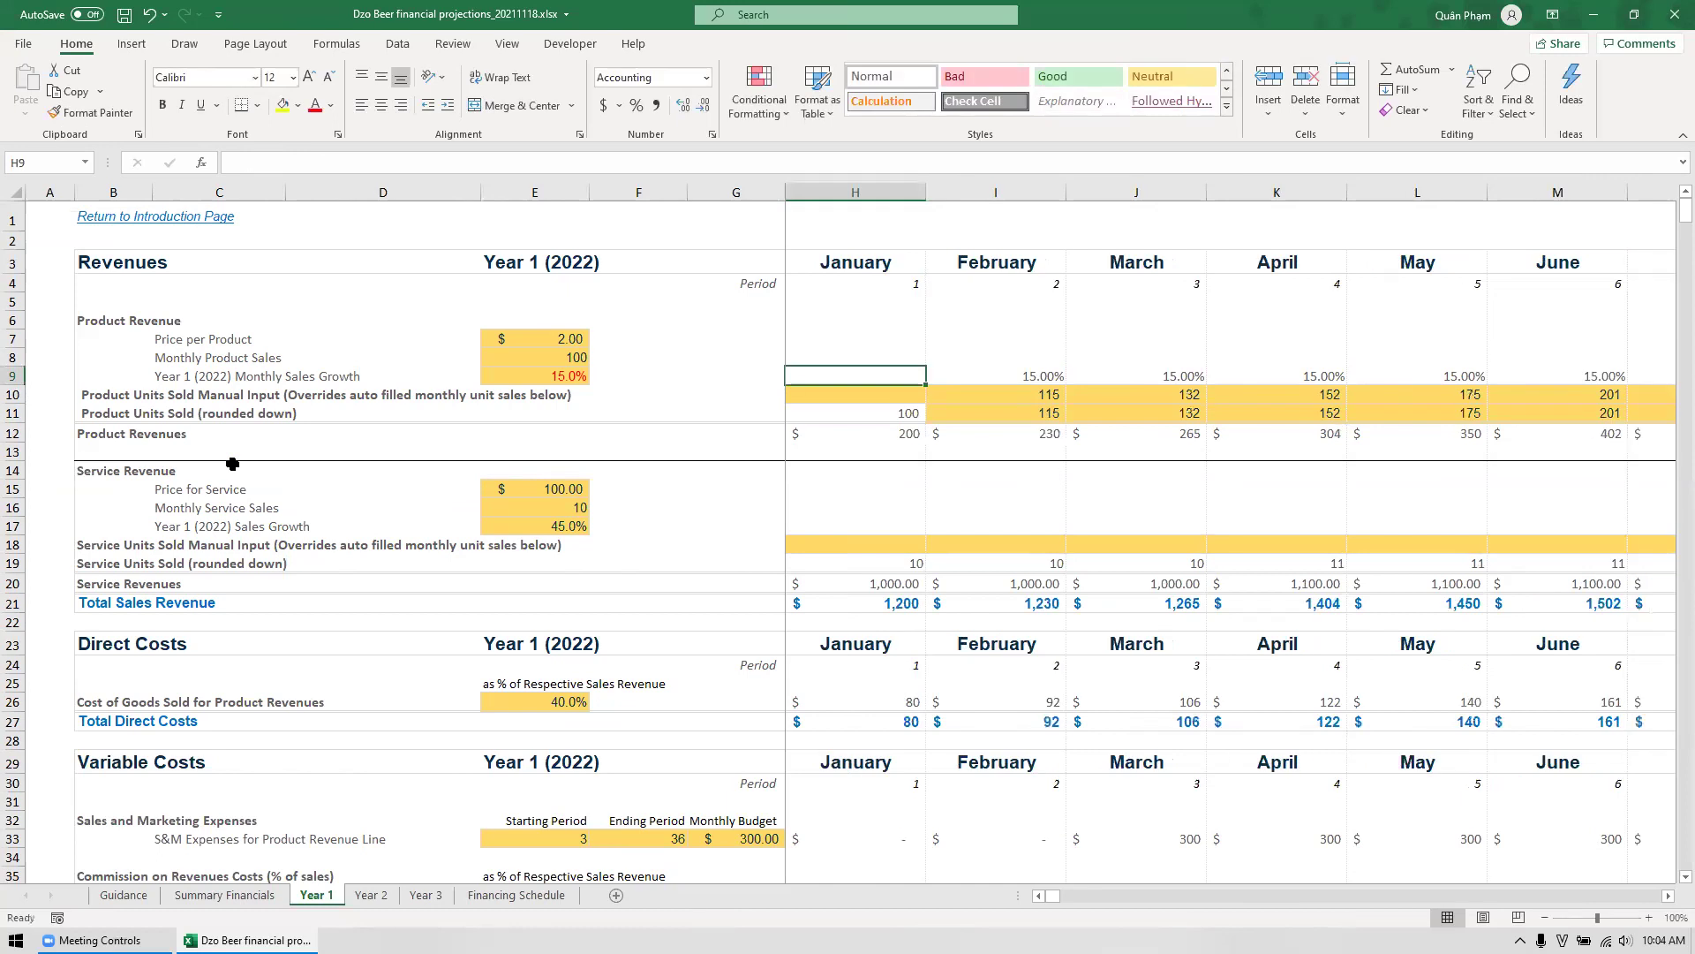
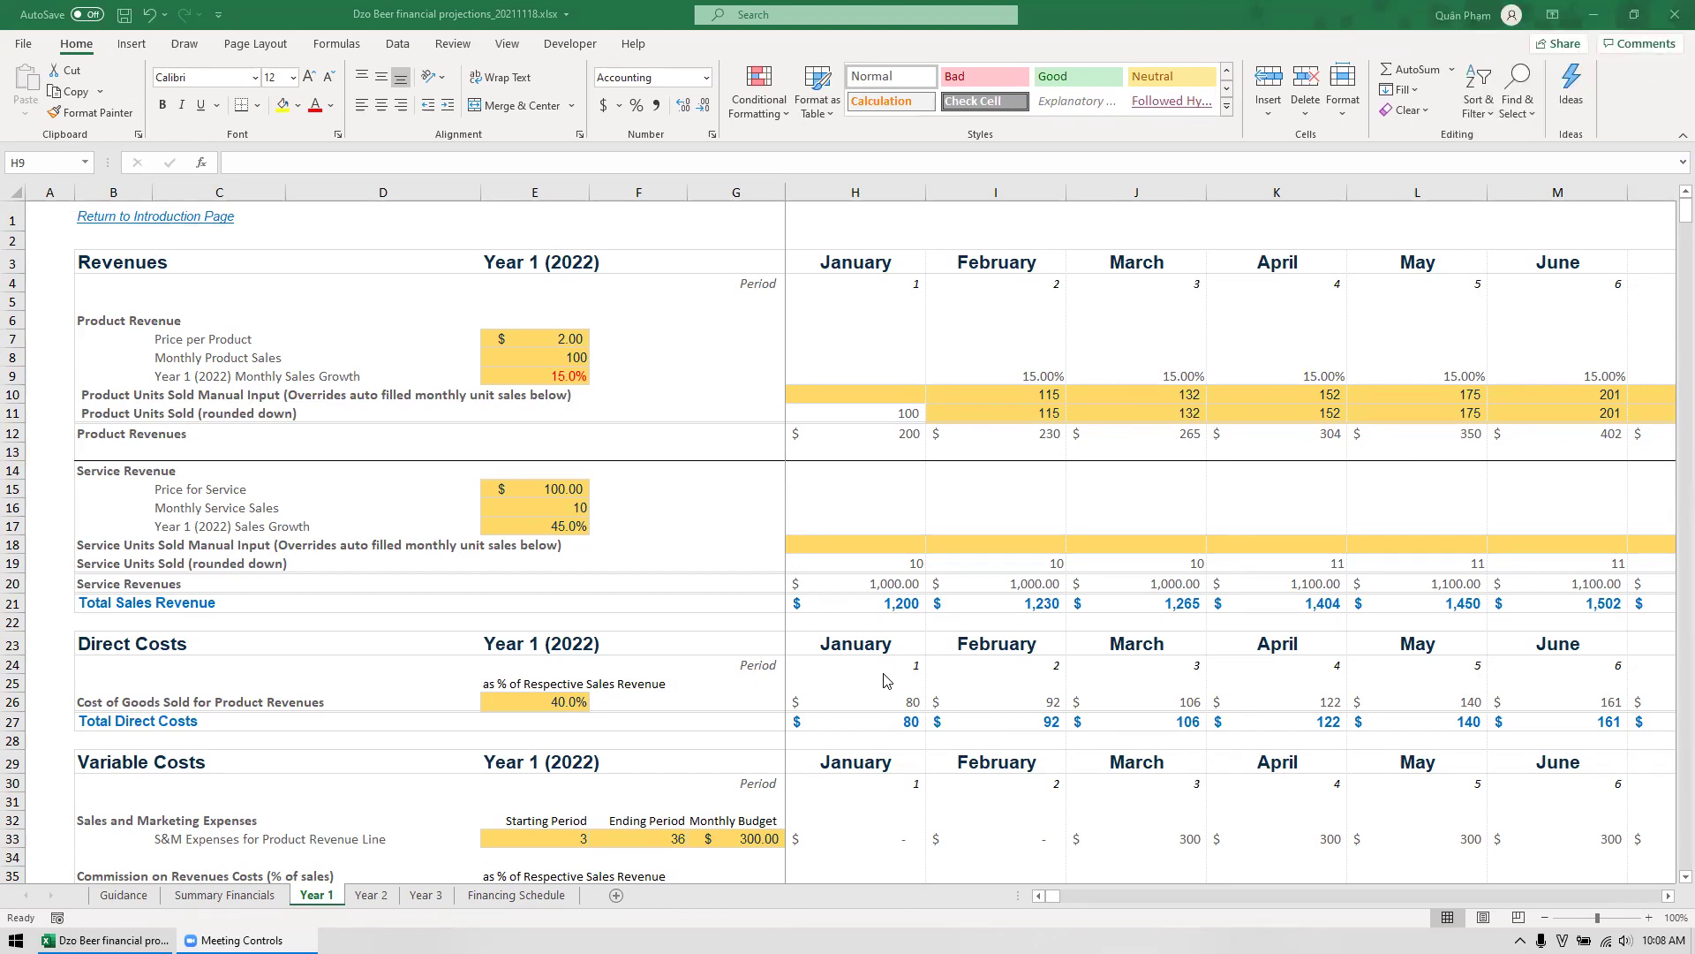
Close the workbook without saving and reopen Dzo Beer financial projections_20211118.xlsx.
left_click(10, 399)
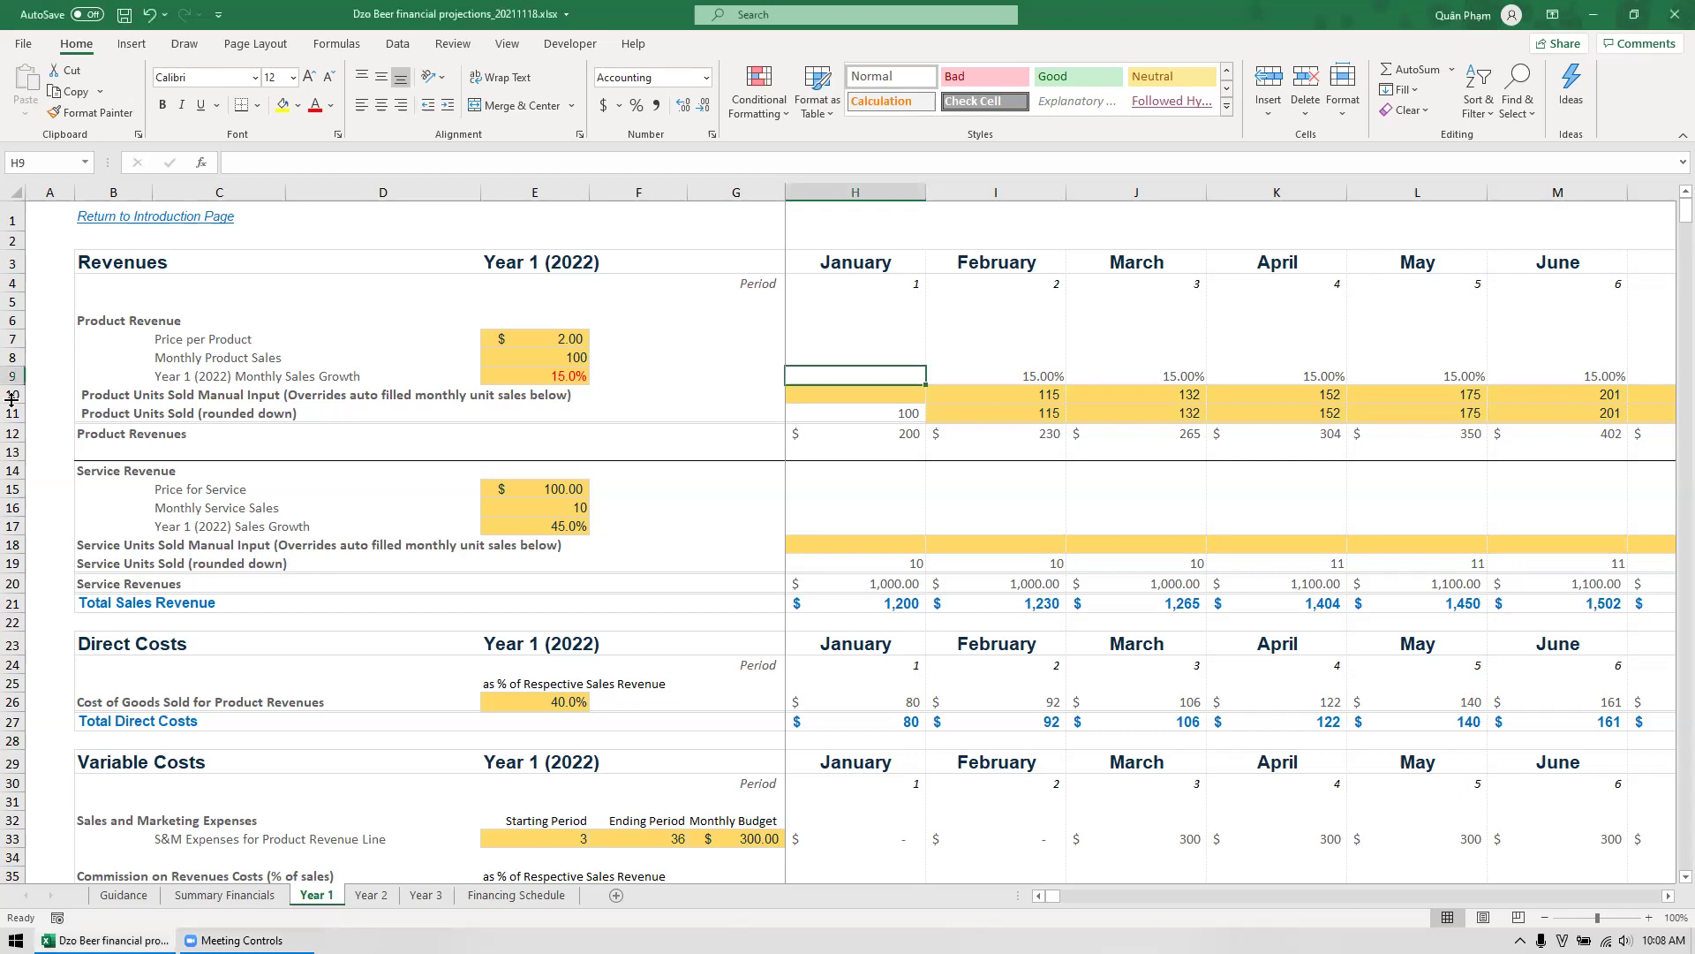
left_click(12, 395)
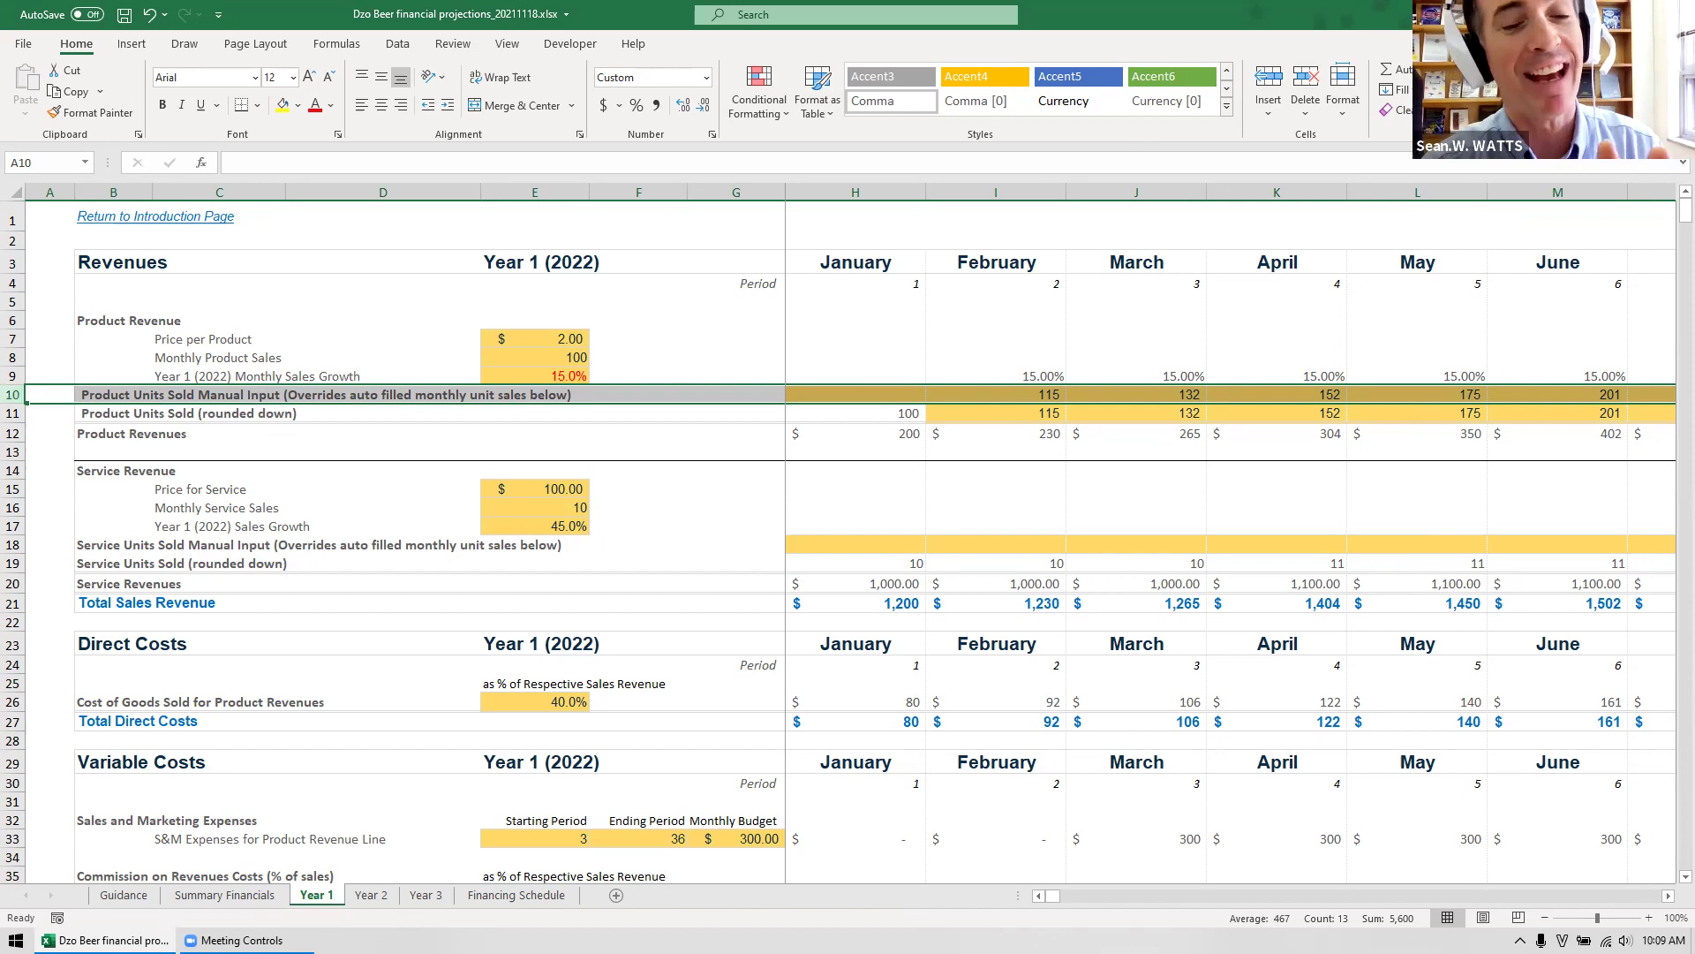
key("alt+F4")
left_click(853, 500)
double_click(191, 195)
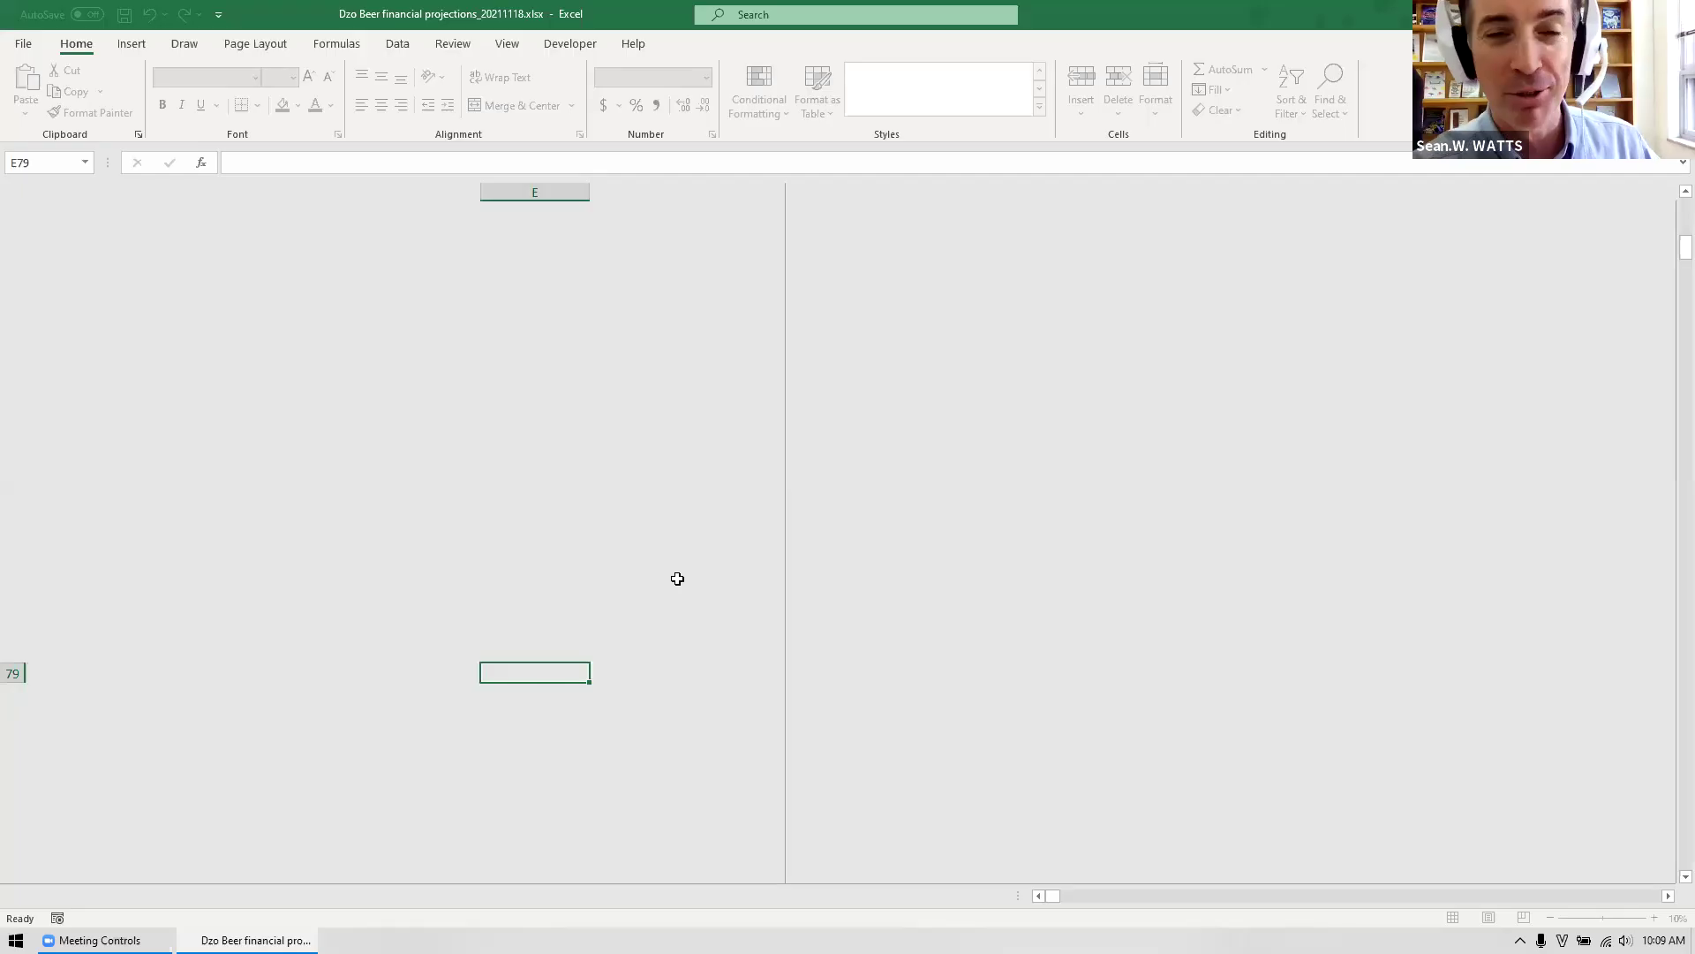
Set the monthly product sales on the Year 1 sheet to 100.
scroll(545, 526, "up", 10)
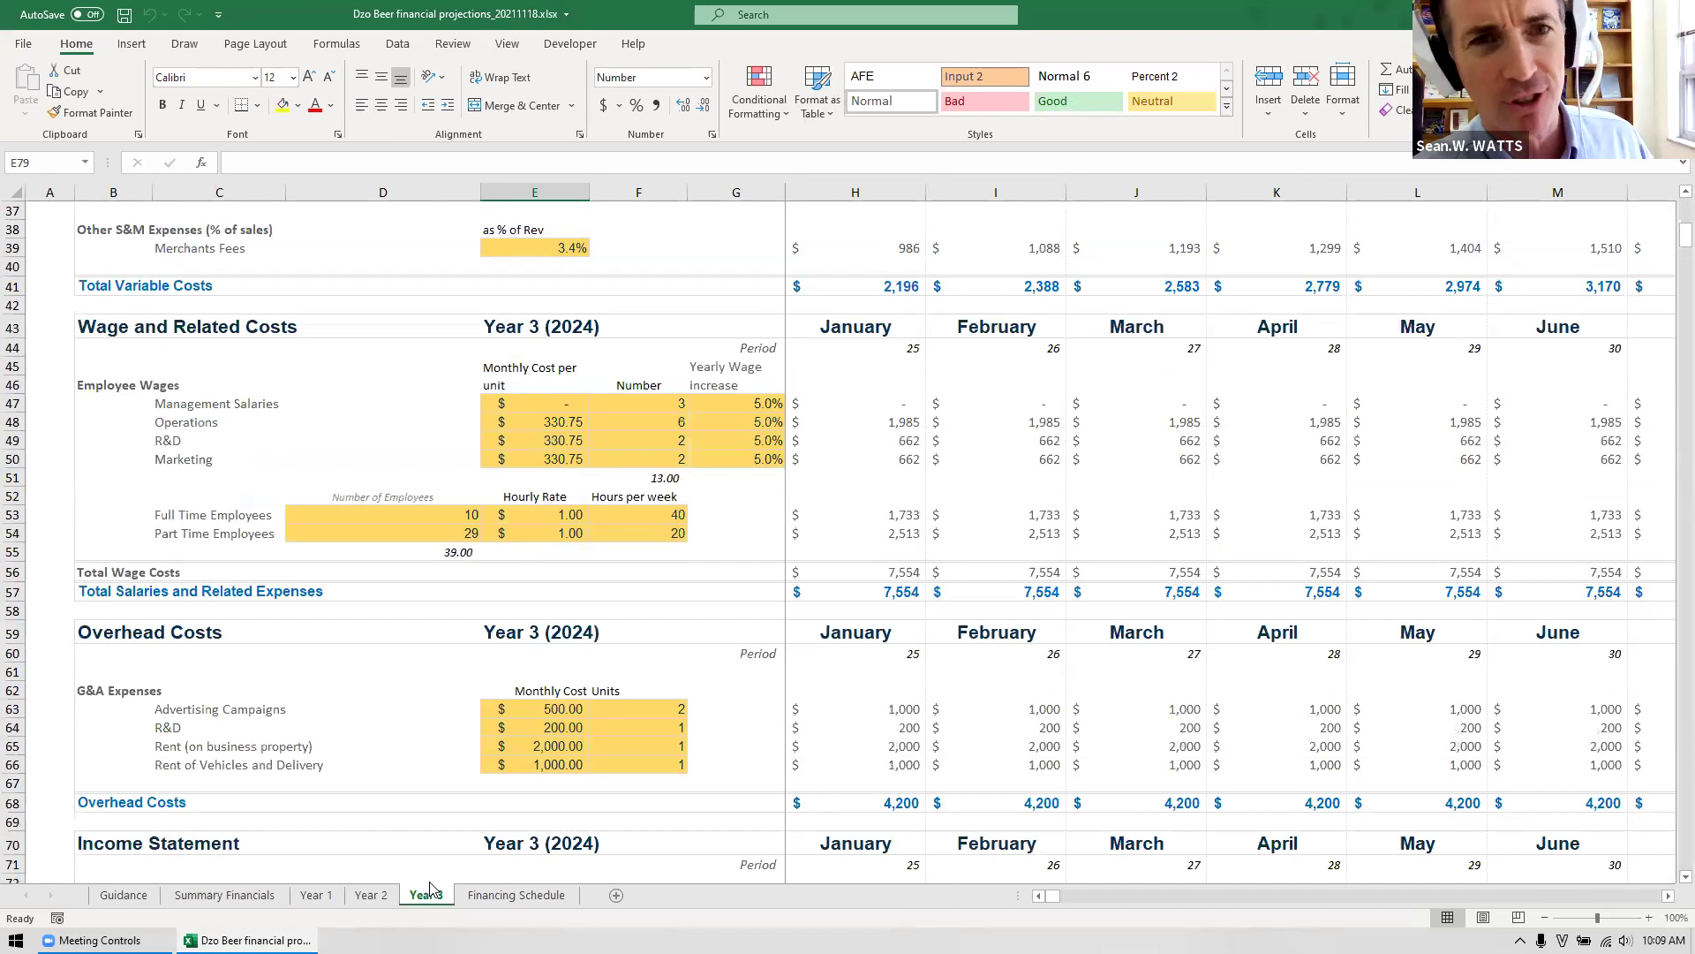
key("ctrl+Page_Up")
key("ctrl+Page_Up")
scroll(504, 578, "up", 6)
scroll(505, 578, "up", 8)
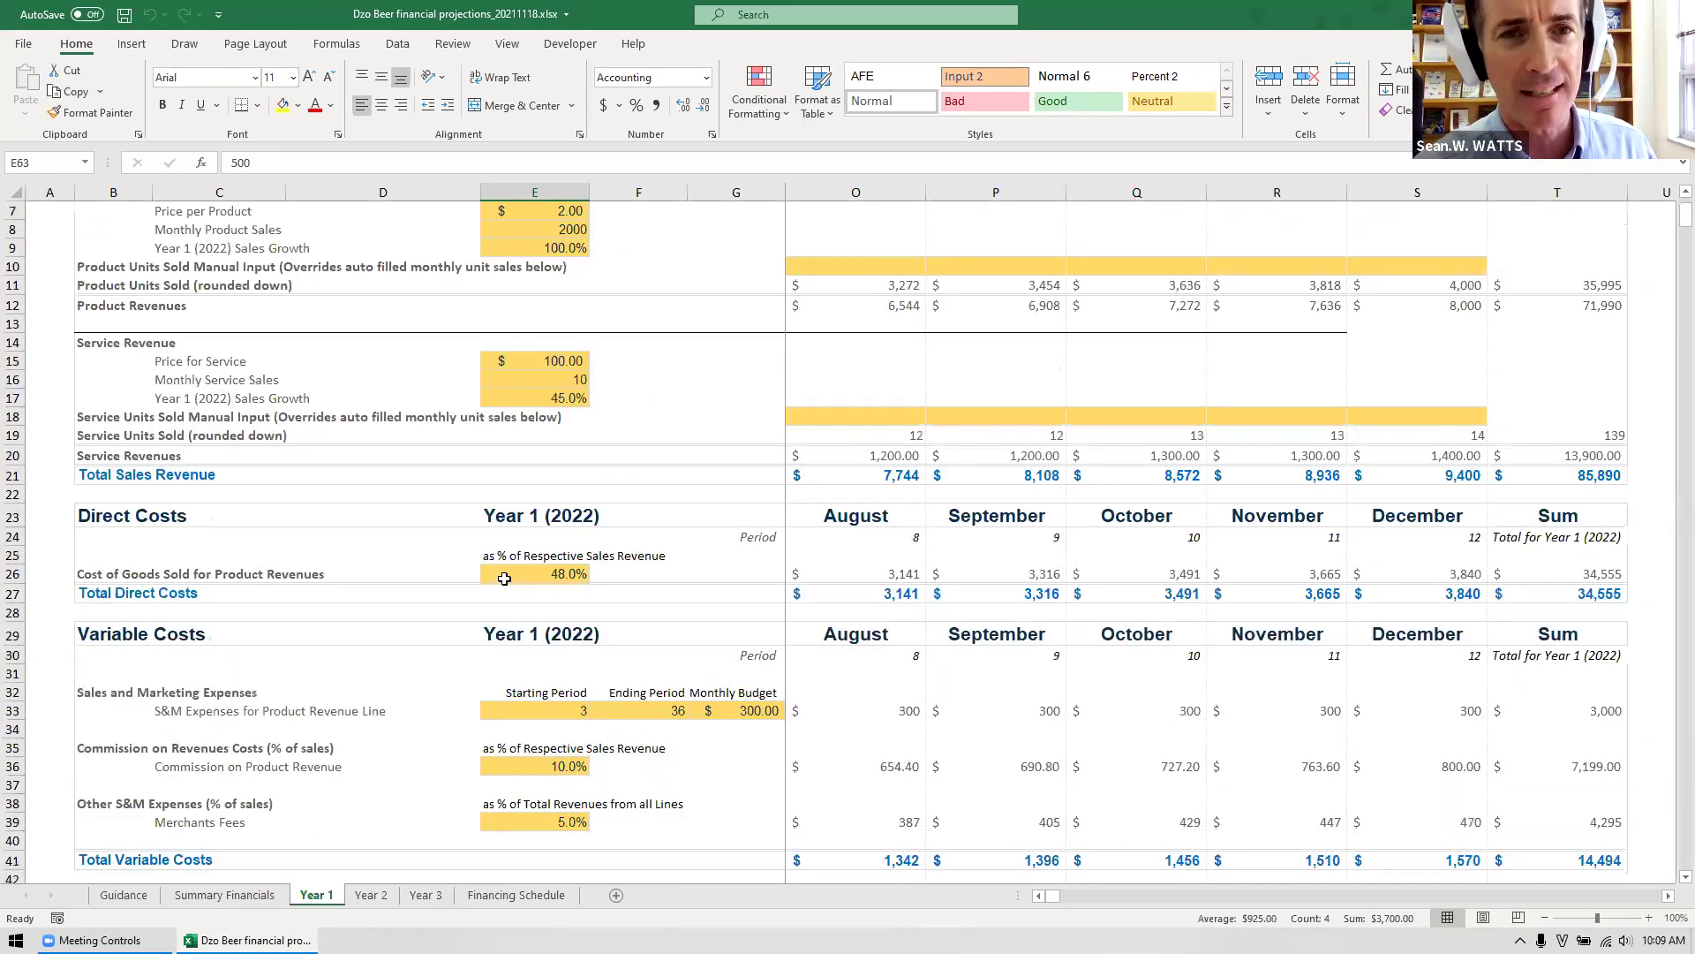
left_click(563, 359)
type("100")
key("Return")
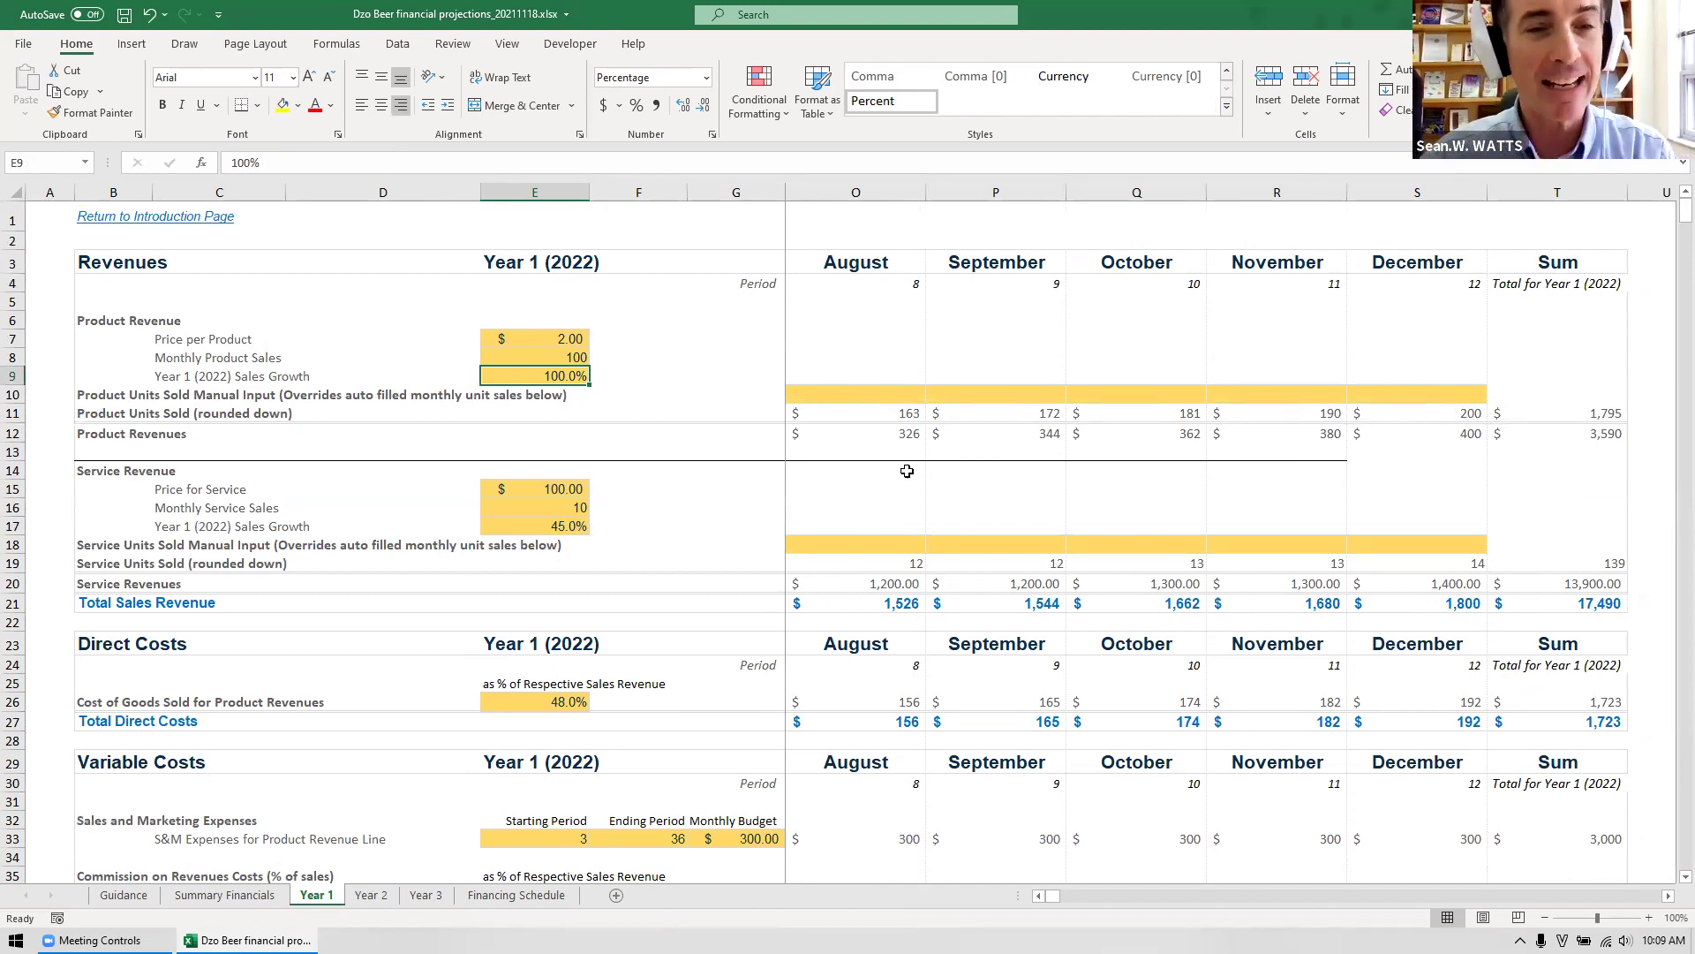
Examine August's manual input, product units sold and product revenues cells, and trace row 12 back to its label.
left_click(798, 397)
key("Down")
key("Down")
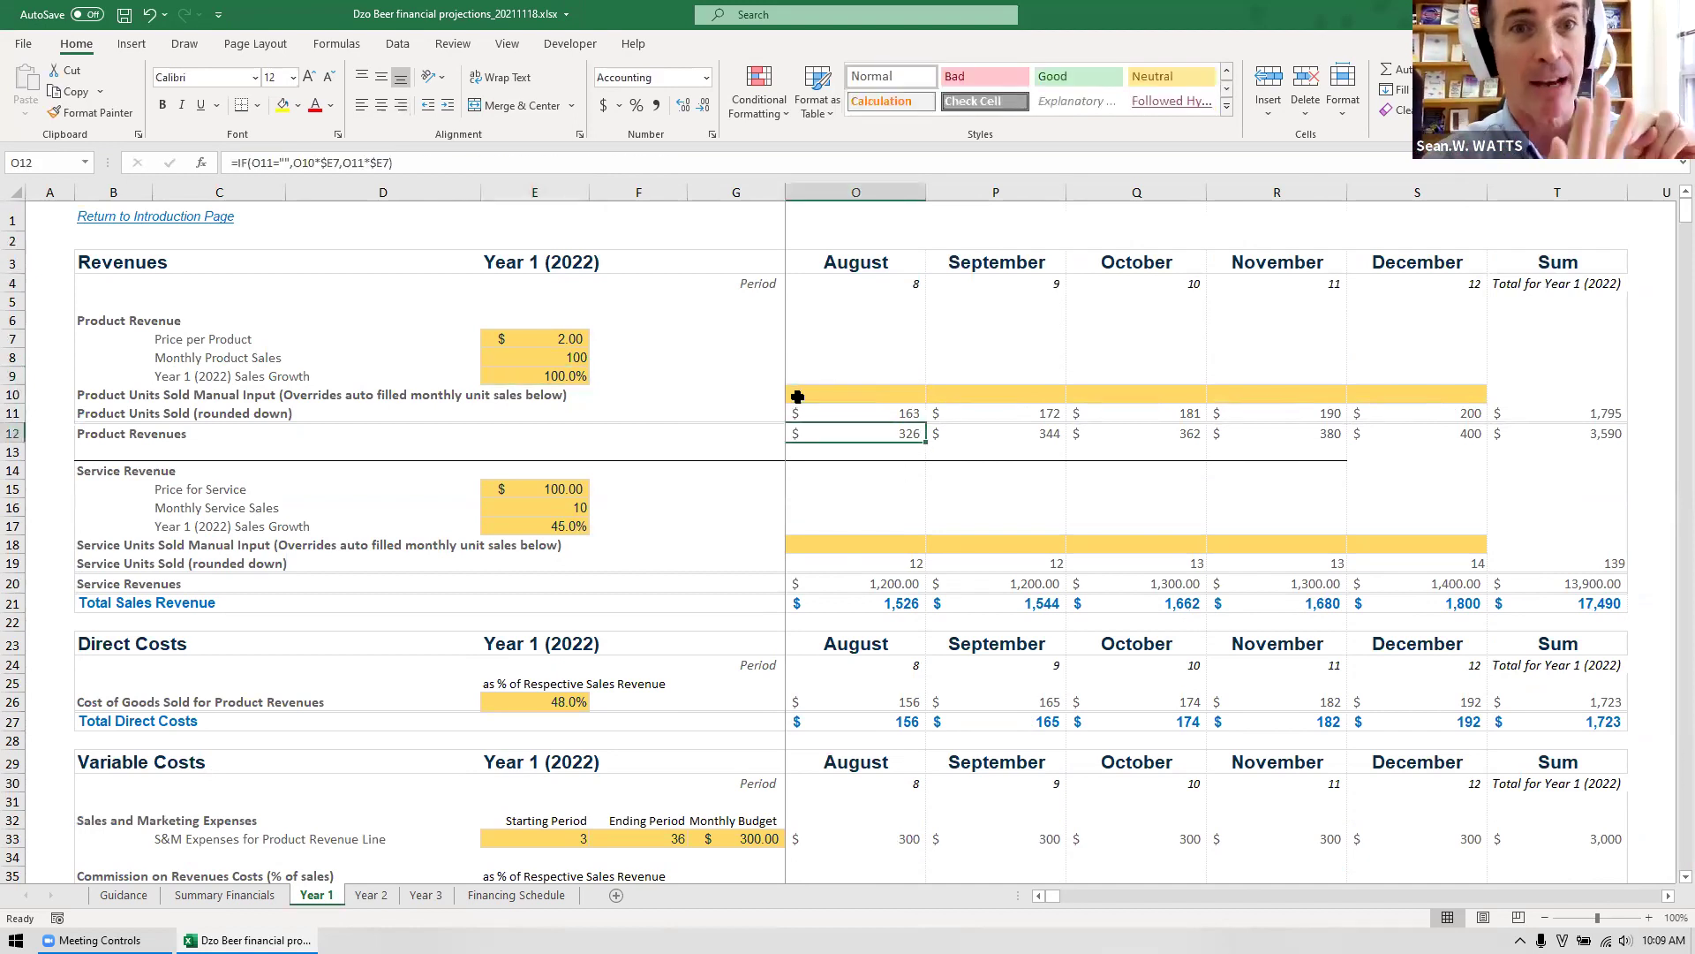
key("Left")
key("Left")
key("Left")
key("Left")
key("Left")
key("Left")
key("Left")
key("Left")
key("Left")
key("Left")
key("Left")
key("Left")
key("Left")
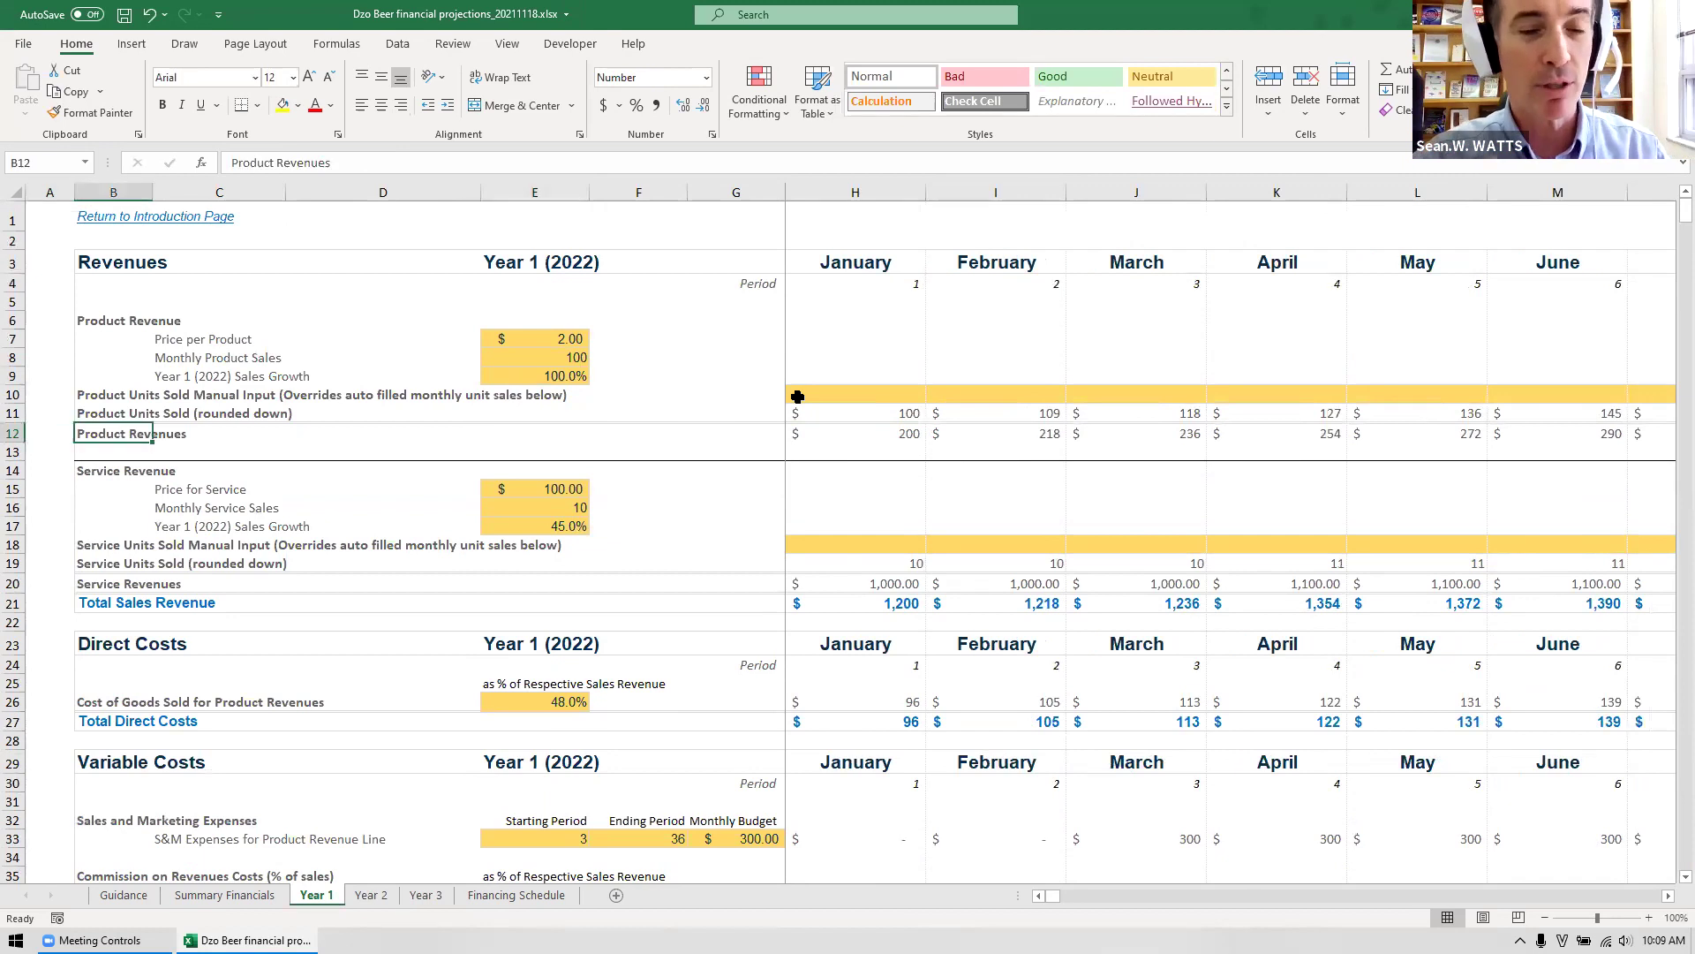
key("Right")
key("Right")
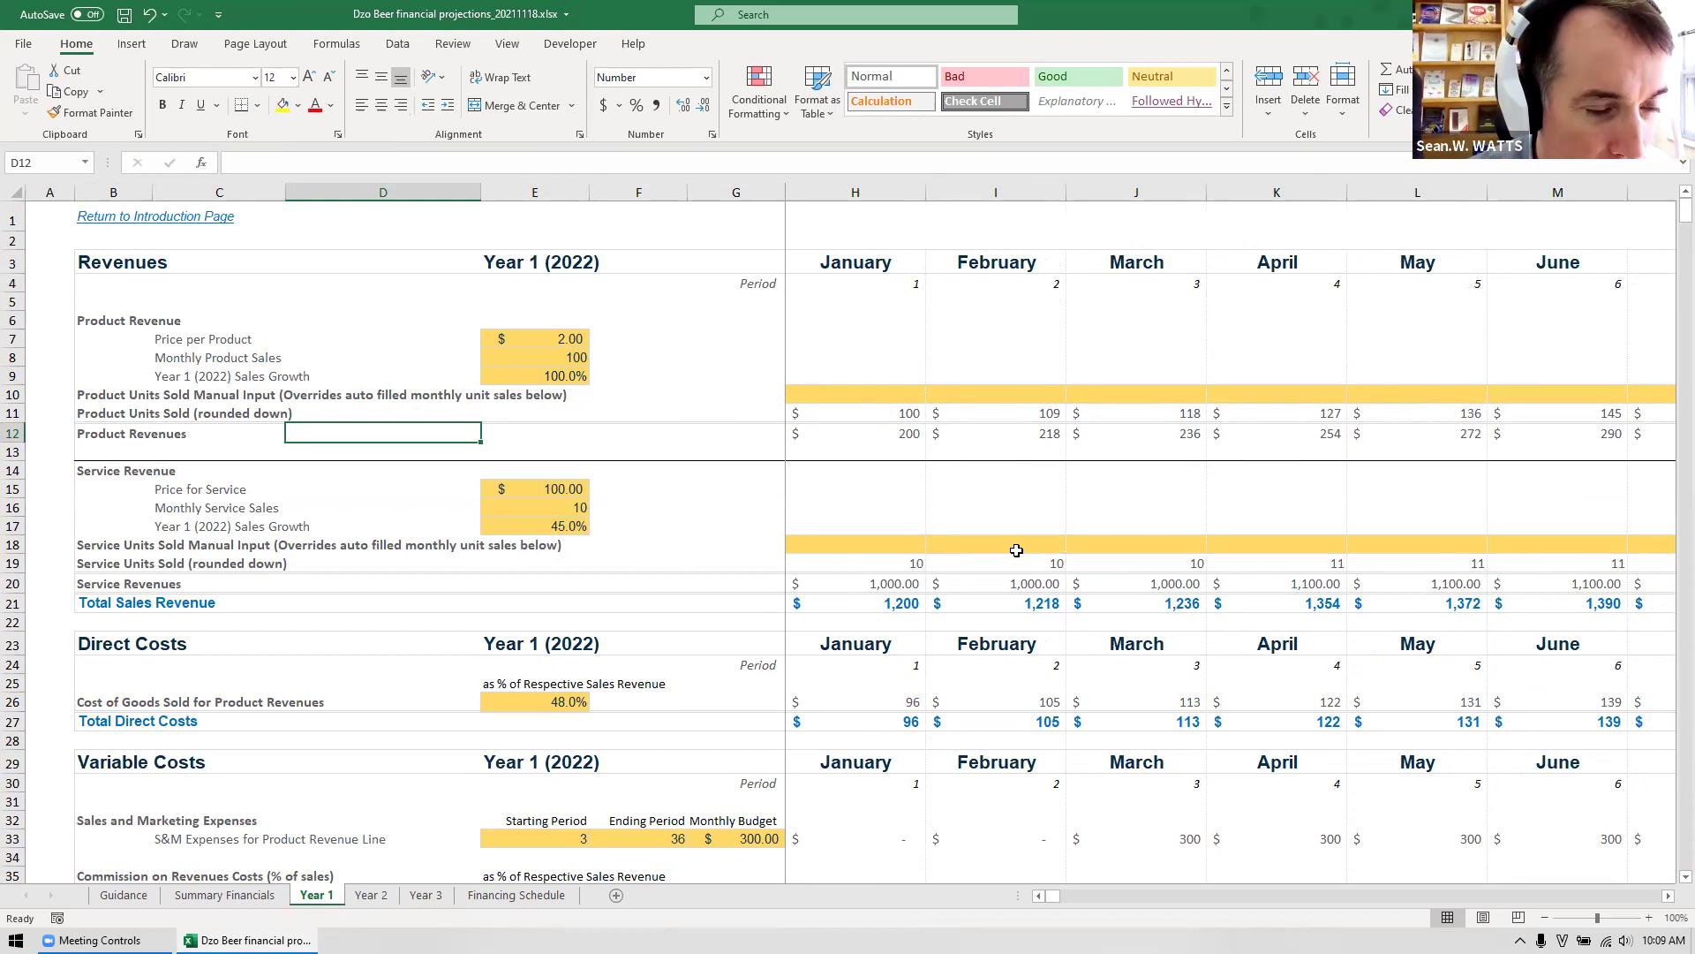
Format the product units rows 10 and 11 with the comma style instead of currency and save the workbook.
left_click(7, 394)
left_click_drag(7, 394, 8, 413)
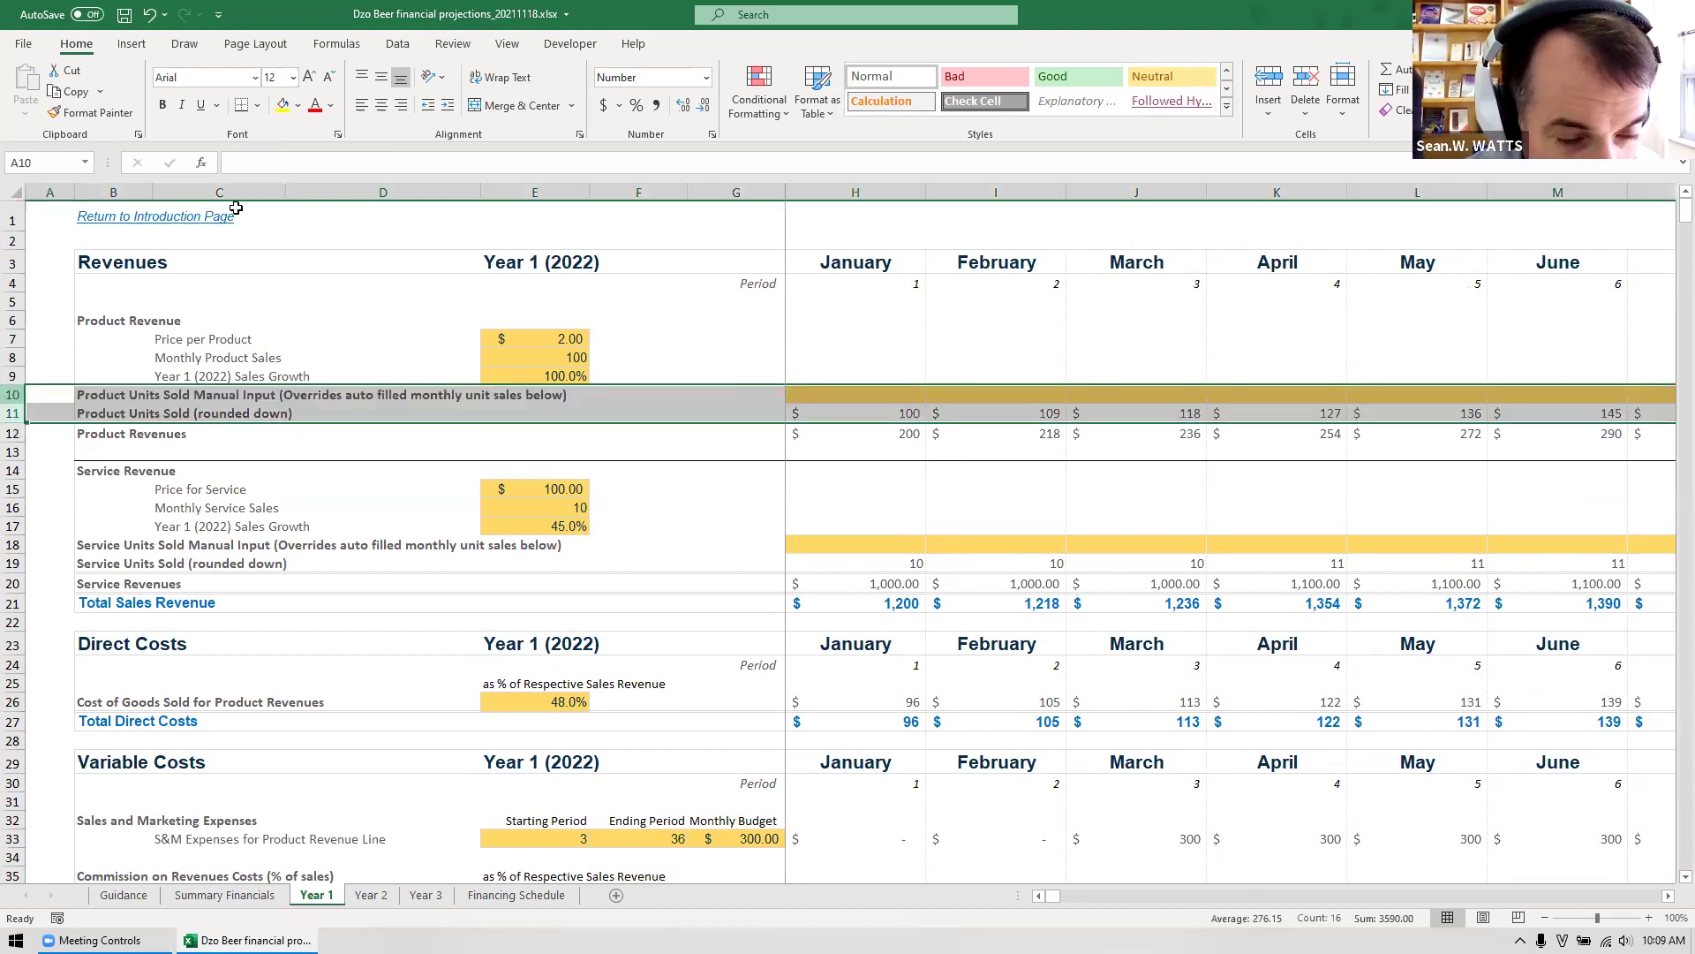
left_click(656, 106)
left_click(769, 525)
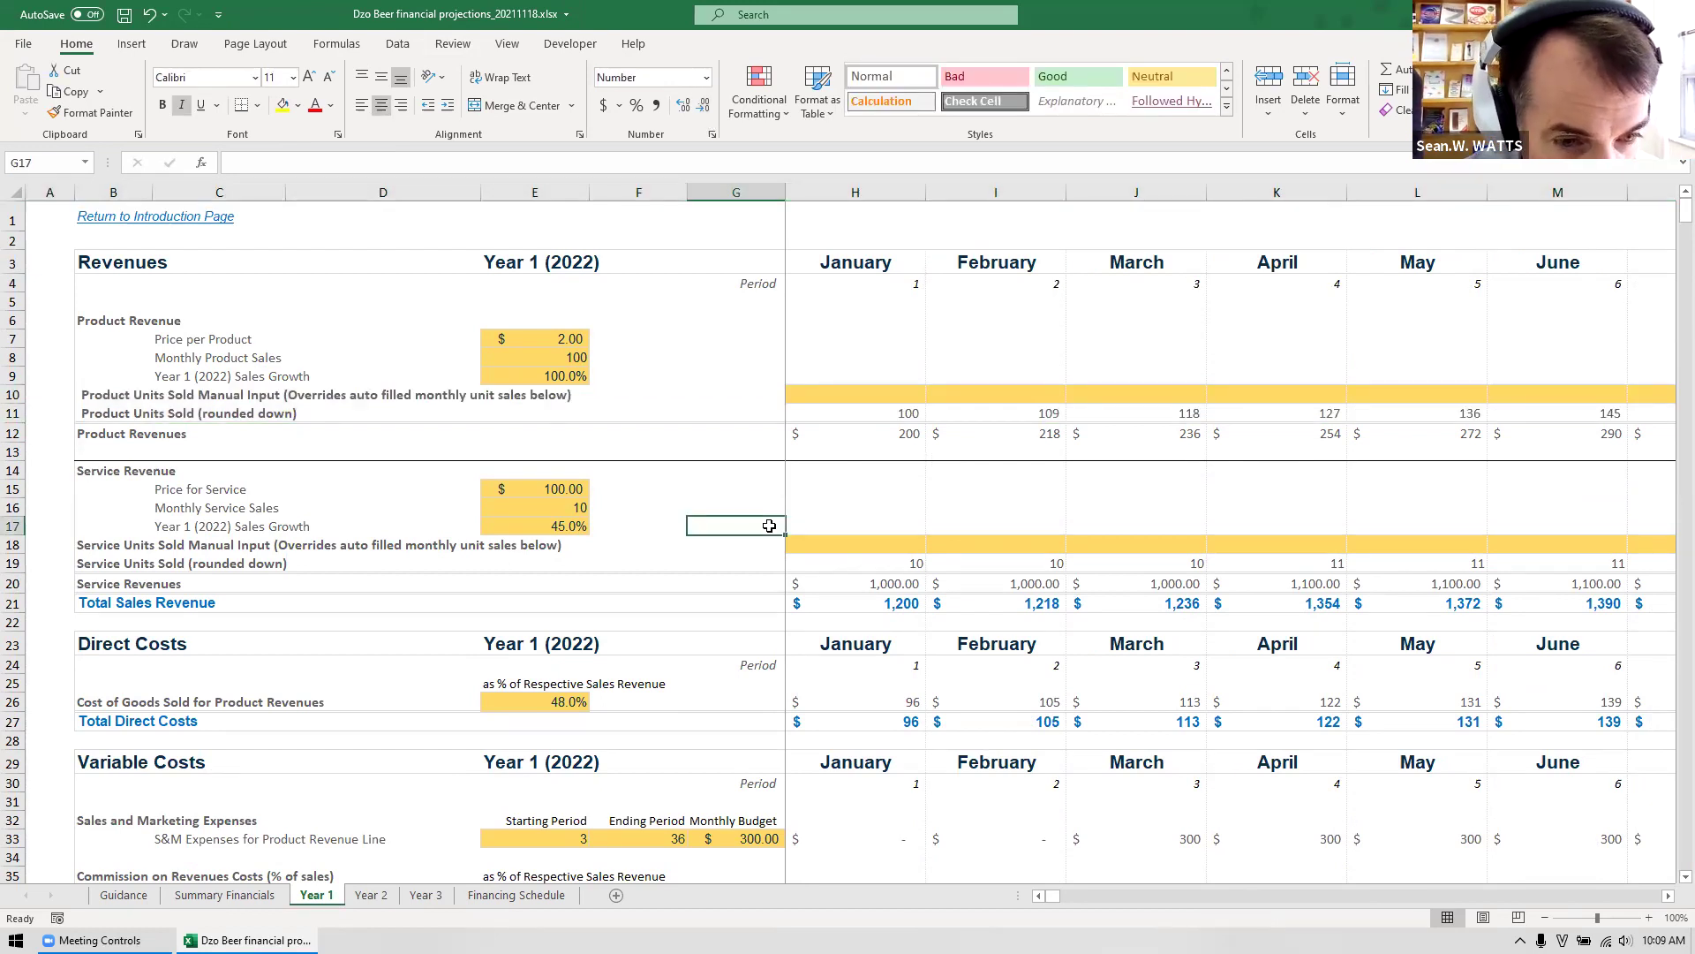
key("ctrl+s")
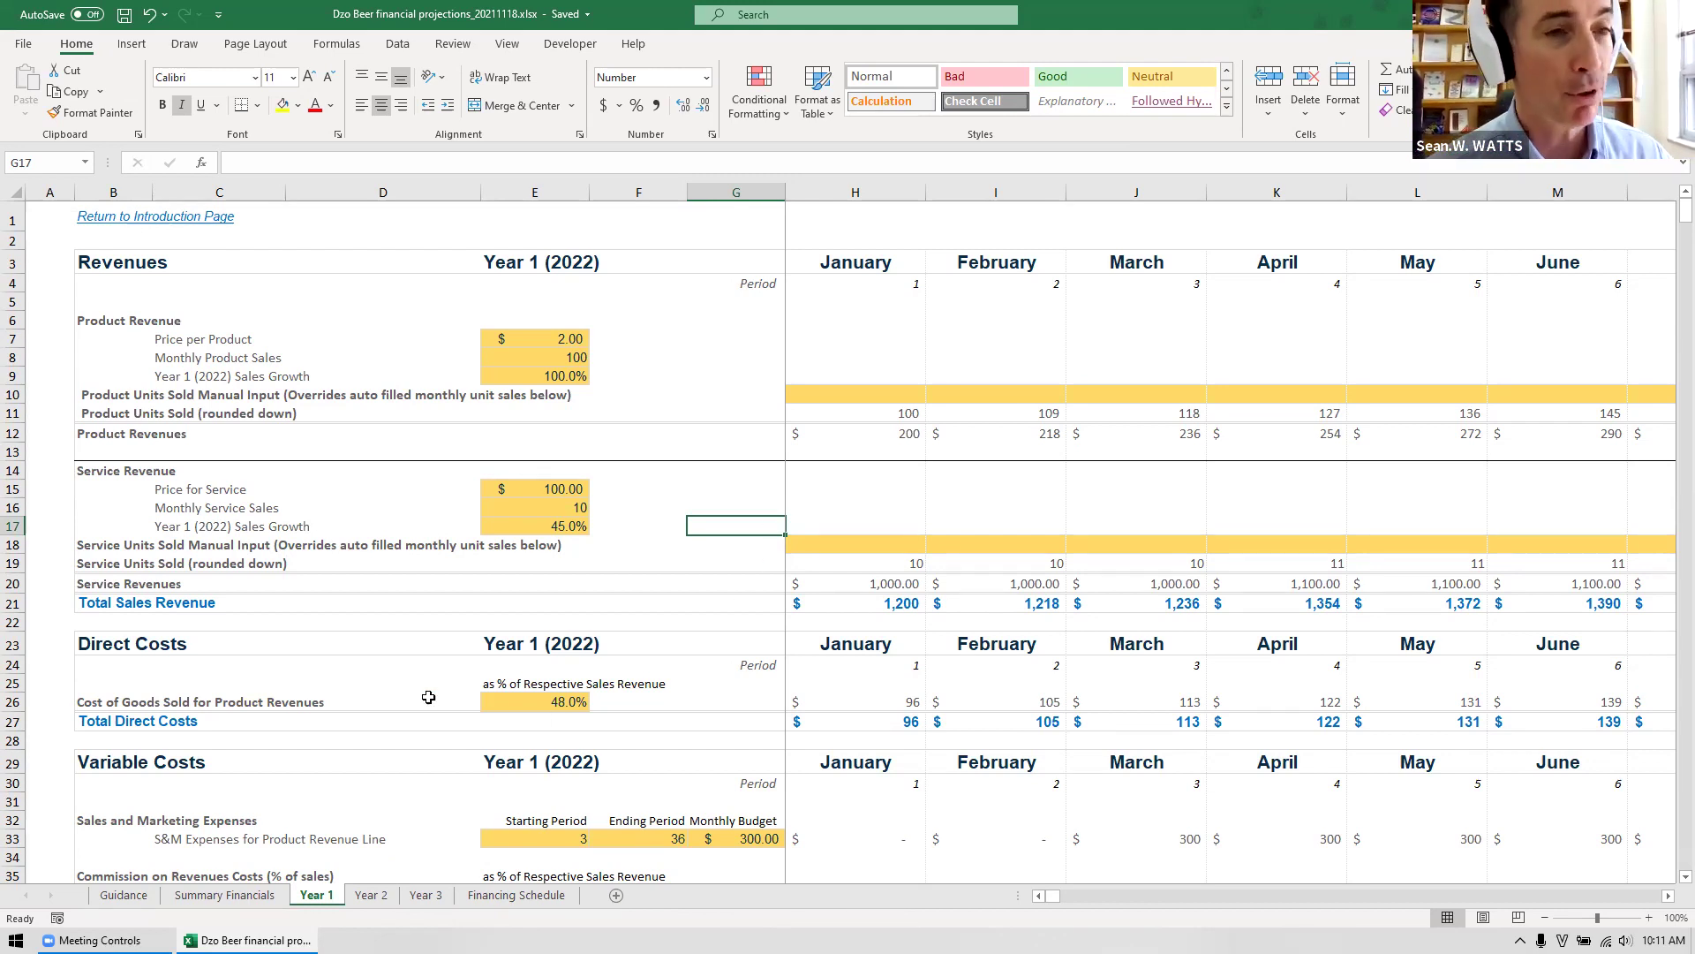
Review the Year 1 revenue, variable cost, wage and overhead sections, including the advertising campaigns budget, and the income statement.
scroll(428, 697, "down", 8)
scroll(429, 696, "down", 8)
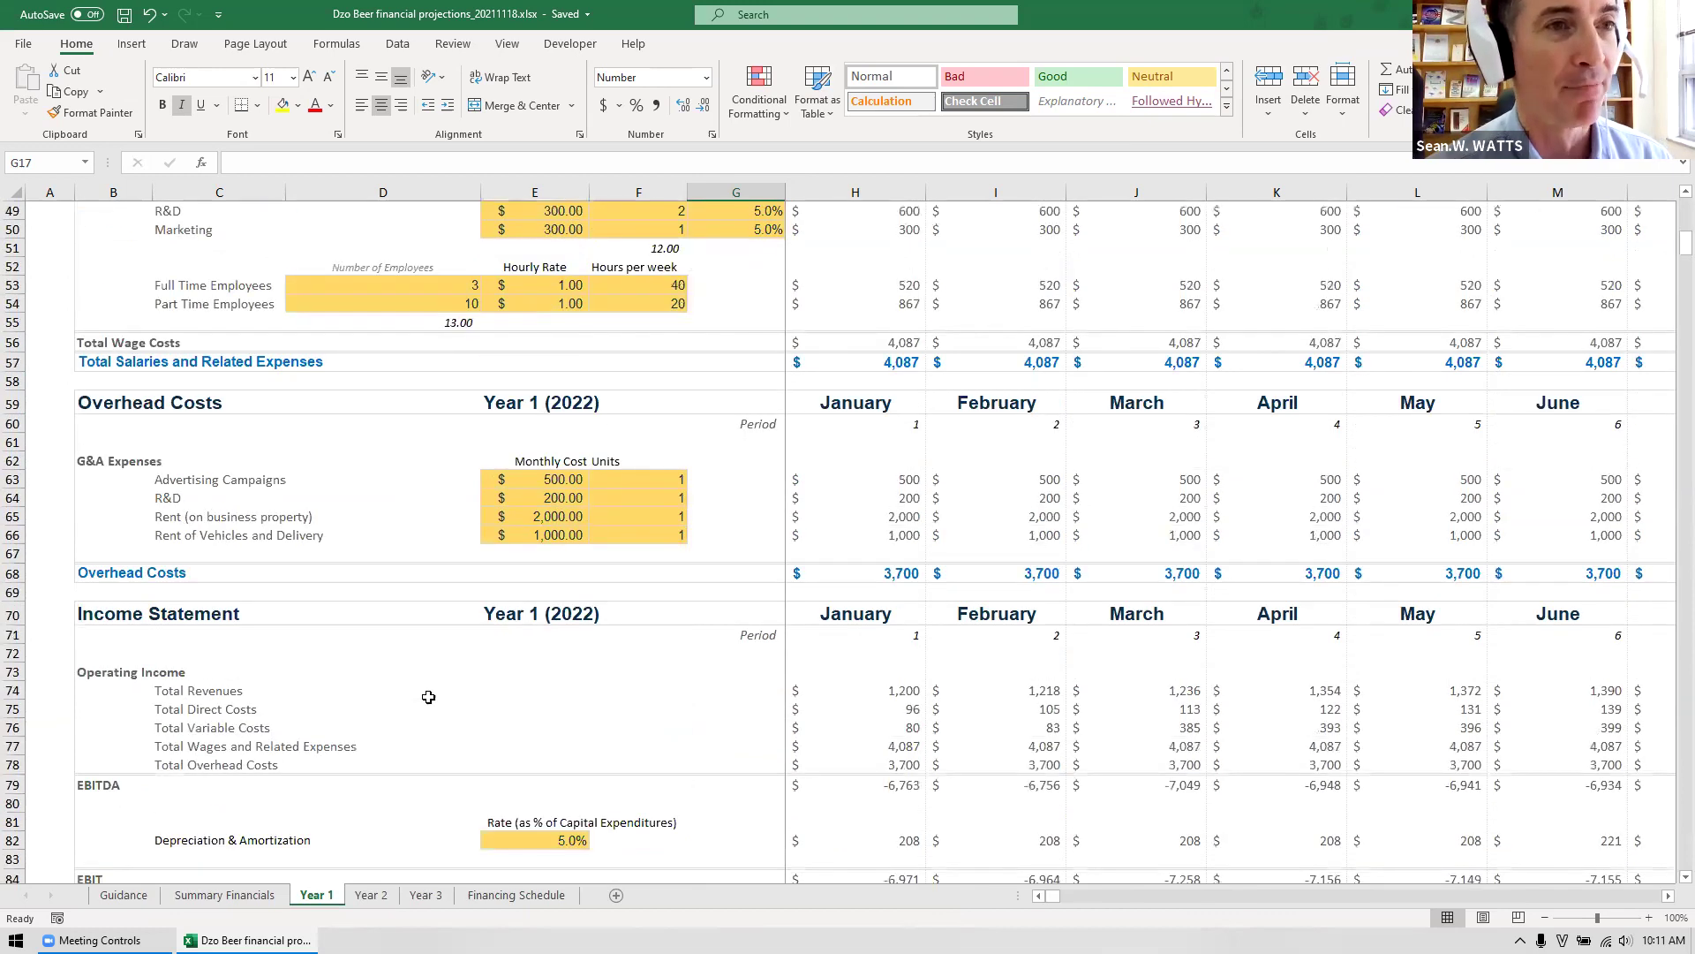
left_click(529, 485)
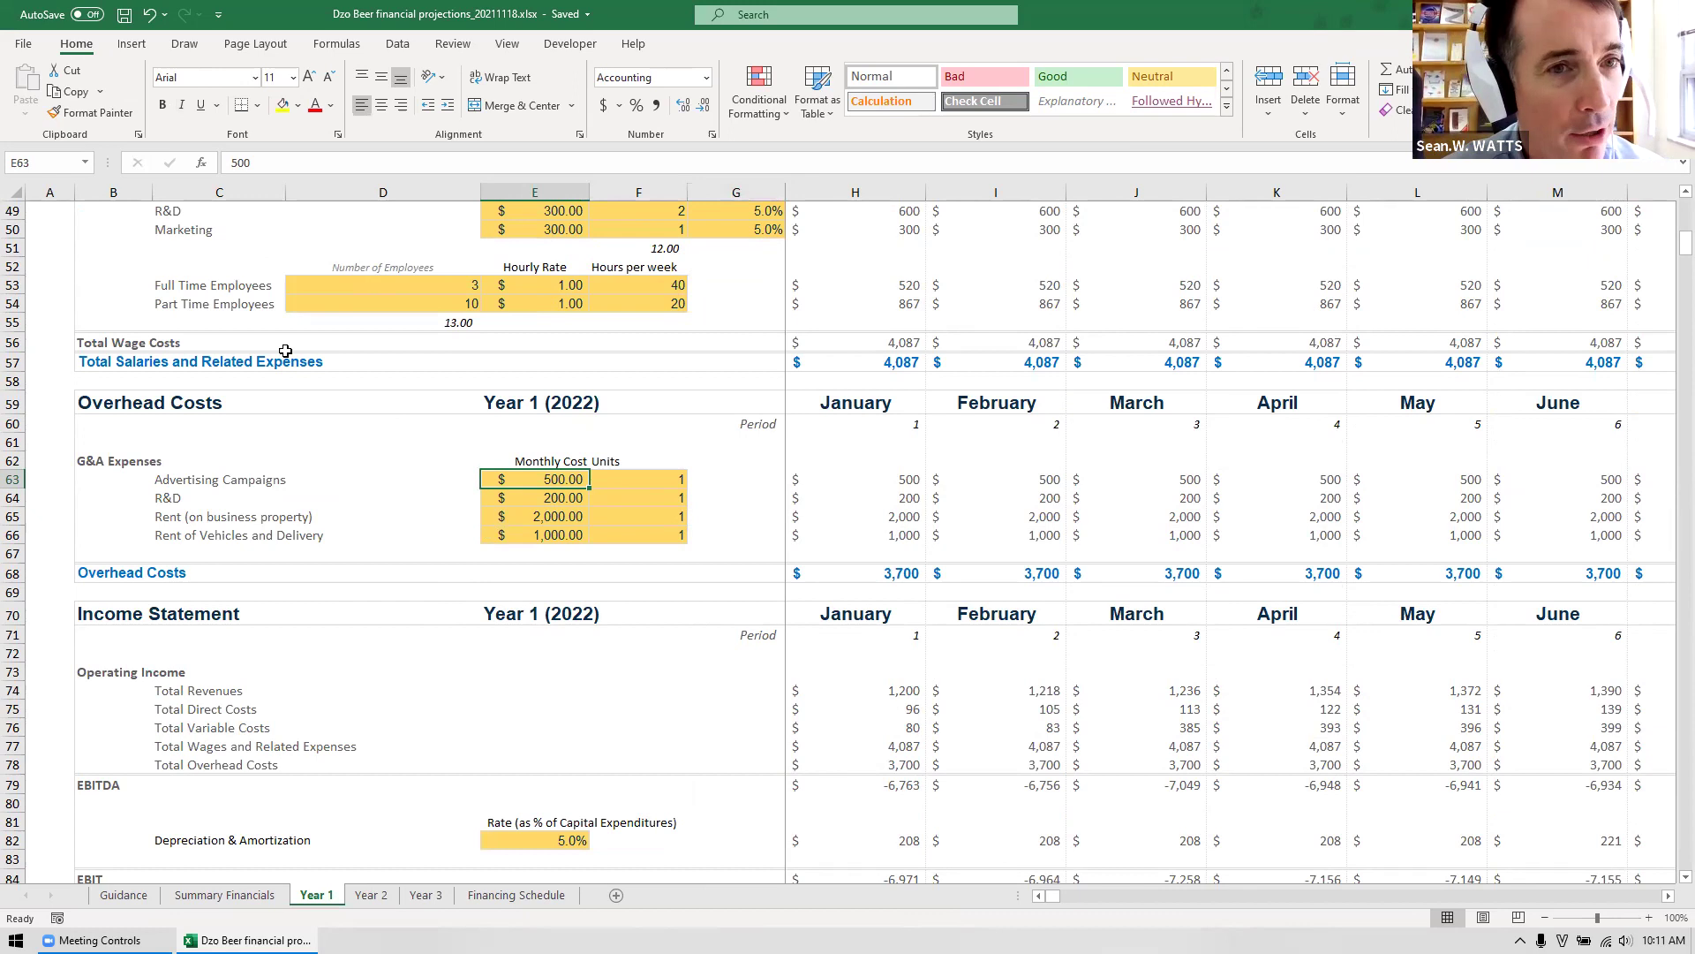
scroll(285, 350, "up", 5)
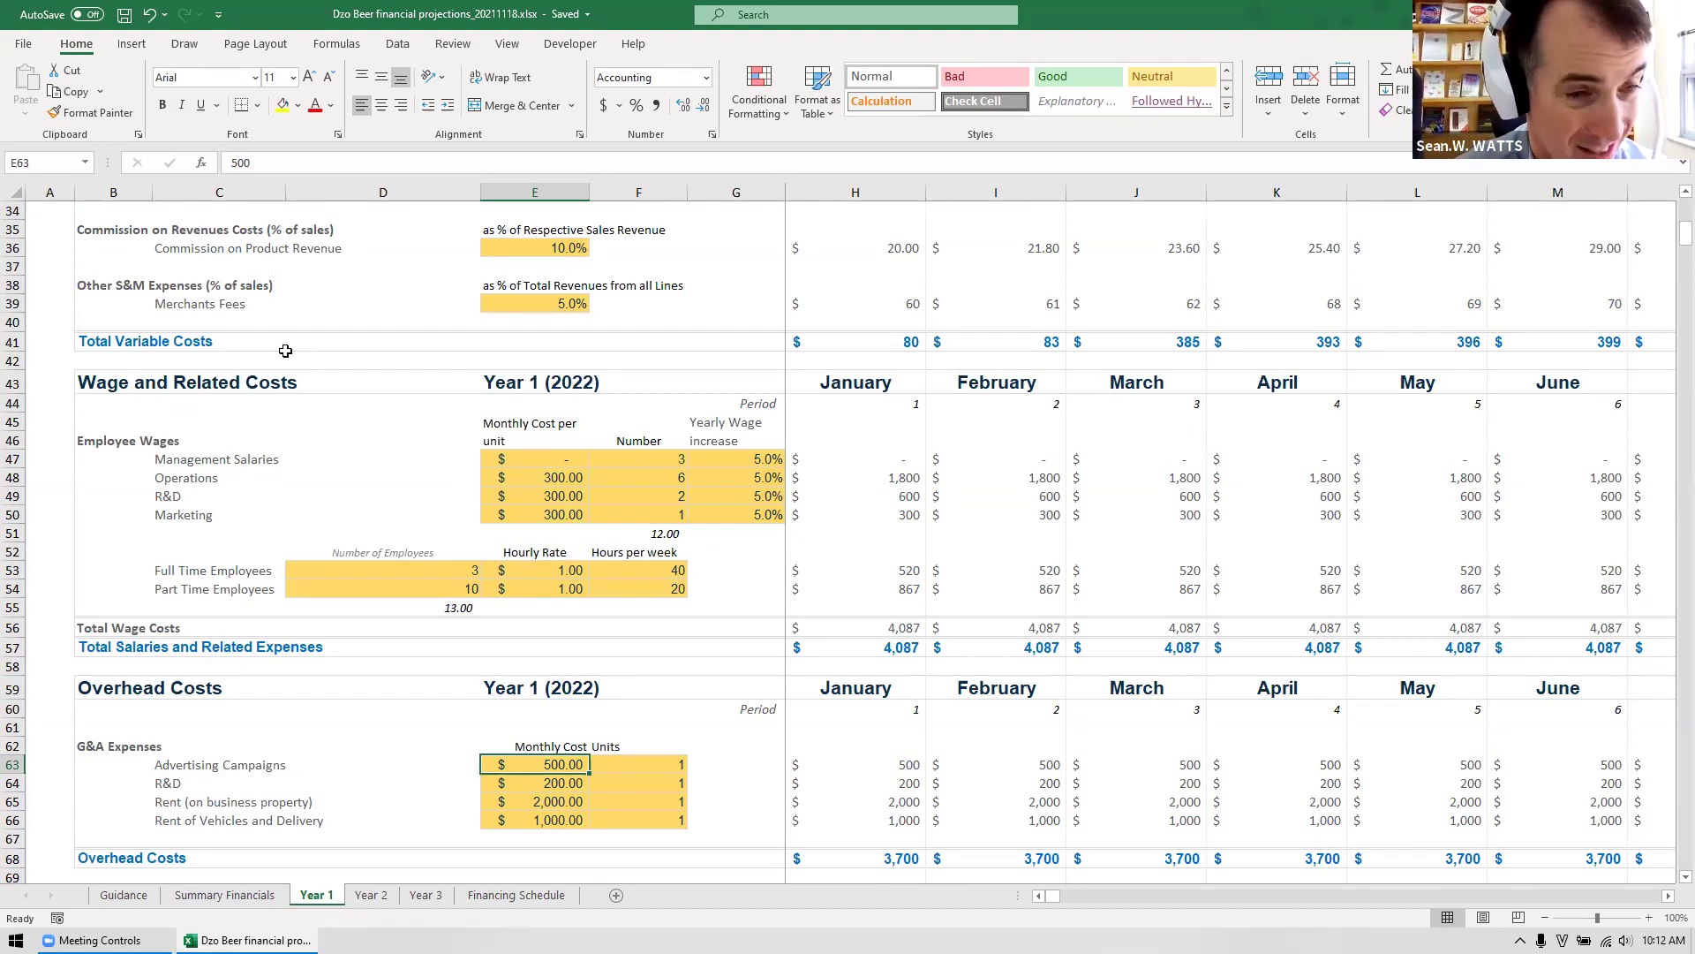
scroll(285, 352, "up", 1)
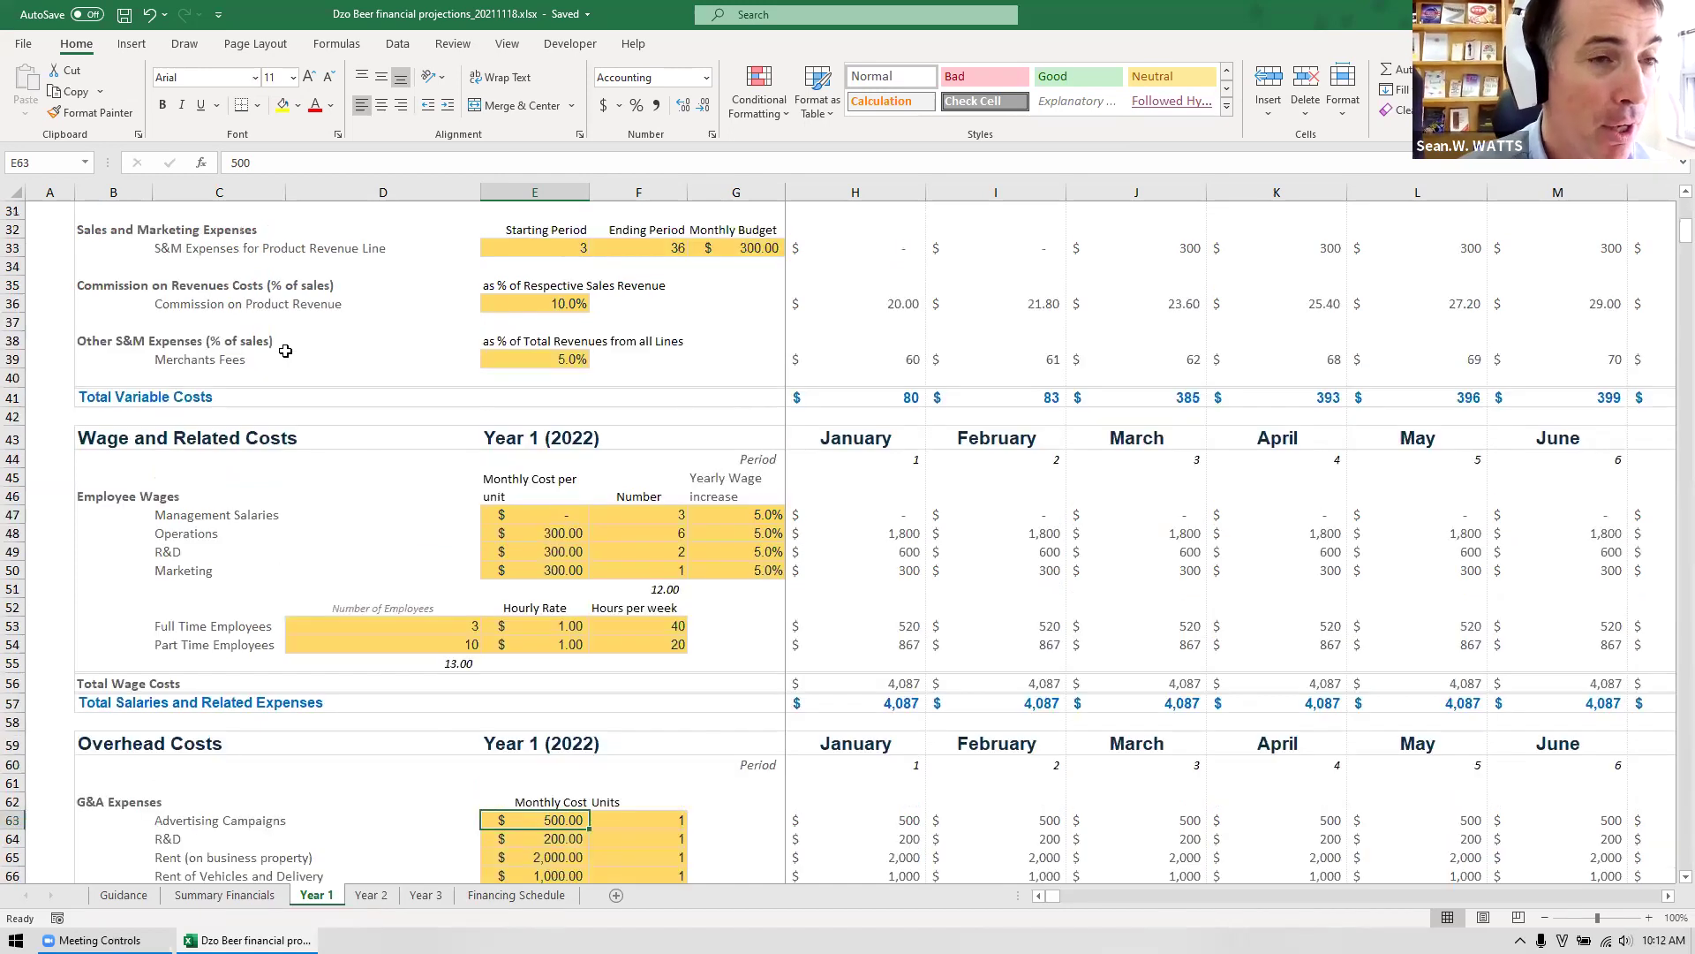
scroll(285, 351, "up", 10)
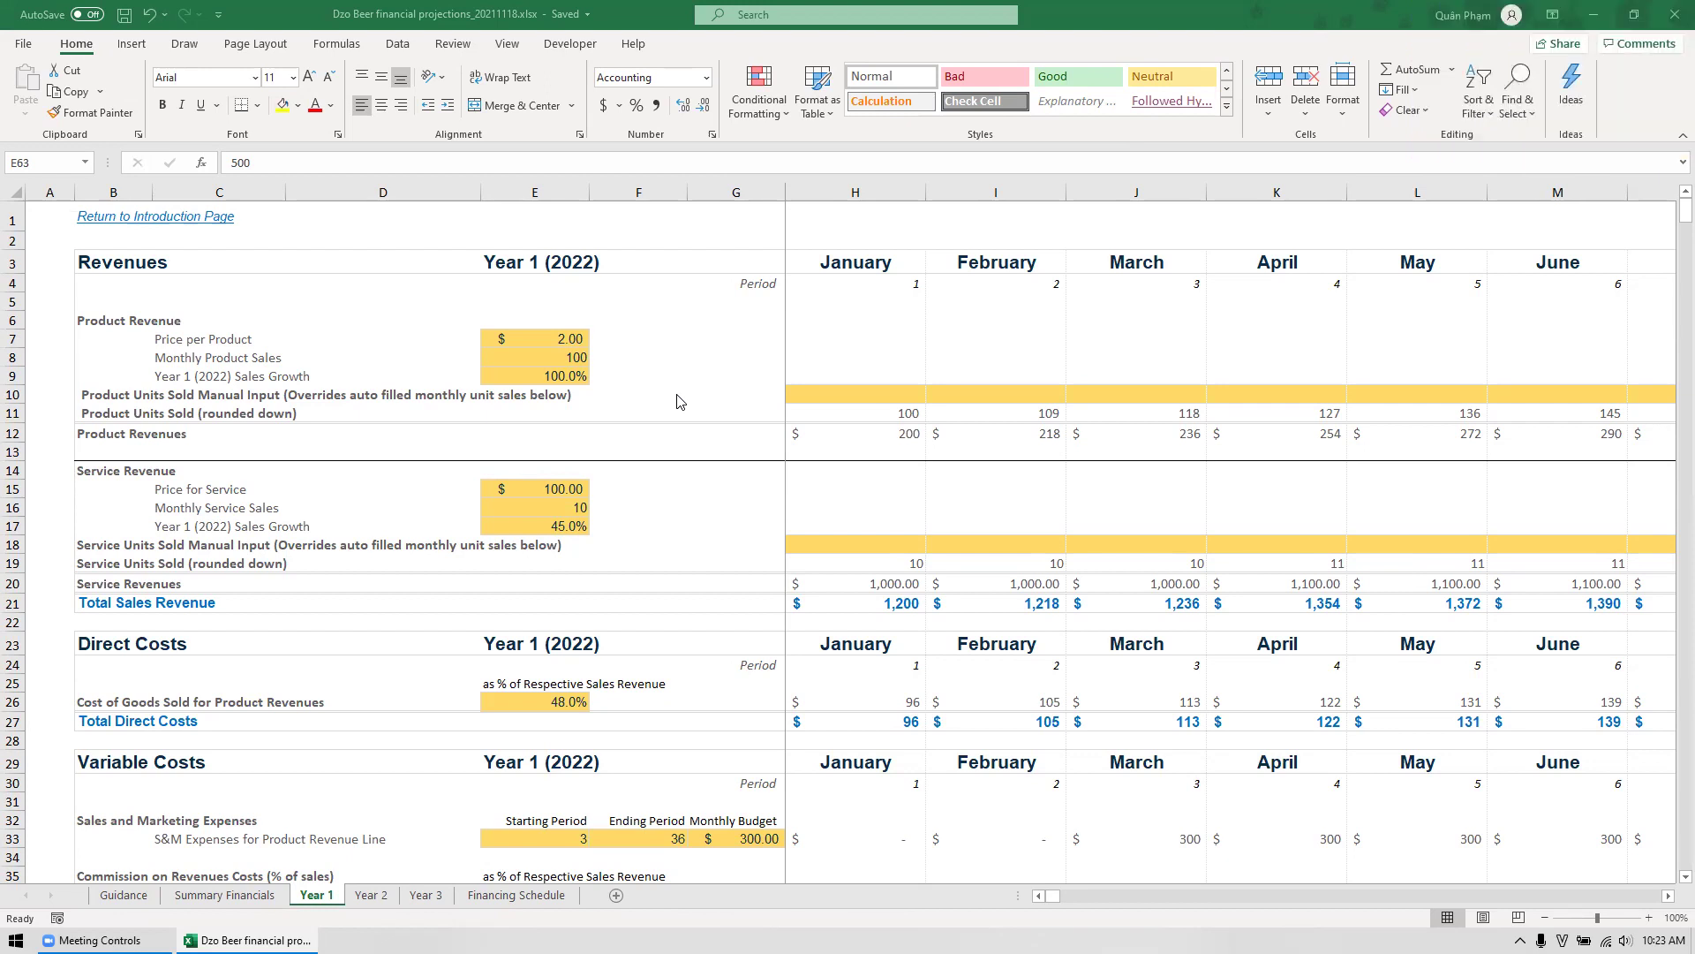
scroll(680, 402, "down", 13)
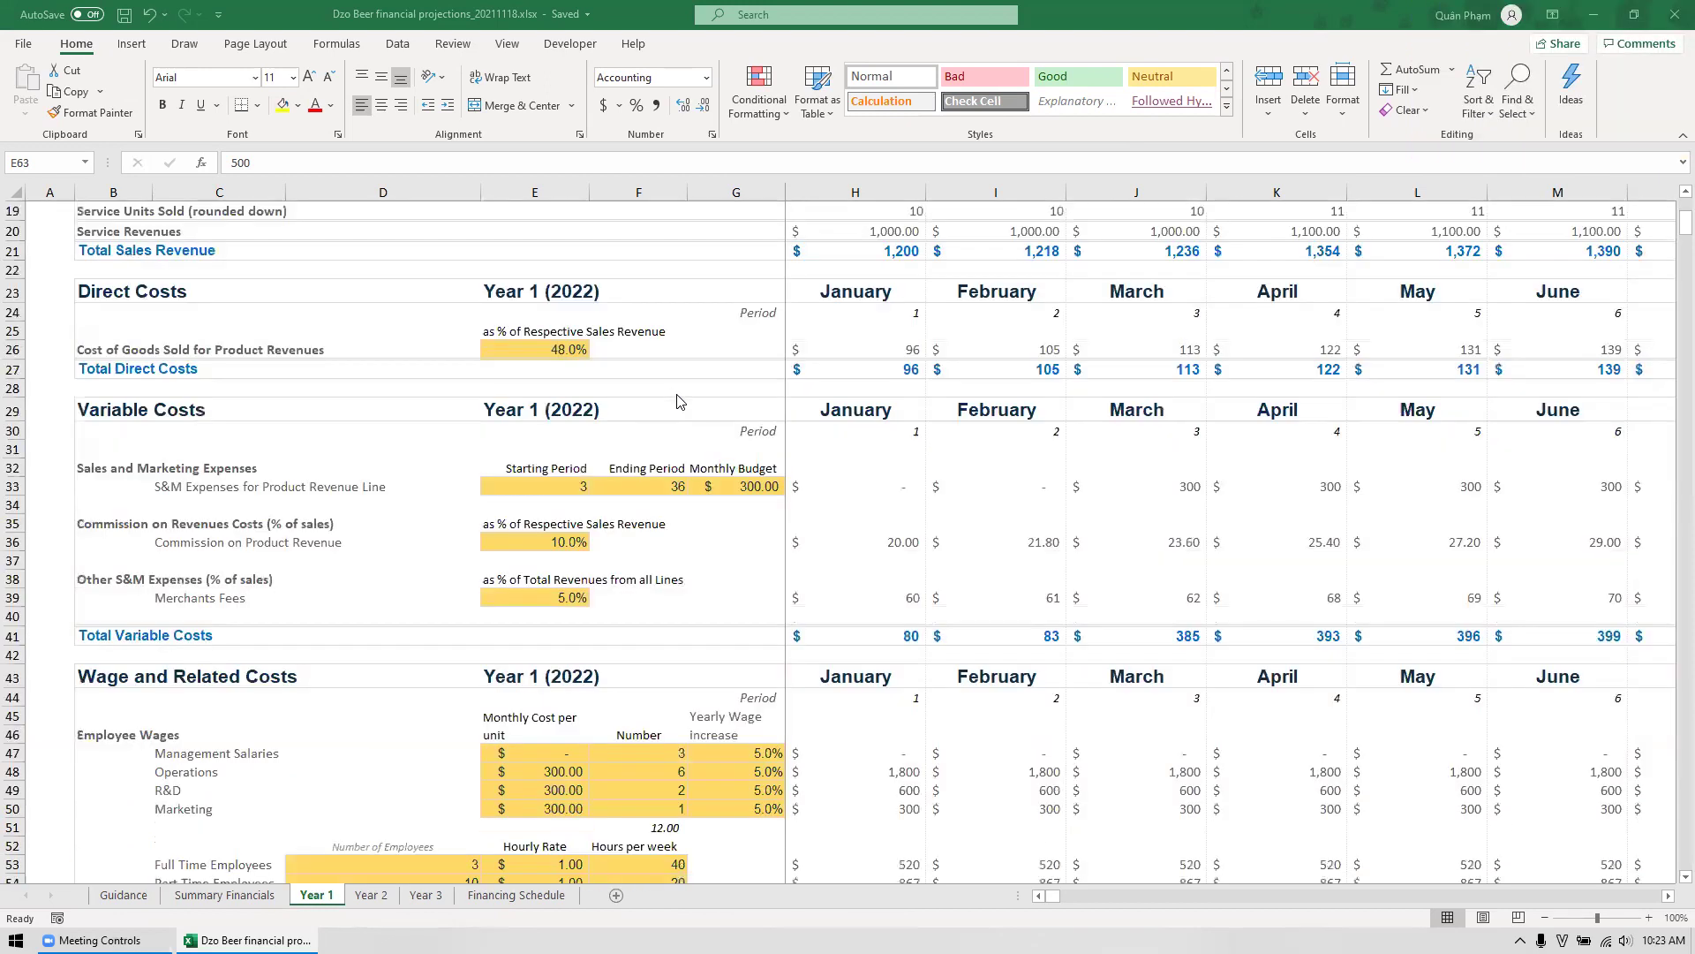
scroll(641, 709, "down", 1)
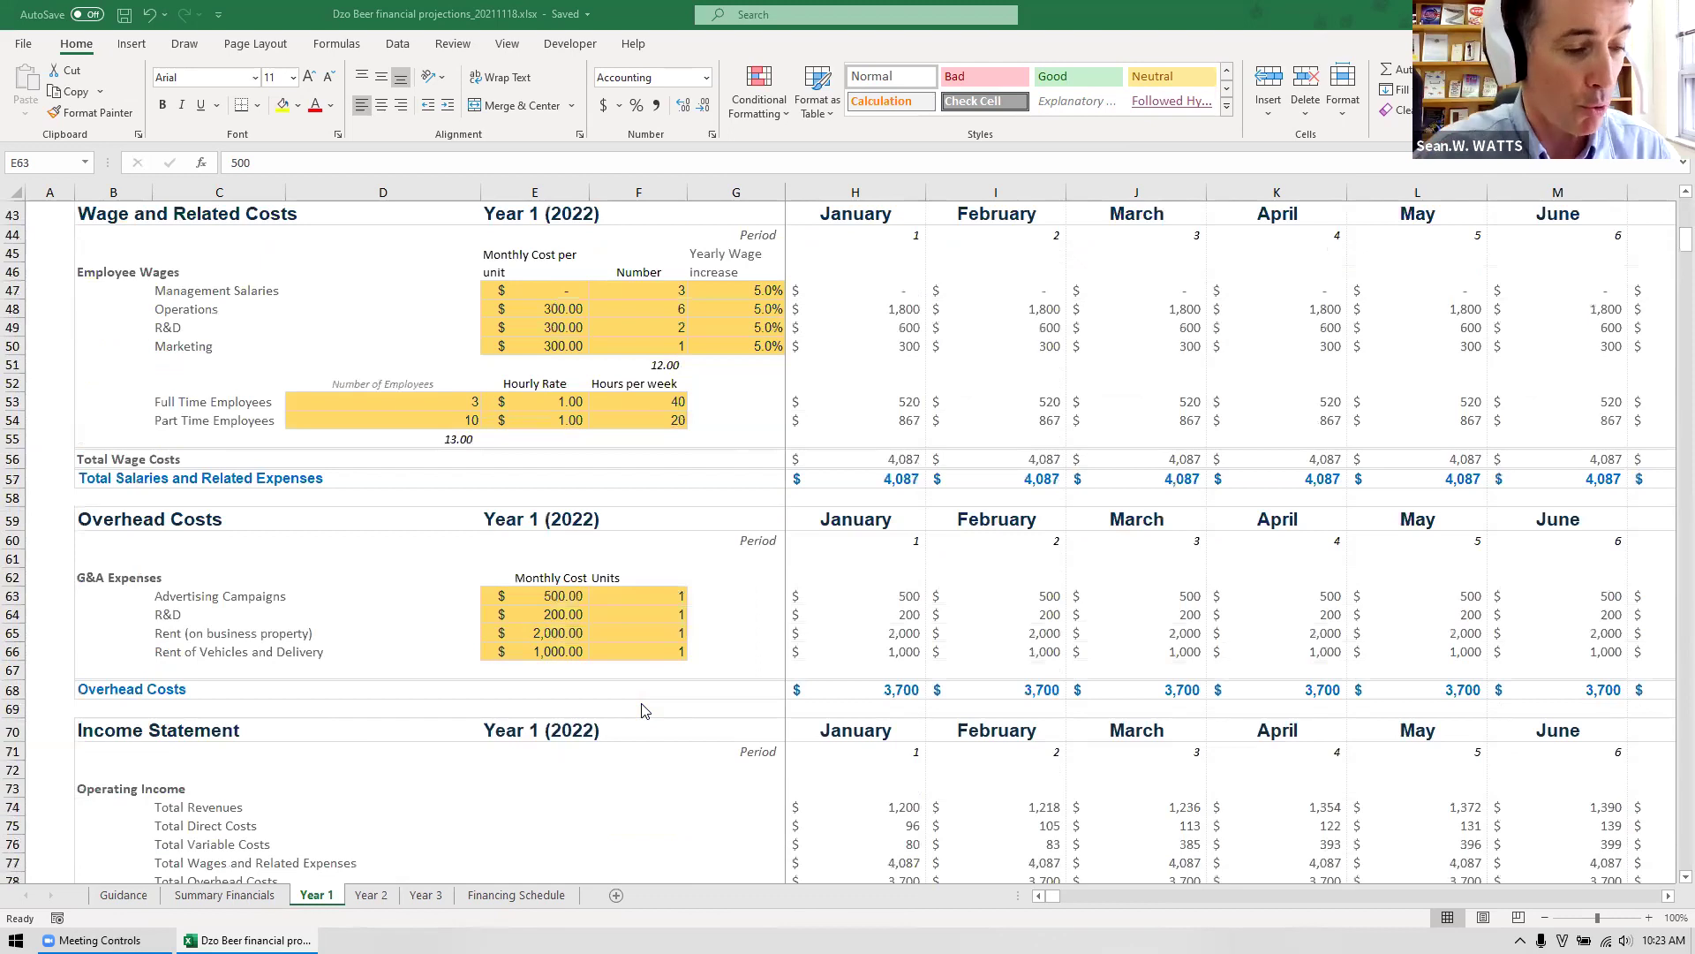
scroll(641, 709, "down", 10)
scroll(643, 709, "up", 2)
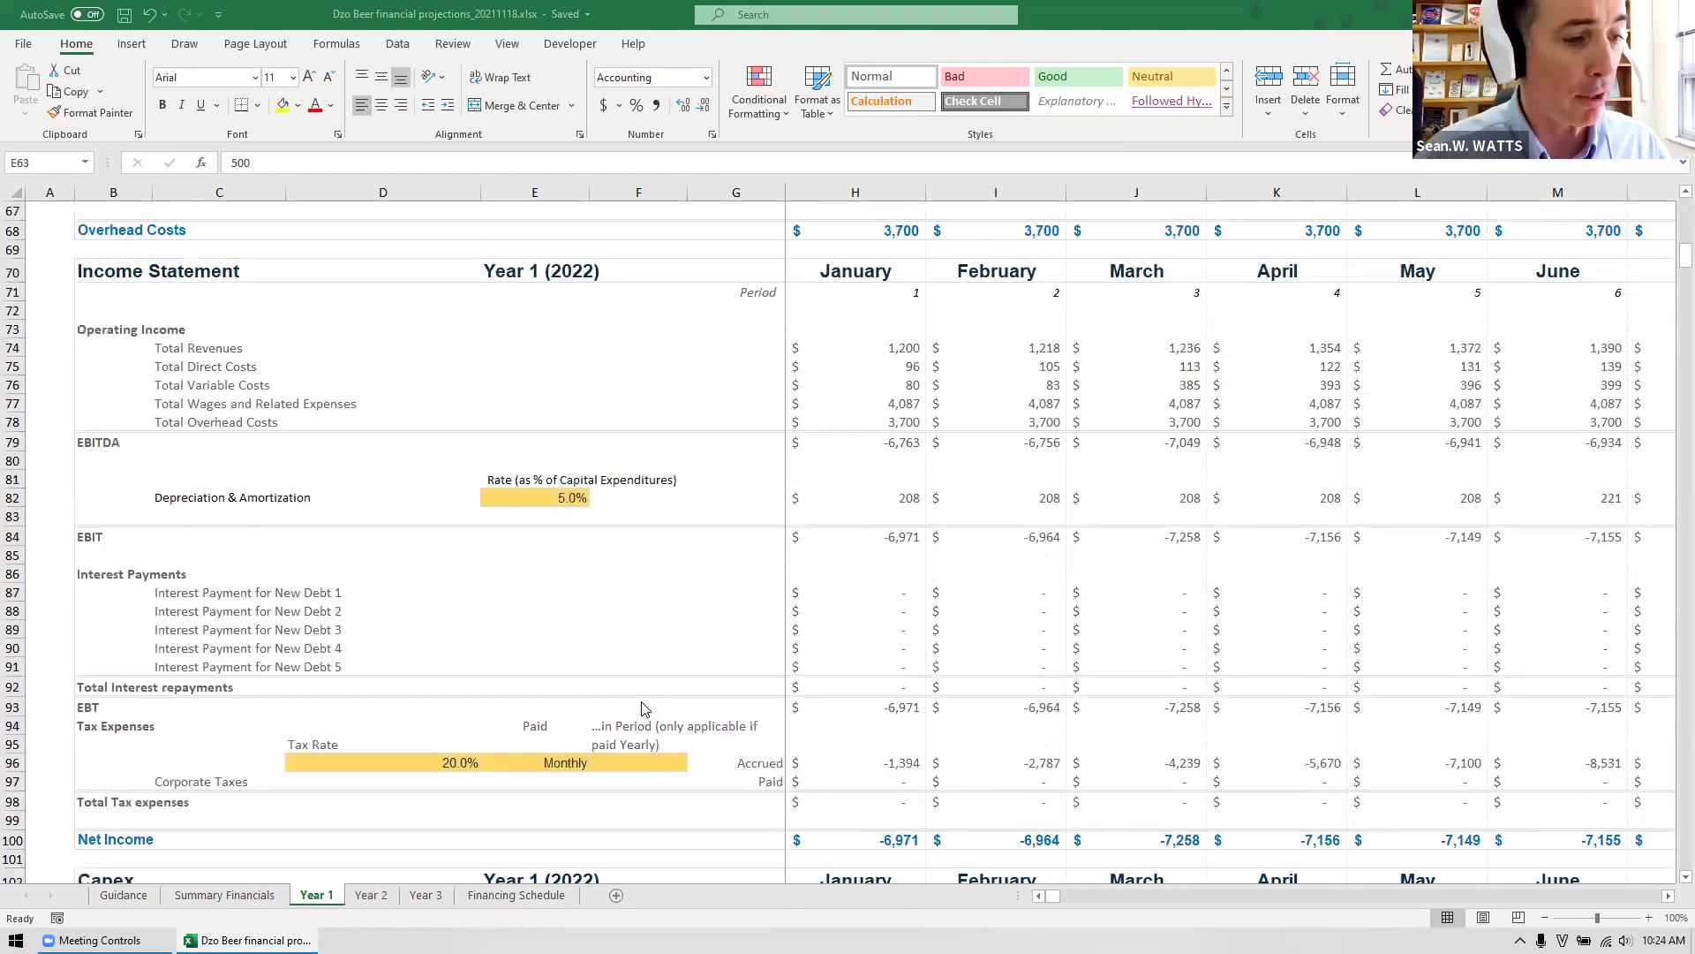